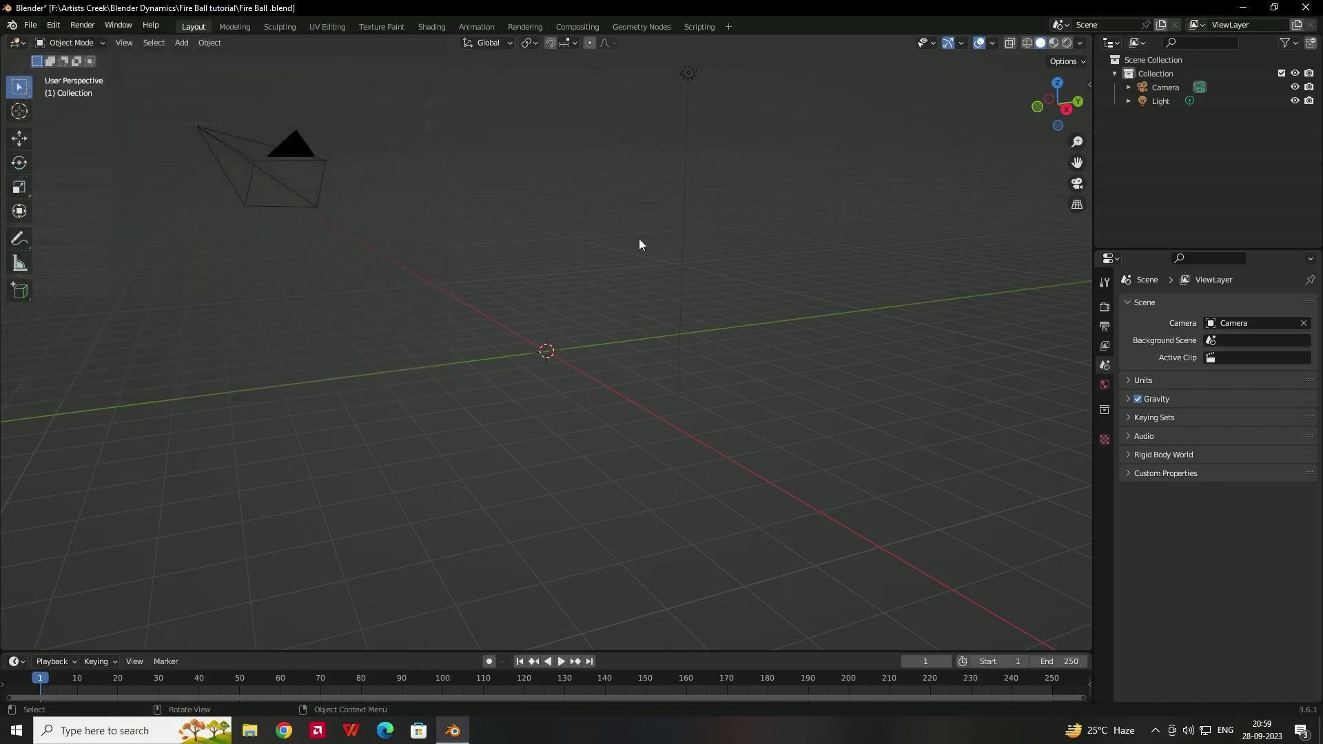
Add a spheric spiral curve at the world origin.
middle_drag(646, 320, 602, 328)
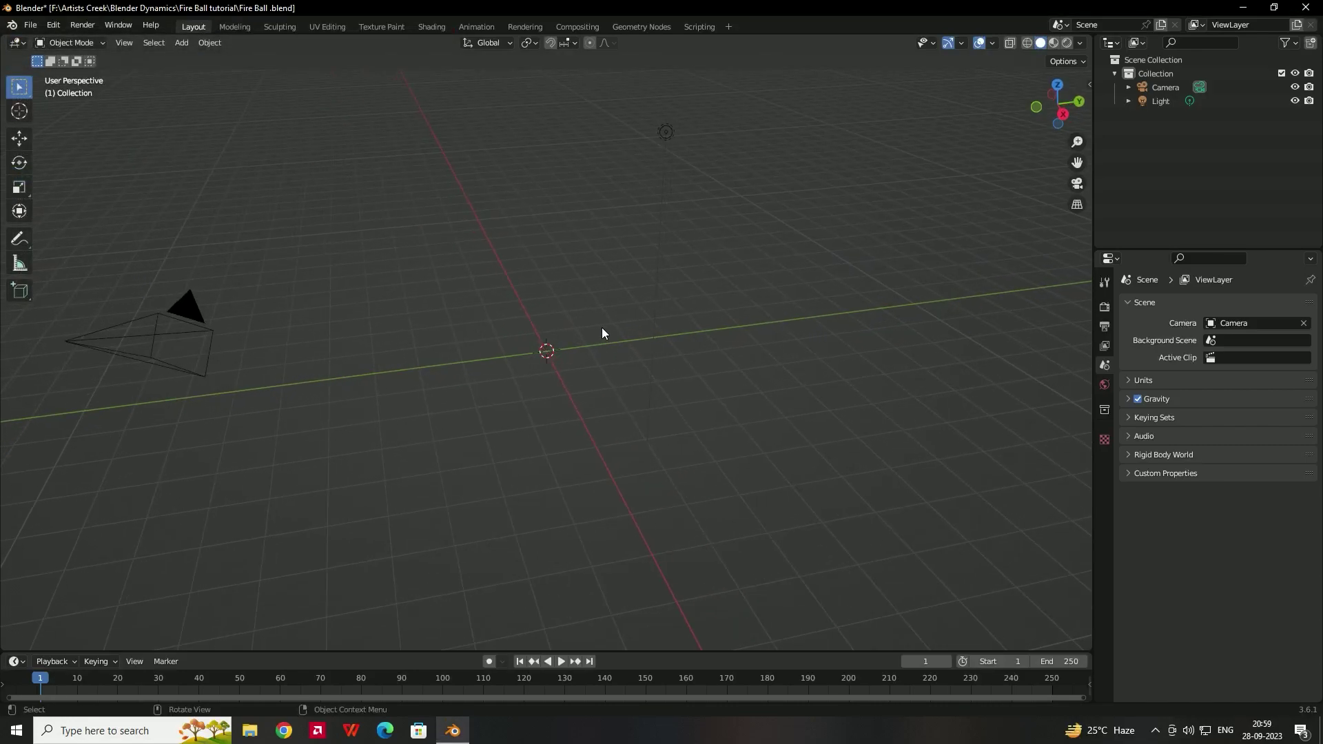
key(shift+a)
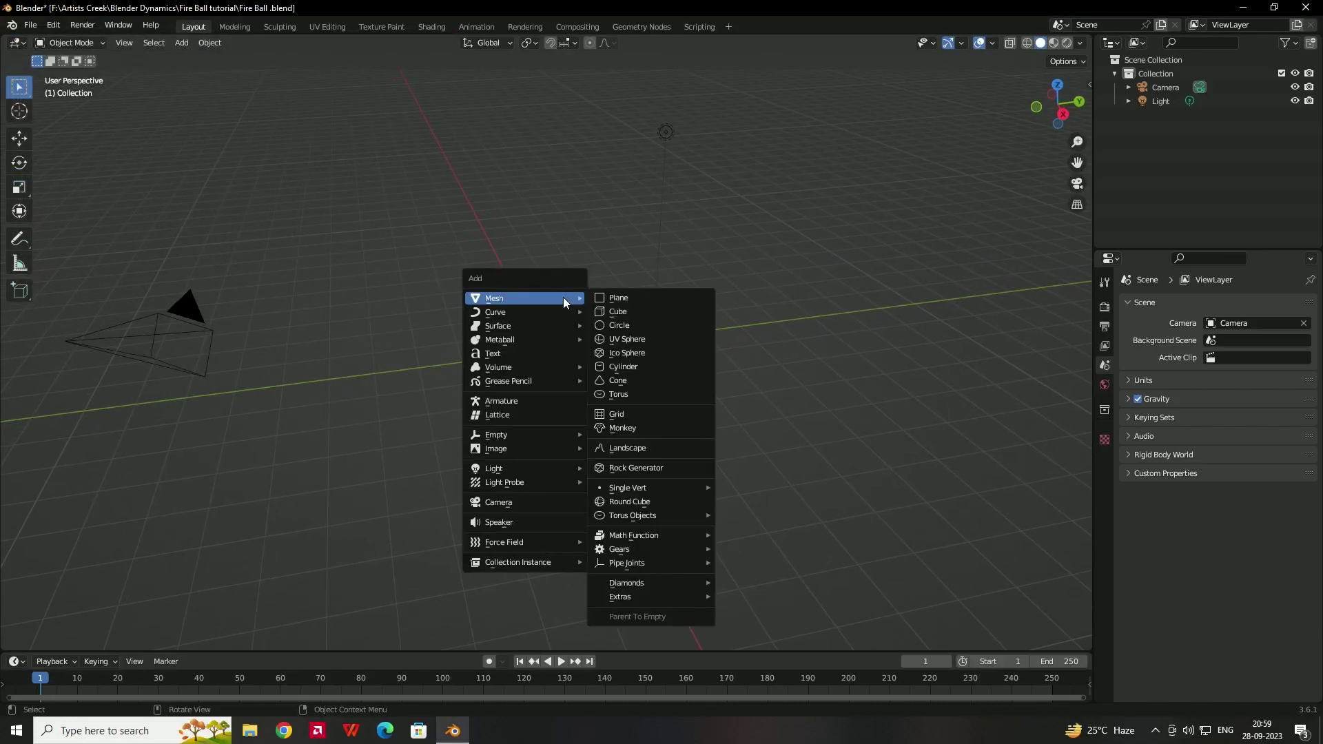
mouse_move(557, 308)
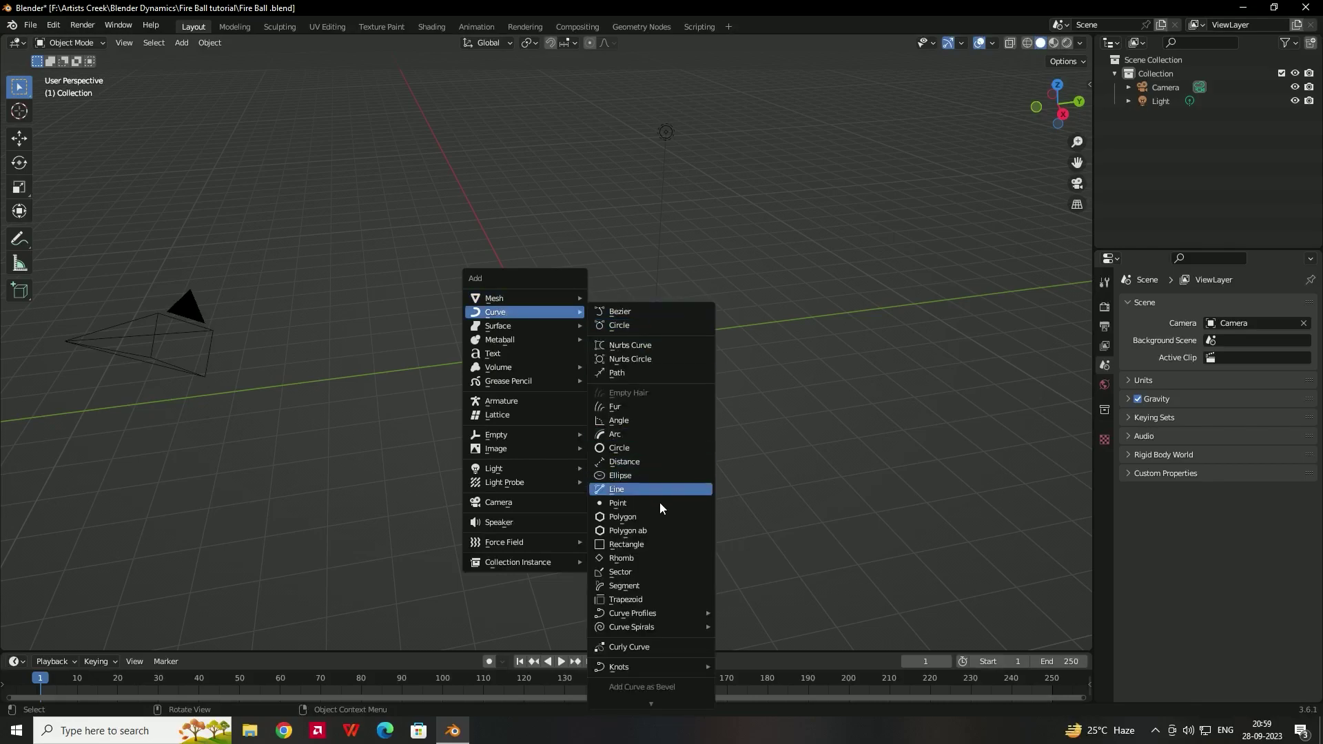
mouse_move(651, 627)
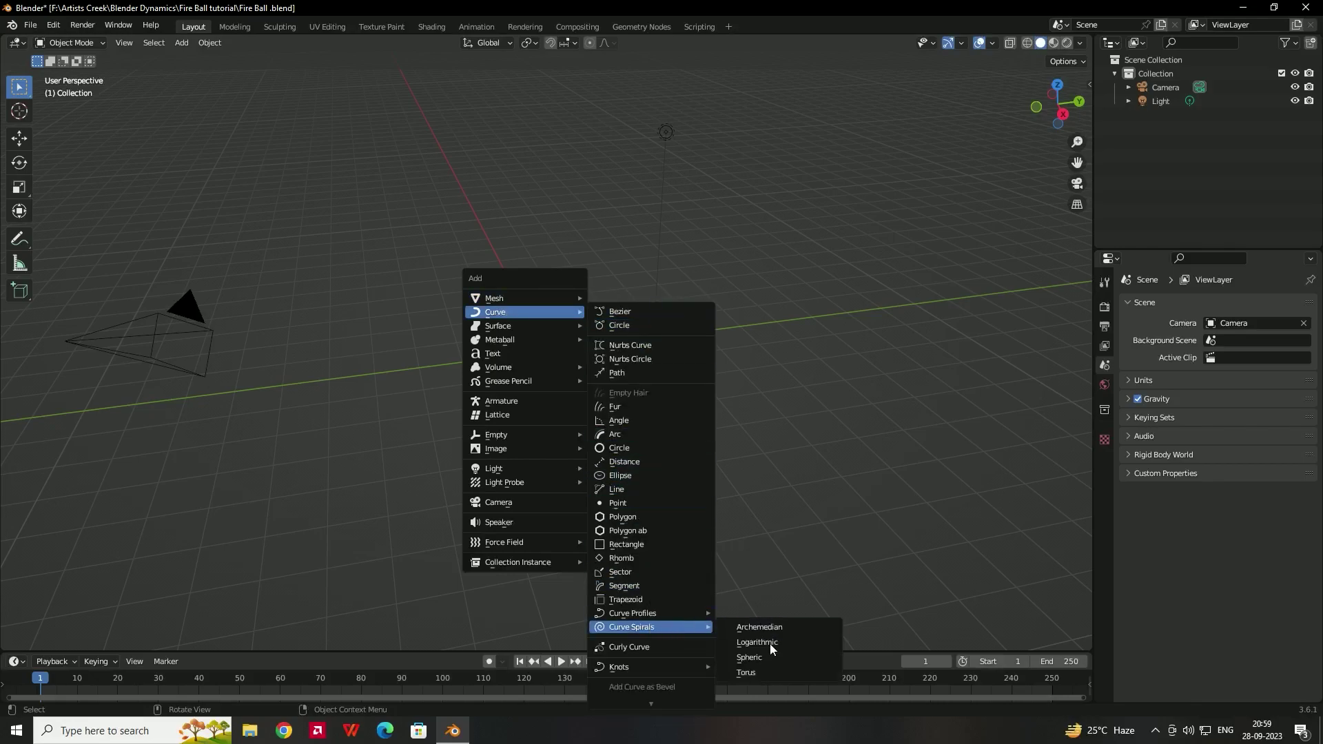
click(752, 656)
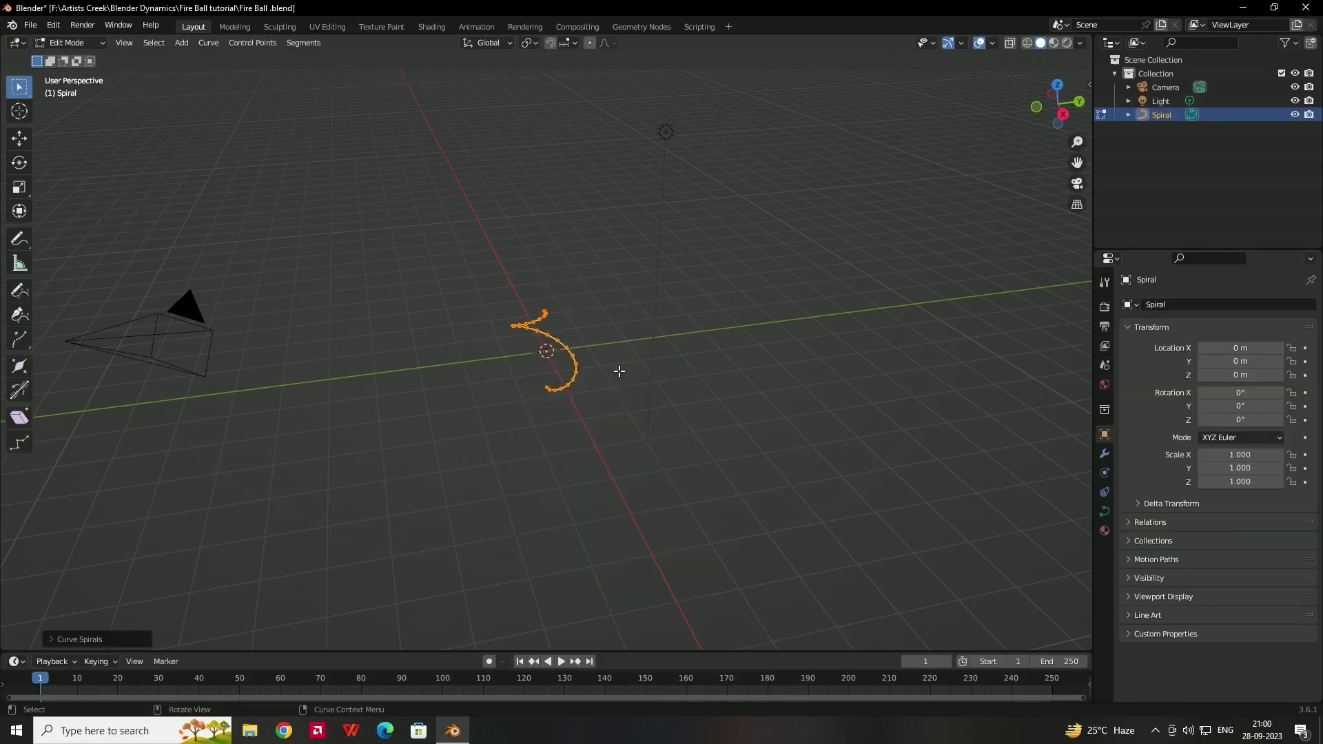
Set the spiral to 2 turns, 32 steps and a radius of 3, and return to Object Mode.
click(51, 639)
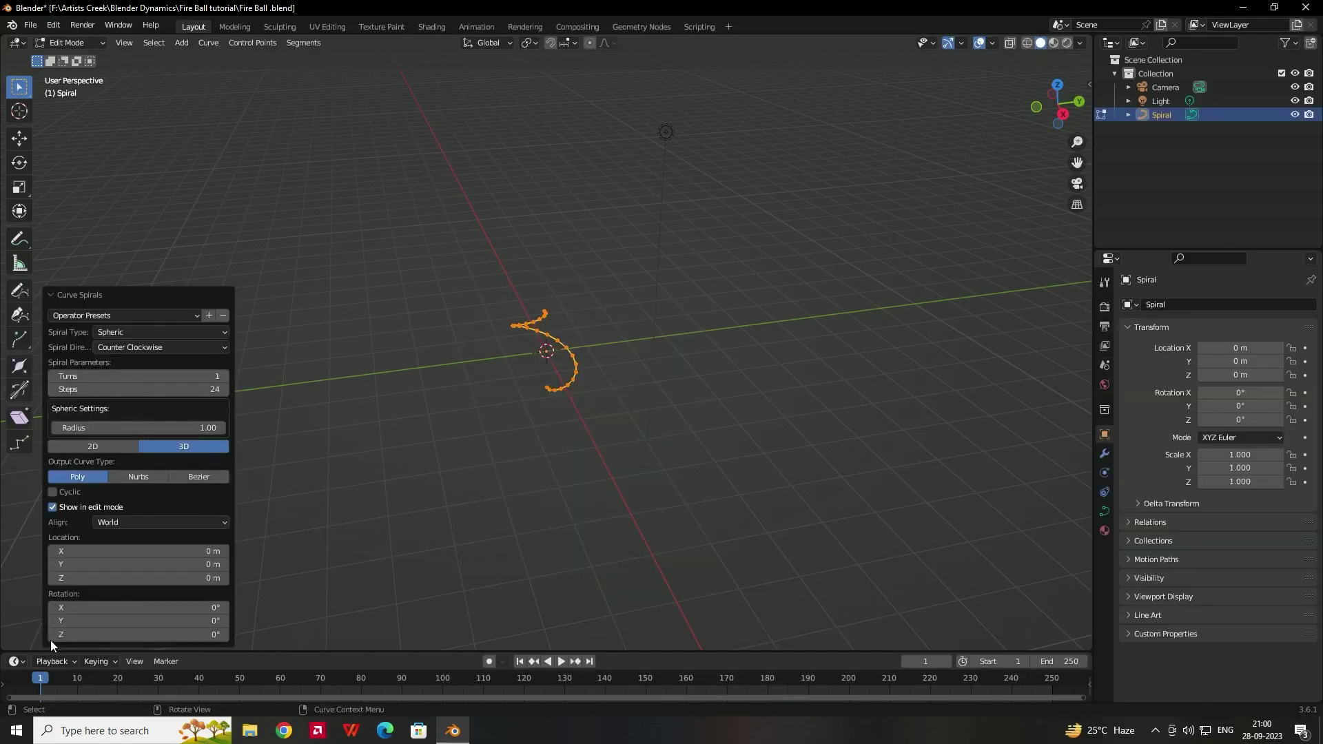
click(132, 375)
text(2)
key(Return)
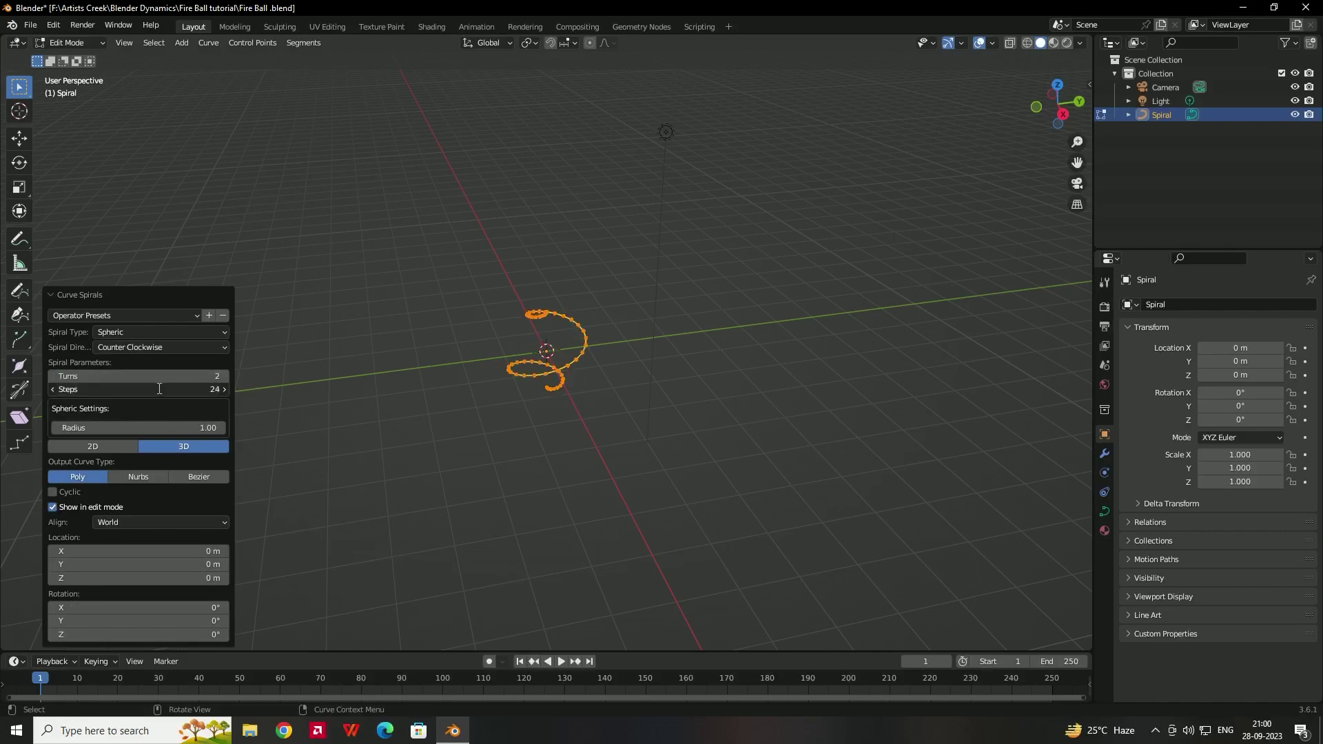
click(159, 389)
text(32)
key(Return)
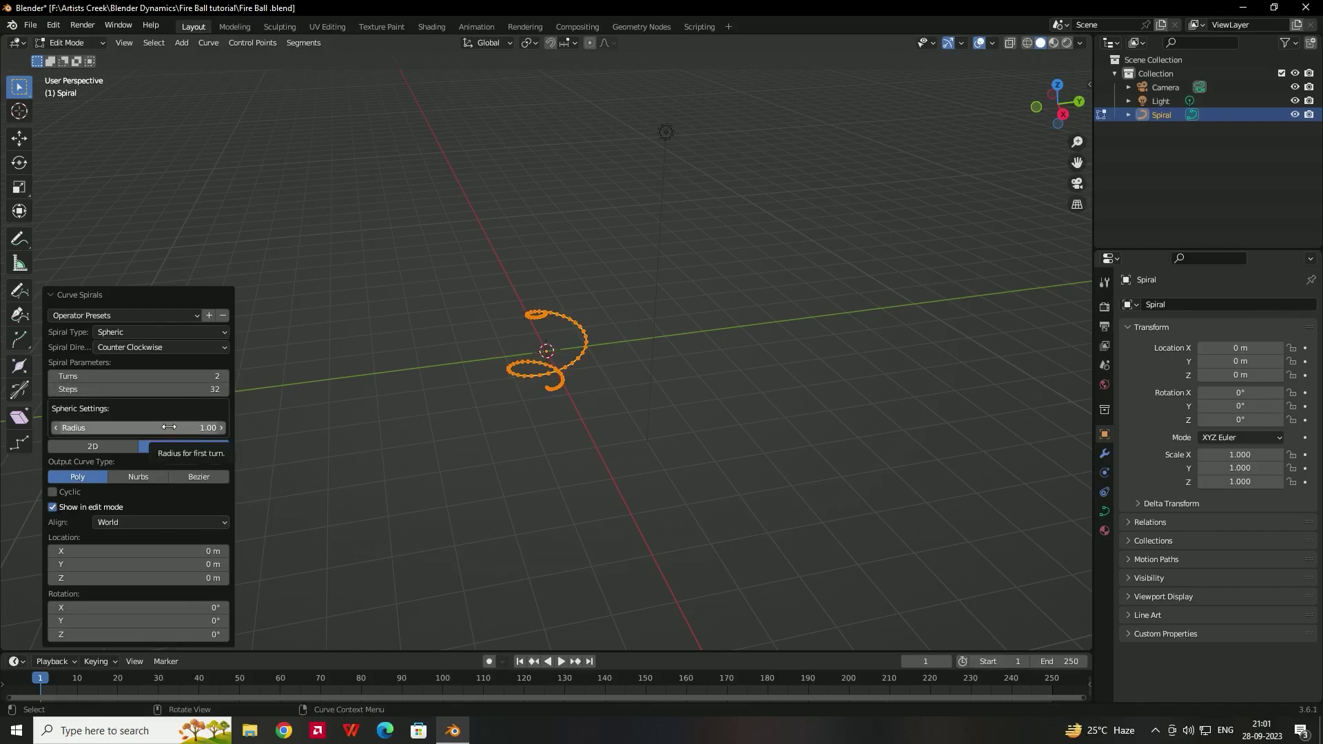
click(211, 433)
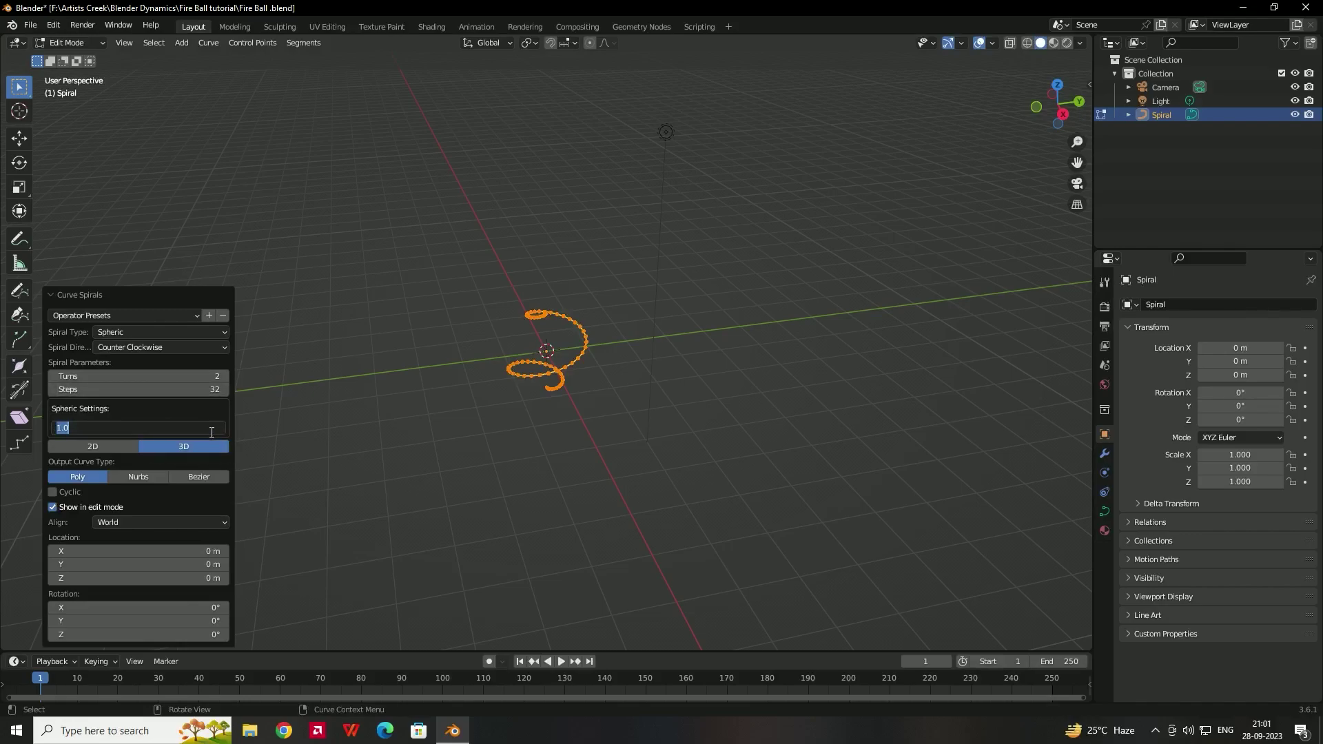
text(3)
key(Return)
key(Tab)
Lay the spiral on its side along the Y axis in the right side view with an X rotation of -90°.
middle_drag(428, 325, 485, 336)
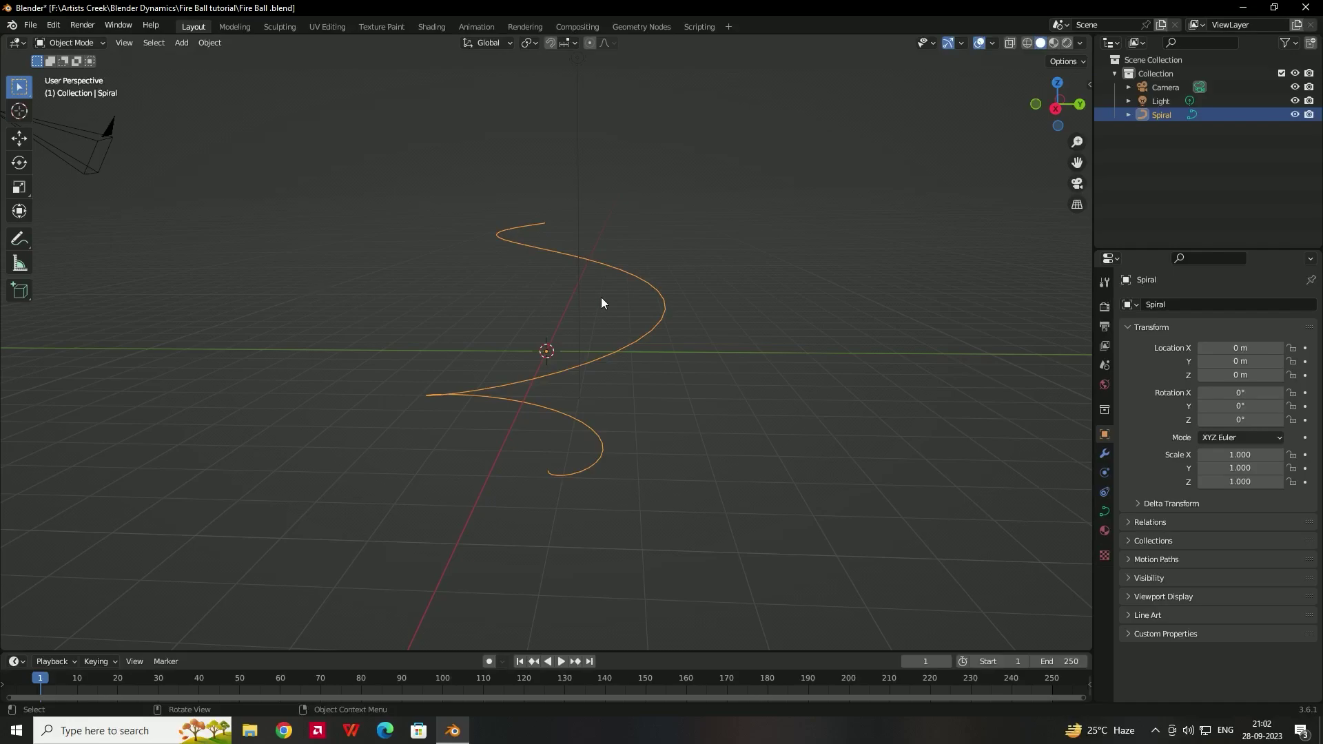
key(KP_1)
key(KP_3)
key(r)
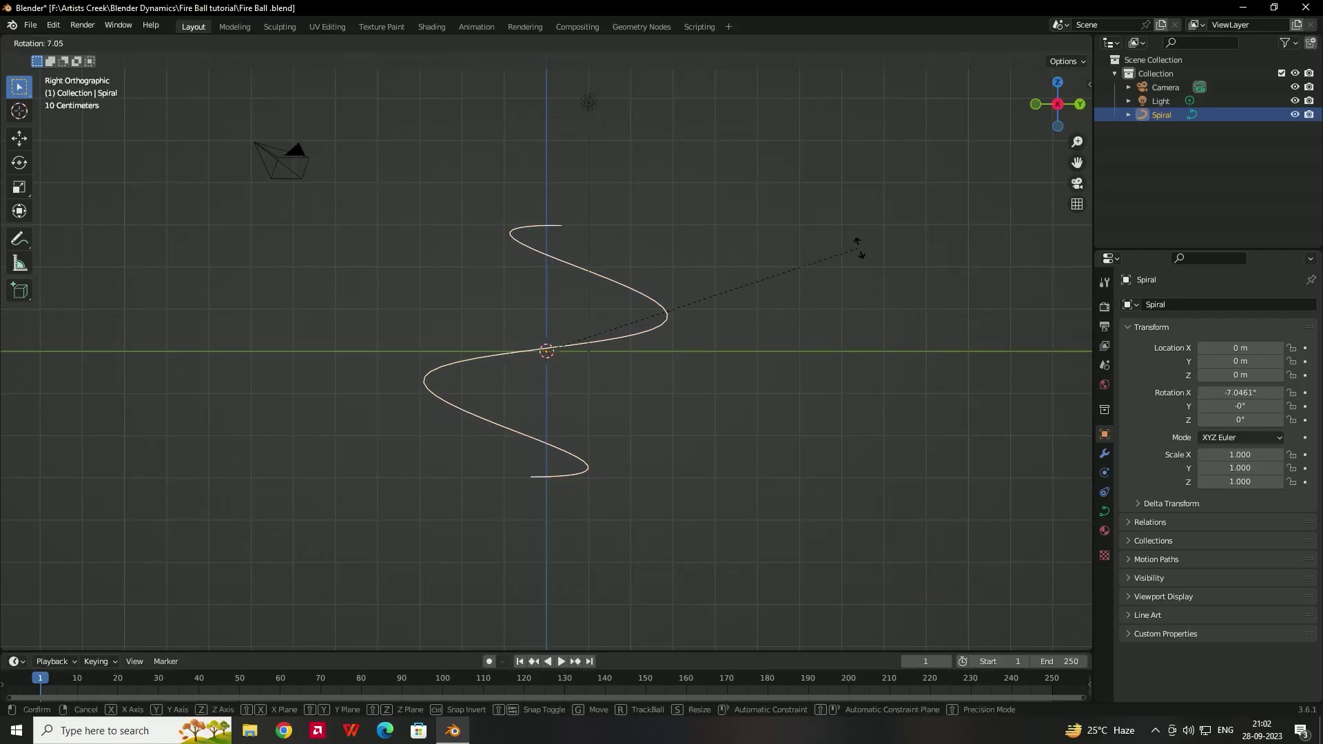
click(689, 630)
click(1253, 396)
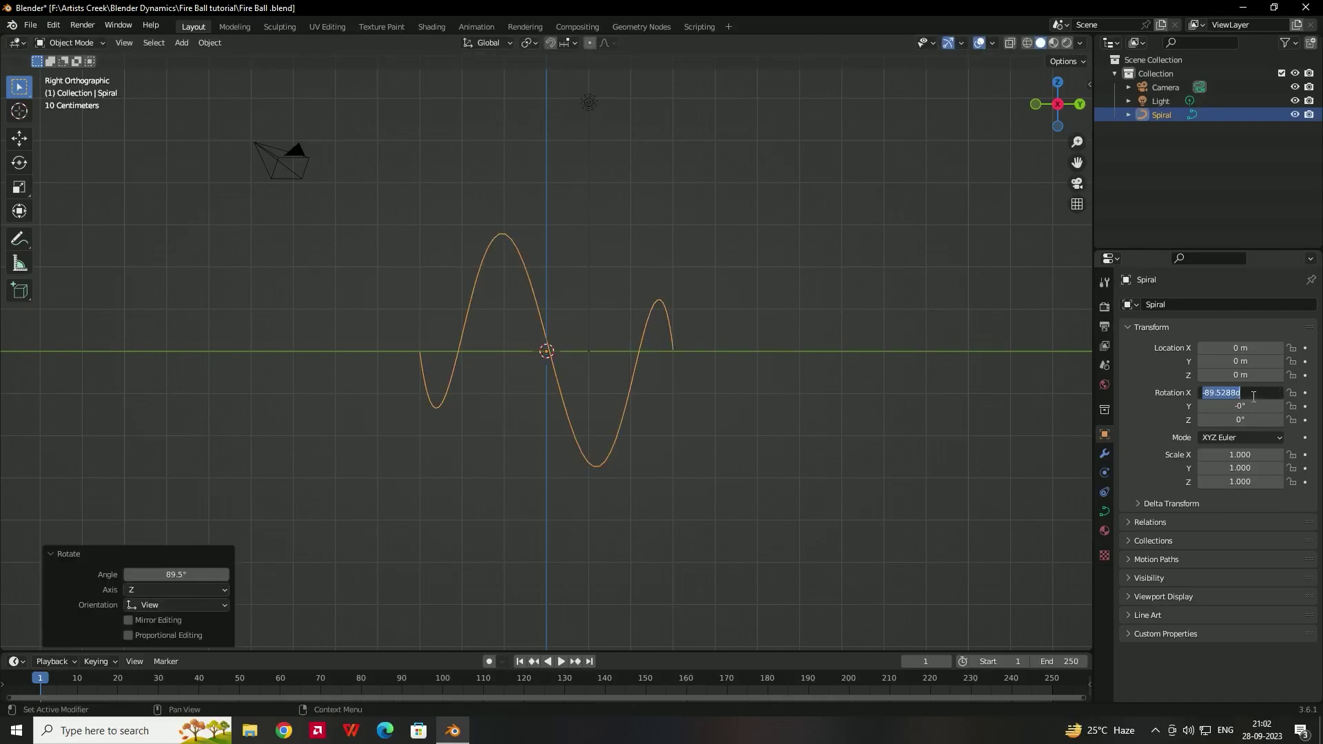
text(-90)
key(Return)
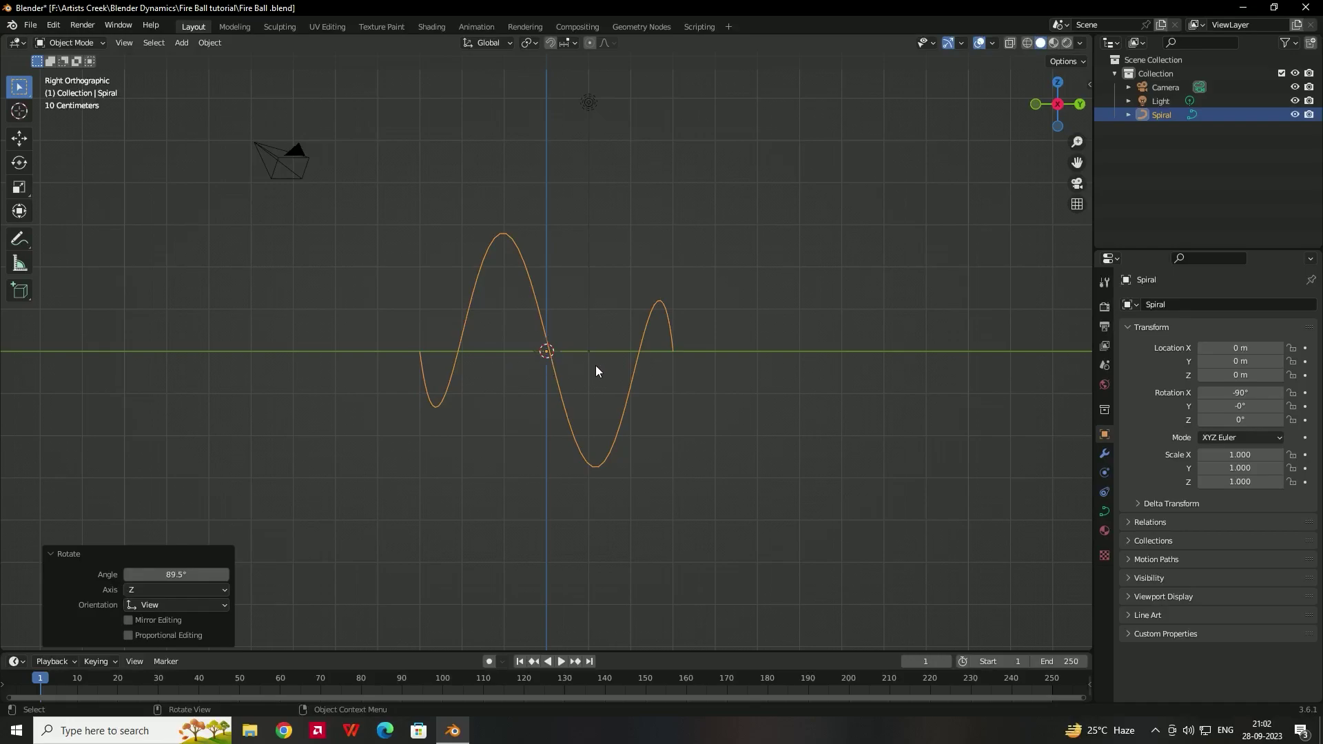
Move the spiral about 3 m along Y so its starting end sits on the world origin.
key(g)
key(y)
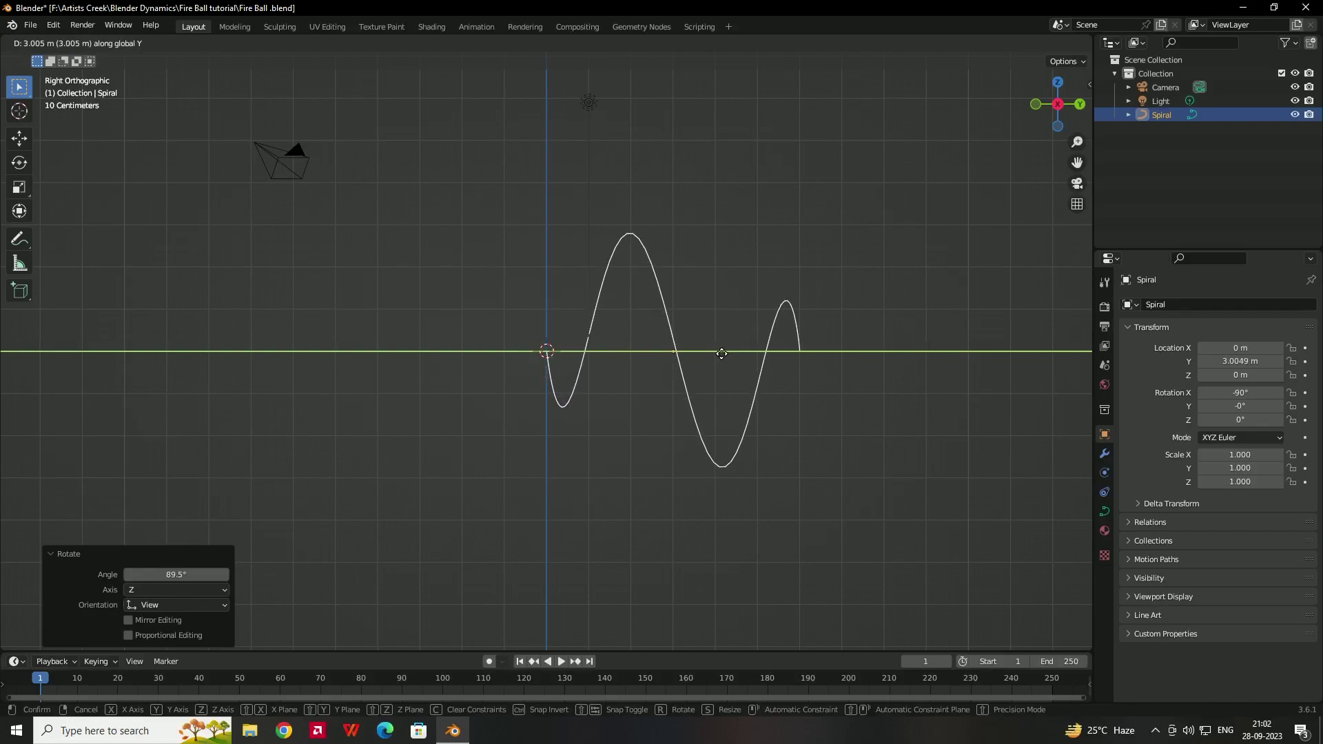
click(721, 354)
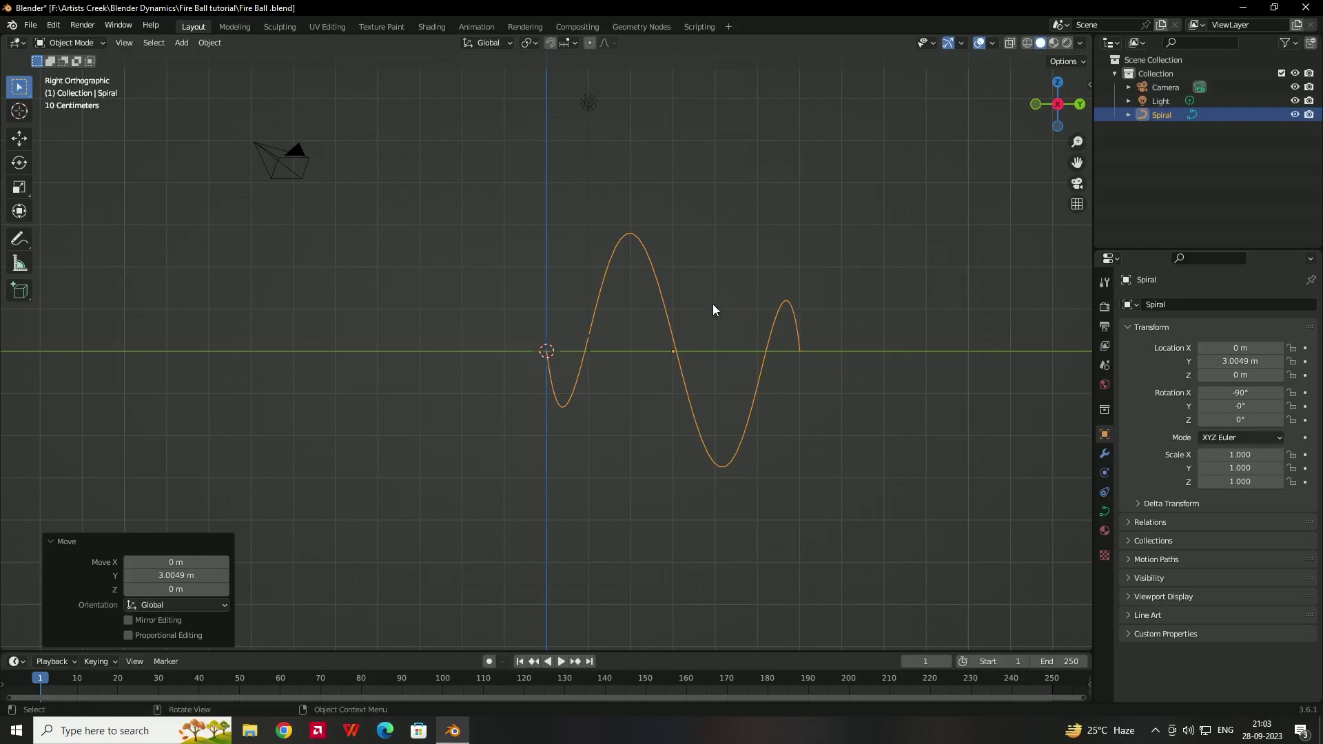
Try to scale the spiral up uniformly about its central origin, and undo the scaling.
key(s)
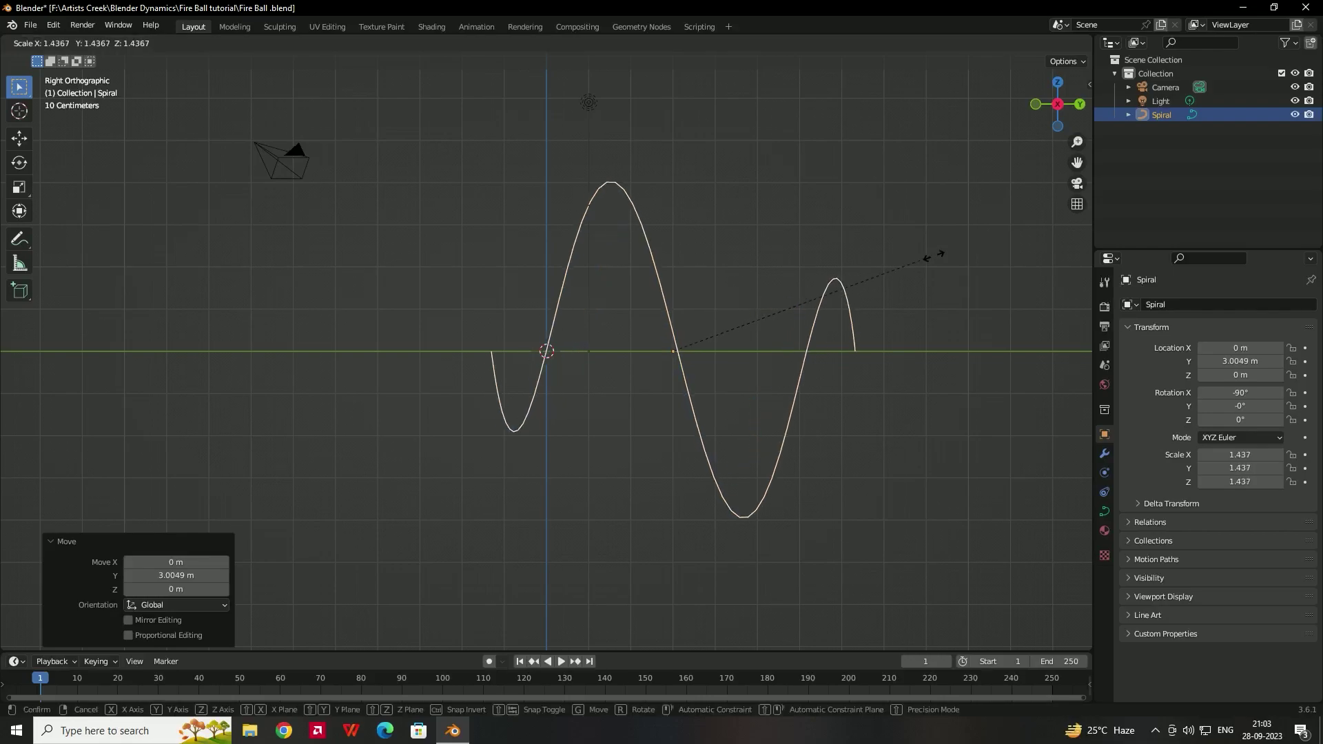
click(937, 245)
key(ctrl+z)
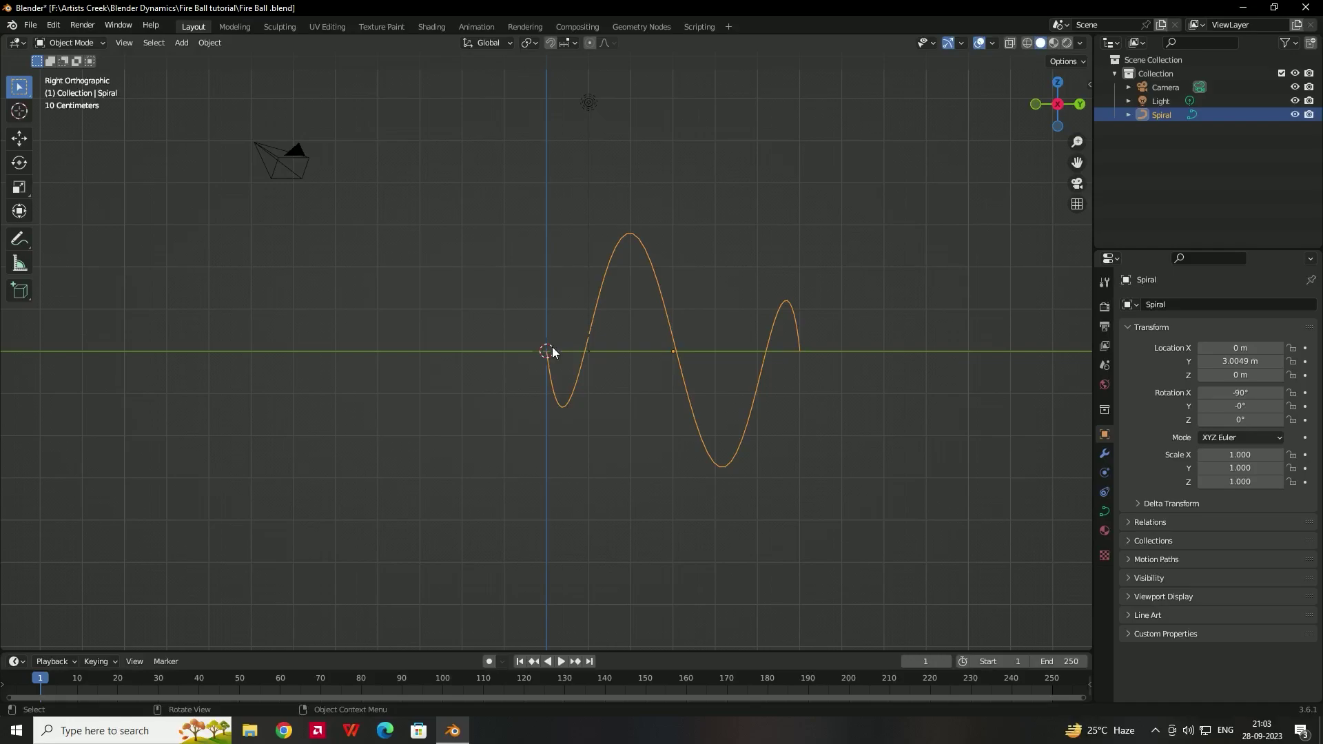
Set the spiral's origin to the 3D cursor at its starting end.
click(212, 46)
mouse_move(233, 72)
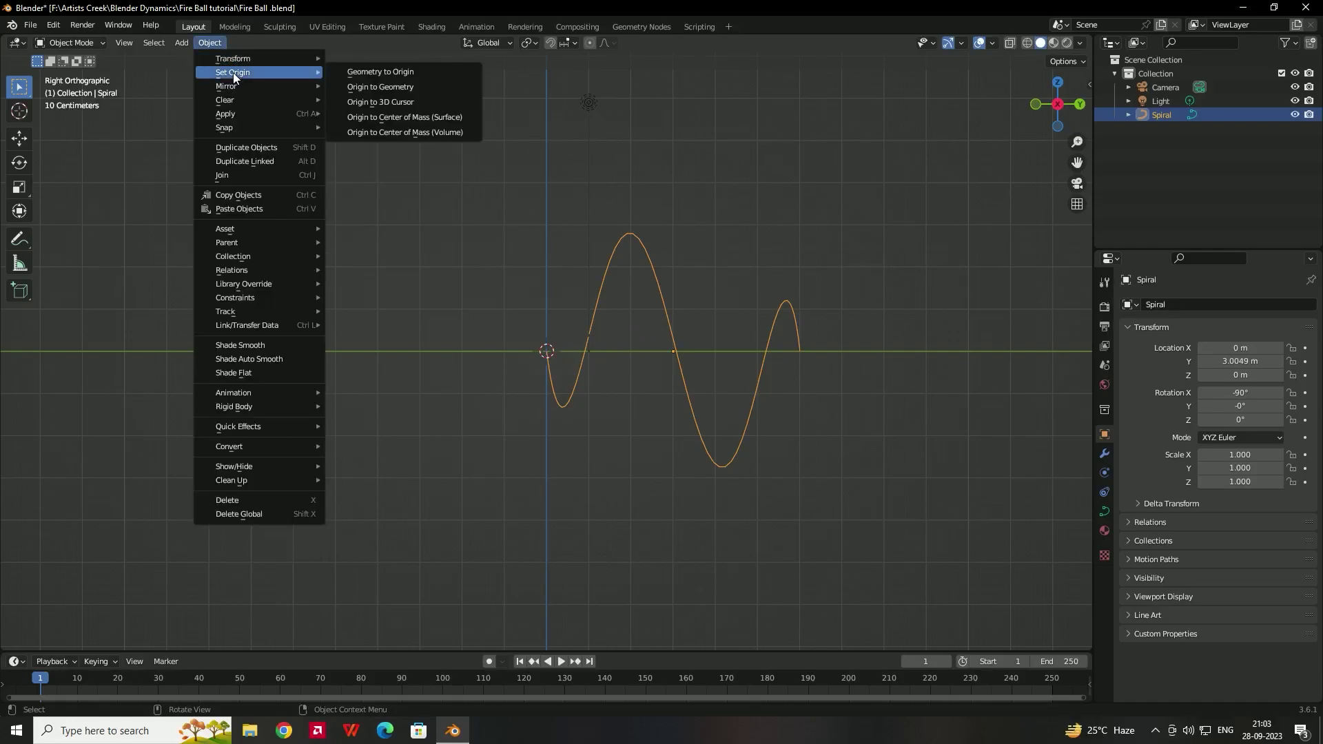
click(381, 102)
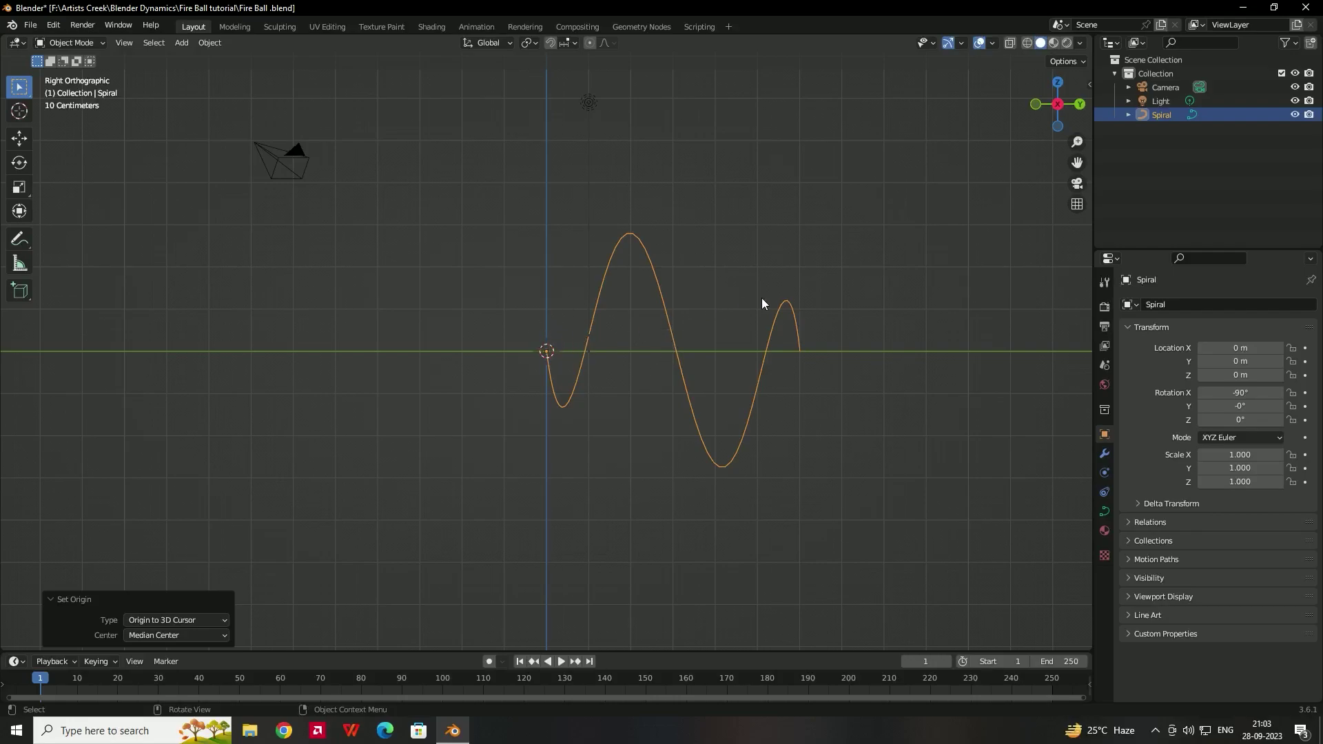
Stretch the spiral along Y by a factor of about 3, and scale it uniformly by about 0.85.
key(s)
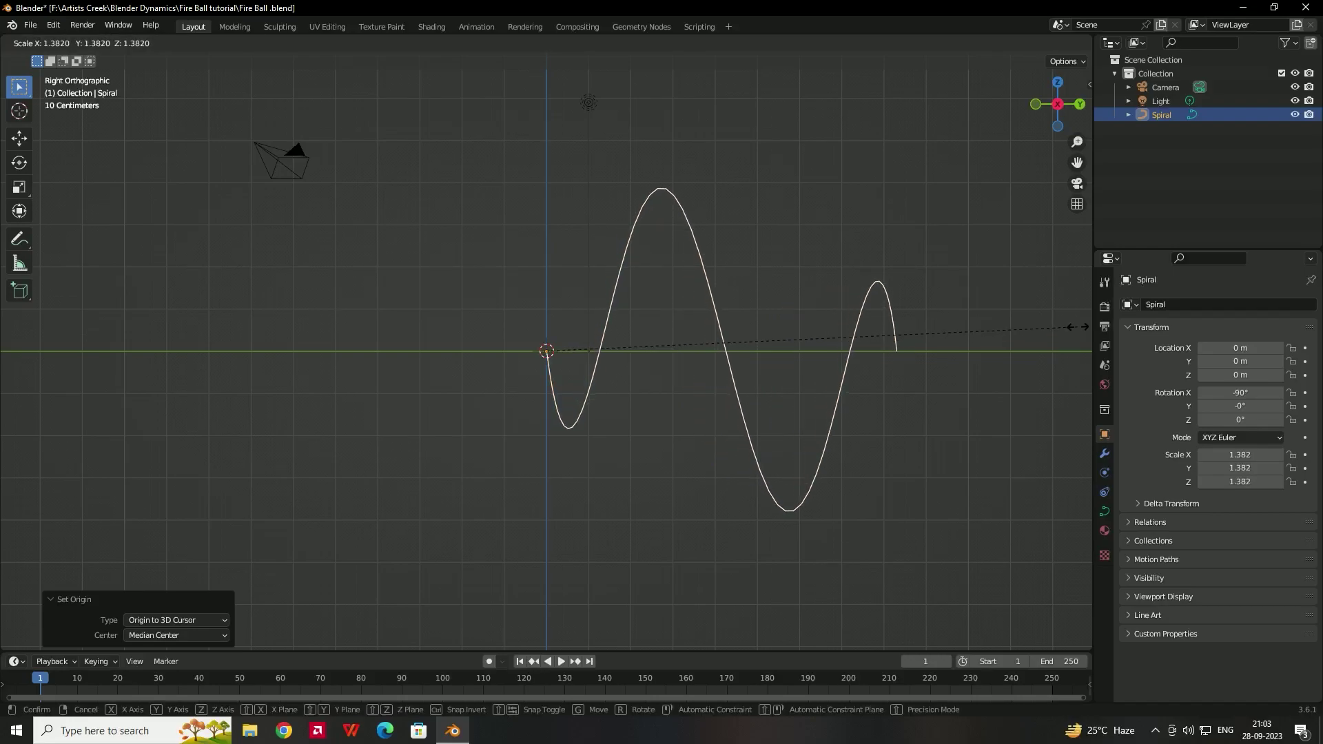
key(y)
click(615, 310)
scroll(679, 291, down, 3)
key(s)
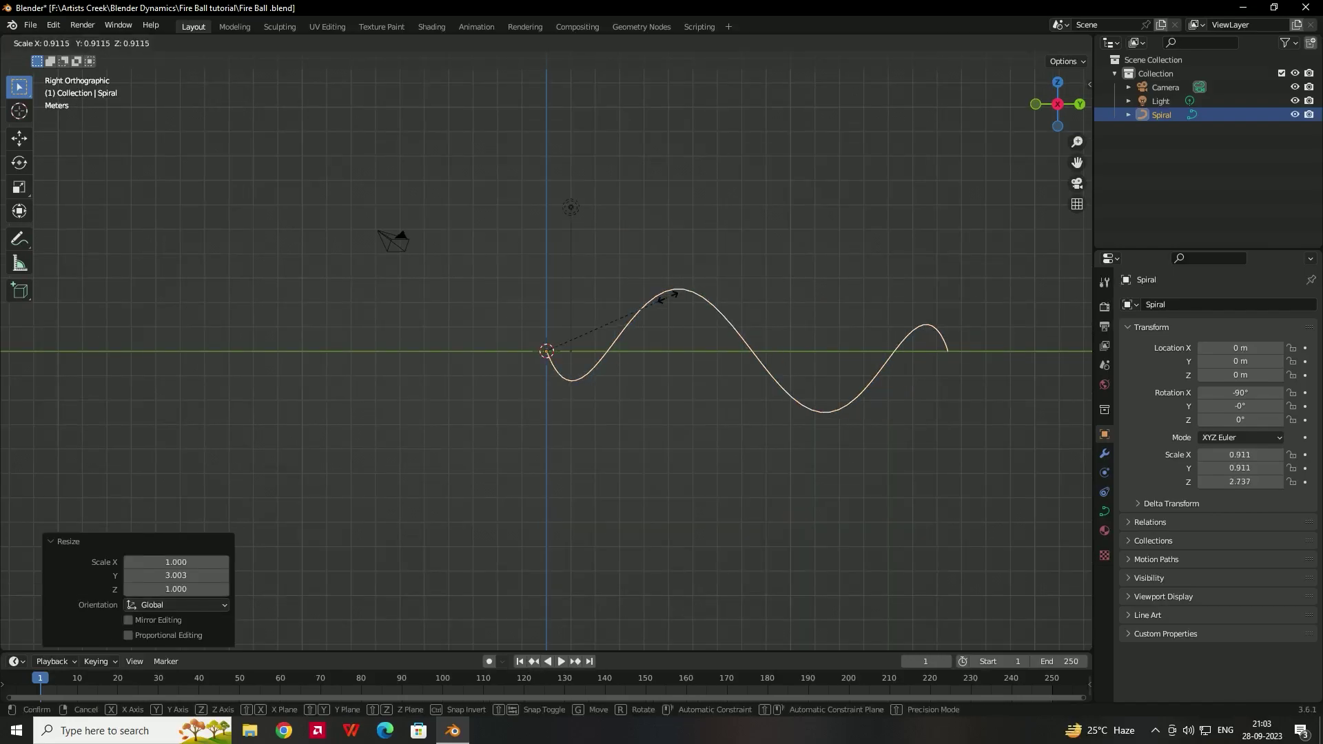
click(659, 299)
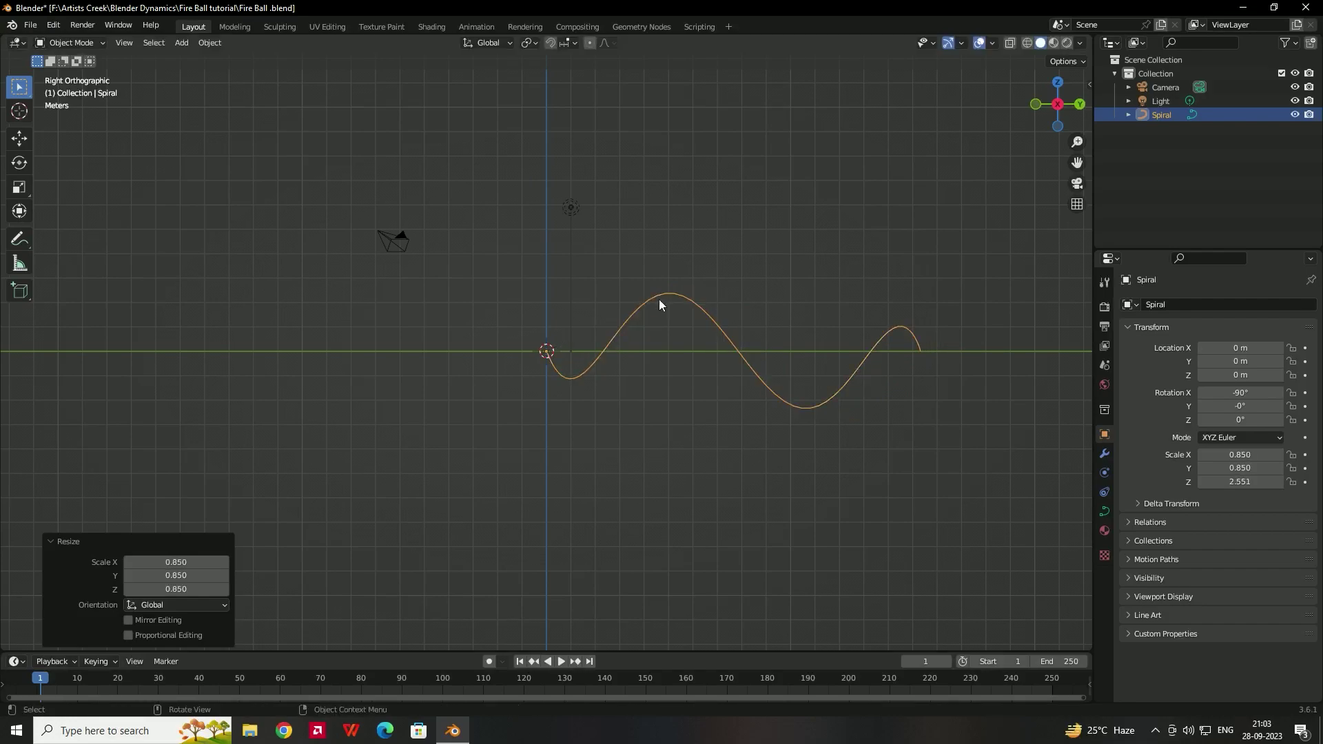
Add a round cube mesh with 32 arc divisions, and increase its radius so it forms a full sphere.
mouse_move(570, 342)
middle_down()
mouse_move(594, 375)
mouse_move(581, 344)
middle_up()
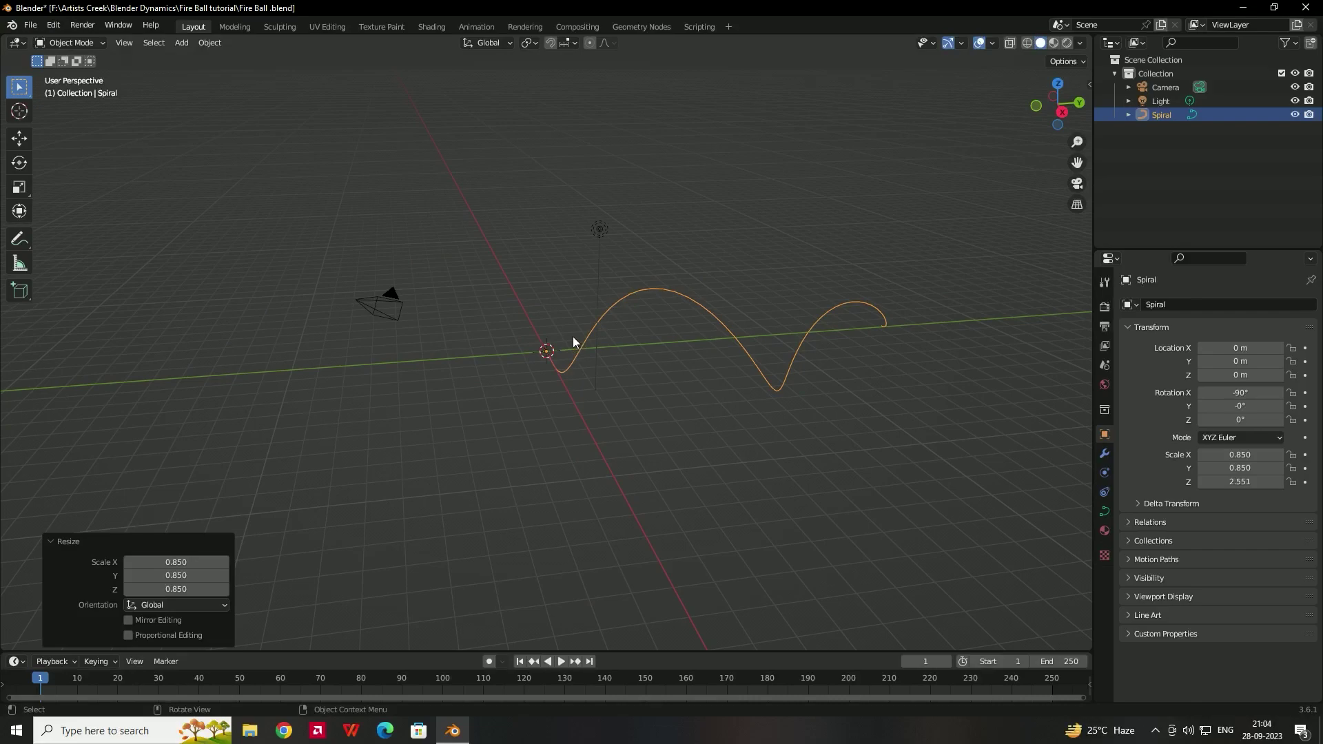
key(shift+a)
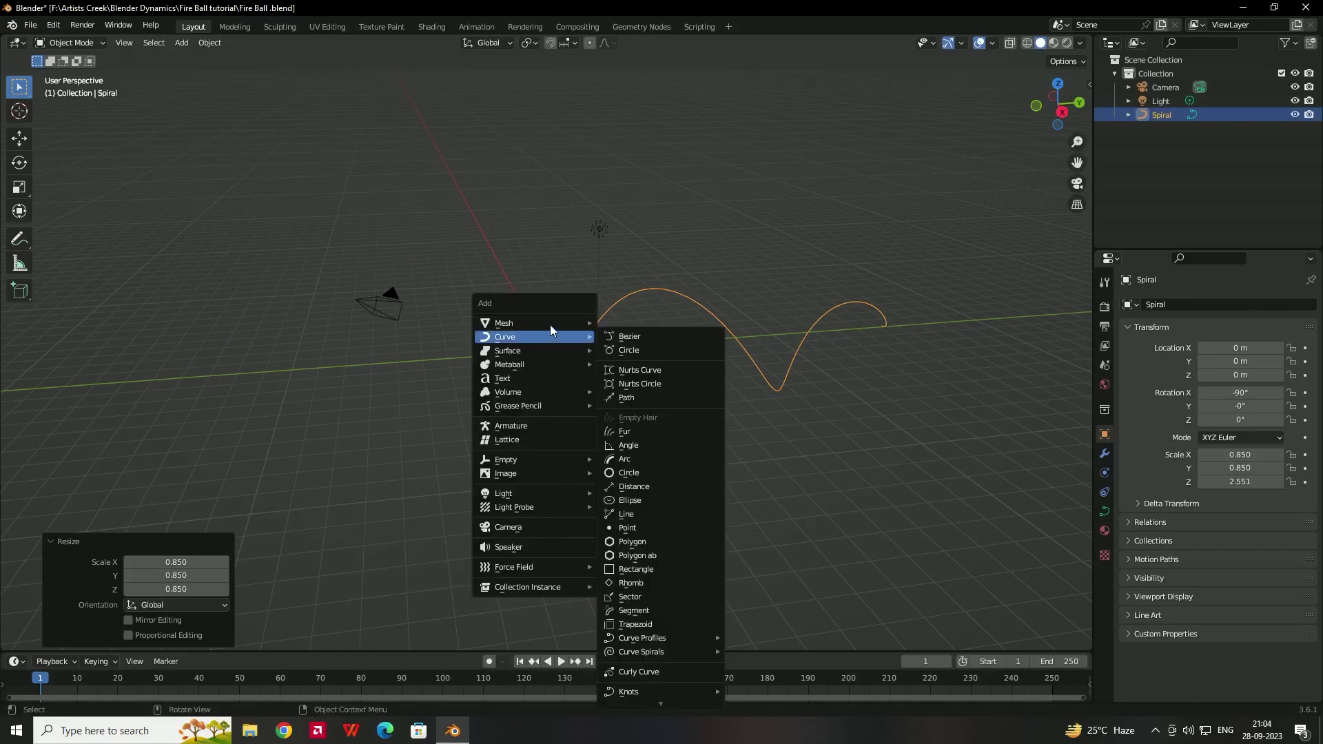
mouse_move(549, 323)
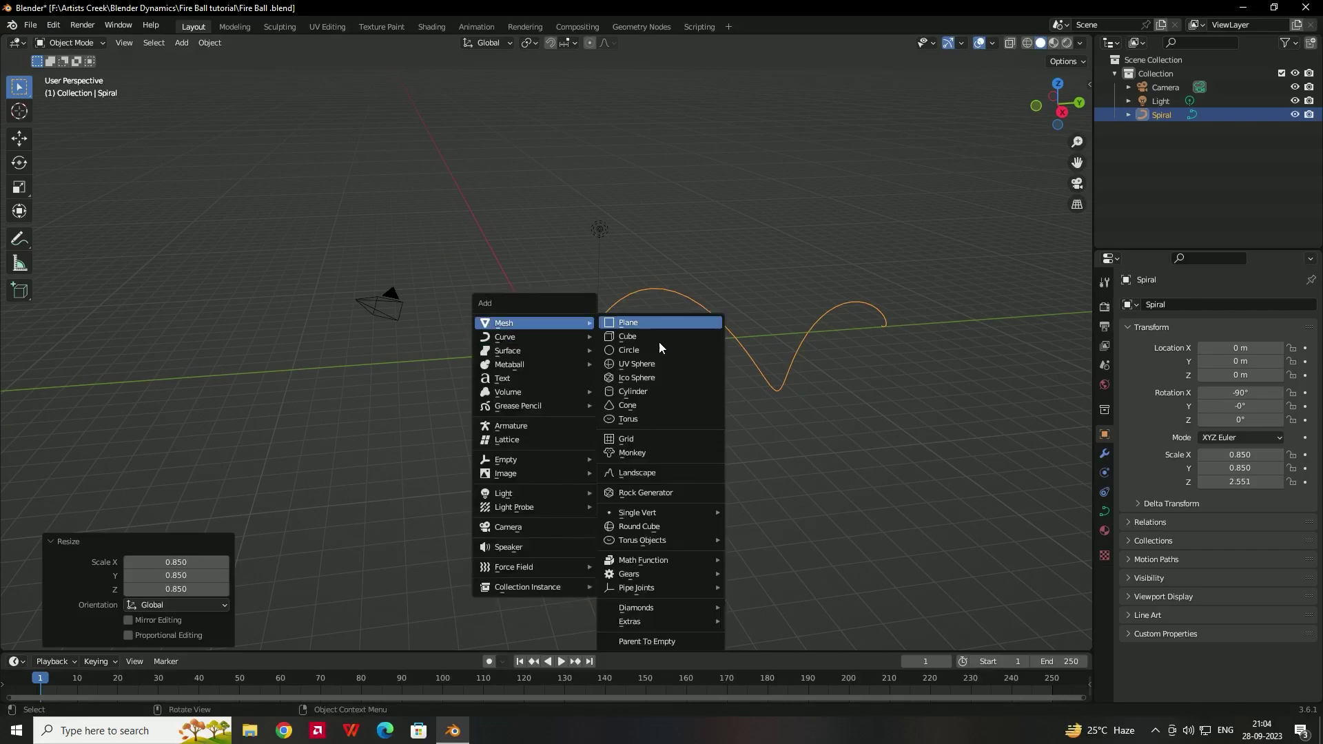
click(646, 526)
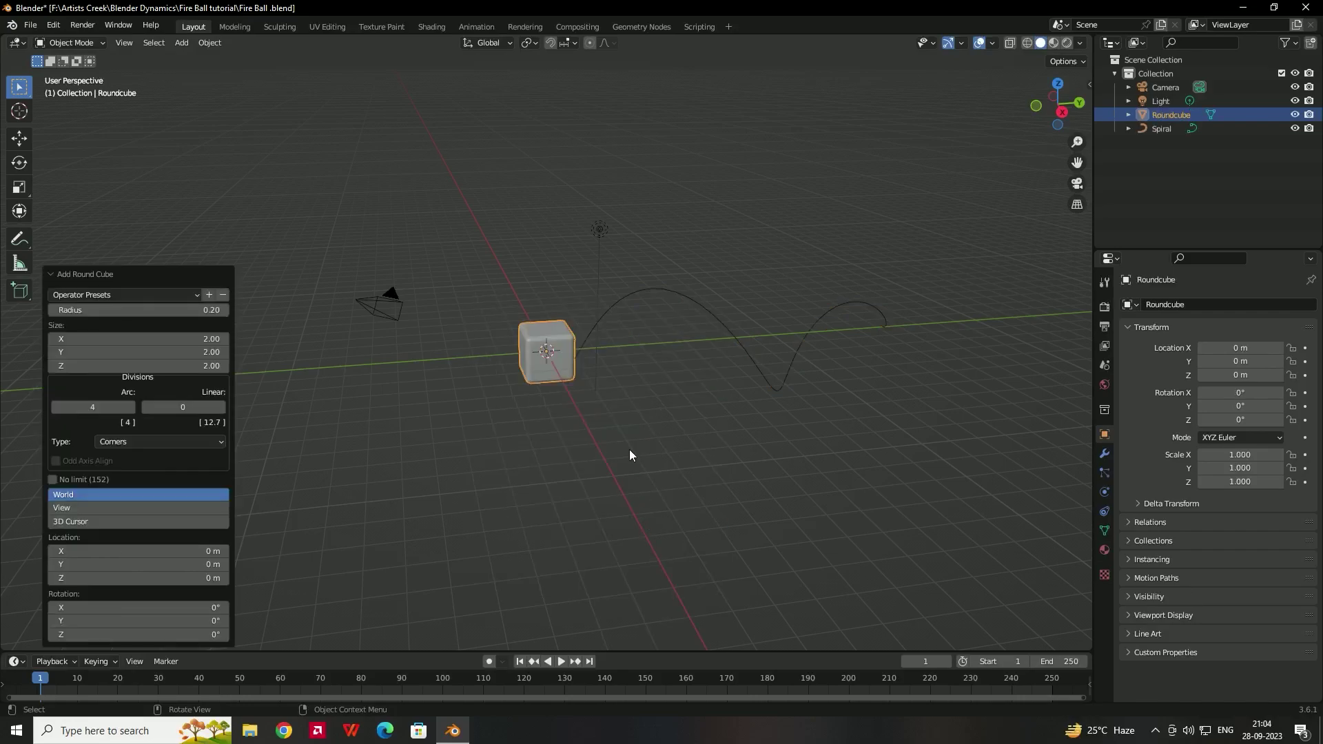
click(88, 407)
text(32)
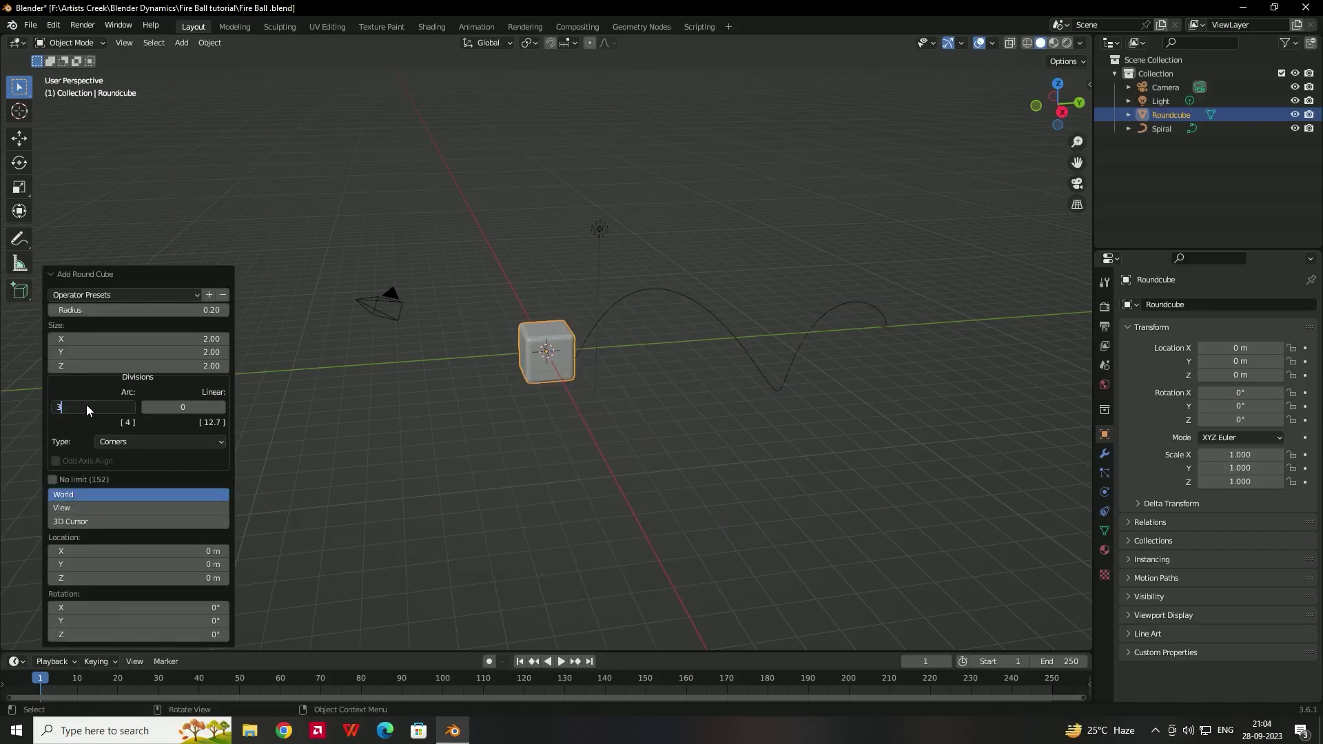
key(Return)
double_click(199, 314)
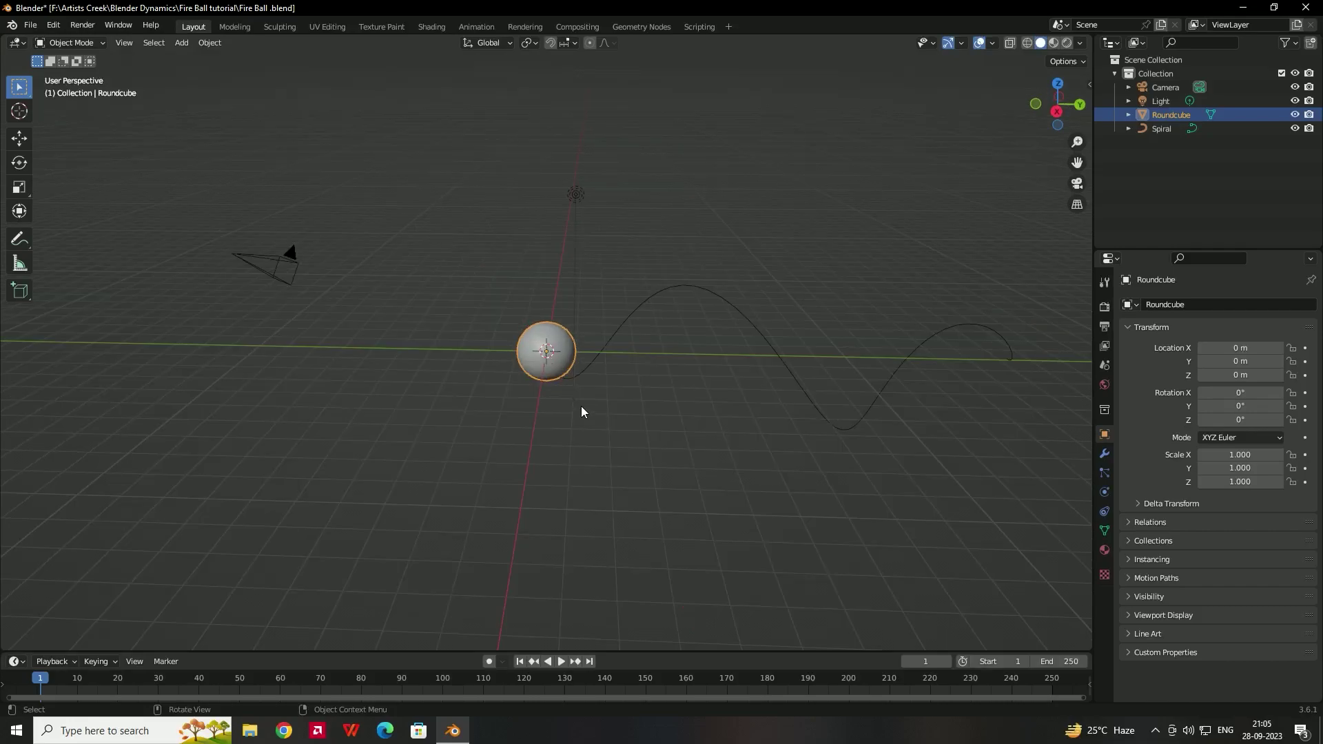
middle_drag(583, 402, 583, 356)
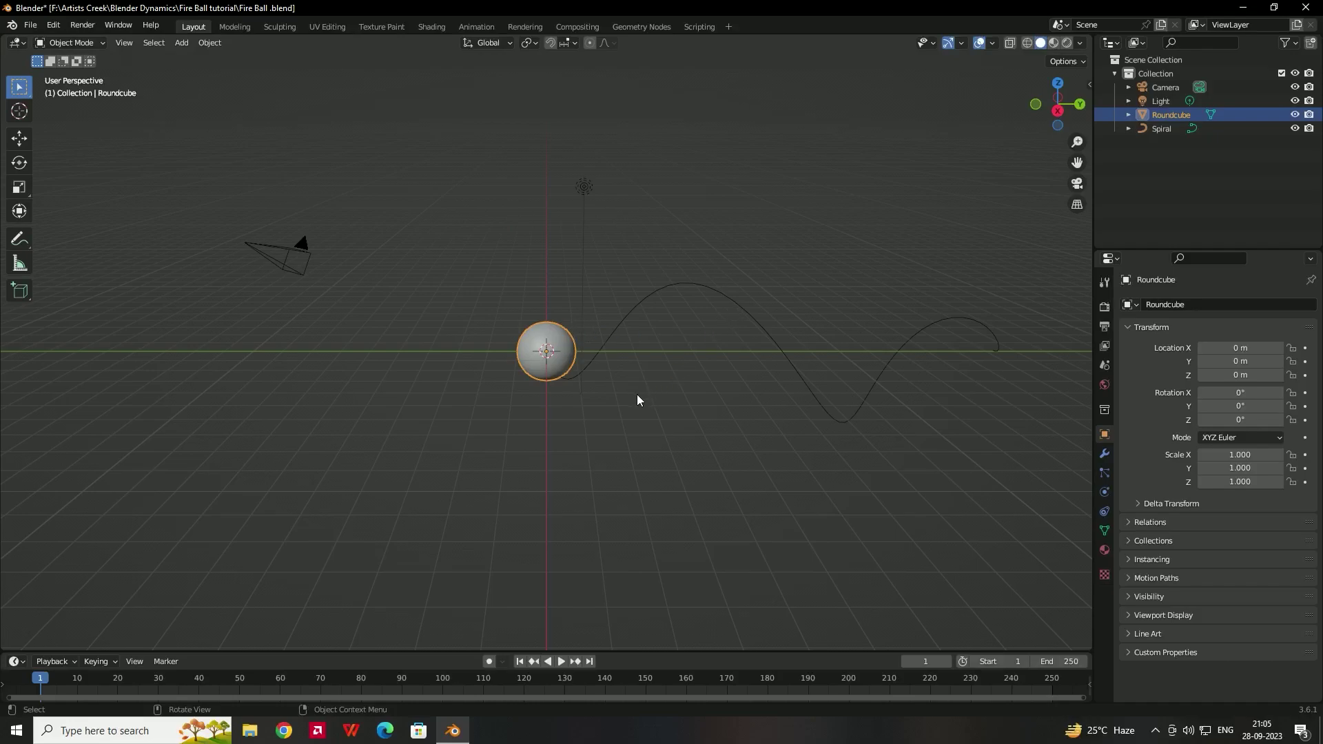
Give the round cube sphere a Follow Path constraint with the Spiral curve as its target.
click(574, 423)
click(553, 371)
click(1103, 512)
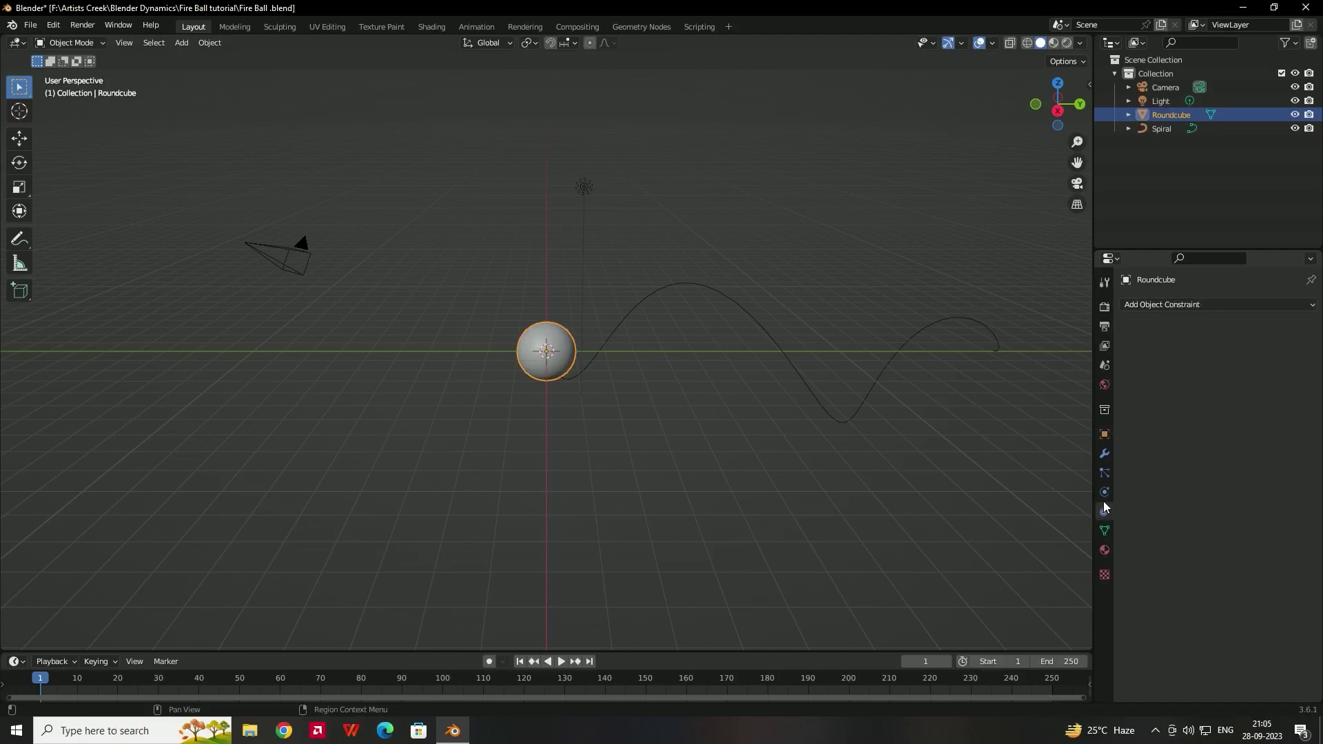
click(1200, 306)
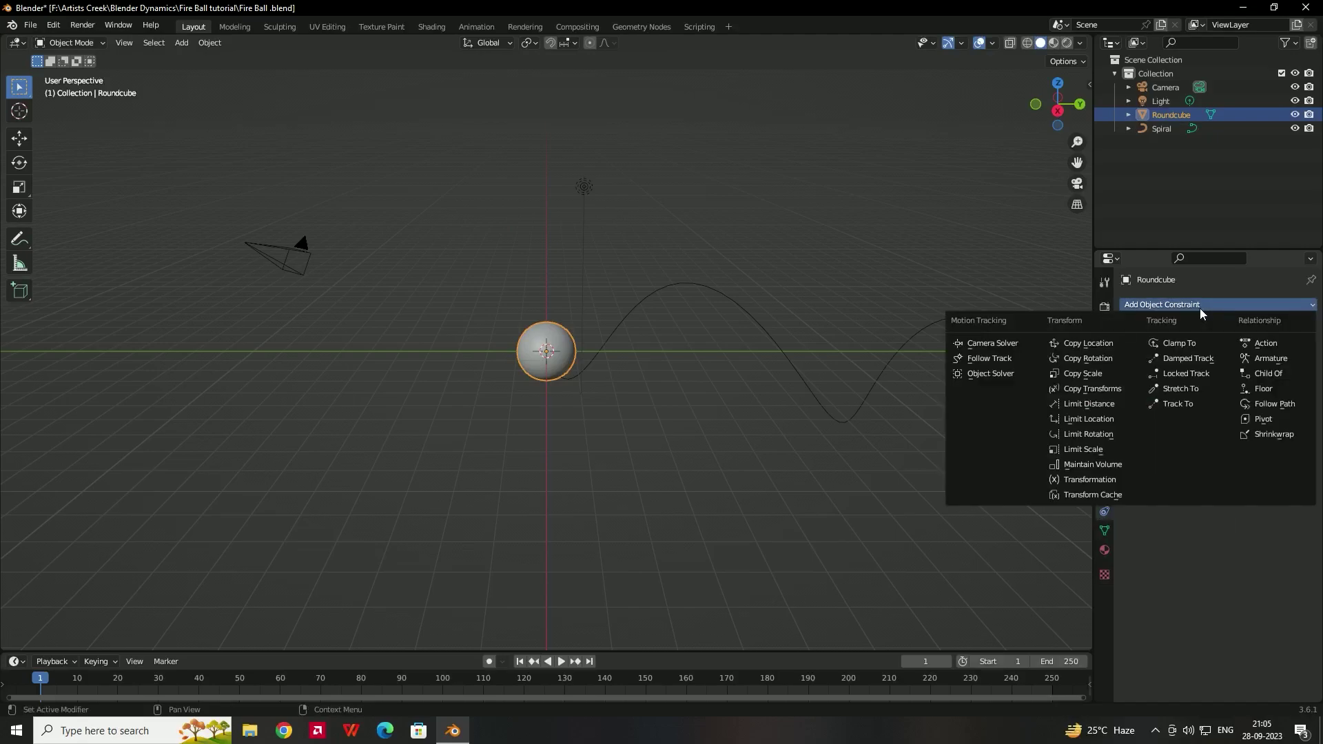
click(1276, 405)
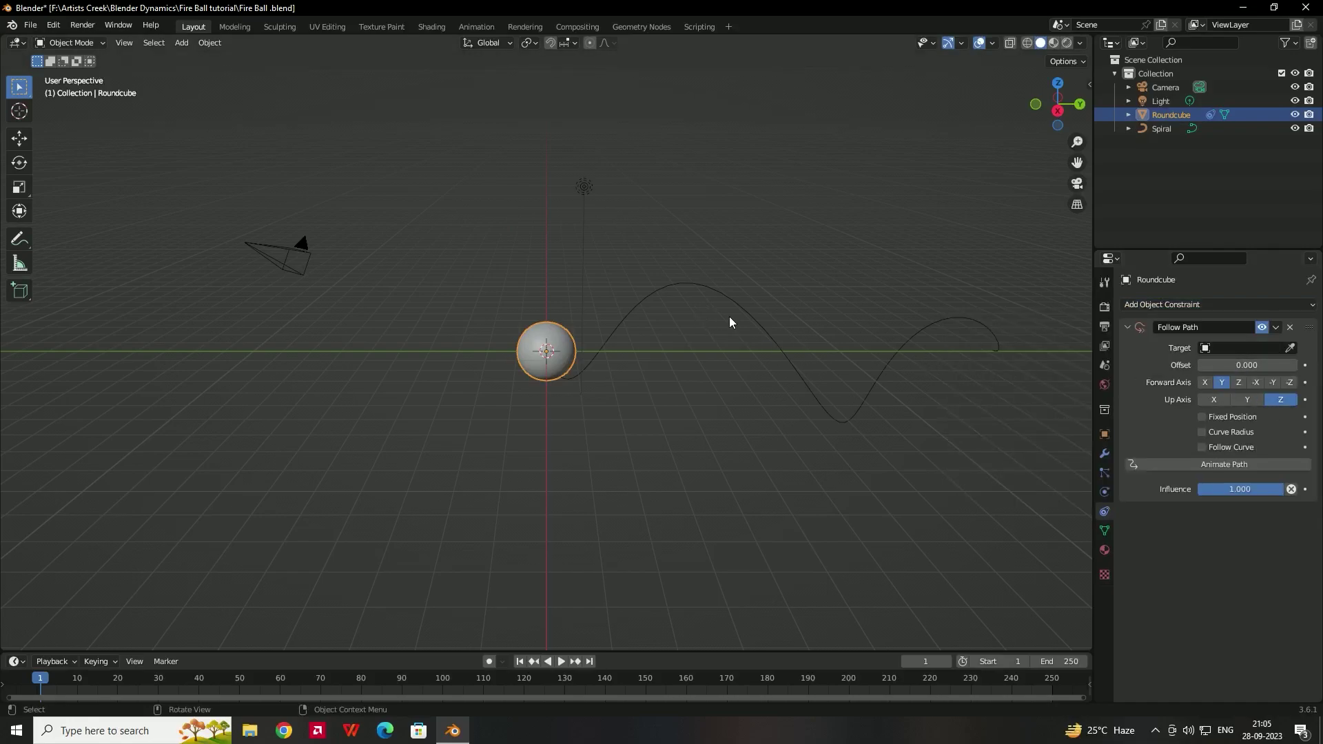
click(1246, 346)
click(1234, 367)
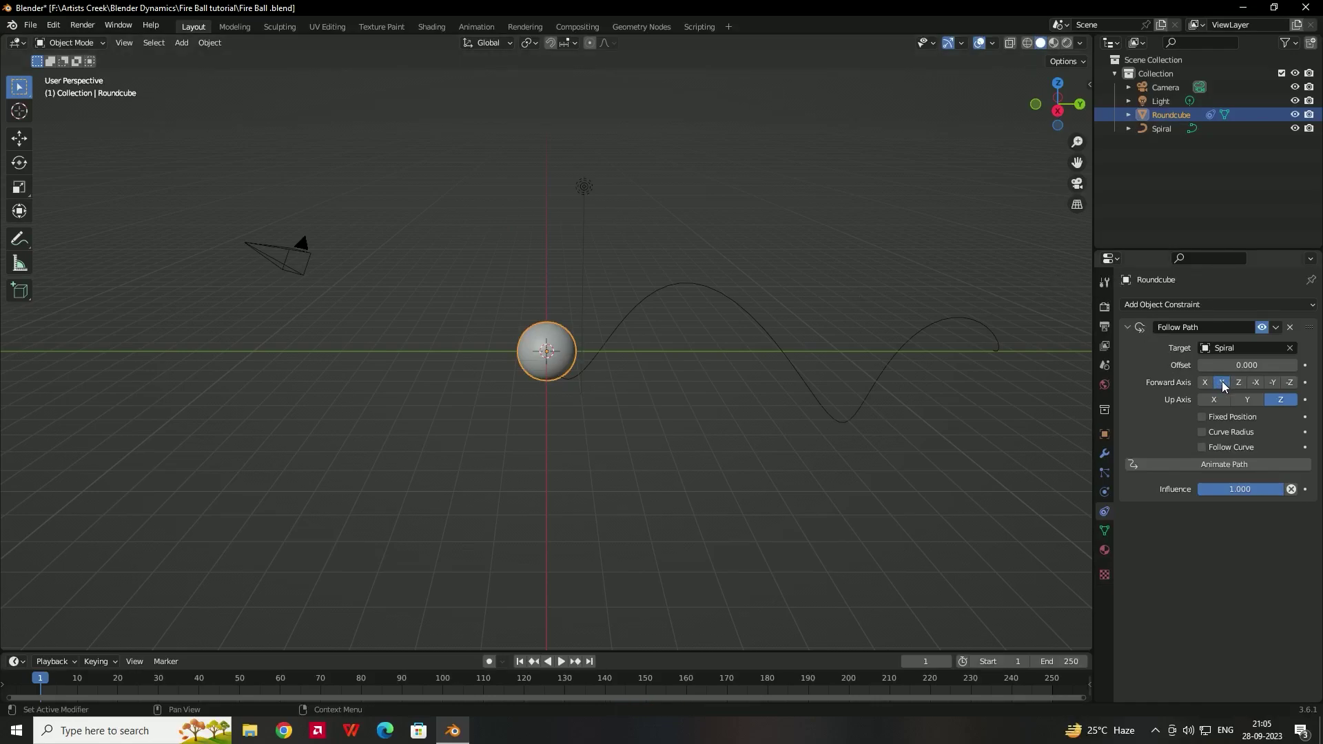
Shift the sphere along the spiral by setting the Follow Path offset to about -58.2.
middle_drag(817, 325, 776, 330)
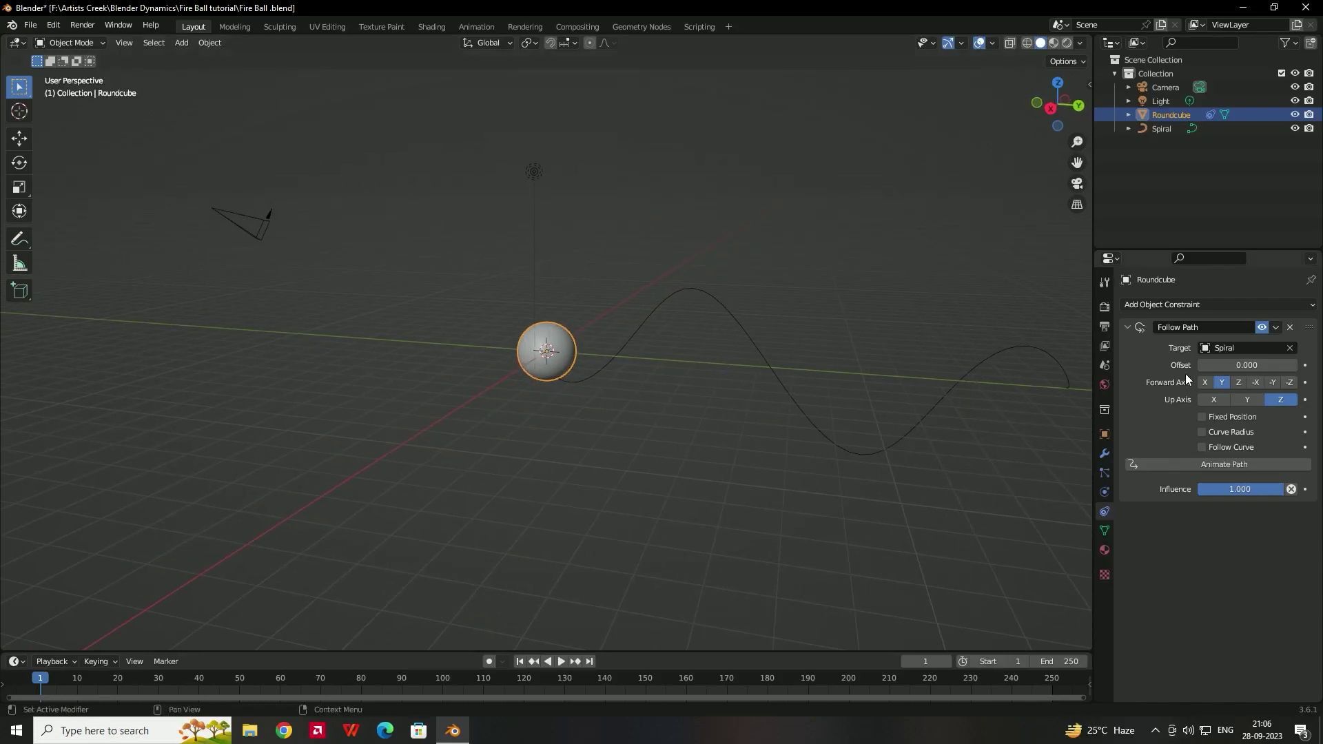
drag(1240, 365, 1209, 365)
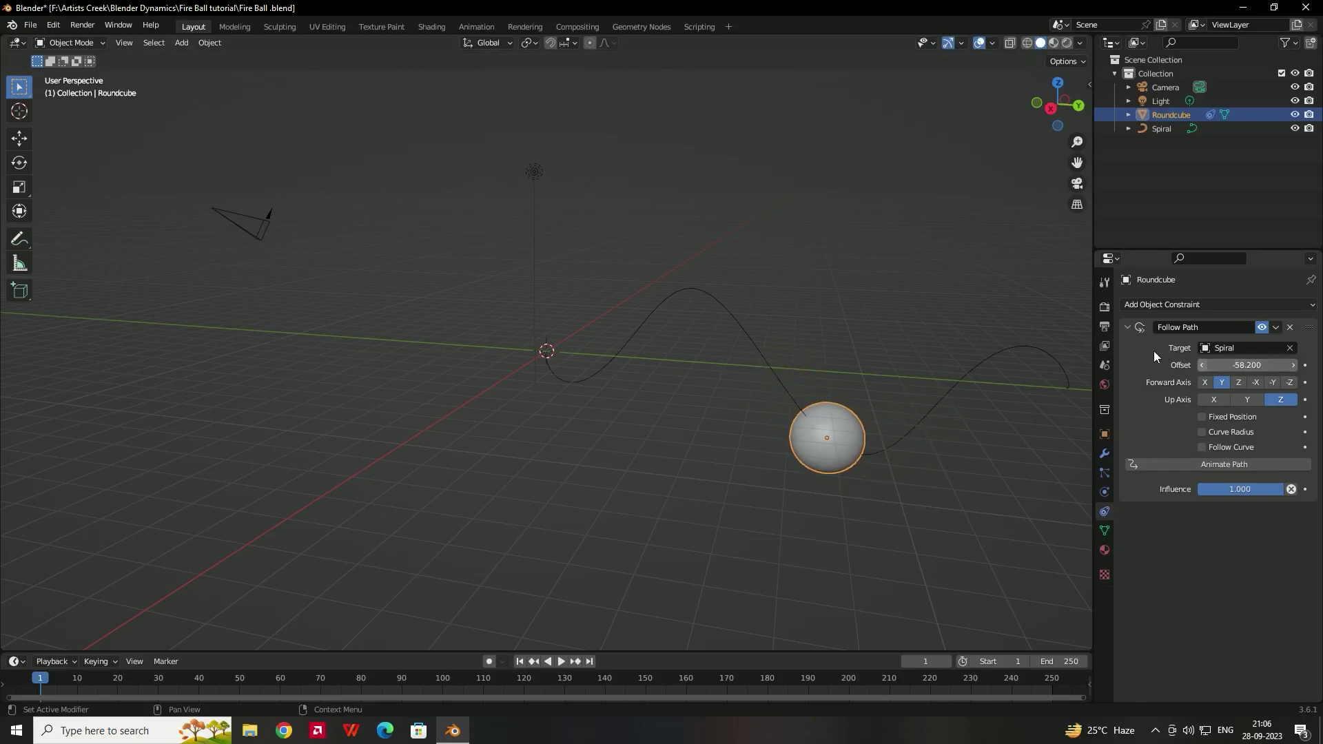
Undo the last offset change and keyframe the sphere's Follow Path offset at 0 on frame 1.
key(ctrl+z)
key(ctrl+z)
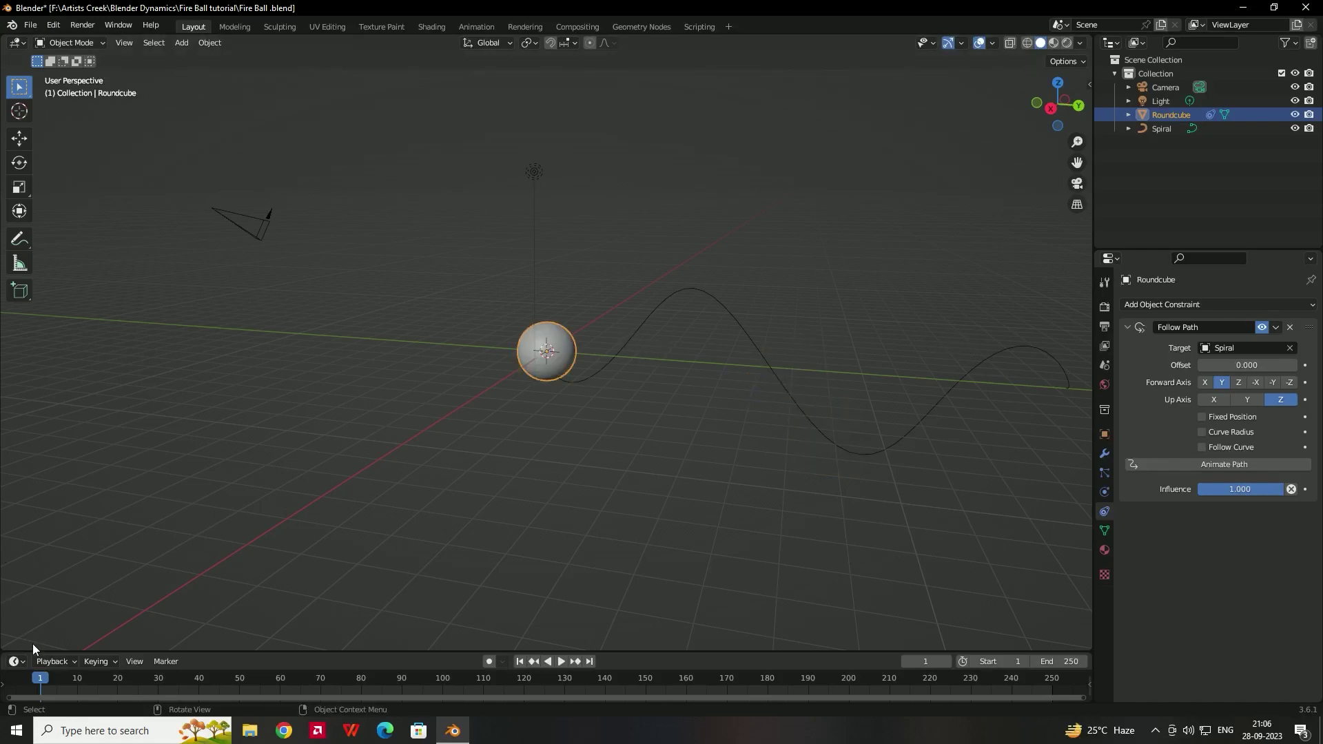
click(1306, 366)
Go to frame 150, set the Follow Path offset to -100, and keyframe it.
drag(44, 703, 647, 681)
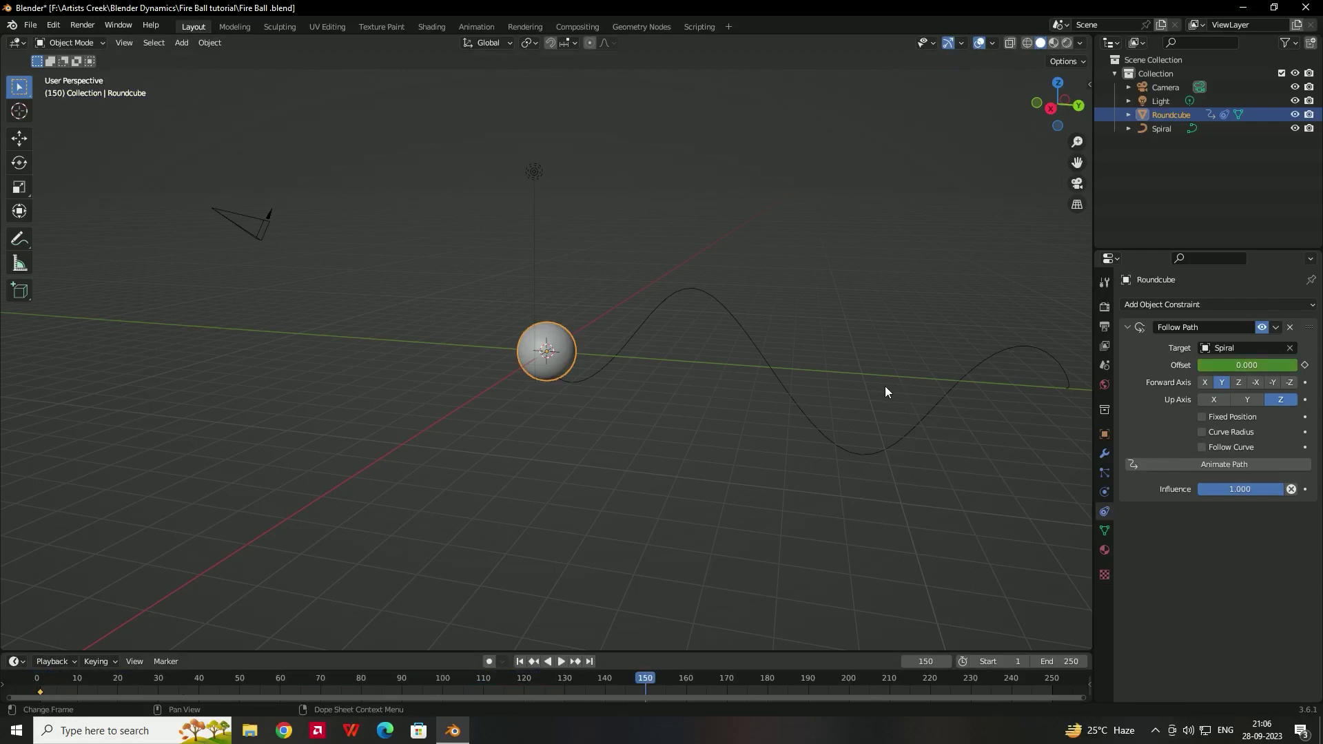
drag(1233, 365, 1079, 365)
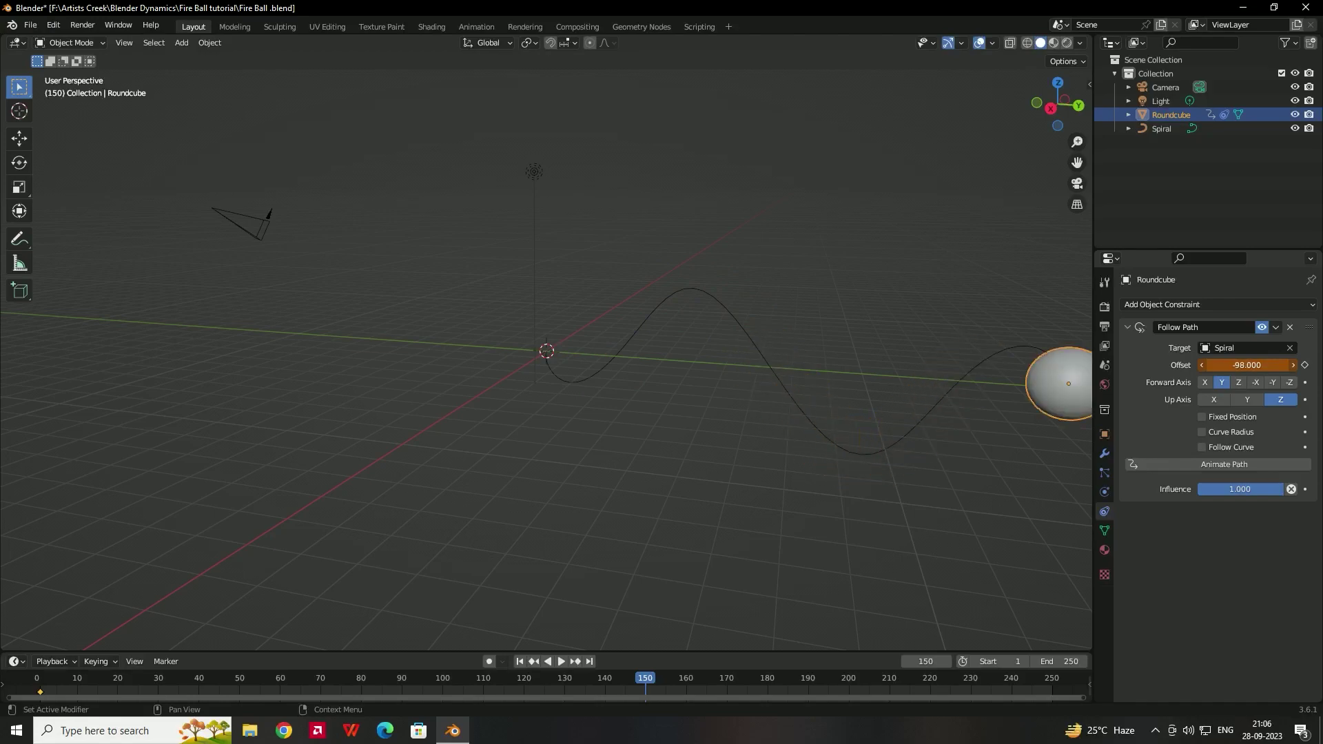
click(1261, 365)
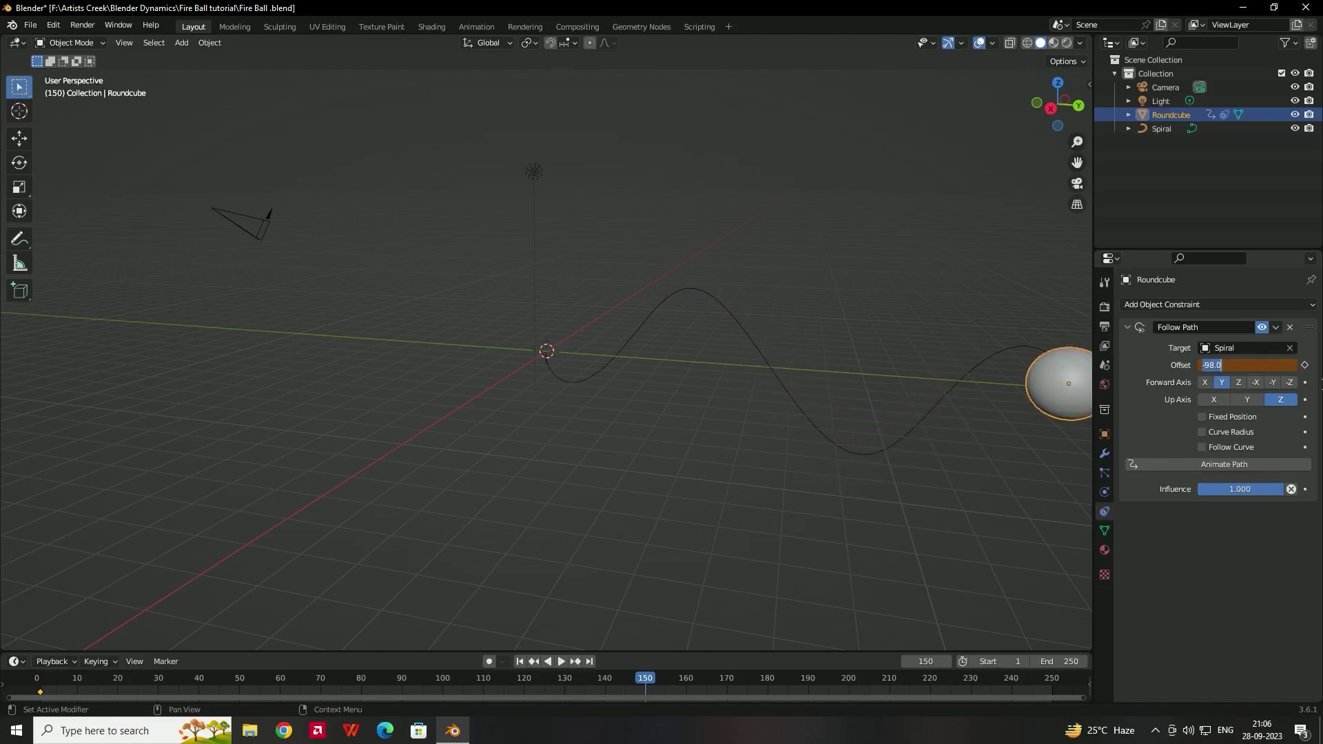
text(-100)
key(Return)
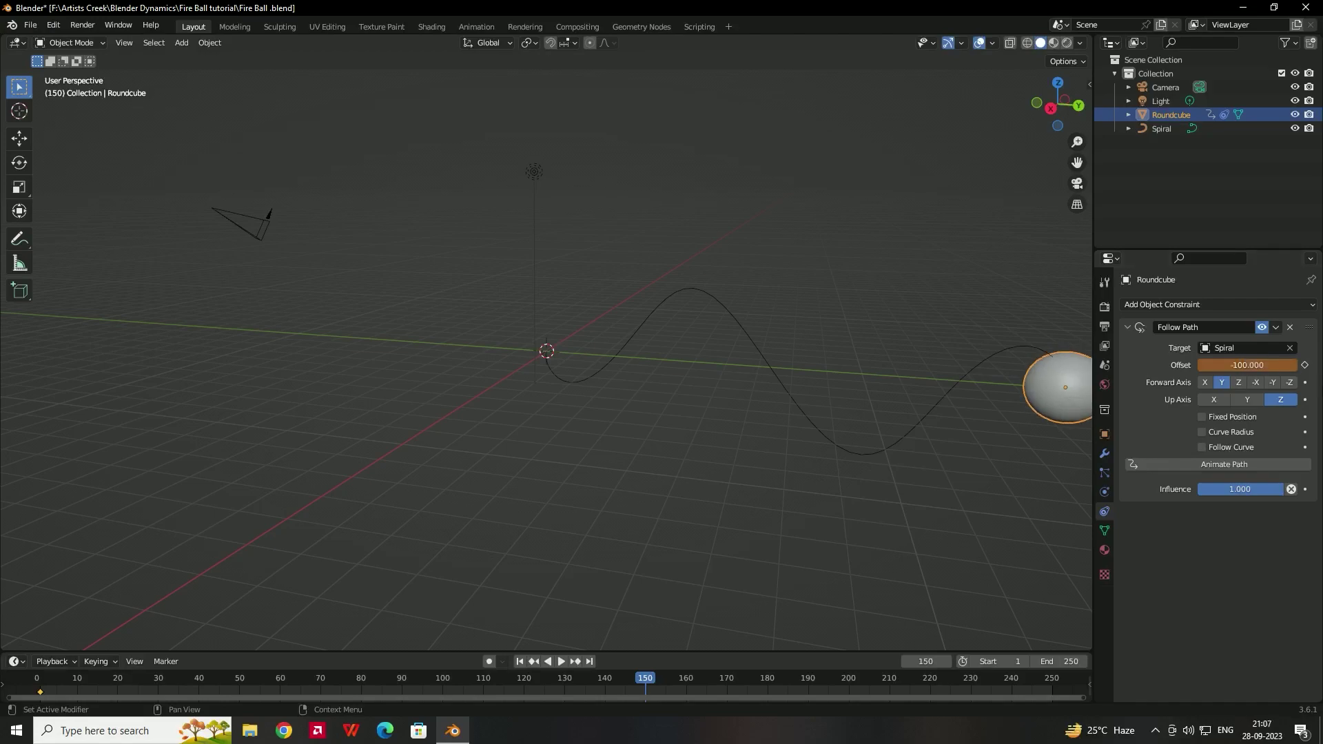
click(1304, 364)
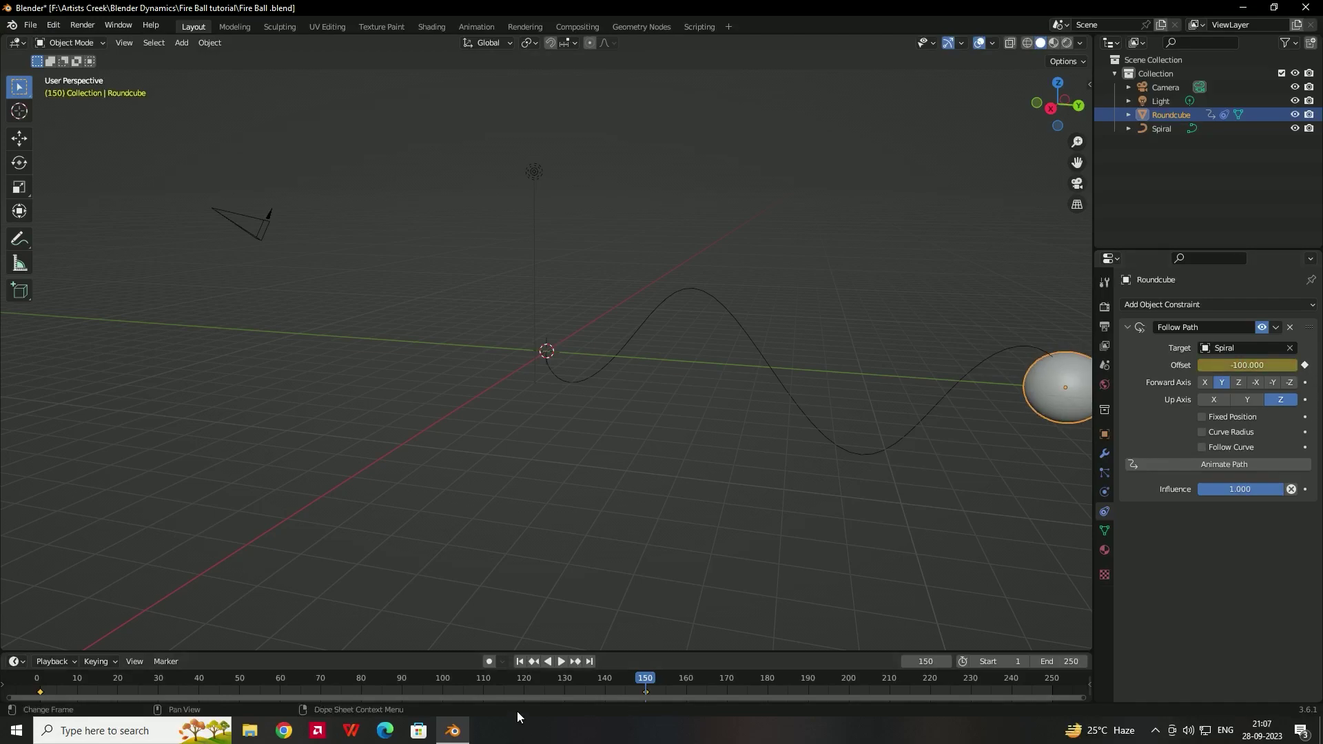
Play back the animation to check the sphere's travel along the spiral, then return to frame 1 with a taller timeline.
drag(490, 689, 65, 685)
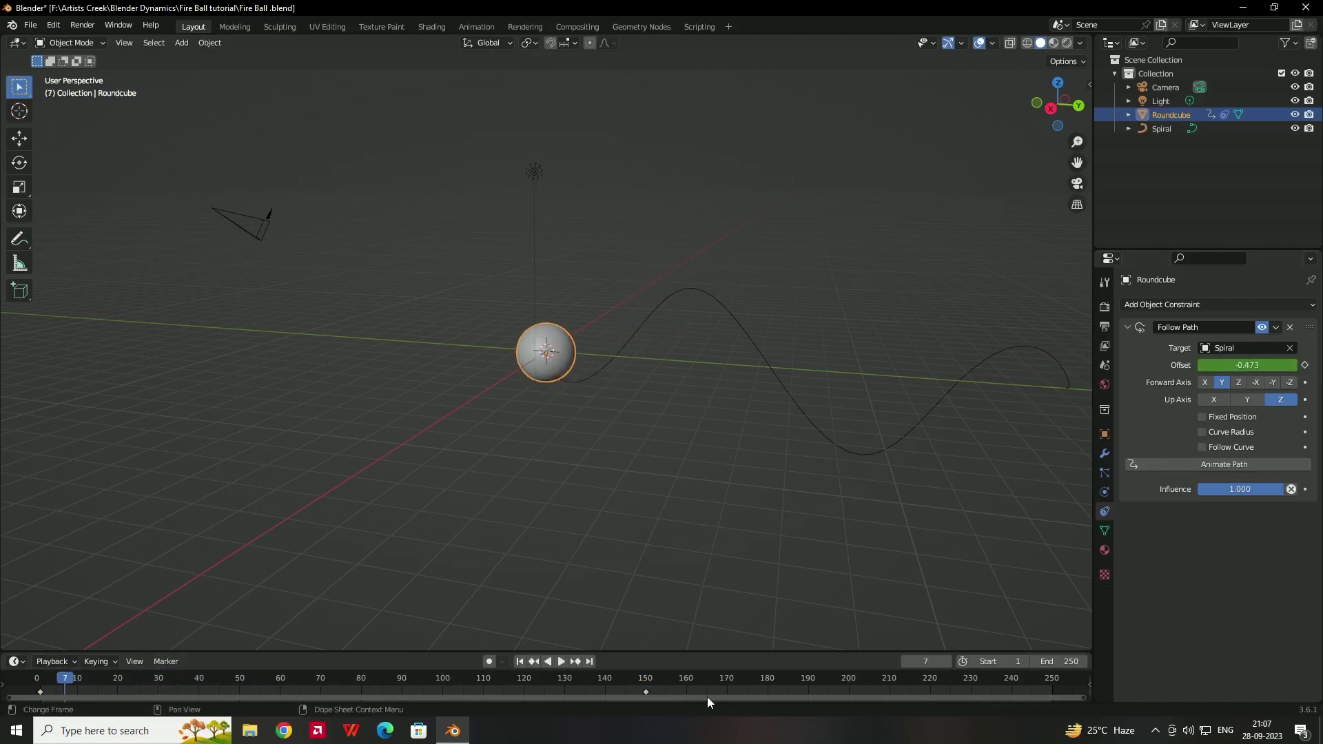
click(566, 661)
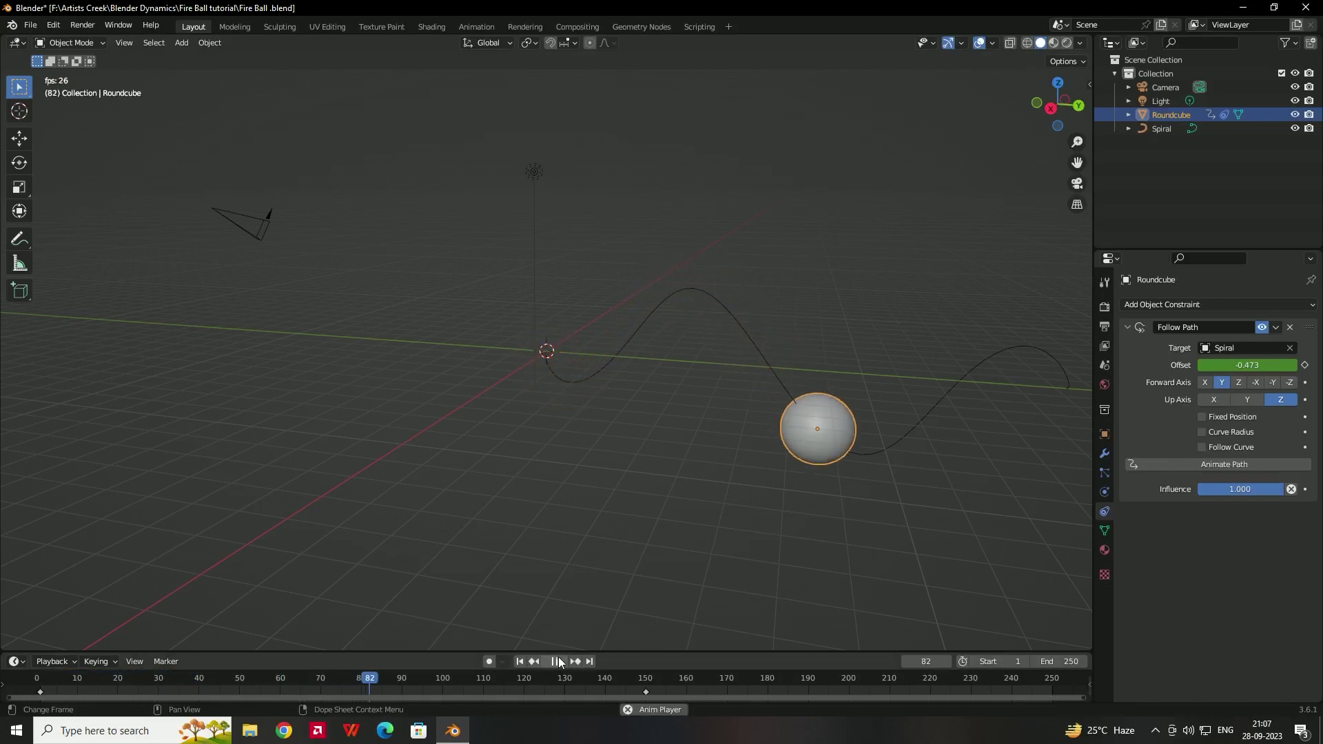
click(557, 662)
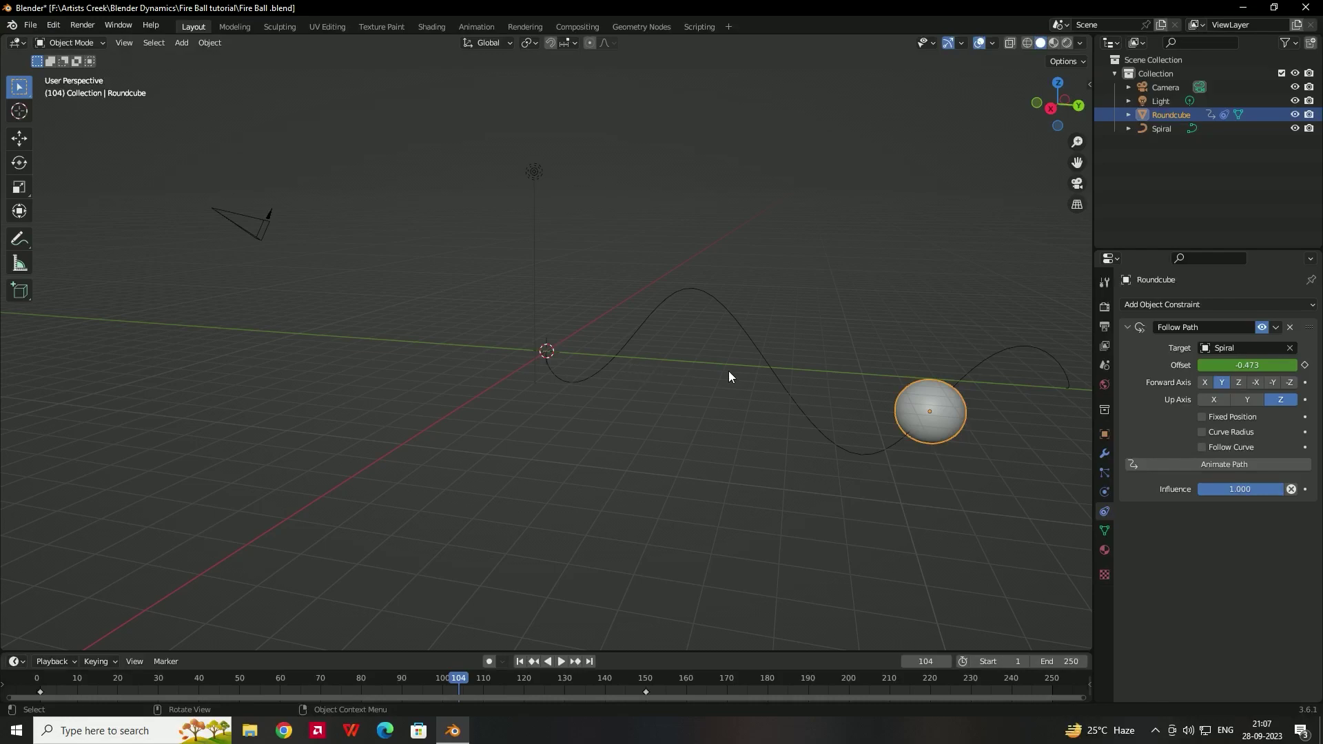
drag(468, 650, 40, 572)
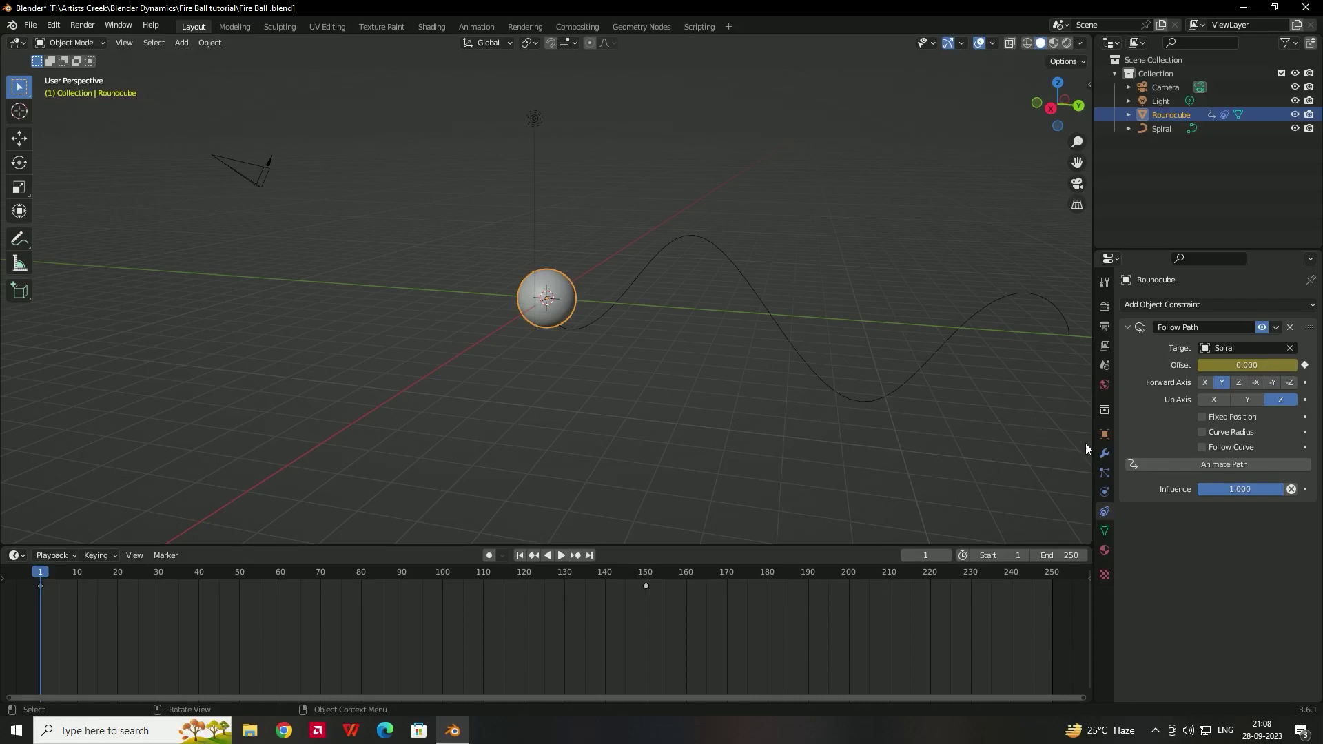
Set the sphere's scale to 0.2 on all three axes at frame 30 and keyframe X, Y and Z.
click(1105, 434)
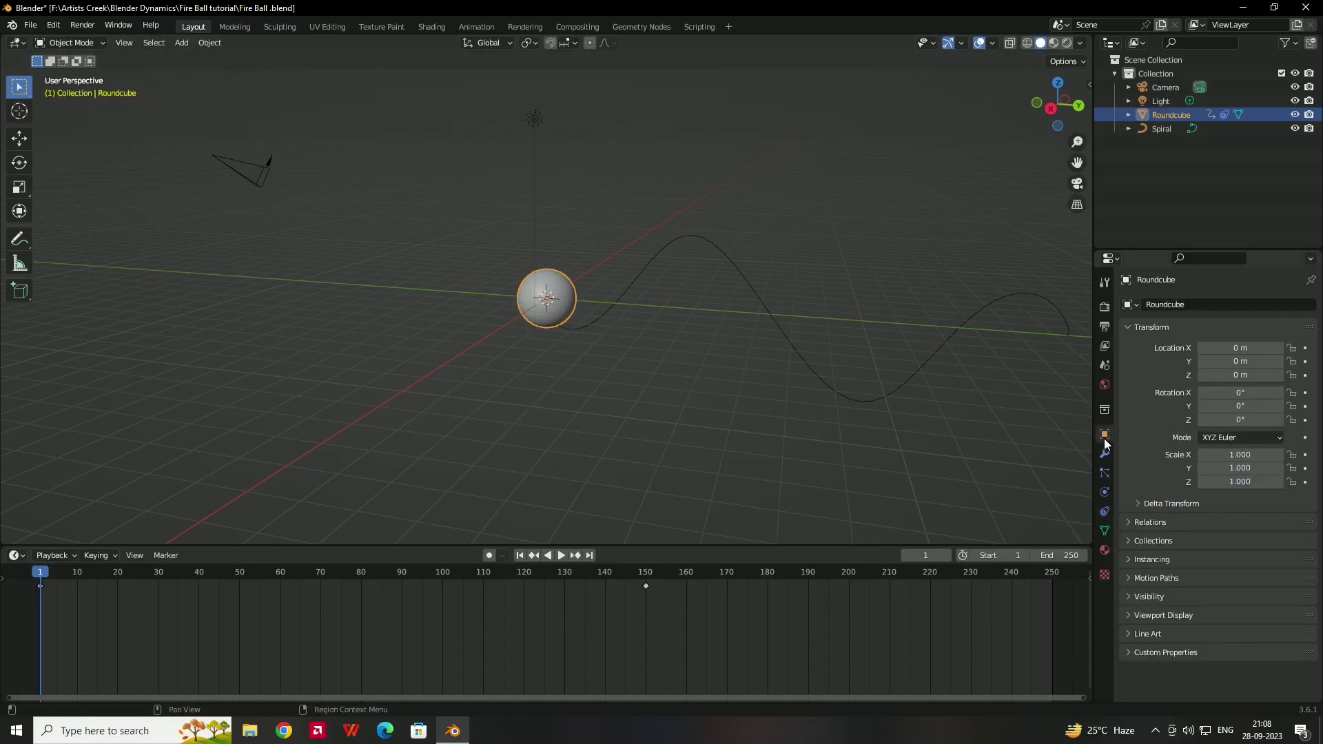
click(1234, 454)
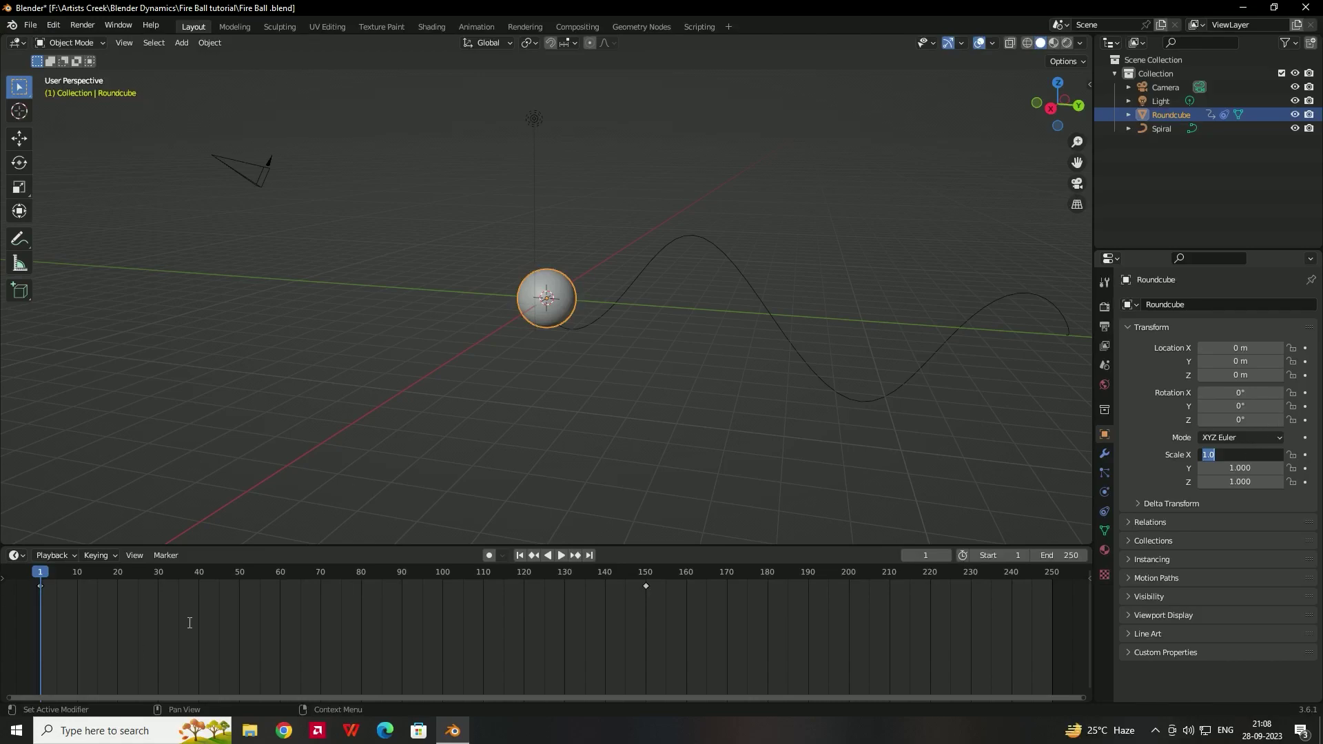
click(116, 575)
drag(131, 574, 158, 574)
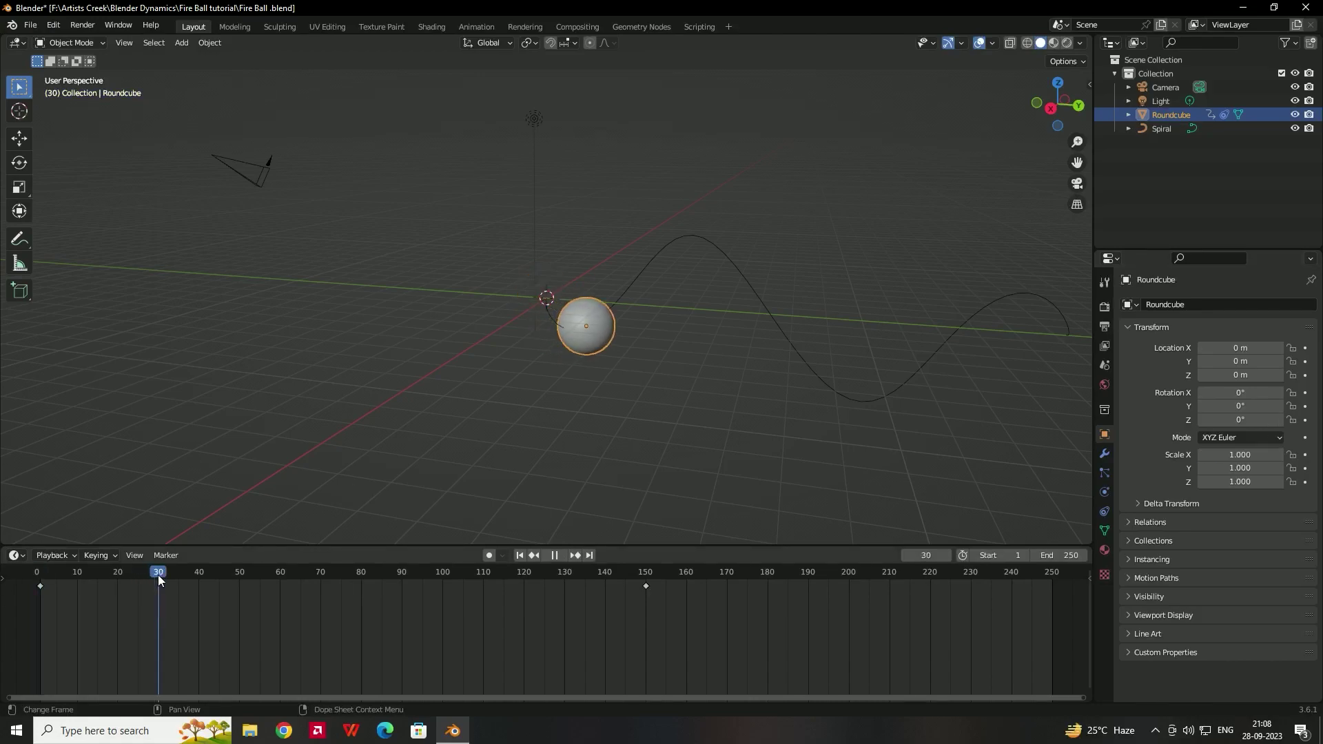
click(1259, 451)
text(.2)
key(Tab)
text(.2)
key(Tab)
text(.2)
key(Return)
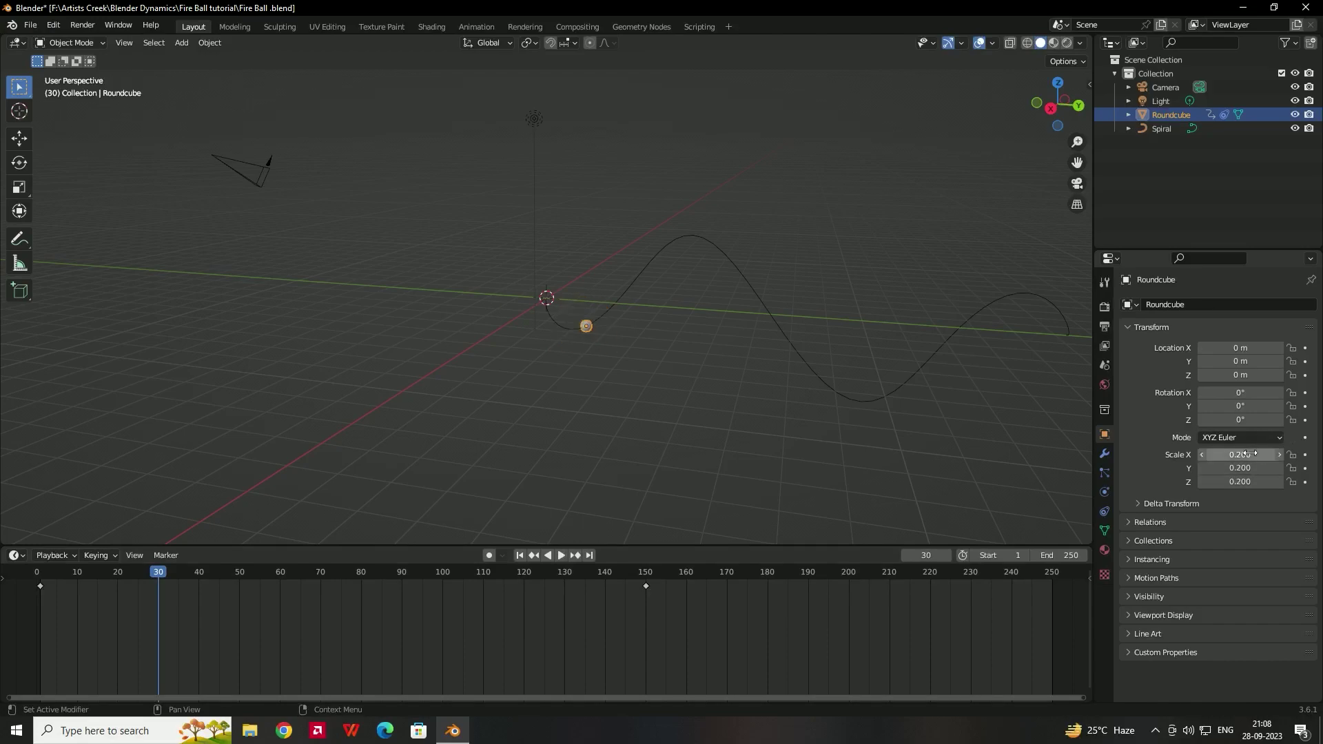
click(1305, 455)
click(1305, 469)
click(1305, 482)
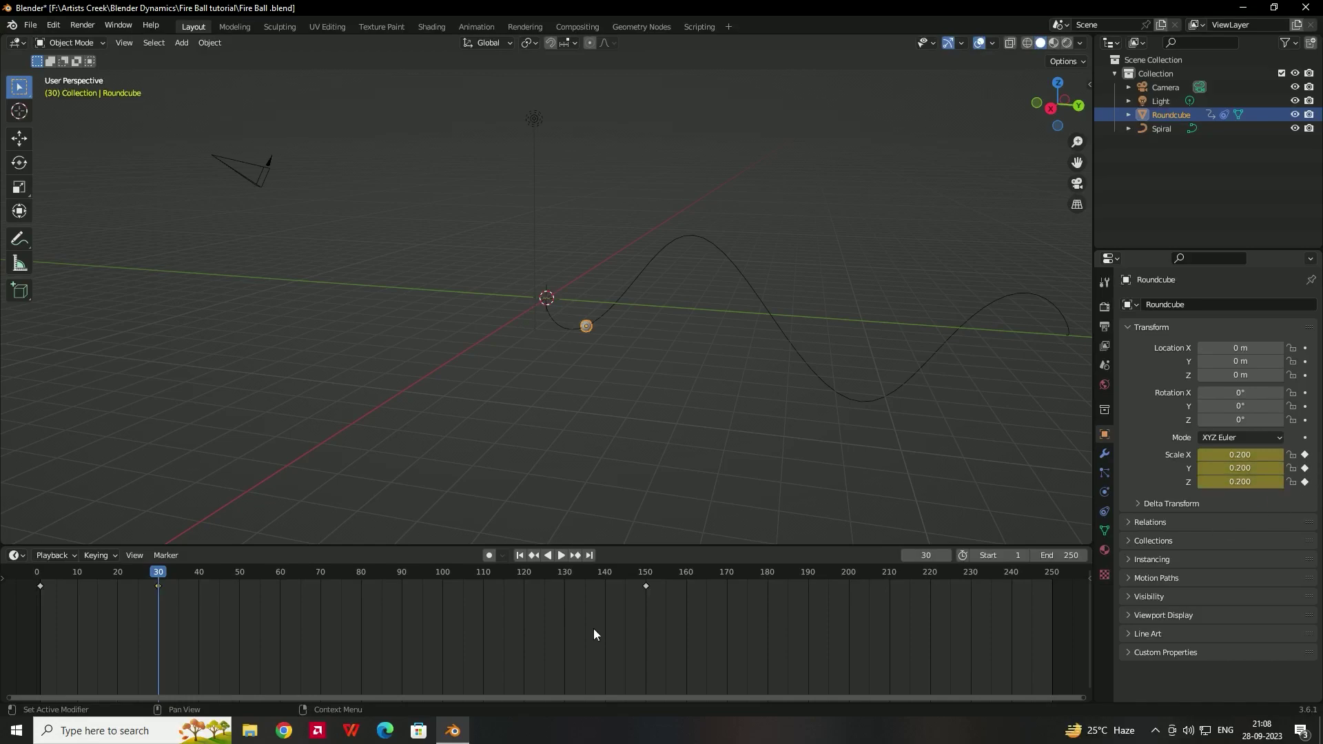
Return to frame 1, set the sphere's scale to 0 on all three axes, and keyframe it.
click(89, 575)
key(space)
key(Escape)
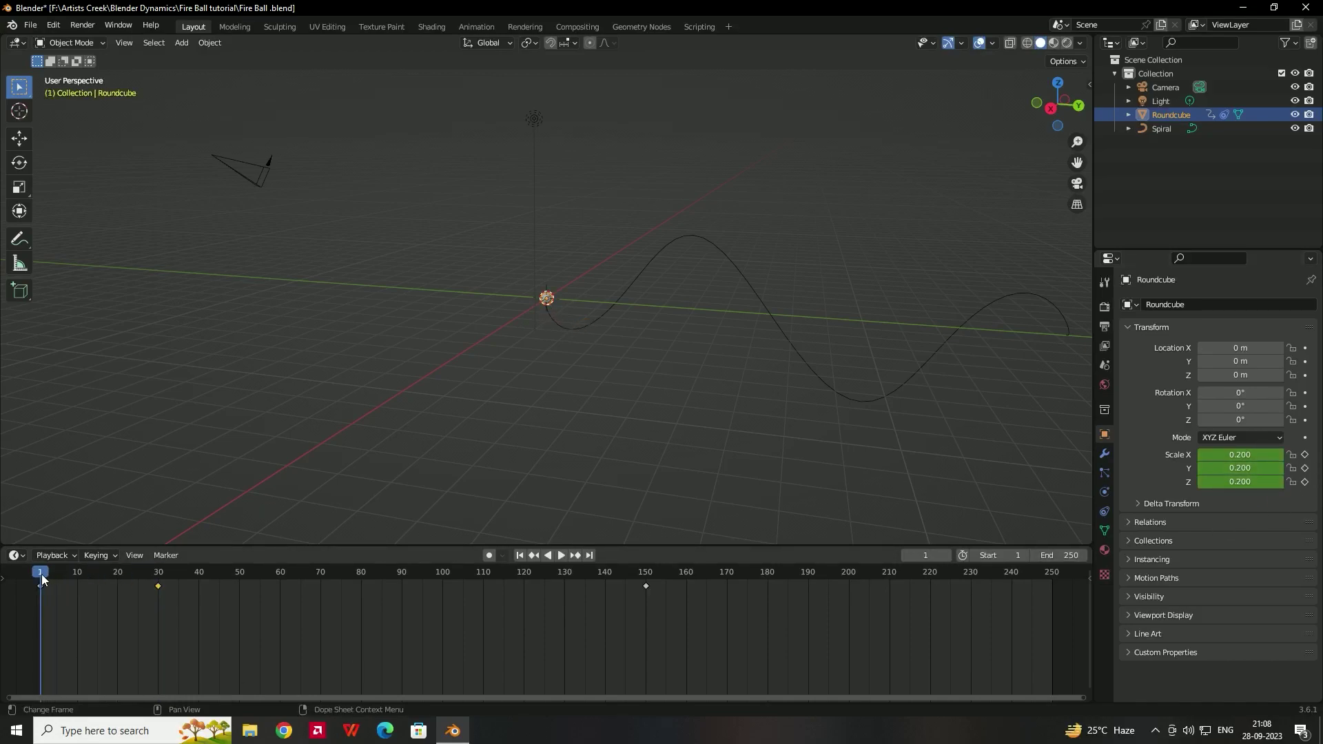
double_click(1248, 455)
text(0)
key(Tab)
text(0)
key(Tab)
text(0)
key(Return)
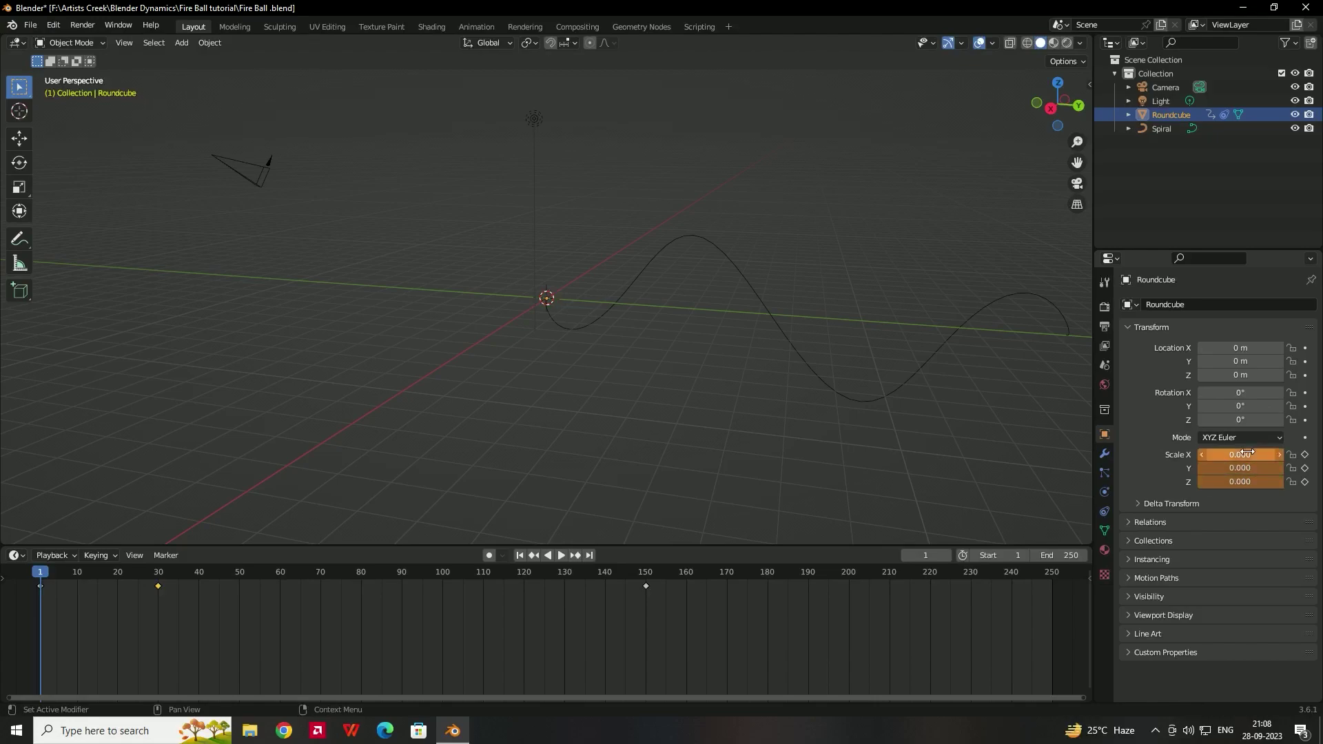
click(1305, 454)
click(1306, 469)
click(1305, 482)
Keyframe the sphere's scale at 0.275 on all three axes on frame 60.
drag(43, 576, 279, 564)
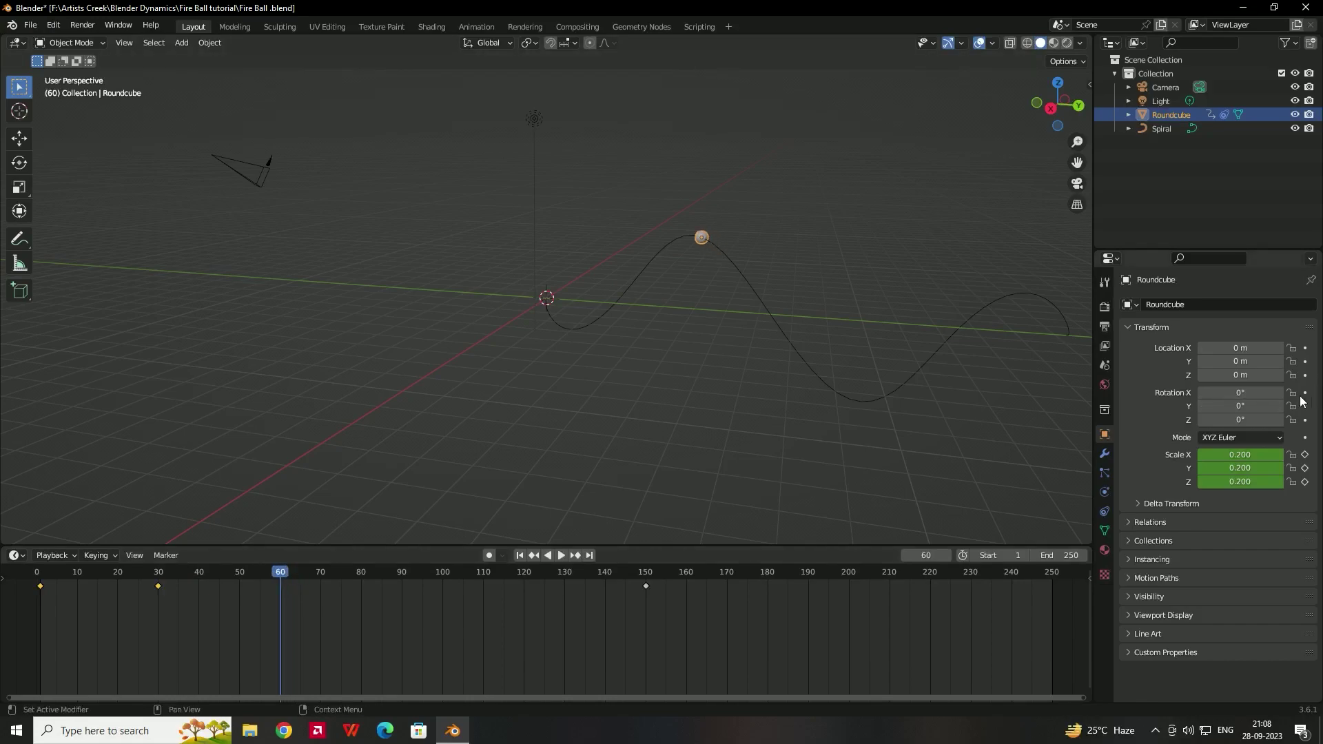
click(1240, 455)
text(0)
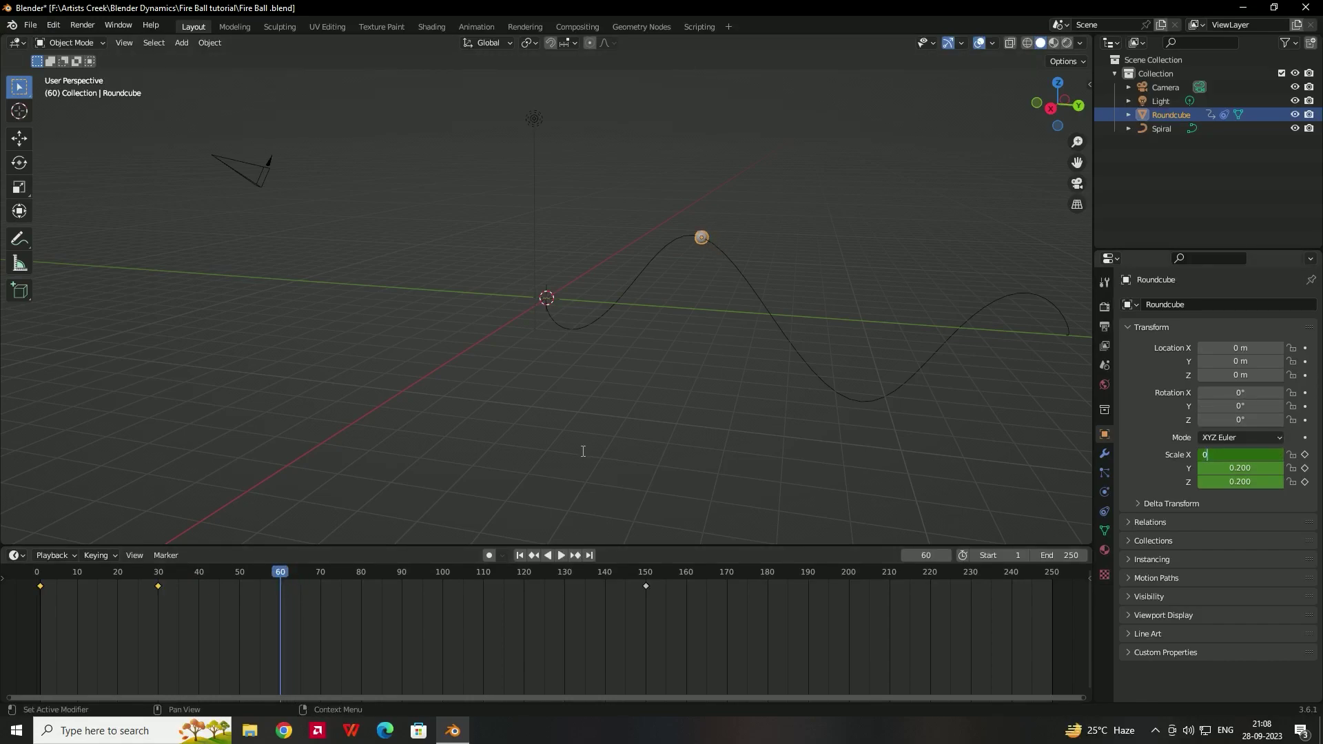
text(.275)
key(Tab)
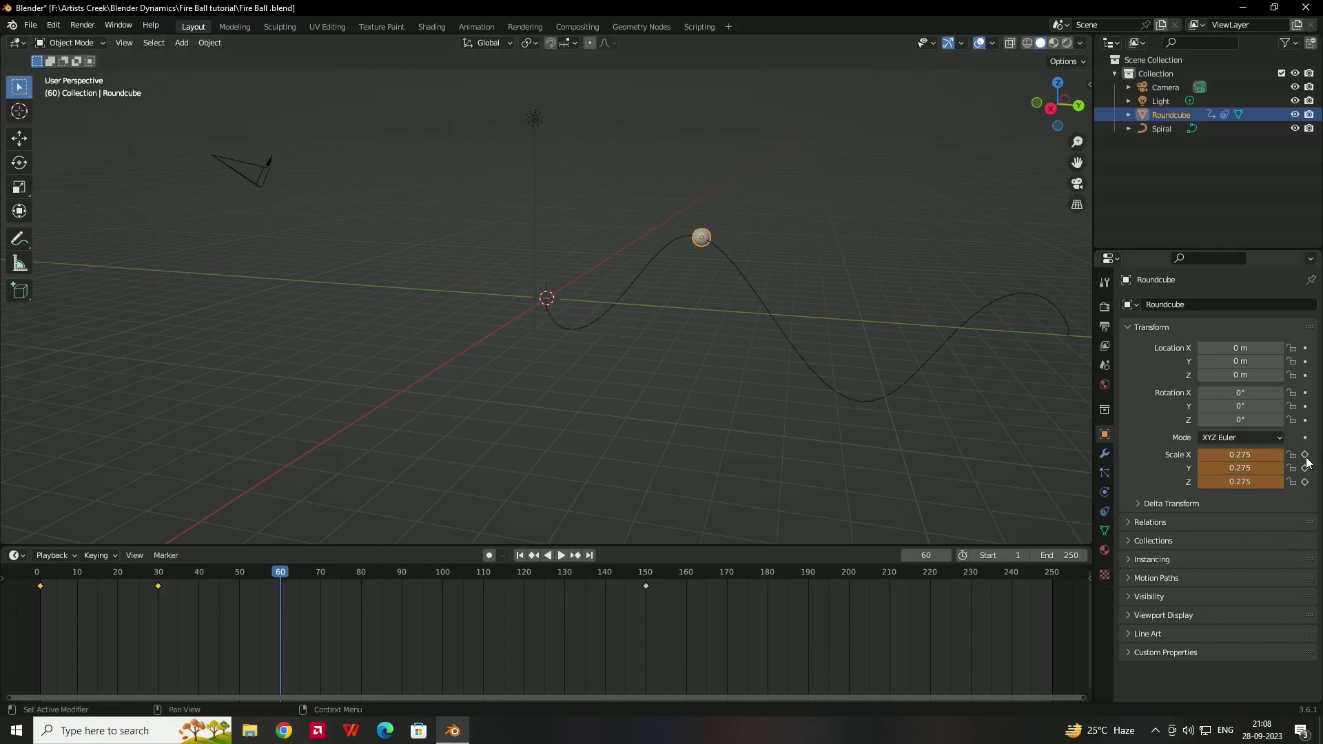
click(1305, 456)
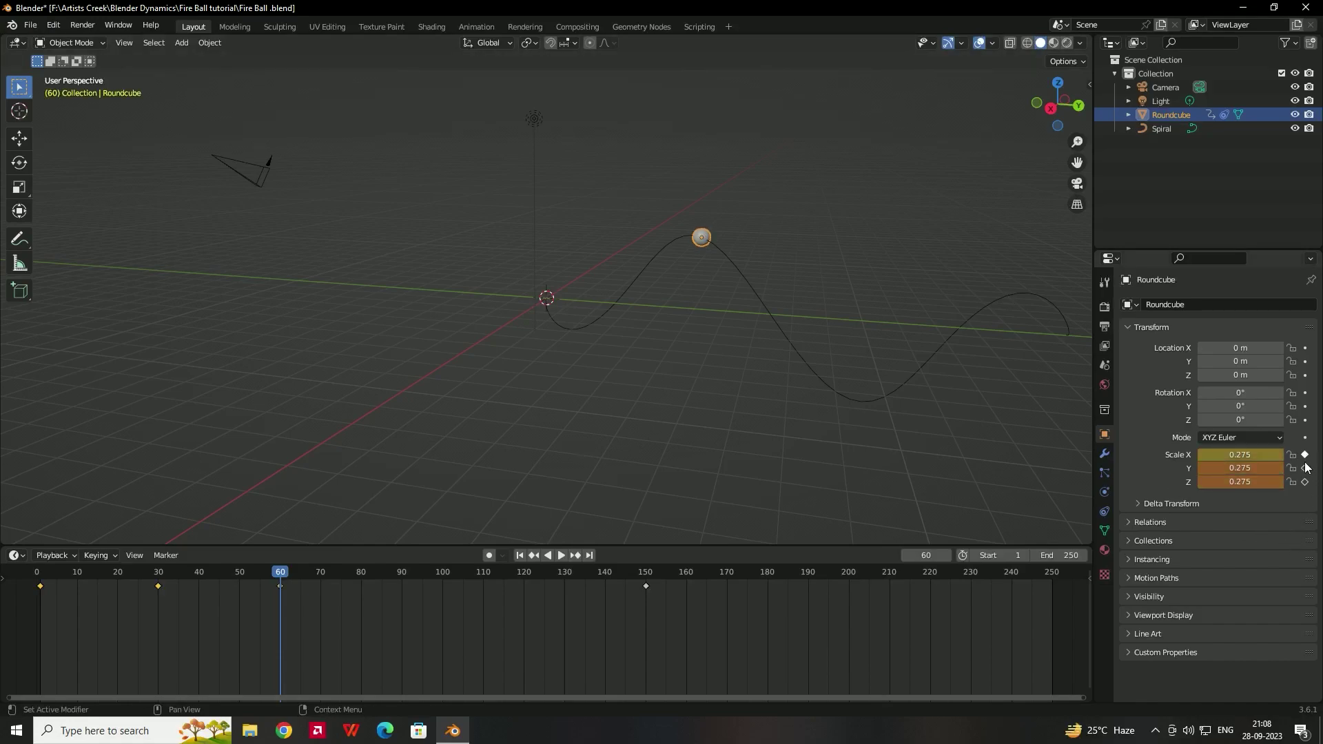
Keyframe the sphere's scale at 0.2 on all three axes on frame 90.
drag(283, 568, 399, 568)
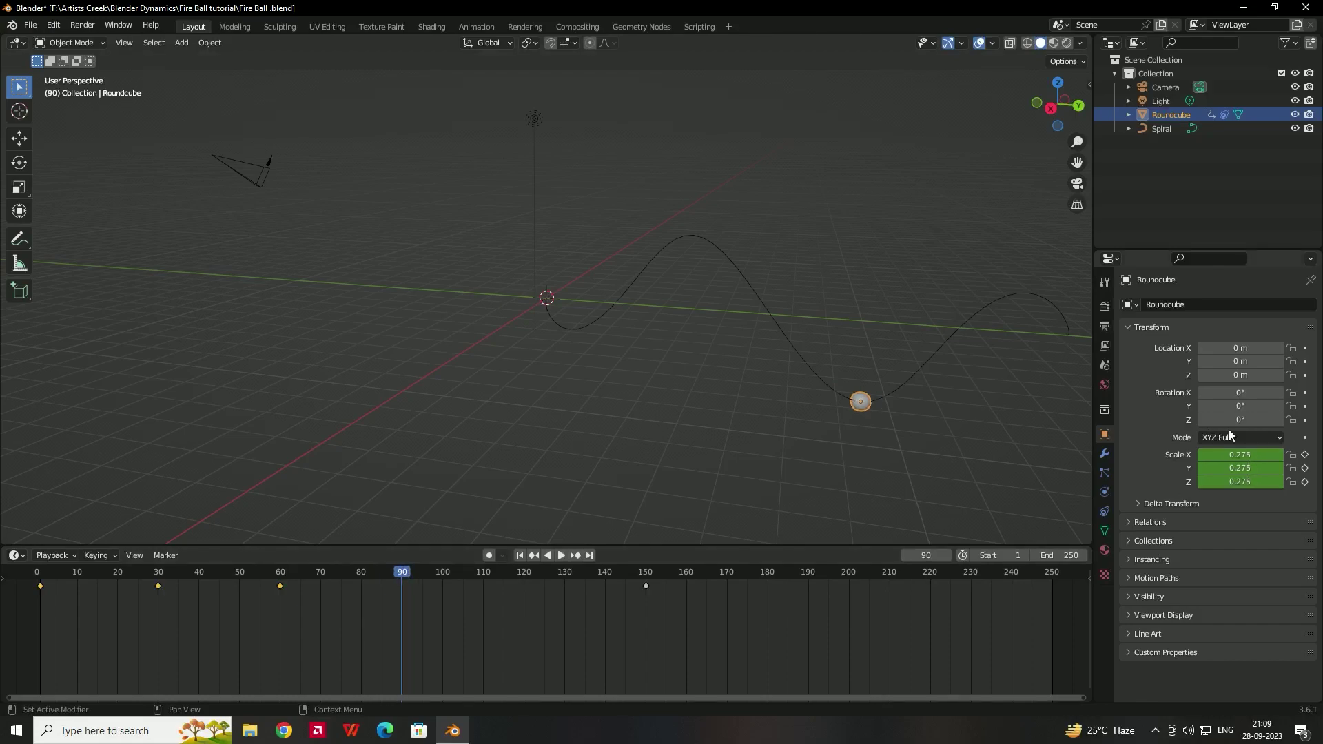
click(1228, 455)
text(0.)
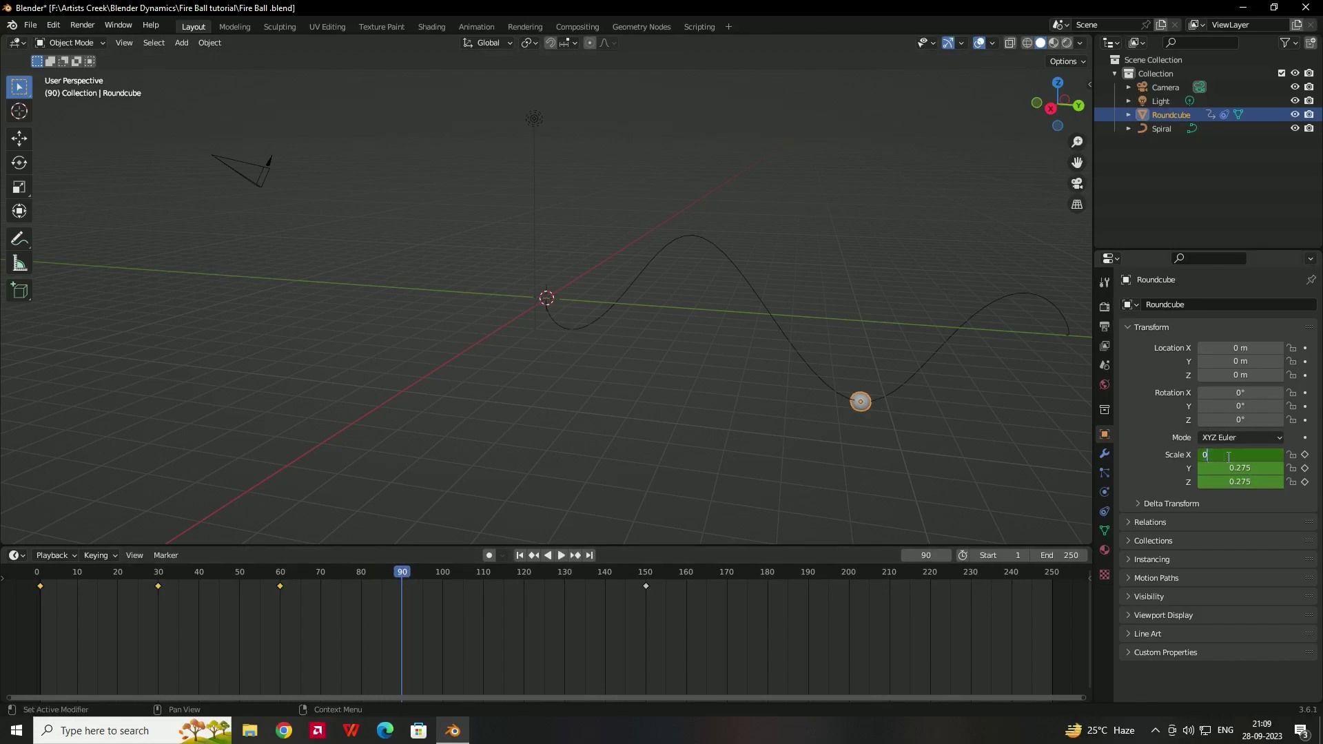
text(2)
key(Tab)
Keyframe the sphere's scale at 0 on all three axes on frame 150, and play back the animation.
drag(403, 572, 647, 598)
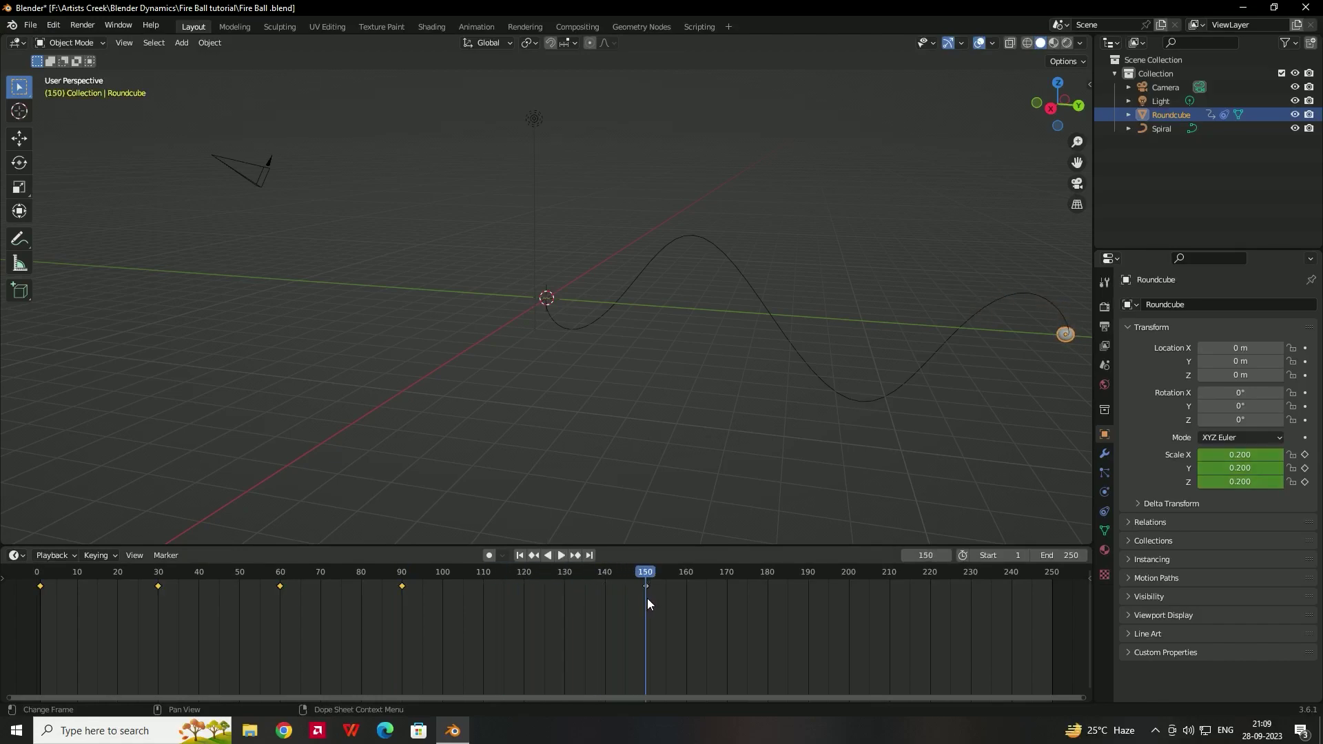
click(1237, 455)
text(0)
key(Tab)
text(0)
key(Return)
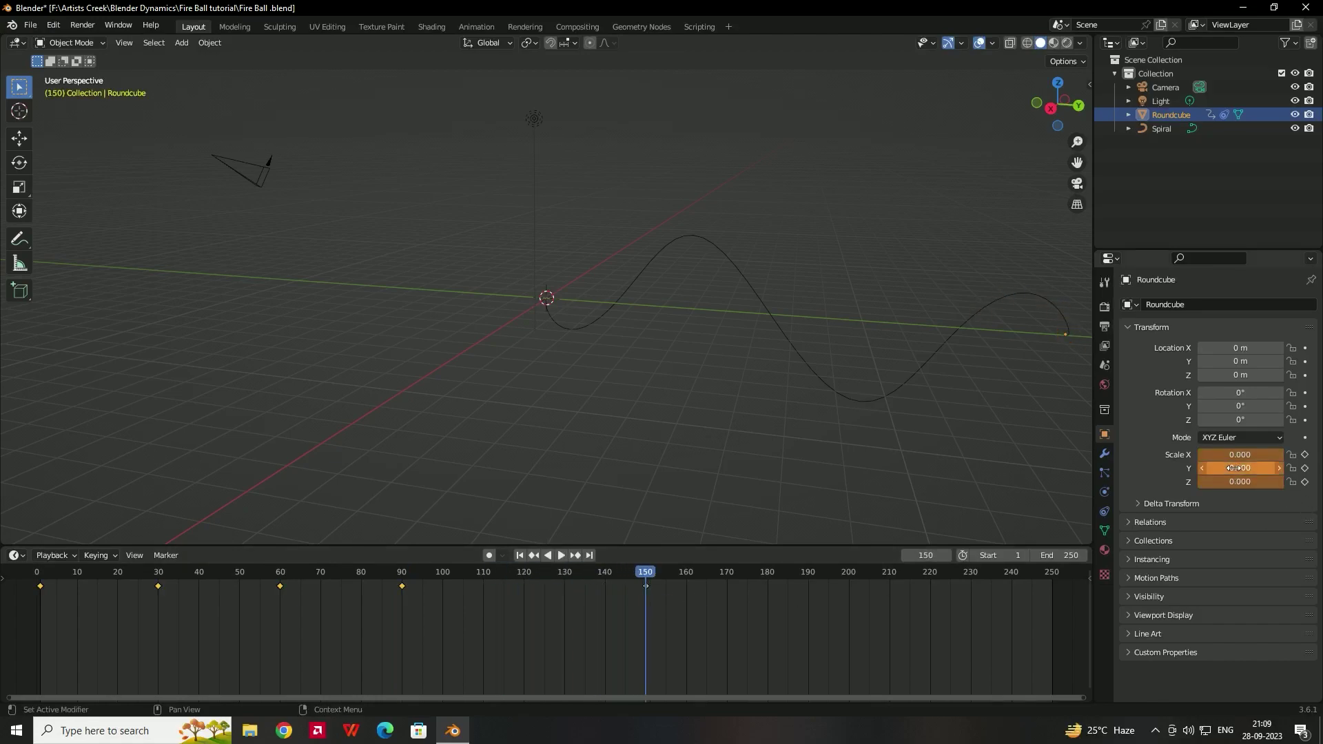
key(i)
key(space)
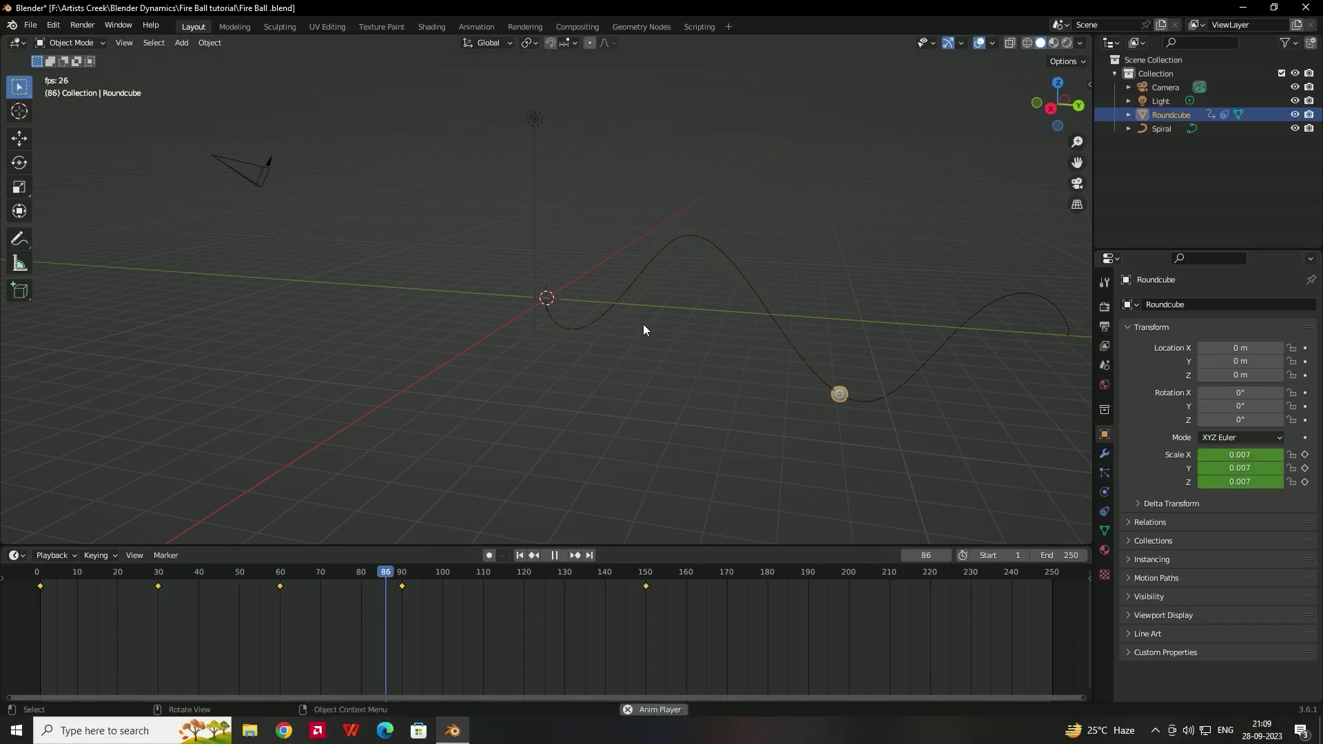
key(space)
Add a cube mesh at the world origin.
middle_drag(603, 455, 656, 299)
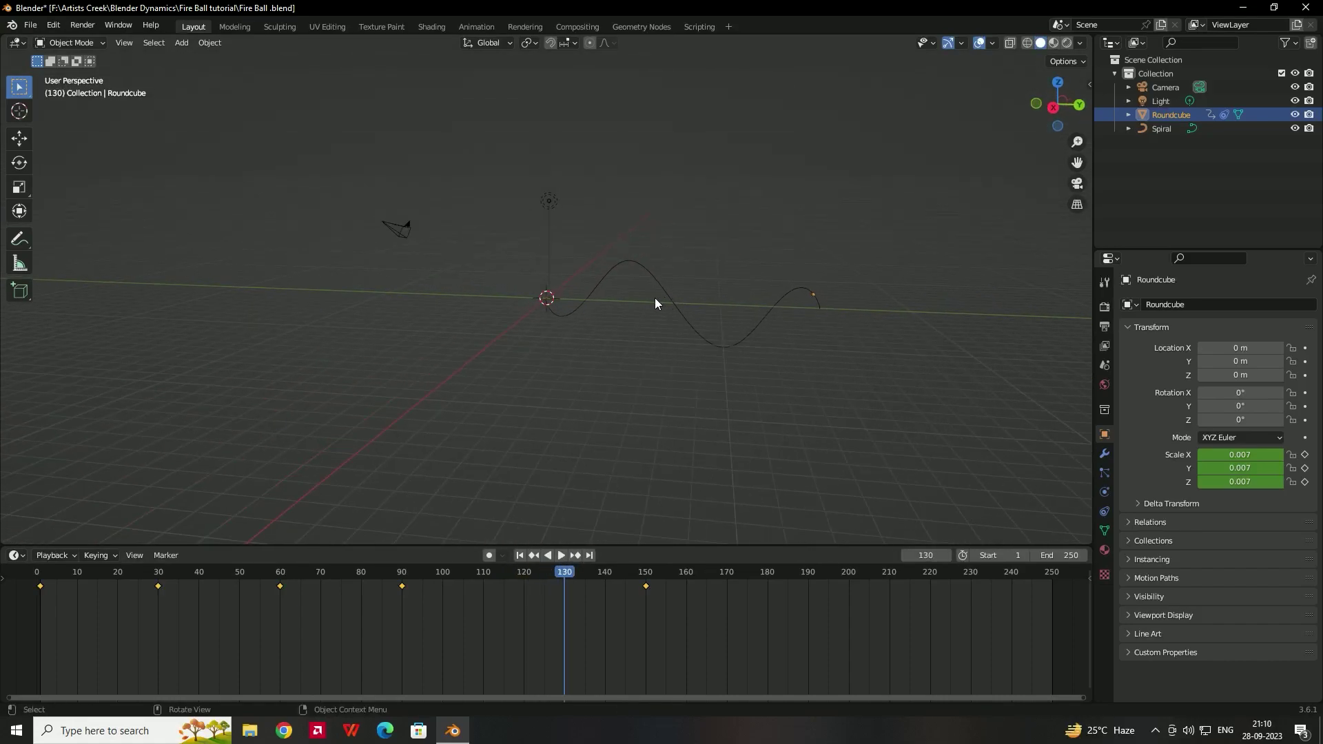
key(shift+a)
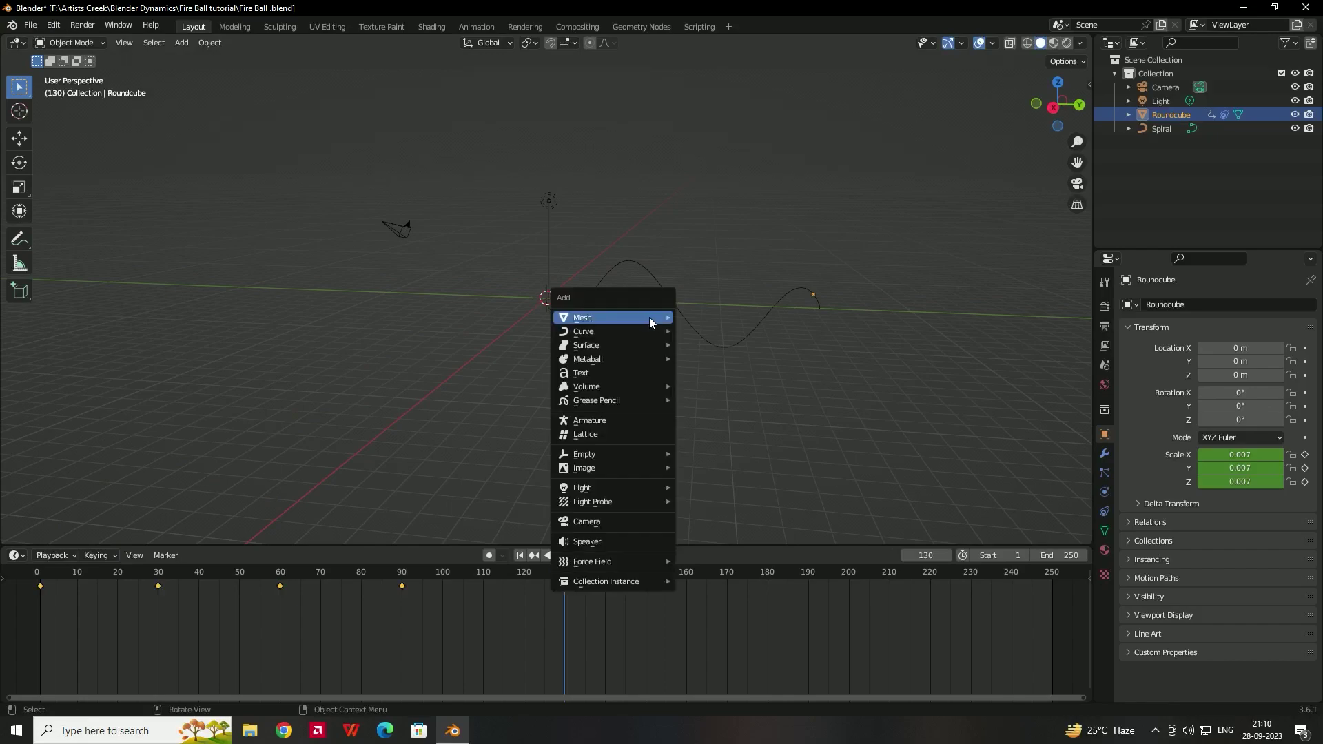
mouse_move(647, 317)
click(713, 329)
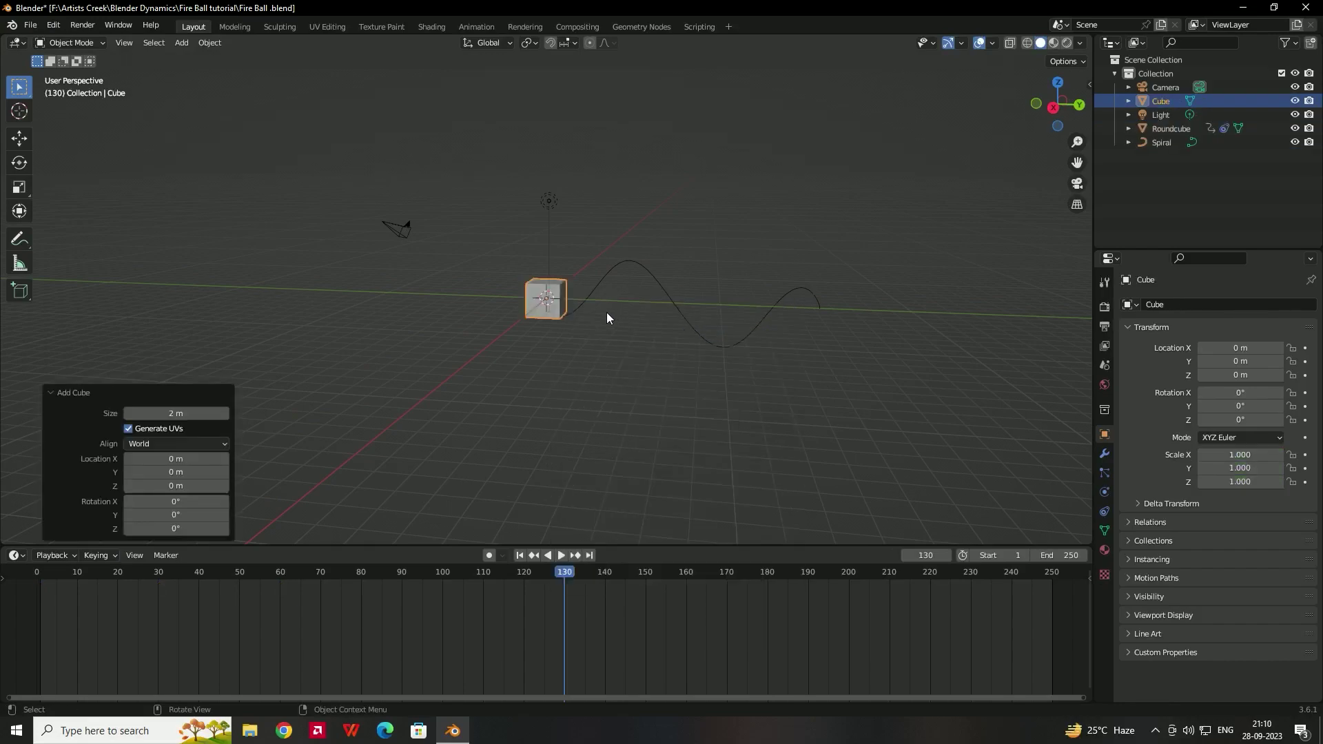
With X-ray on, scale the cube to about 4.2 in X and Z and 10.4 in Y, and move it about 9.45 m along Y.
scroll(557, 295, up, 2)
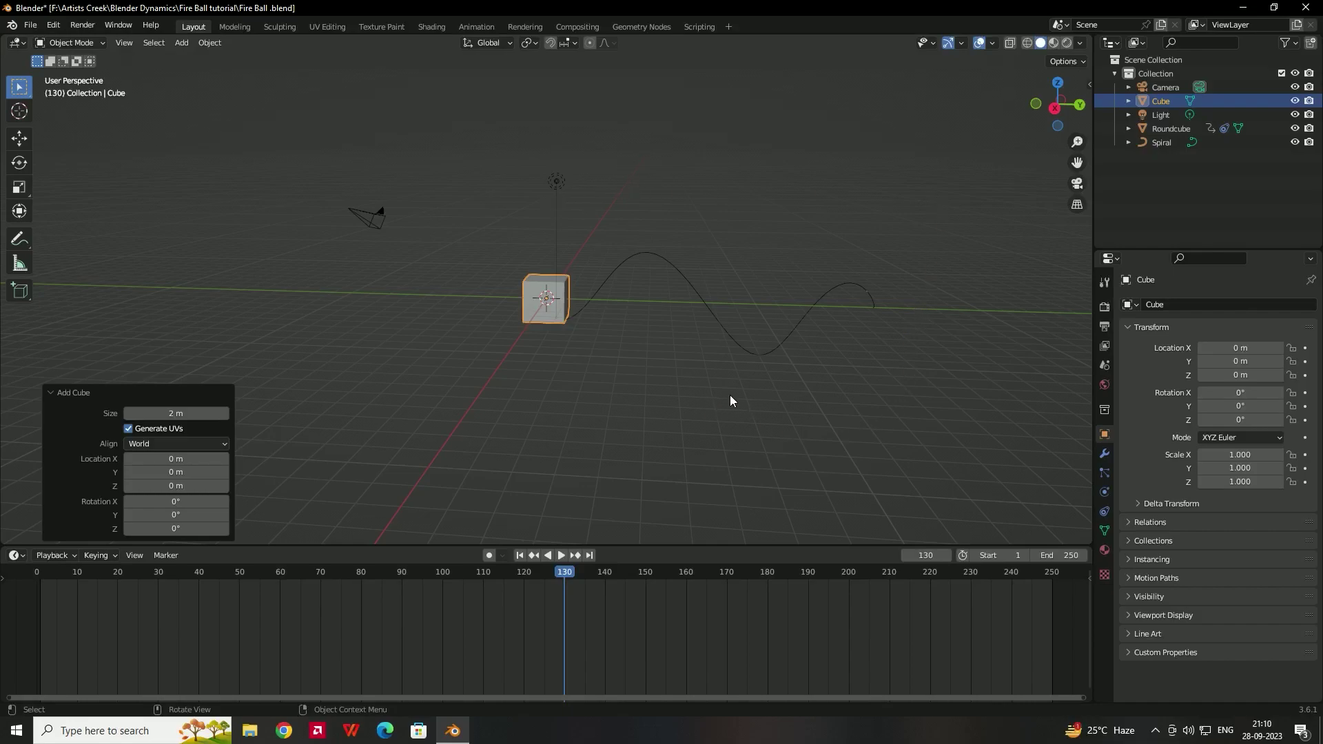
alt+middle_drag(667, 354, 541, 345)
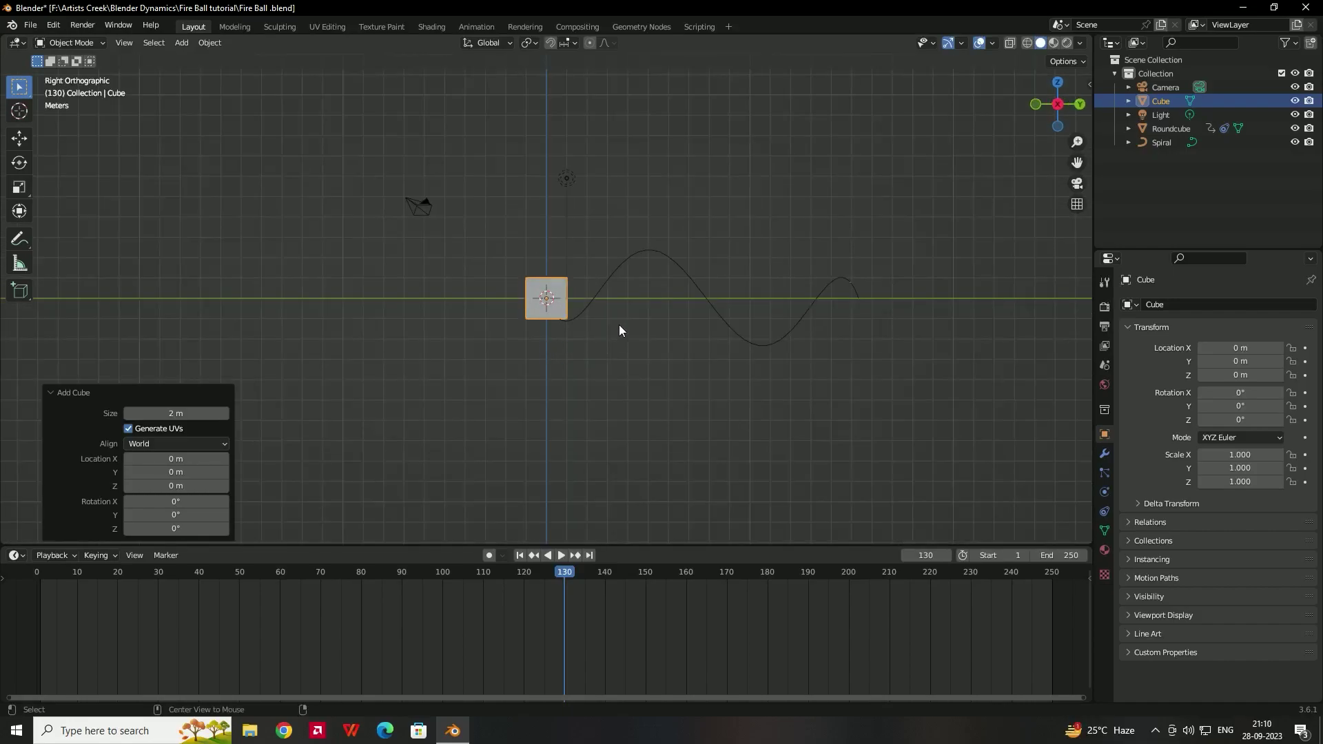
key(s)
click(895, 122)
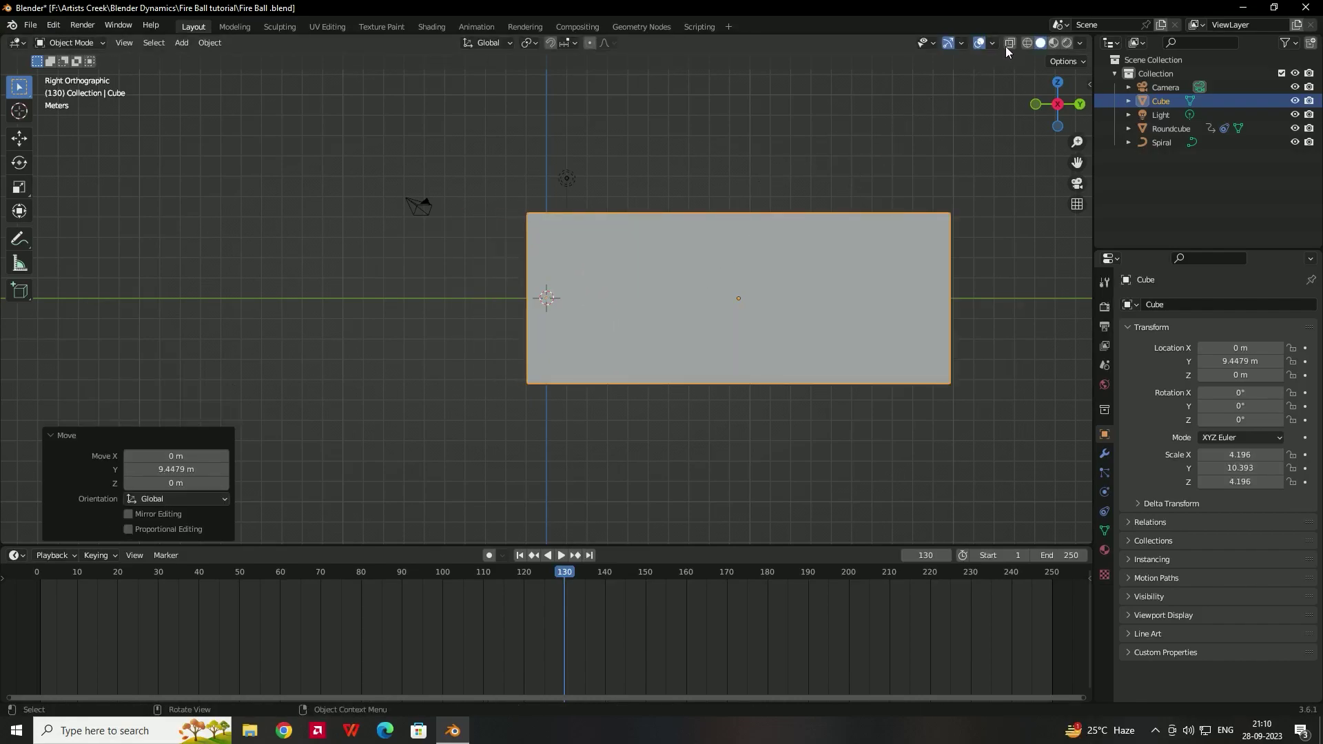
click(1009, 44)
middle_drag(960, 96, 649, 303)
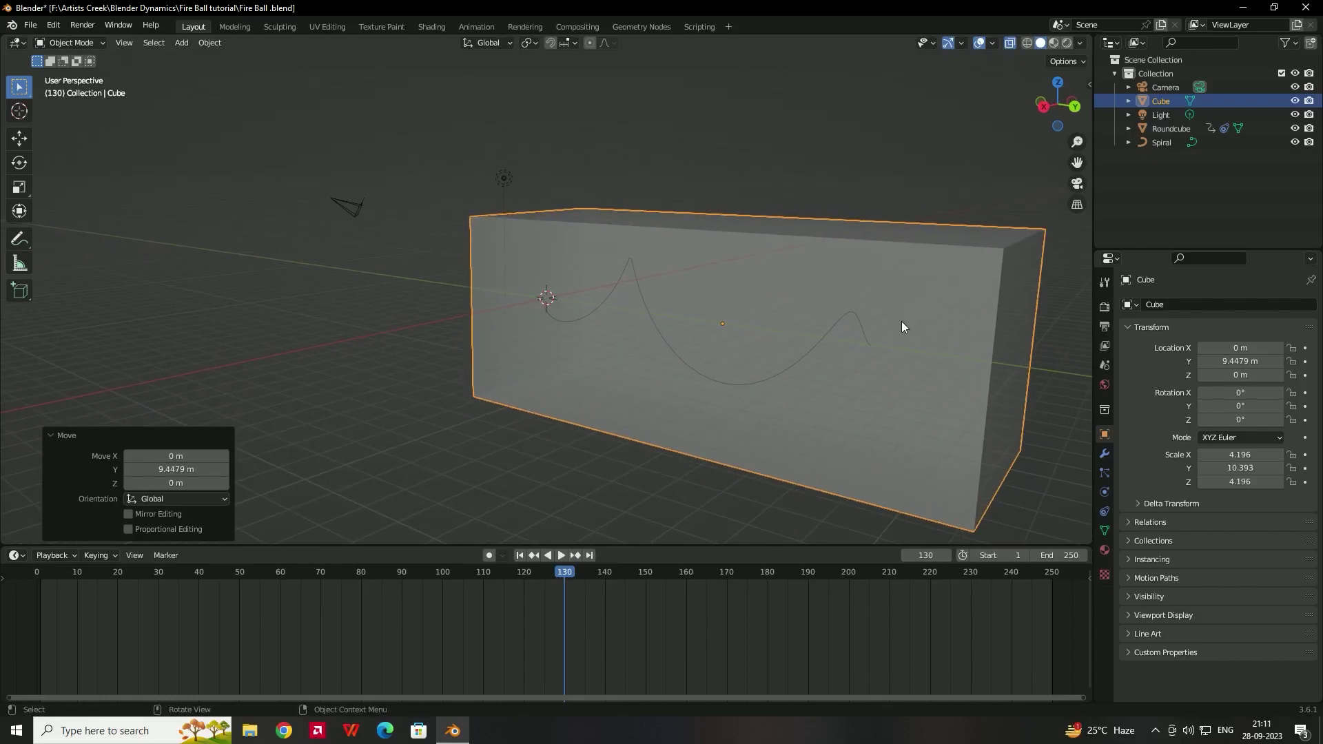
Rename the cube to Domain and give it Fluid physics of type Domain.
click(1105, 492)
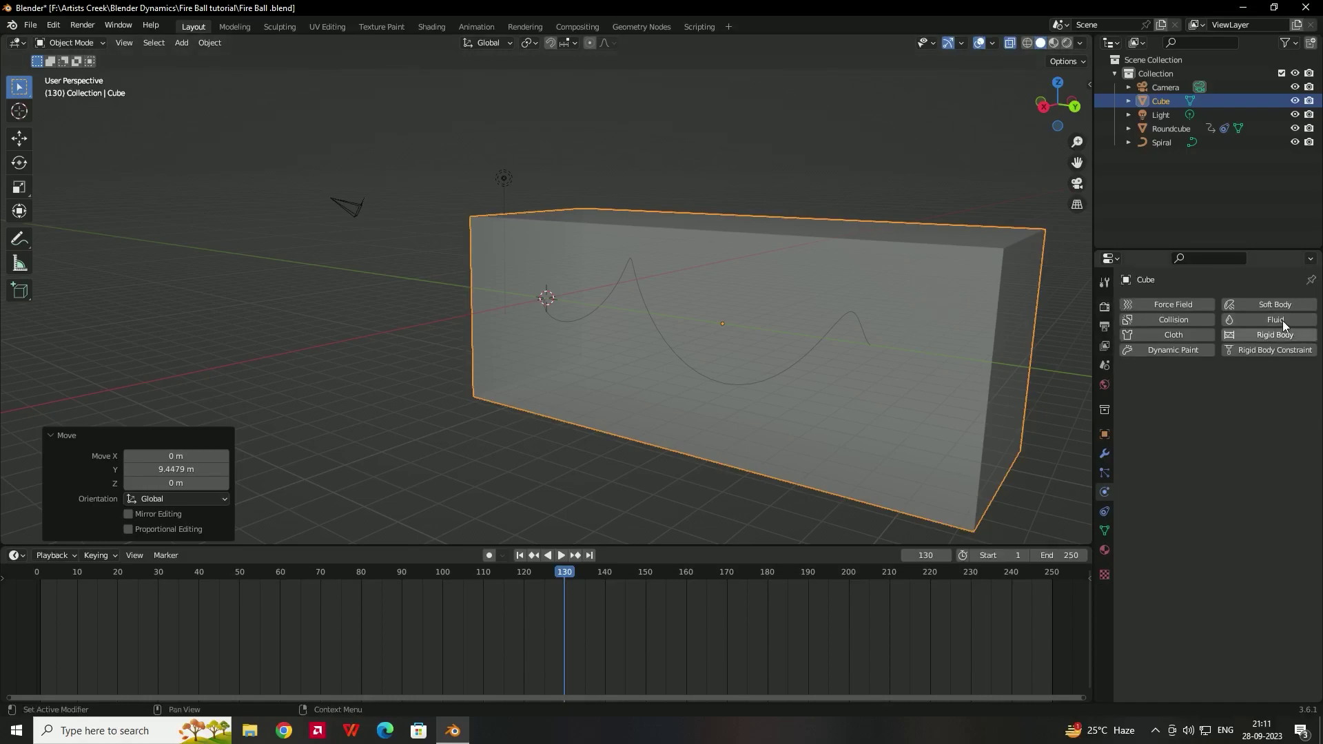
double_click(1162, 101)
text(Domain)
key(Return)
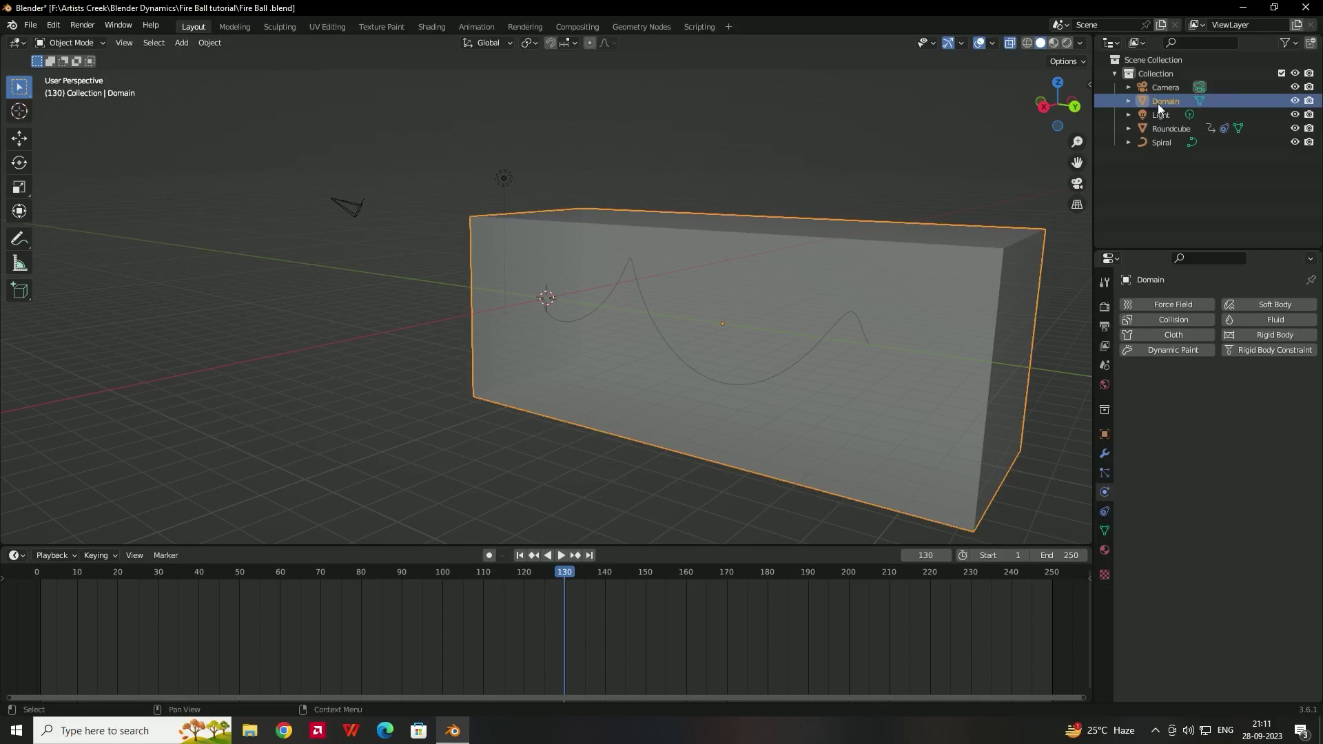
click(1281, 321)
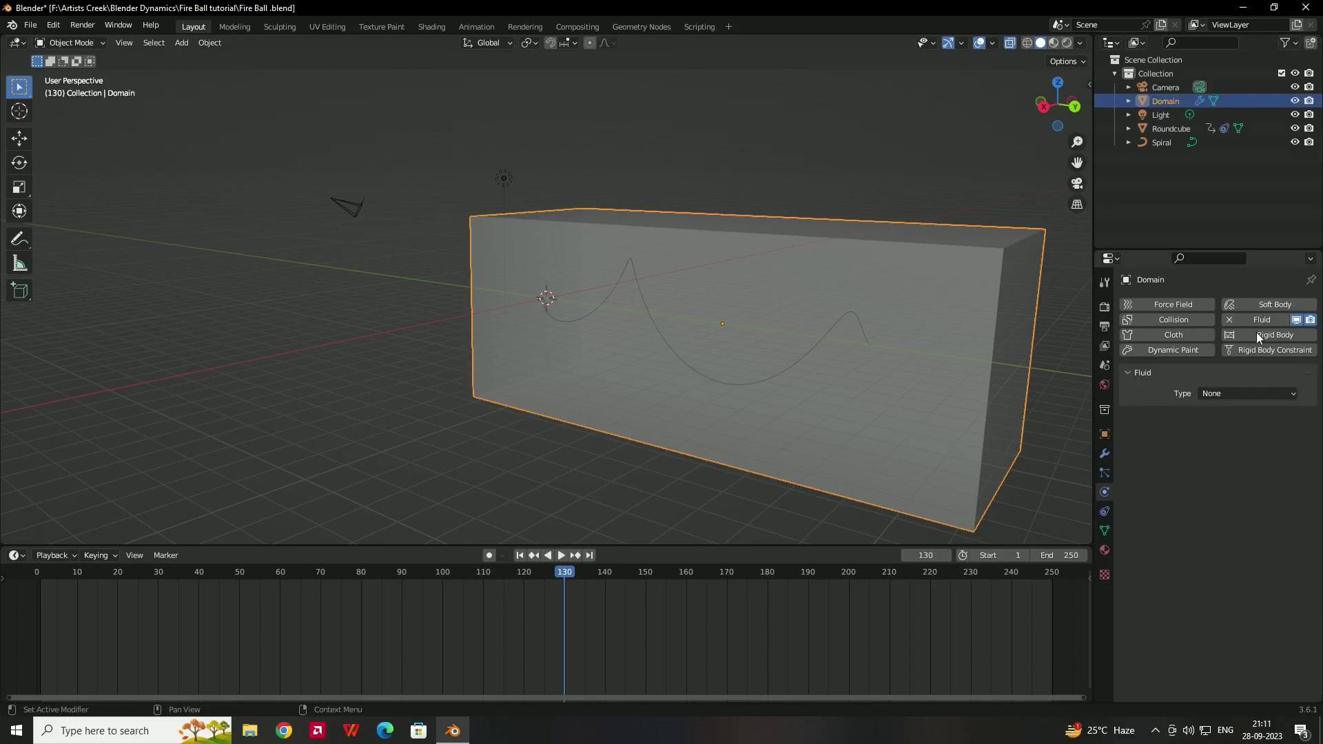
click(1246, 394)
click(1235, 425)
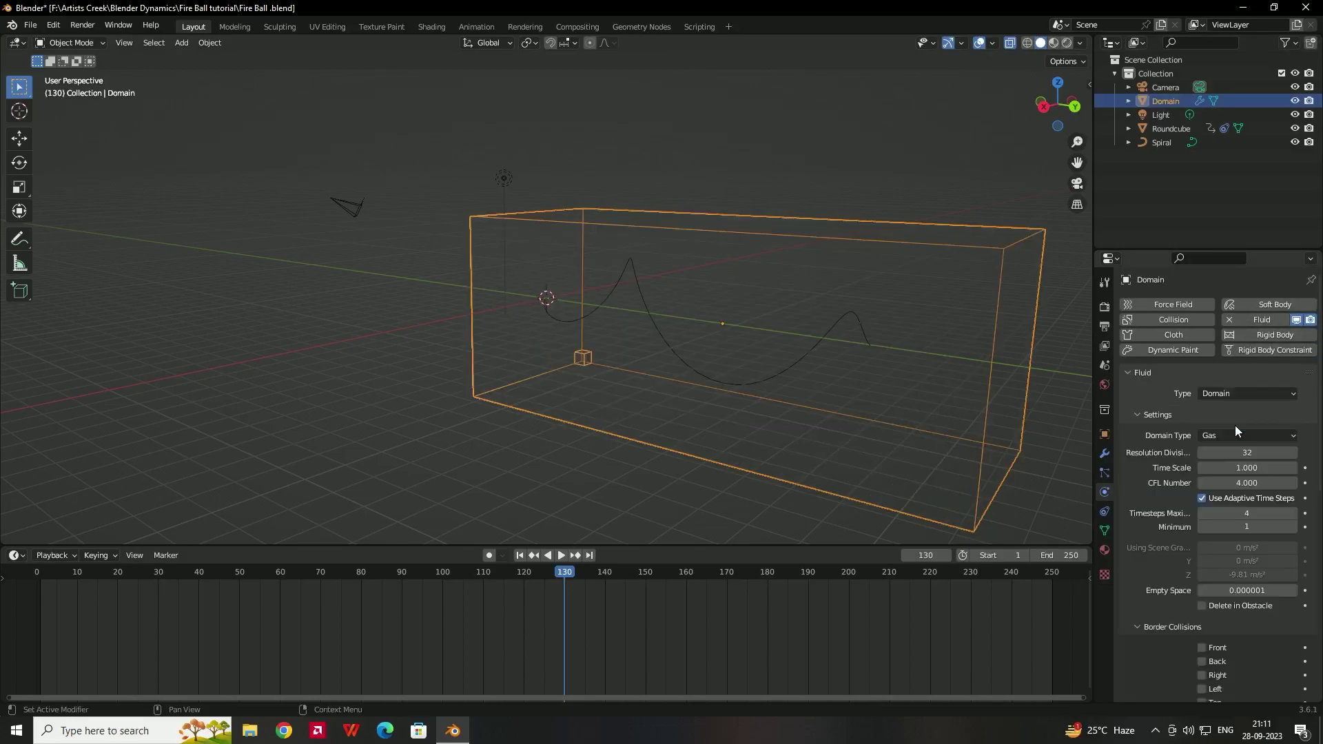
Set the gas domain's resolution divisions to 256 and its time scale to 1.2.
click(1265, 452)
text(256)
key(Return)
click(1249, 468)
text(1.2)
key(Return)
scroll(1156, 511, down, 8)
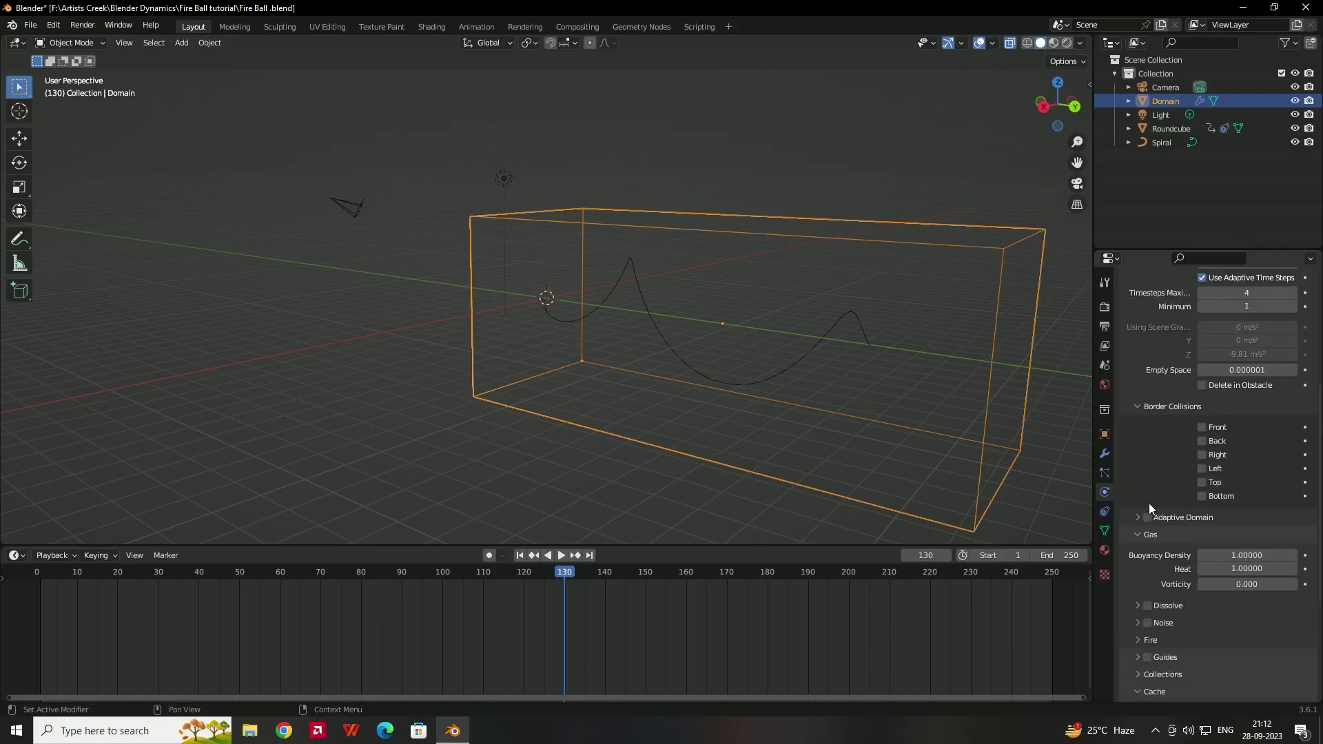
scroll(1152, 498, down, 1)
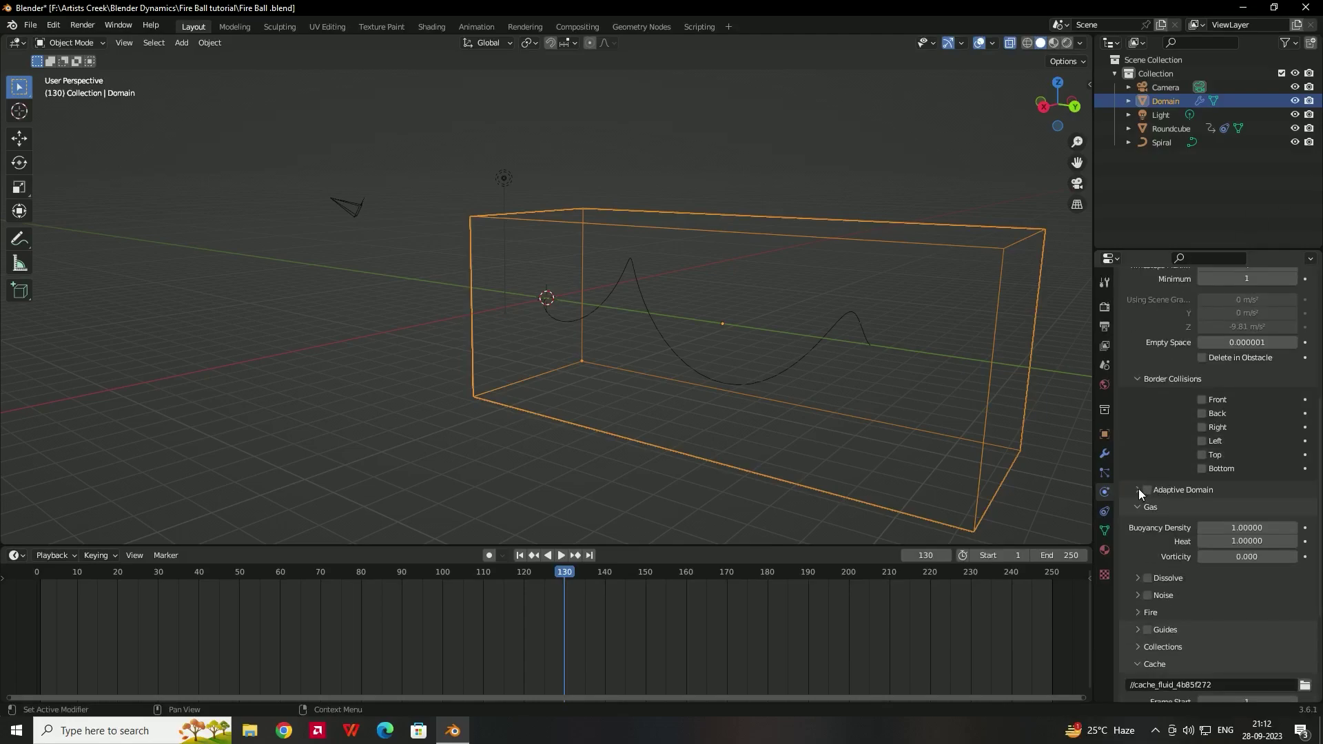
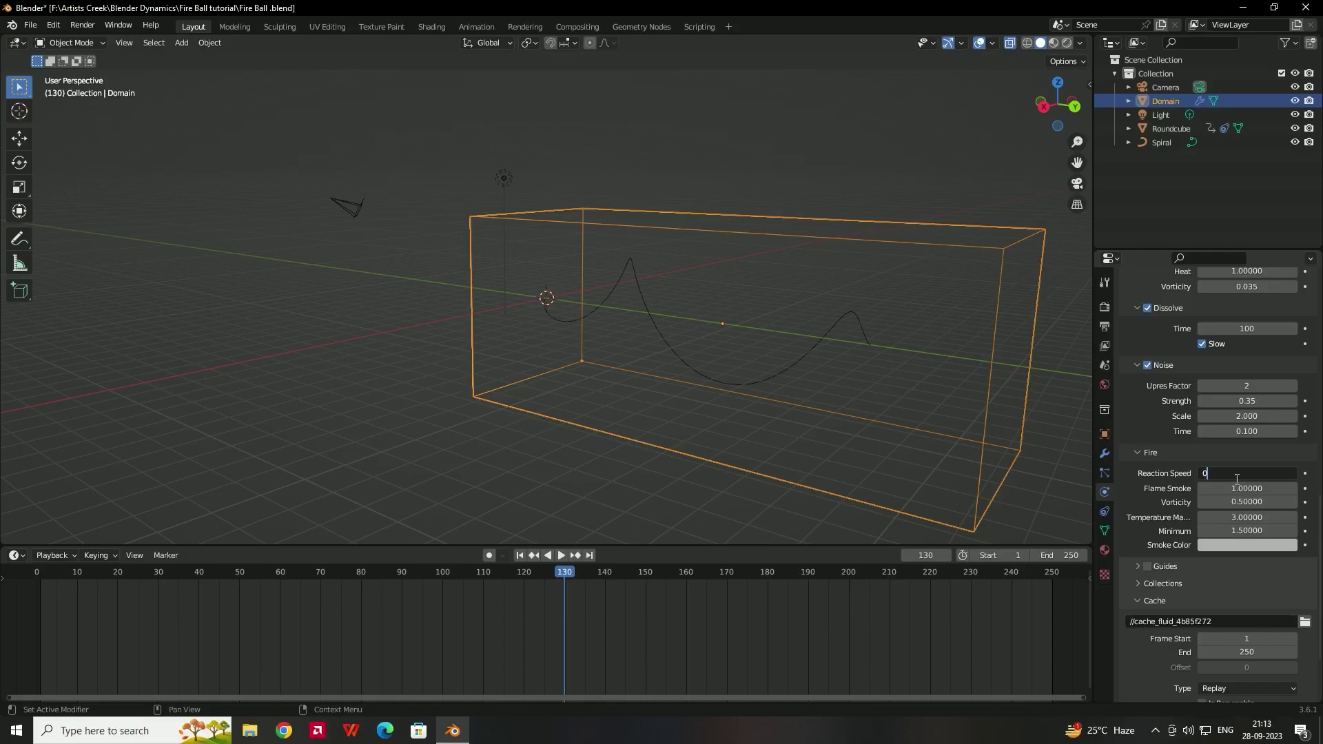
Set the domain's fire reaction speed to 0.65, flame smoke to 2, vorticity to 0.45, maximum temperature to 1.5 and minimum to 1.
key(Return)
click(1244, 487)
text(2)
key(Return)
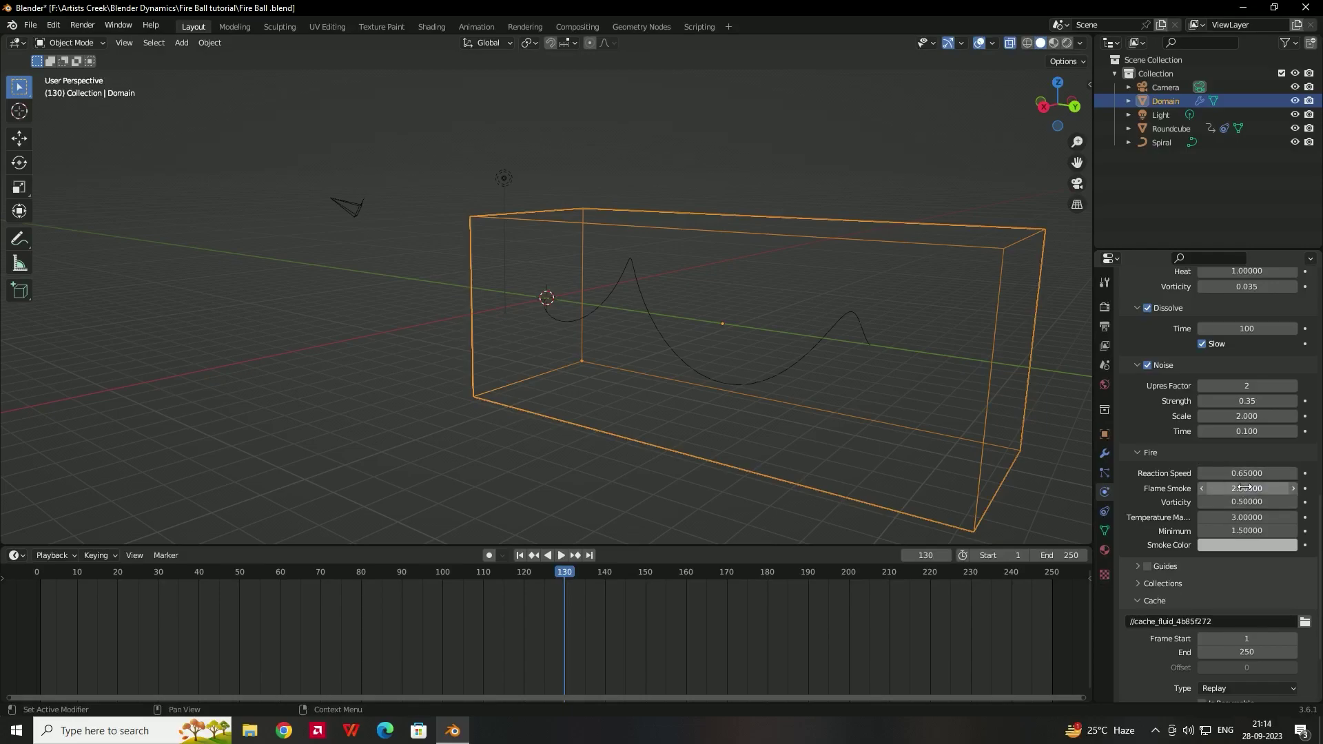
click(1243, 501)
text(.45)
key(Return)
click(1252, 517)
text(1.5)
key(Return)
drag(1260, 529, 1258, 530)
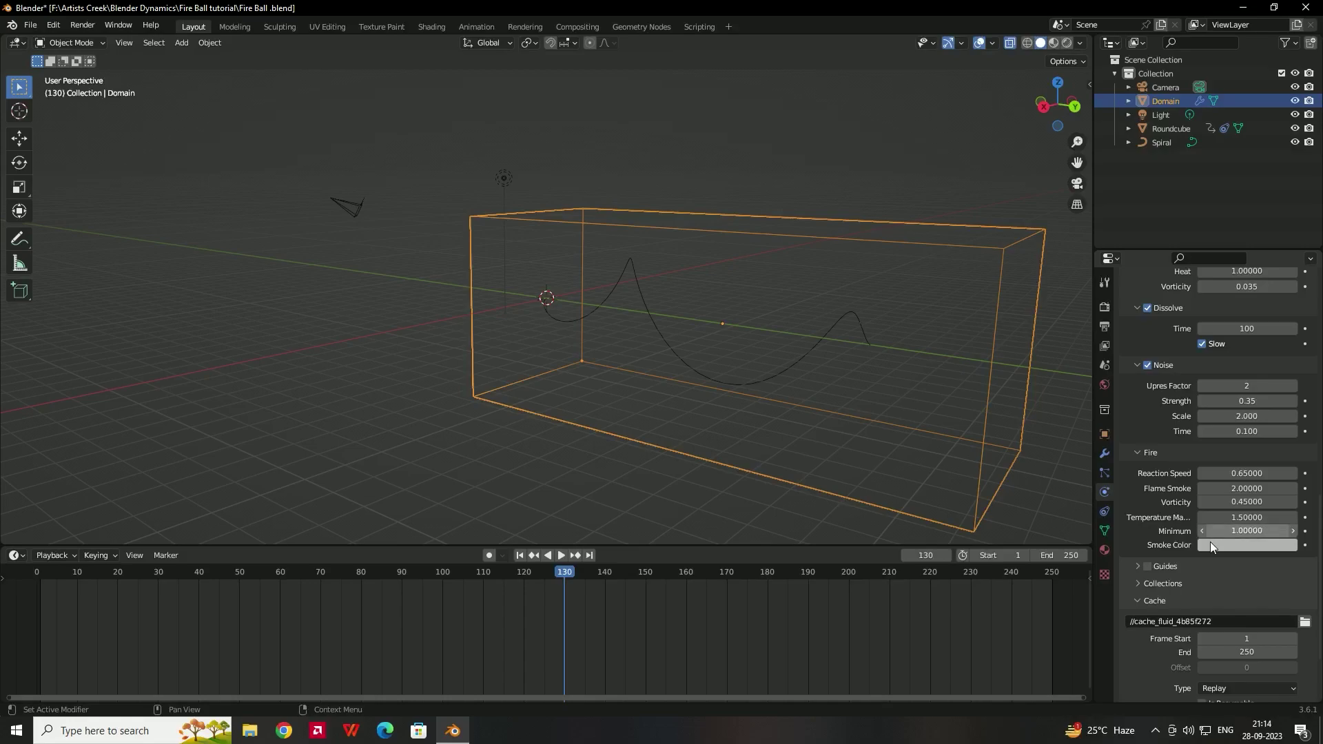
Set the domain's gravity field weight to 0 and its cache type to All.
scroll(1149, 535, down, 3)
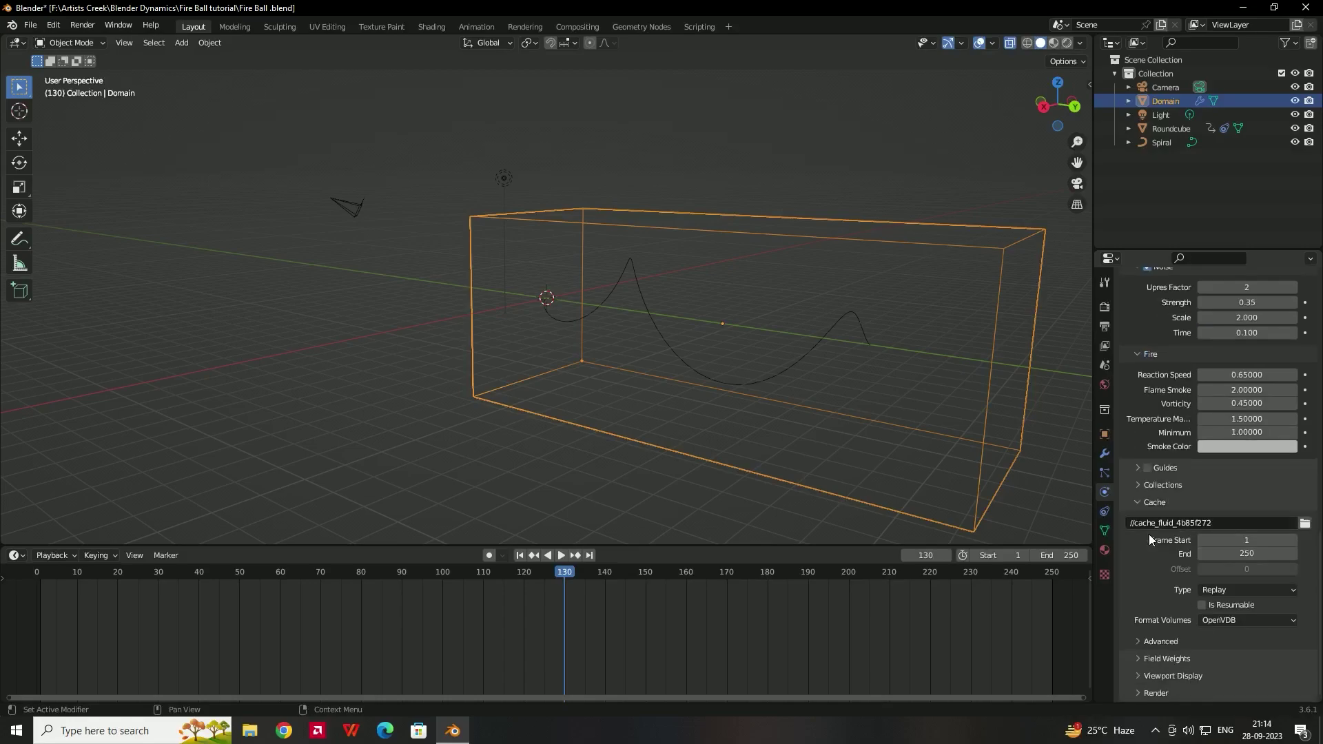
click(1141, 658)
scroll(1167, 642, down, 7)
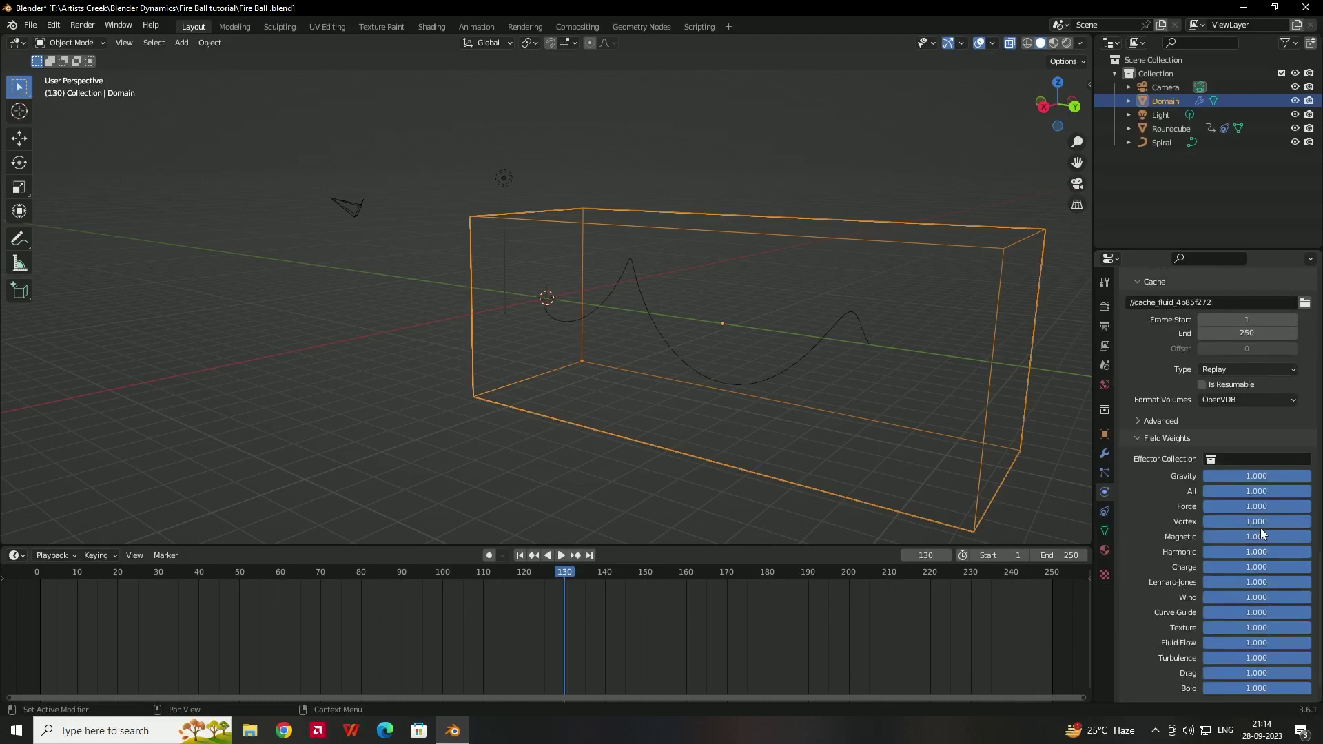
drag(1274, 477, 1202, 477)
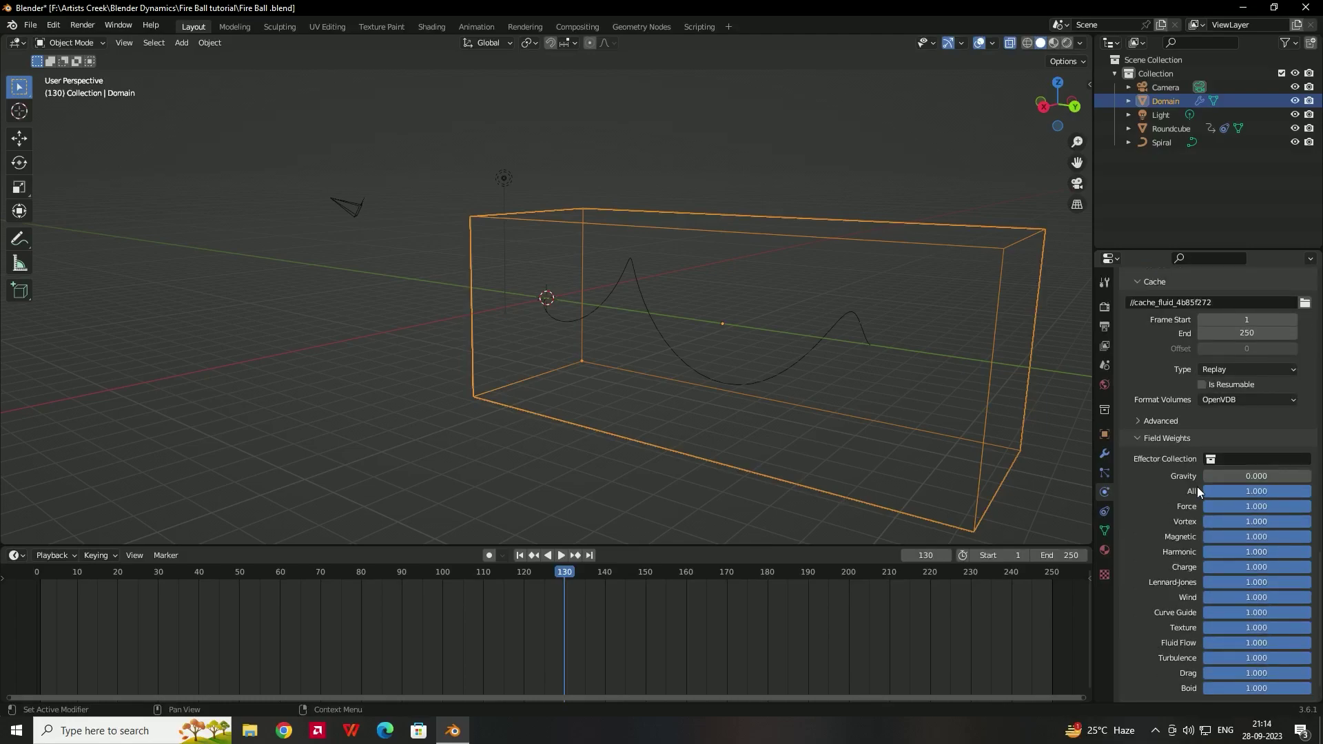
scroll(1140, 419, up, 3)
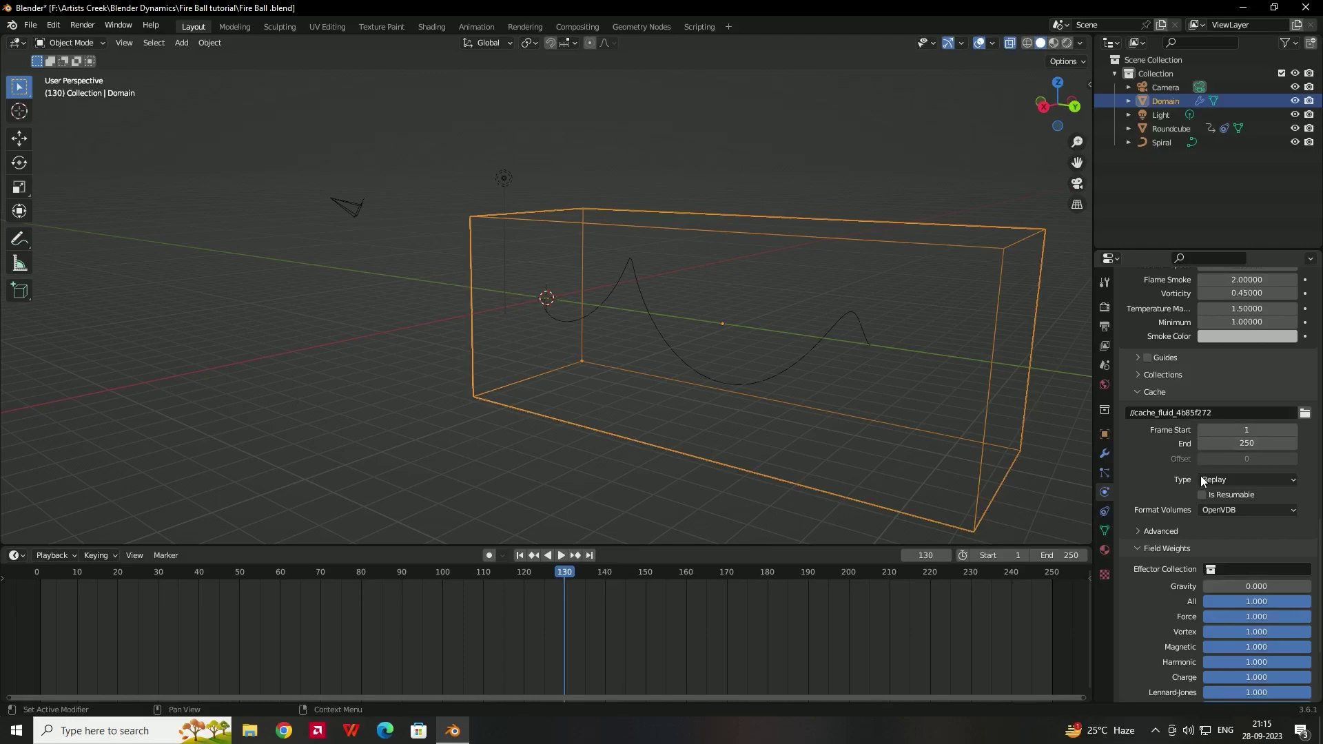
click(1222, 481)
click(1217, 523)
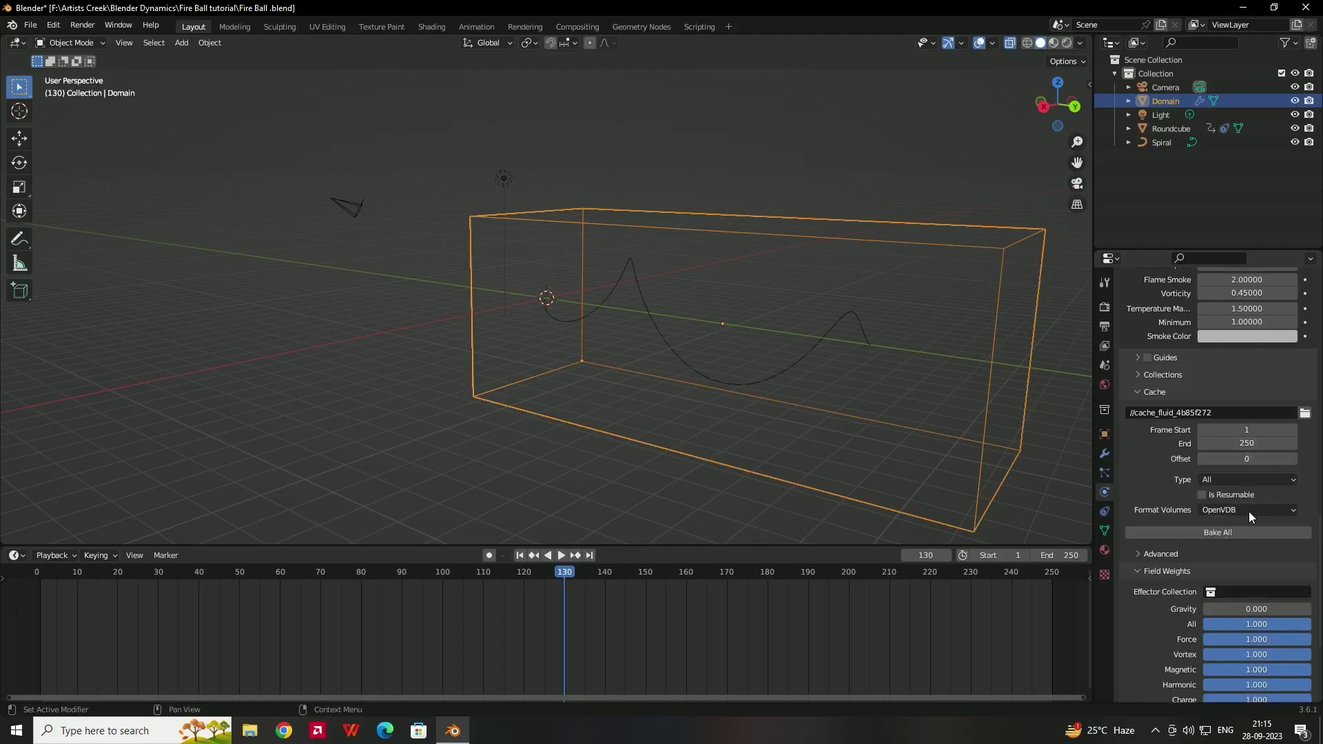
Go to frame 71, where the sphere is visible, and give the sphere Fluid physics of type Flow.
middle_drag(653, 370, 593, 416)
drag(558, 574, 324, 573)
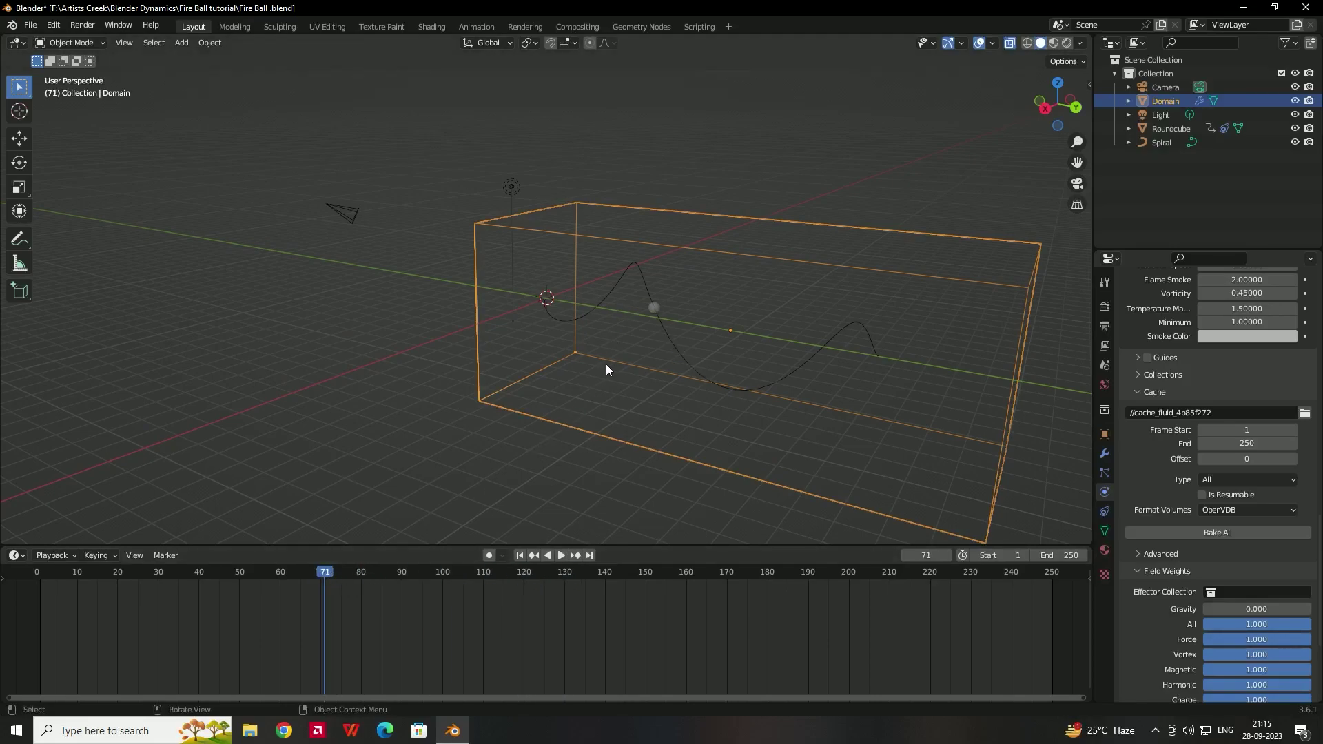
click(651, 305)
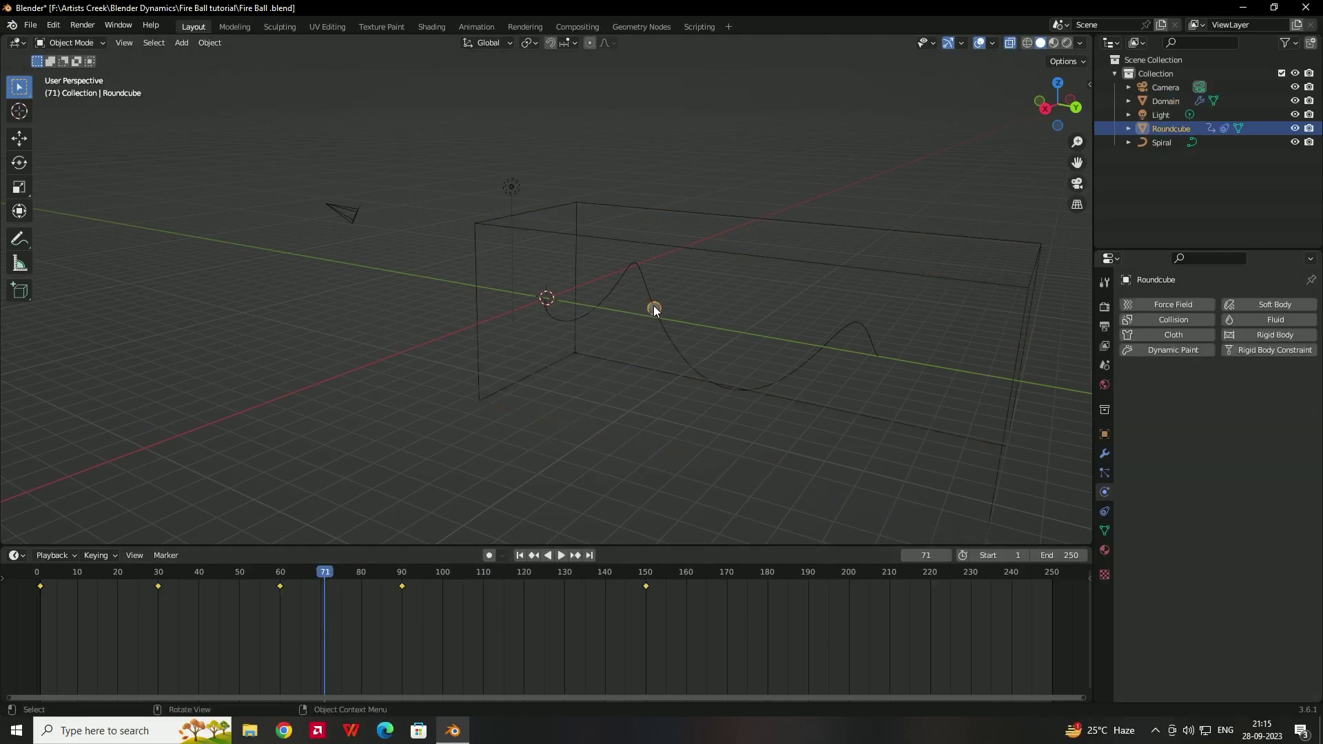
click(1279, 319)
click(1228, 395)
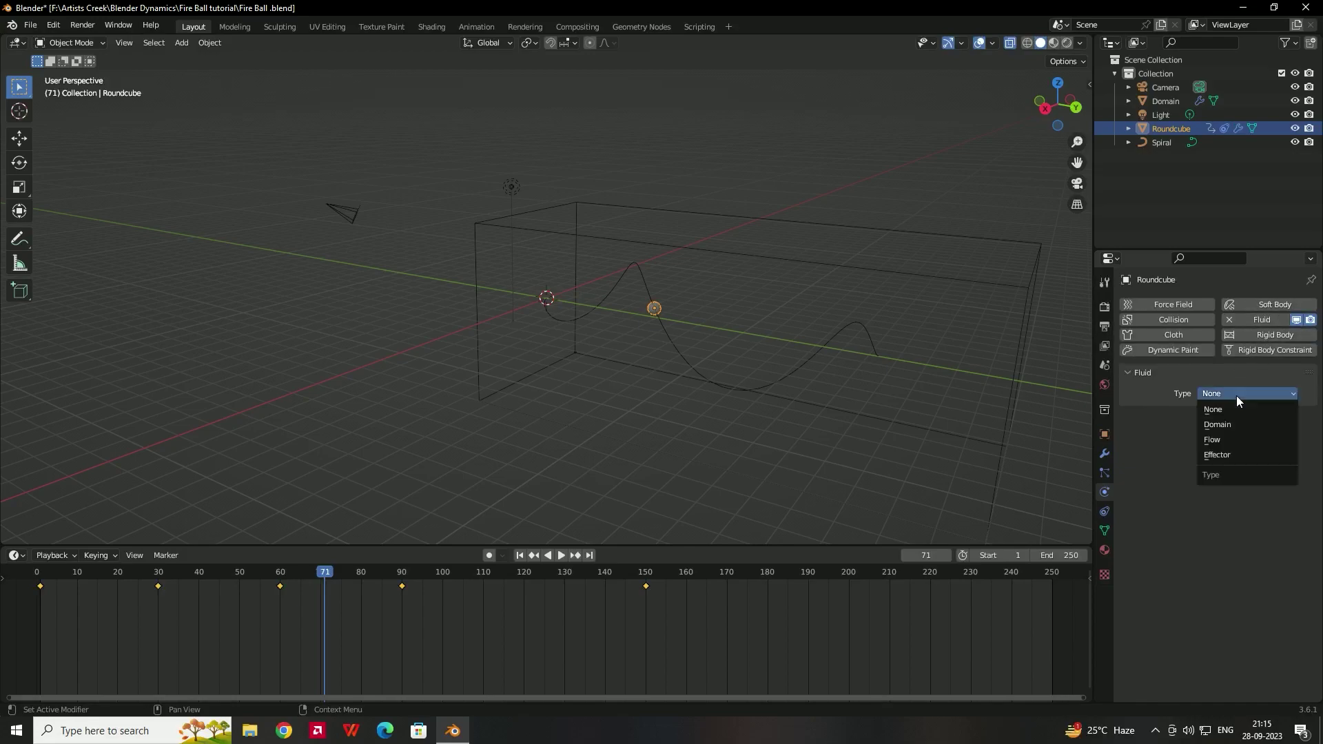
click(1224, 441)
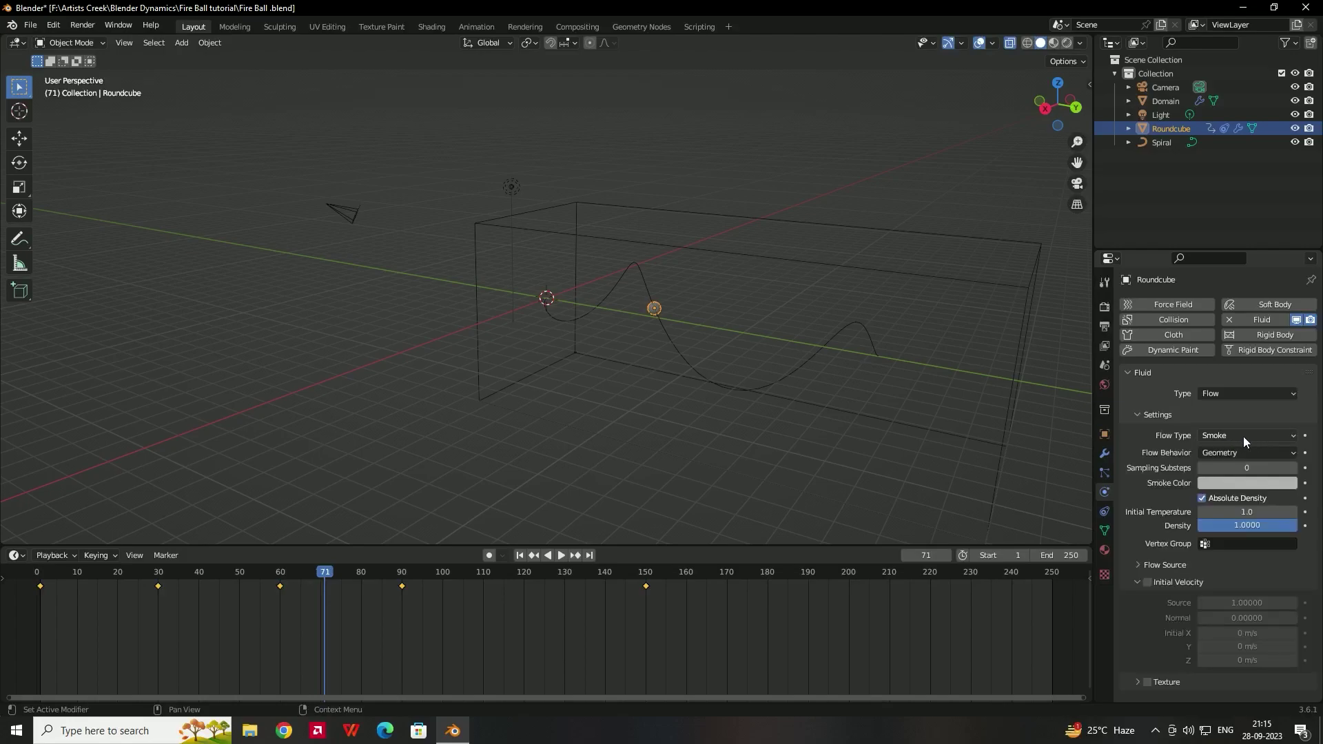
Set the sphere's flow type to Fire + Smoke, its flow behavior to Inflow and its sampling substeps to 2.
click(1259, 437)
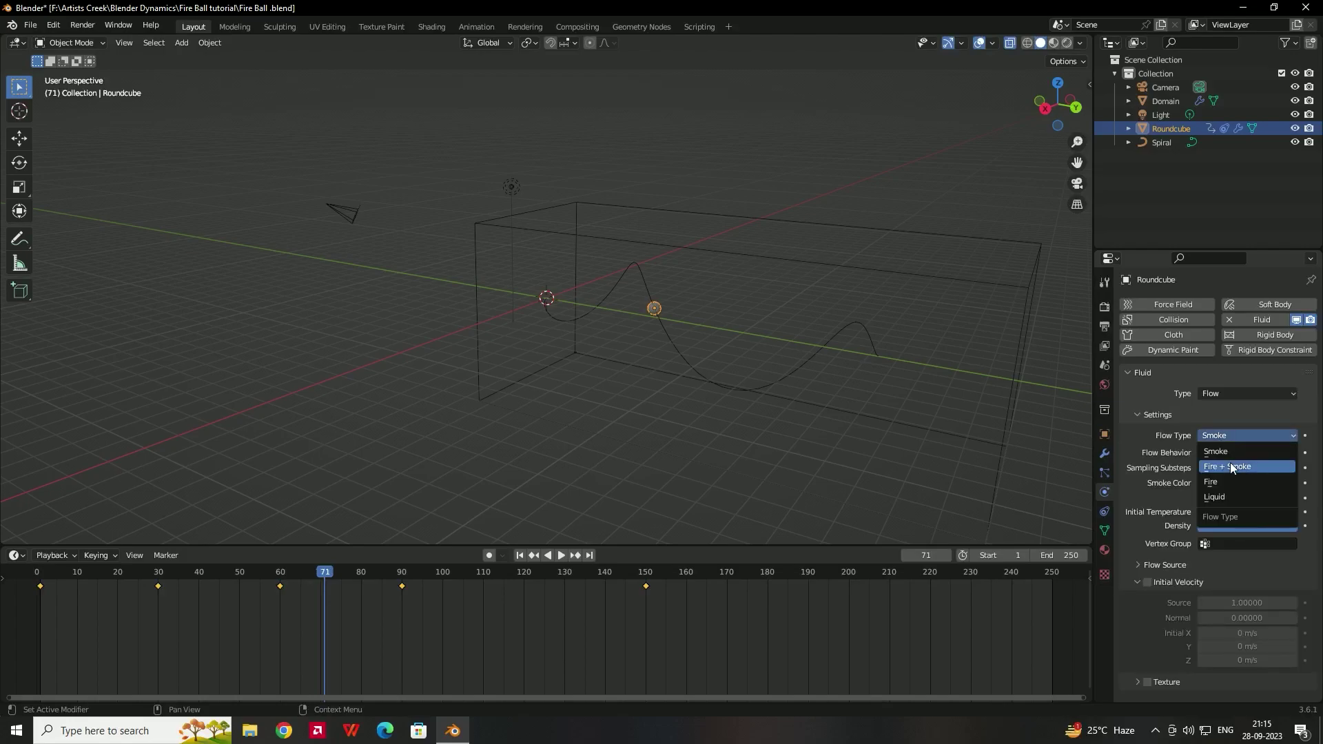
click(1231, 467)
click(1235, 452)
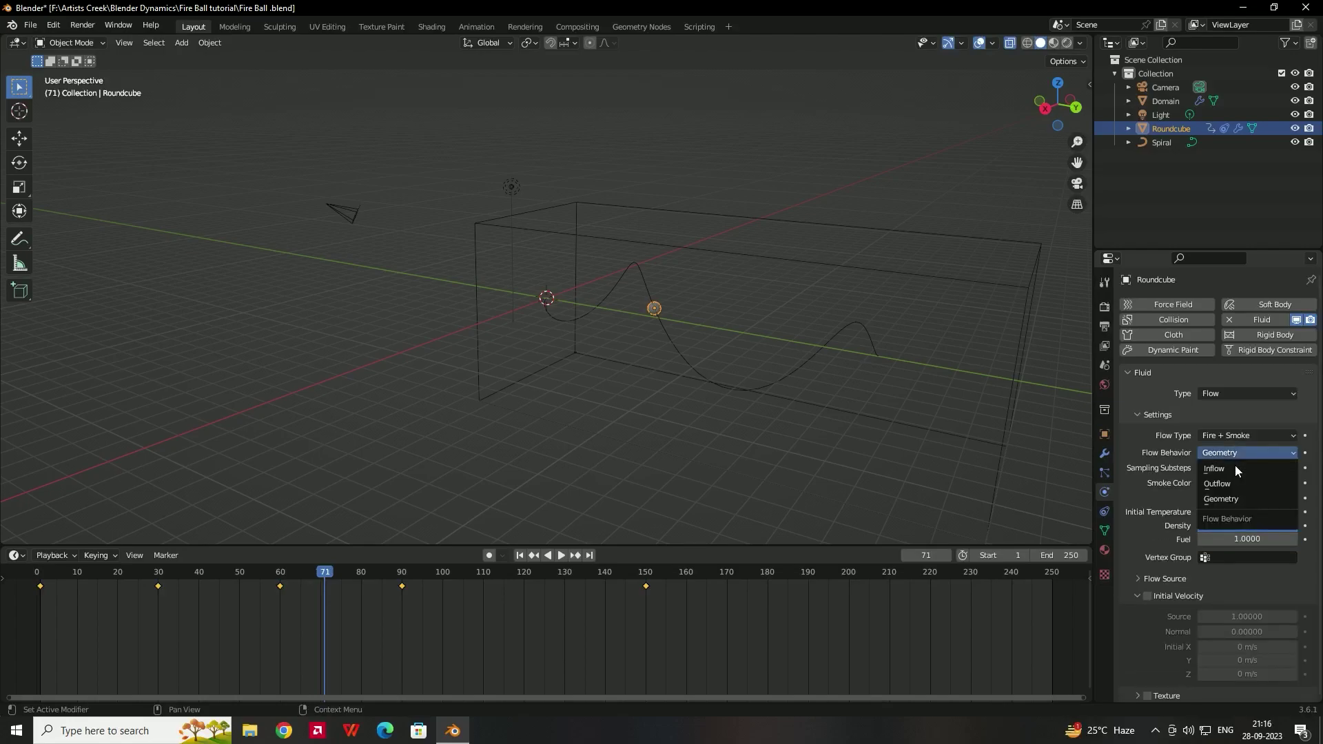
click(1231, 471)
click(1200, 482)
text(2)
key(Return)
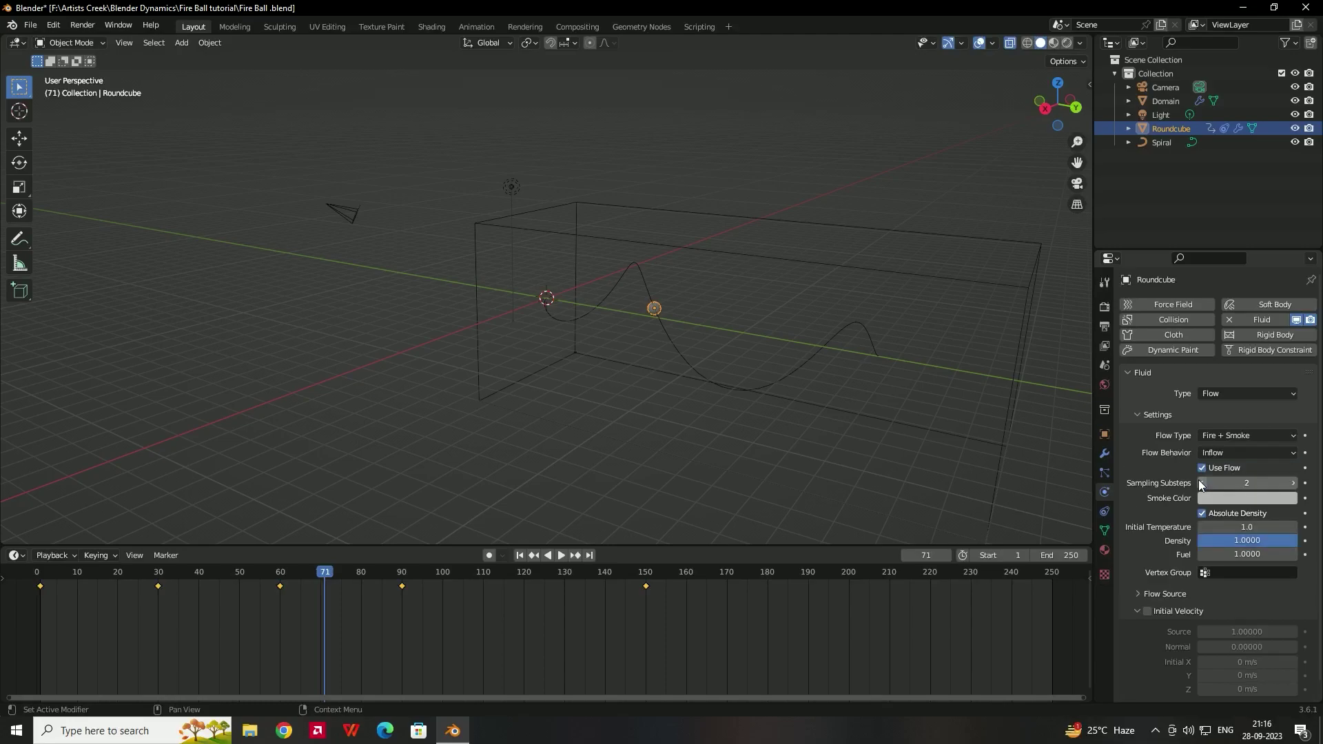
Set the sphere's flow source surface emission to 1 and enable its initial velocity.
click(1141, 594)
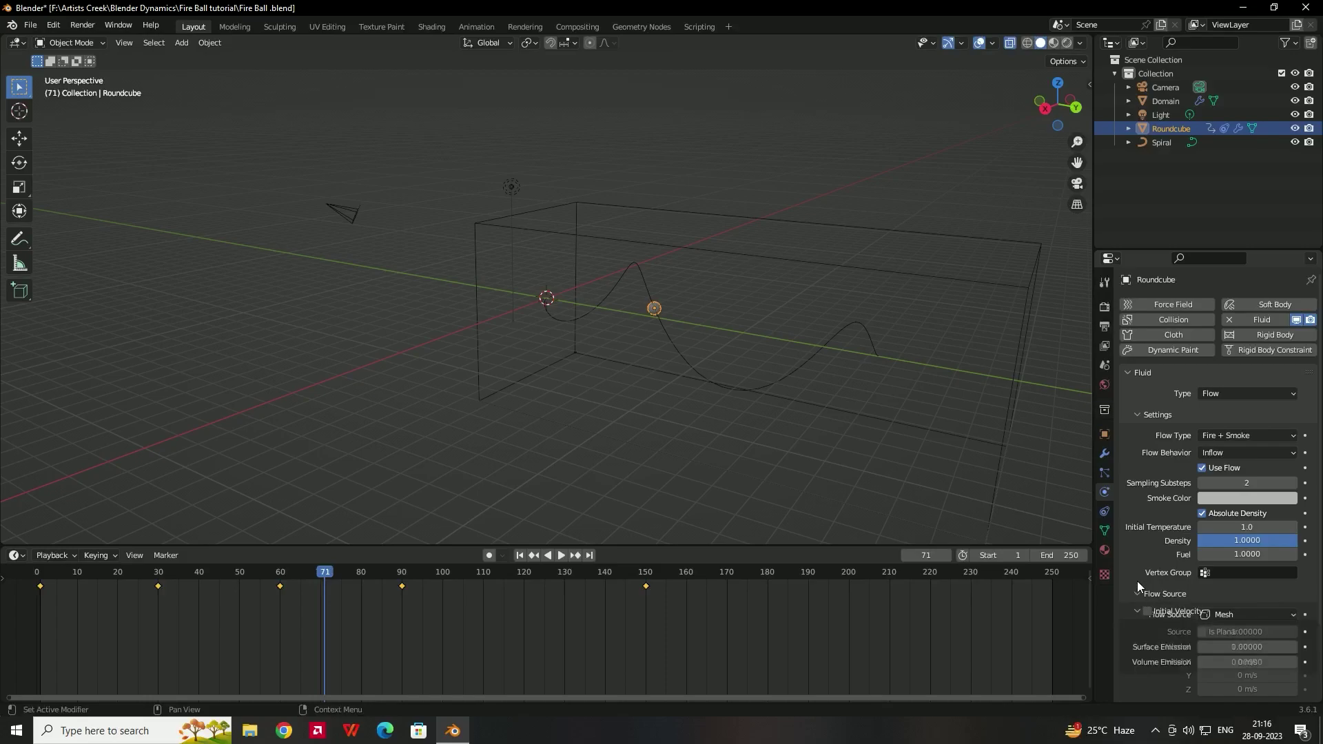
scroll(1140, 579, down, 3)
click(1233, 557)
key(Return)
key(Return)
text(1)
key(Return)
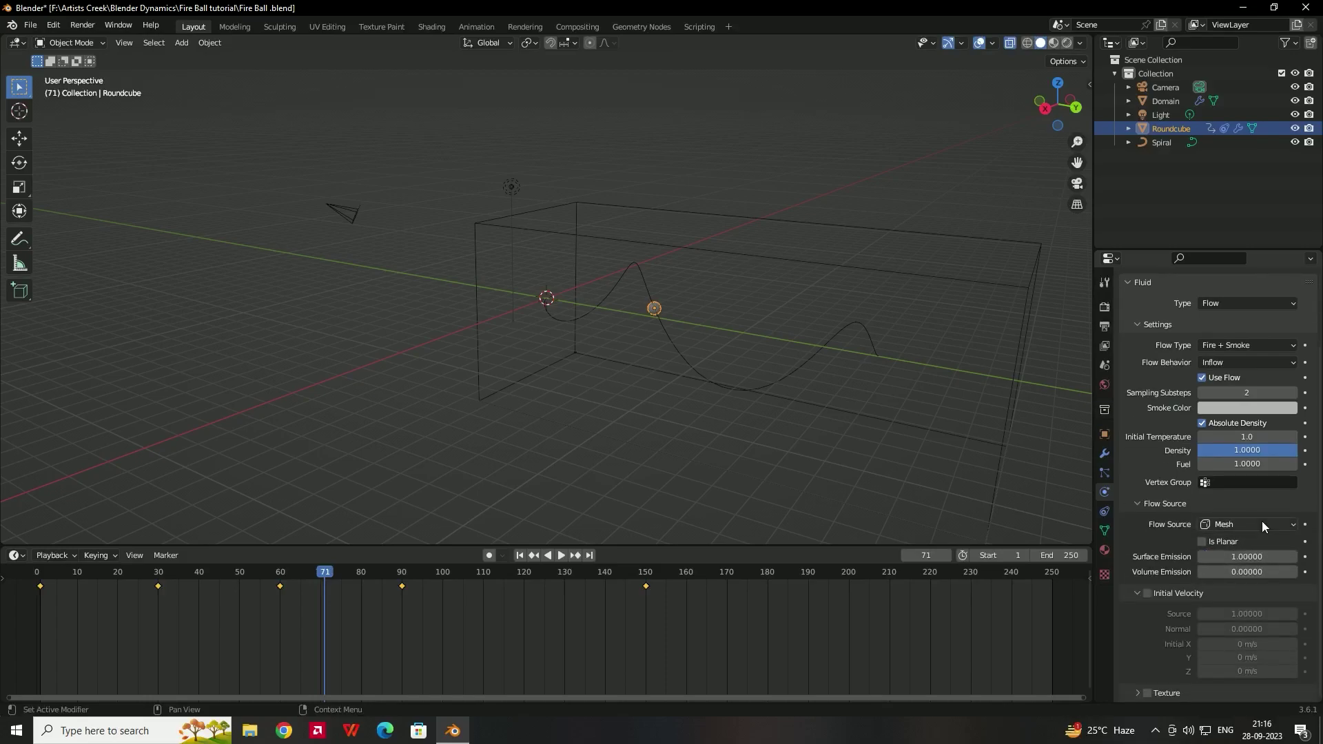
click(1148, 594)
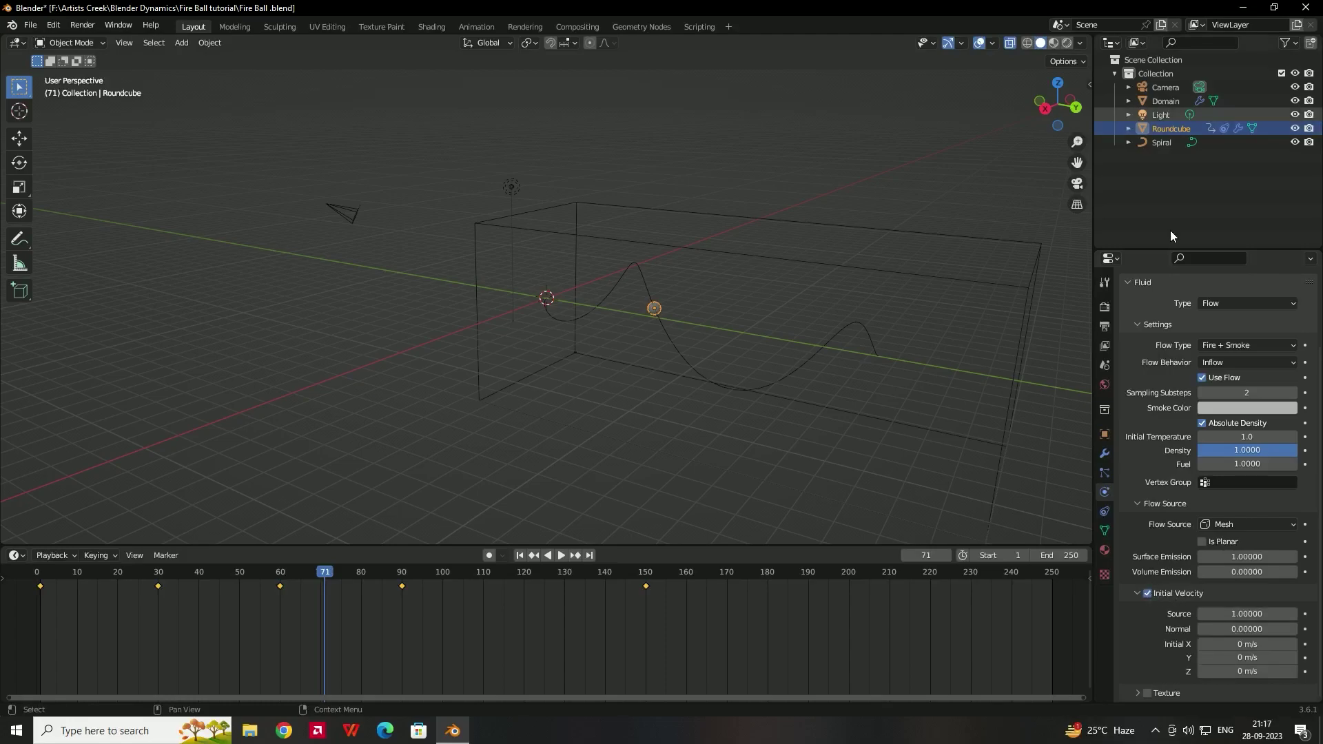
At frame 1, duplicate the sphere together with its spiral and rotate the copies 90° around the global Y axis.
middle_drag(816, 375, 648, 377)
drag(57, 569, 40, 571)
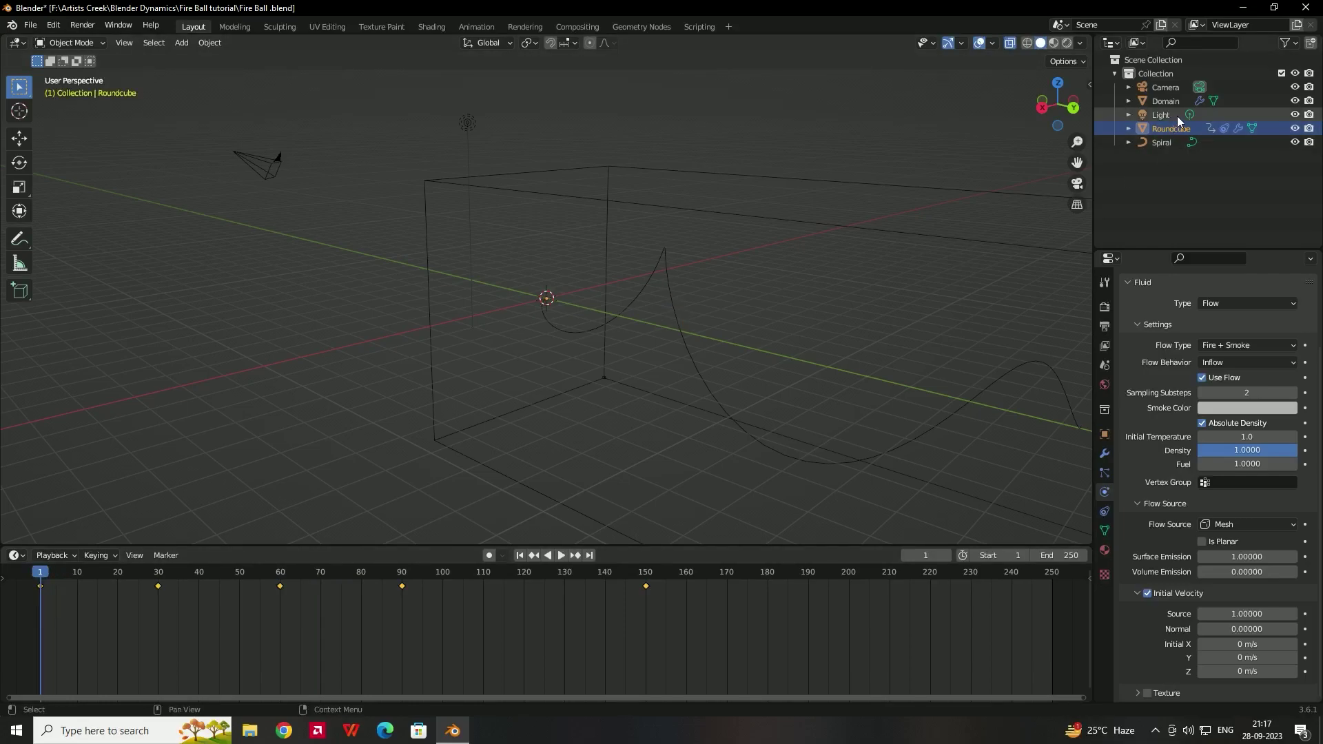
ctrl+click(1160, 143)
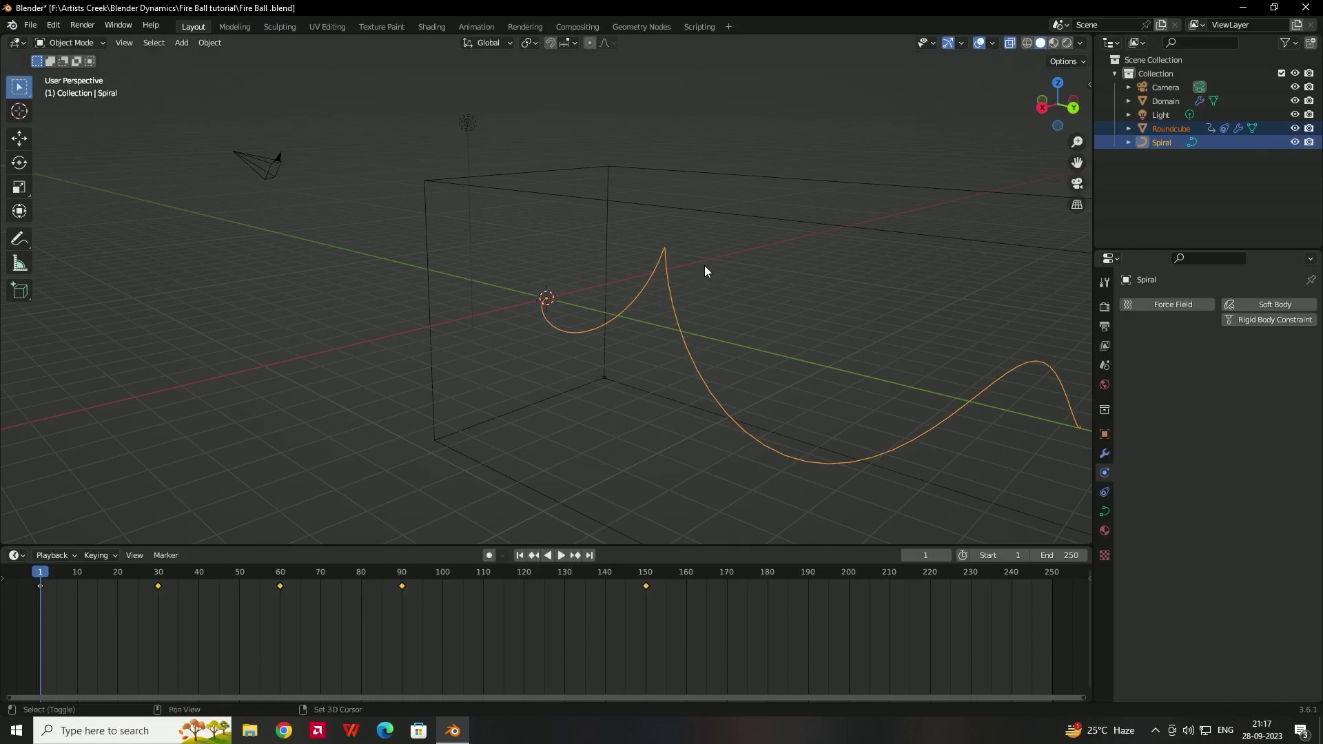
key(shift+d)
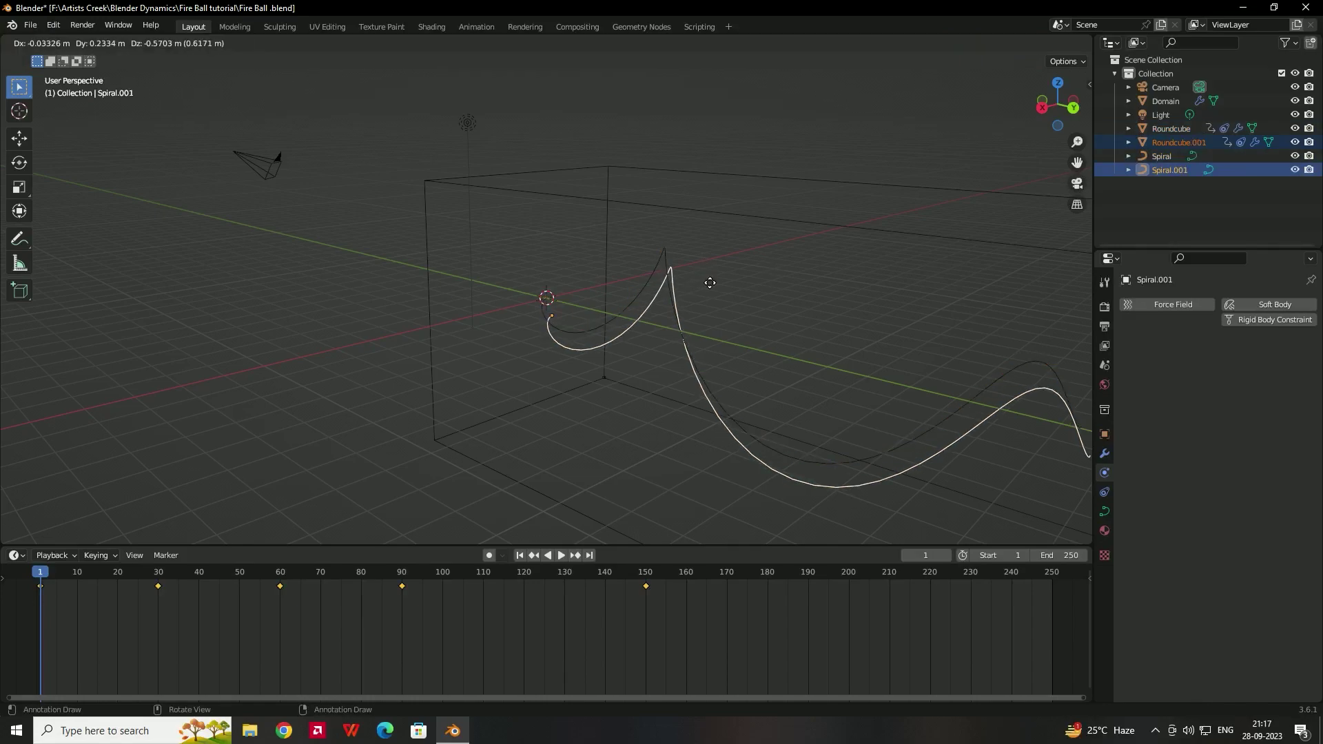
key(r)
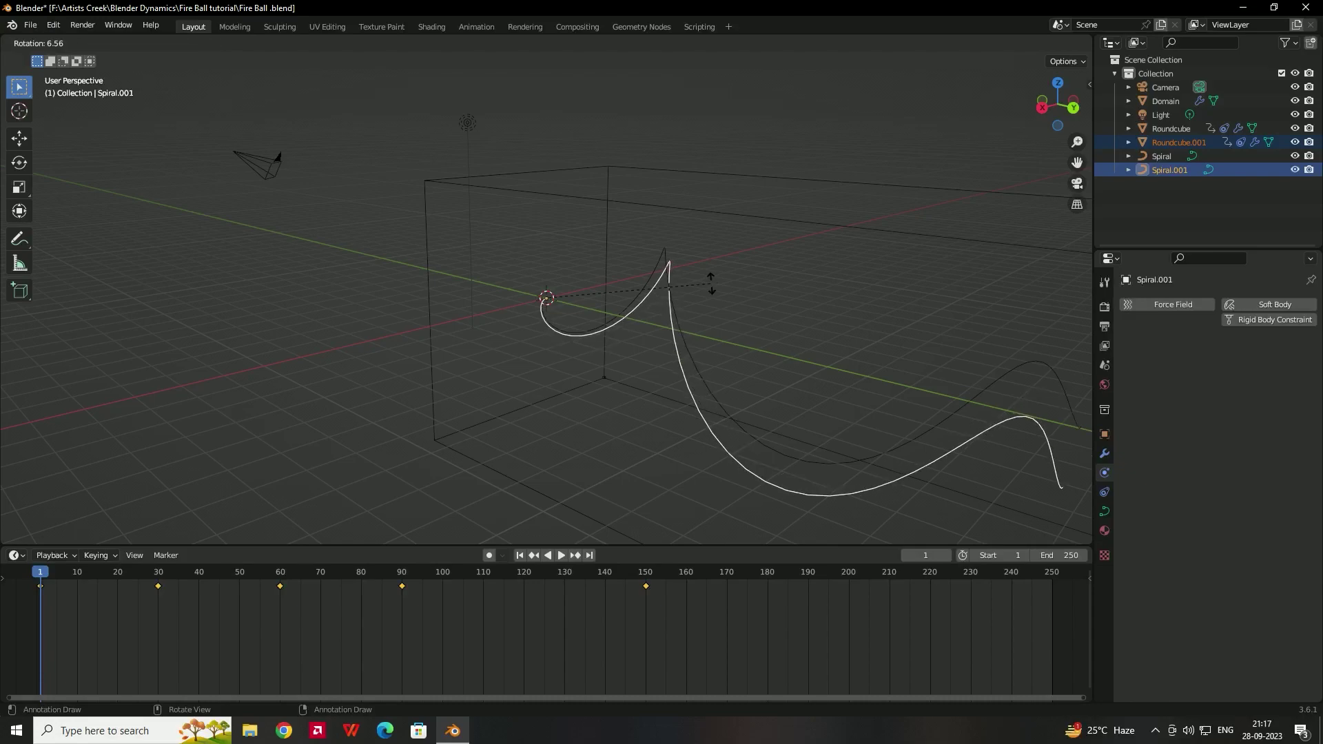
text(y)
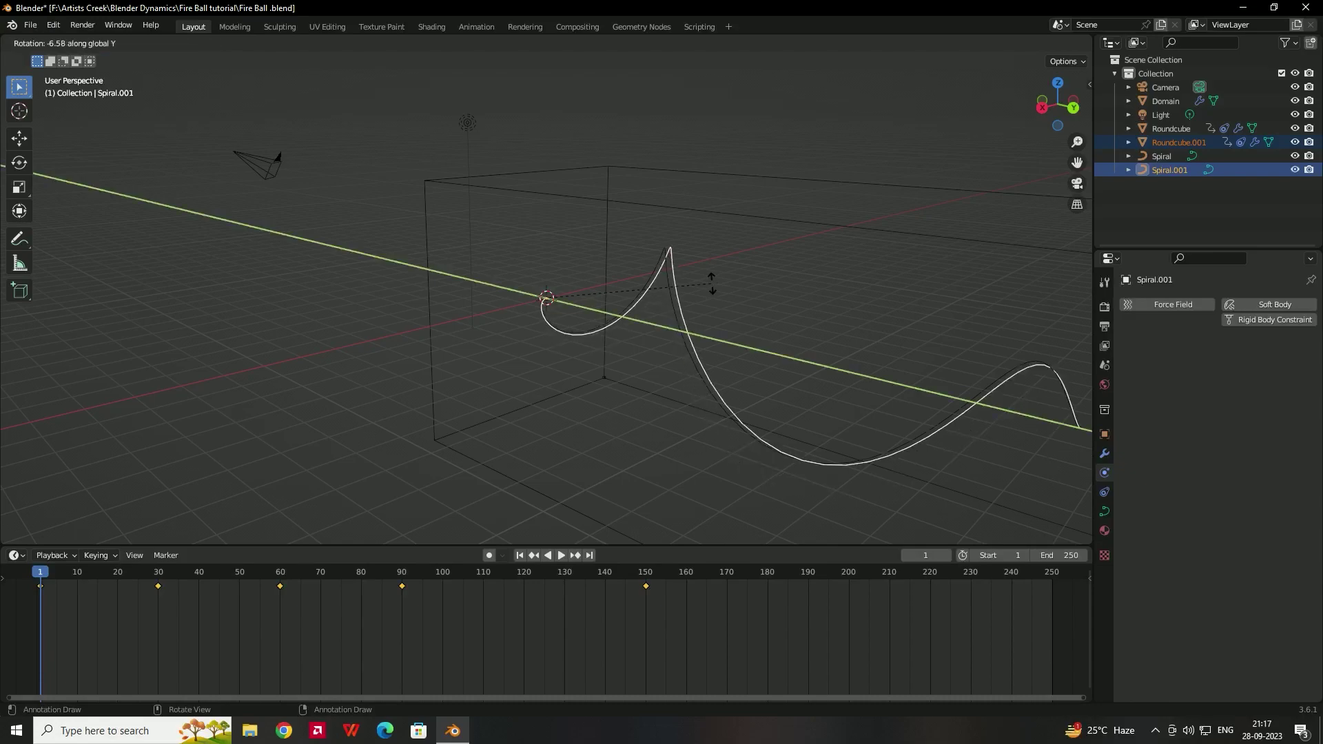
text(90)
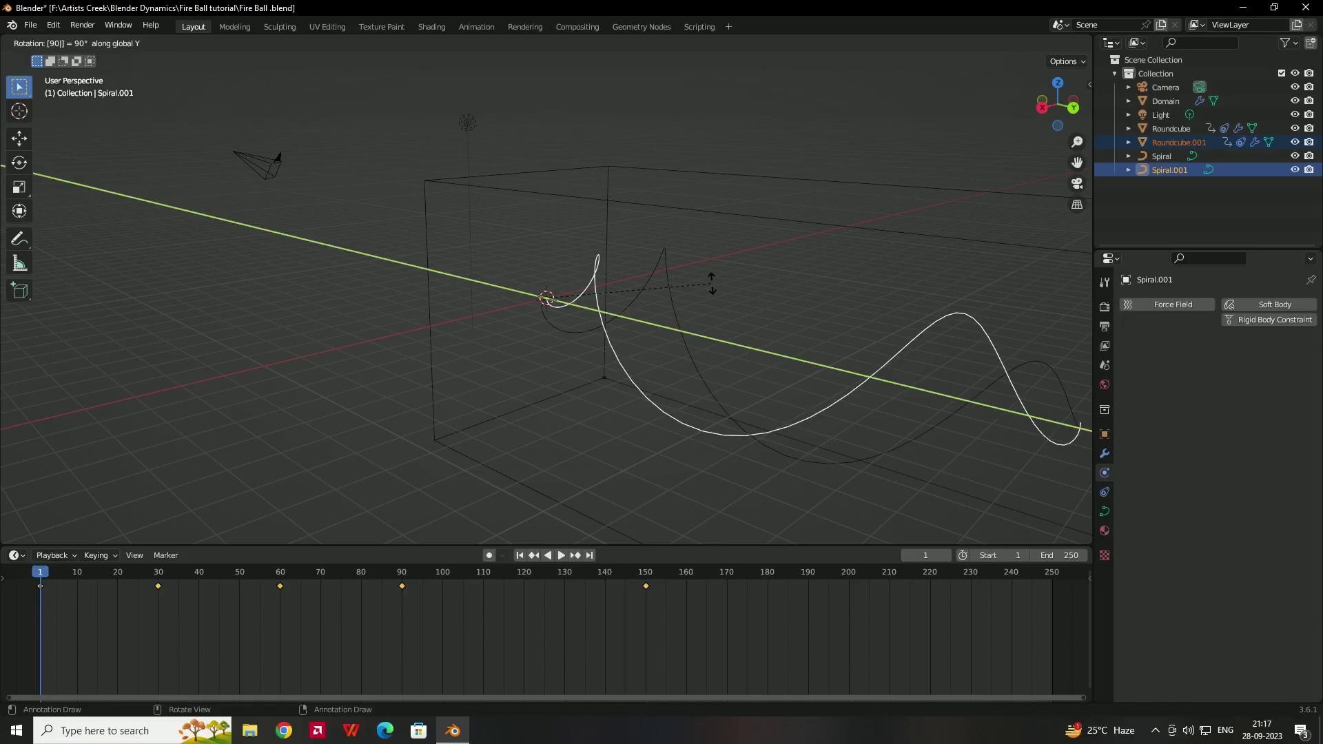
key(Return)
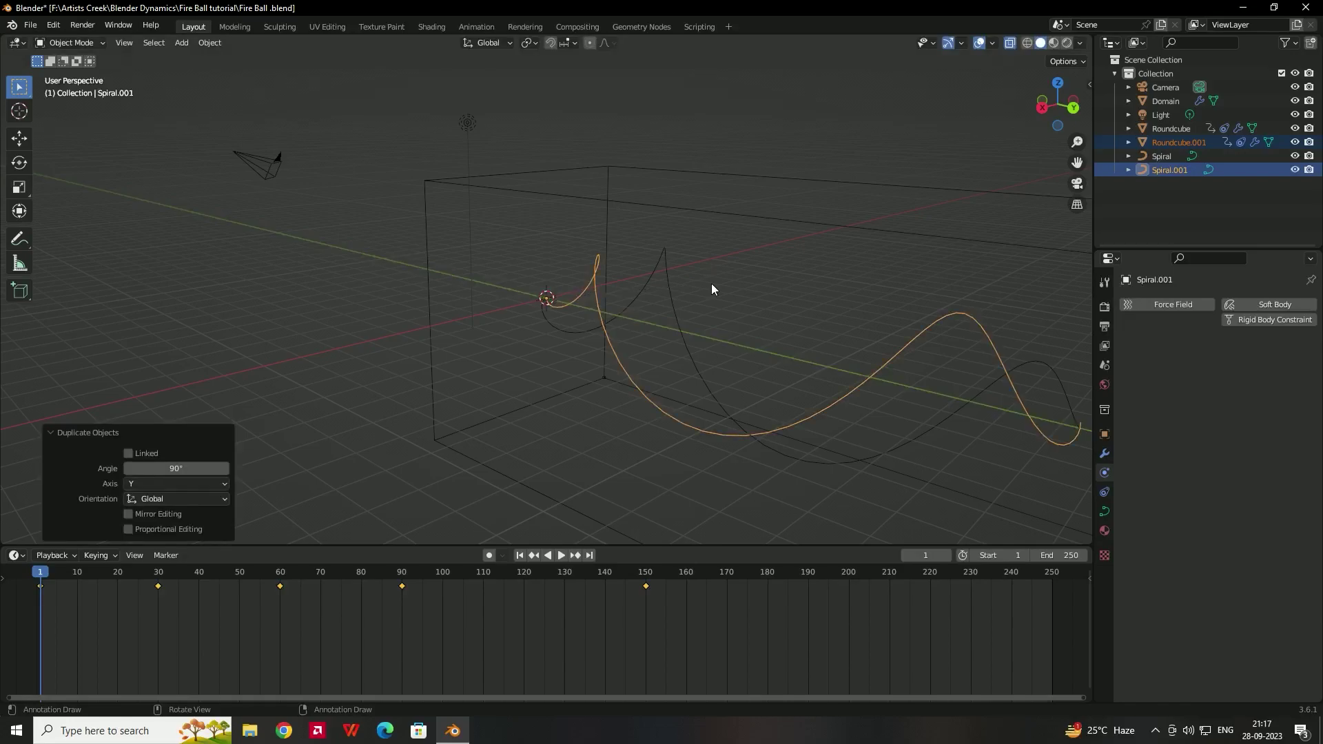
Make two more copies of the sphere and spiral pair, rotating each a further 90° around the global Y axis.
middle_drag(711, 283, 219, 581)
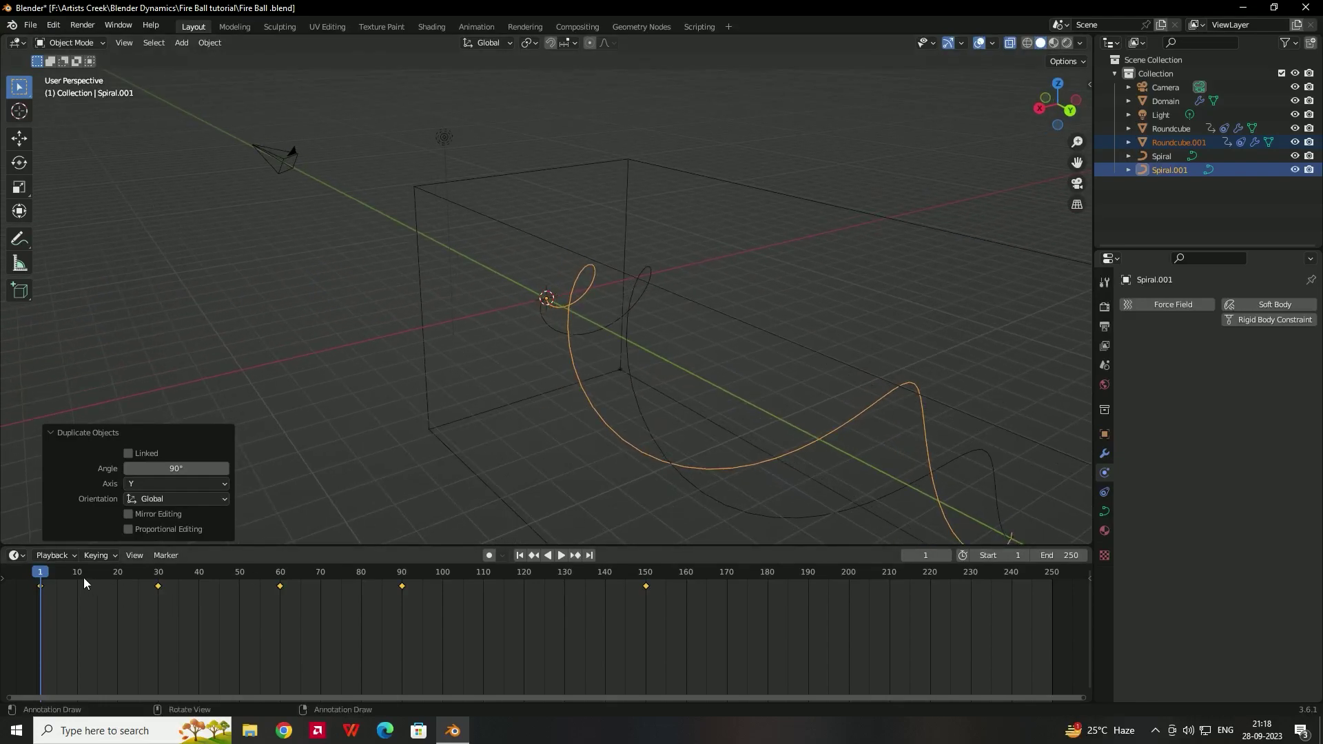
drag(72, 572, 41, 576)
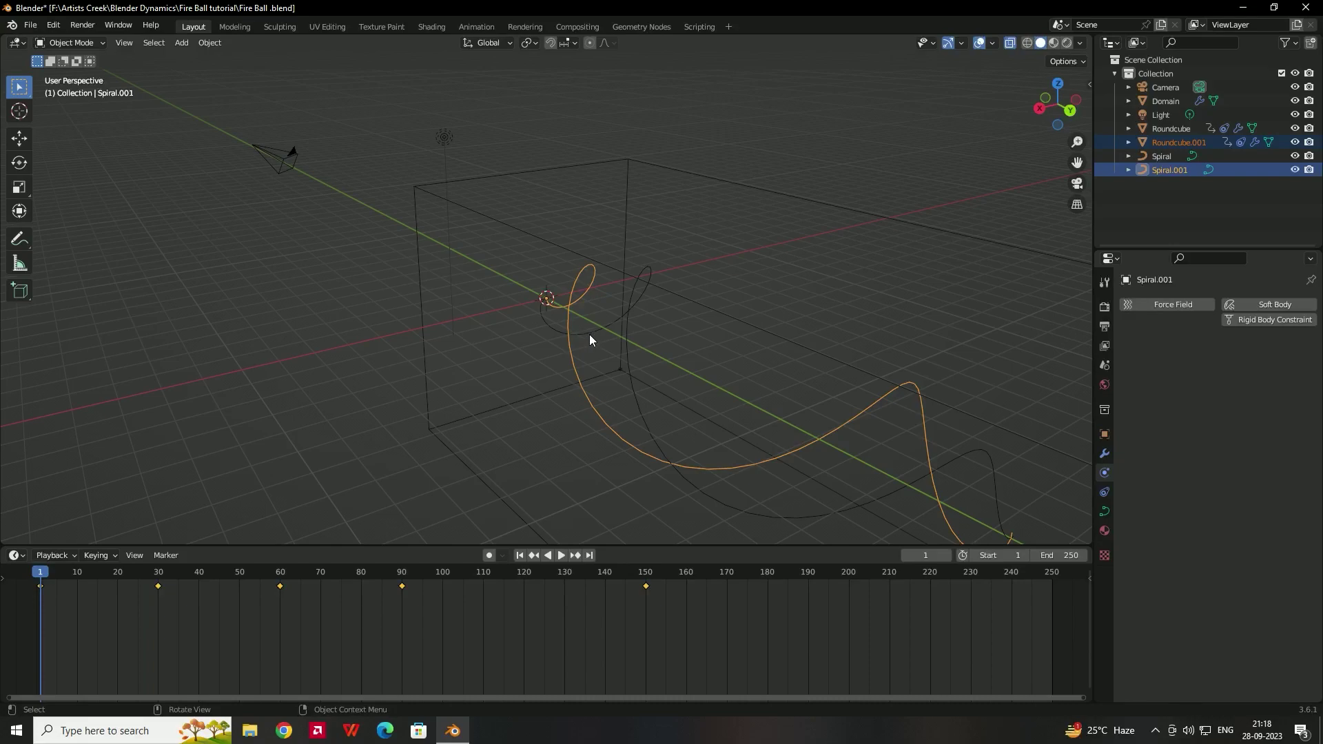
key(shift+d)
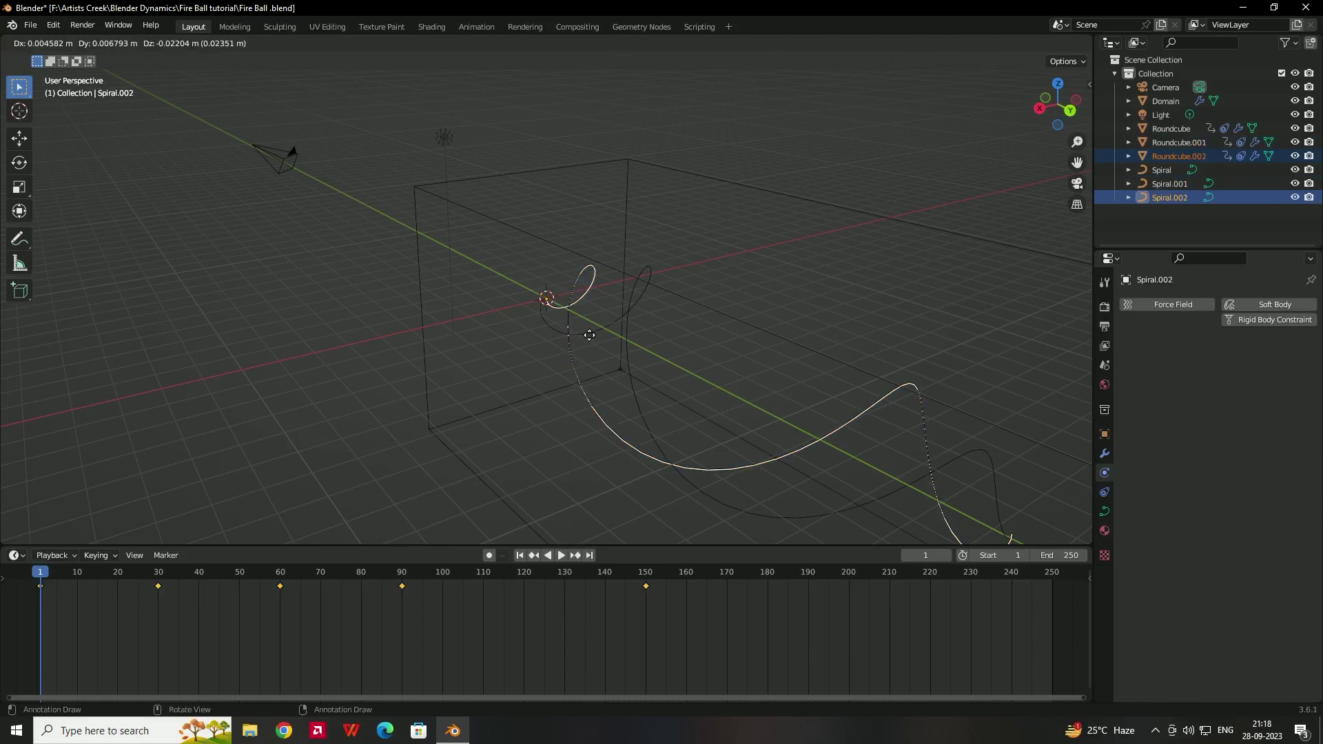
key(r)
key(y)
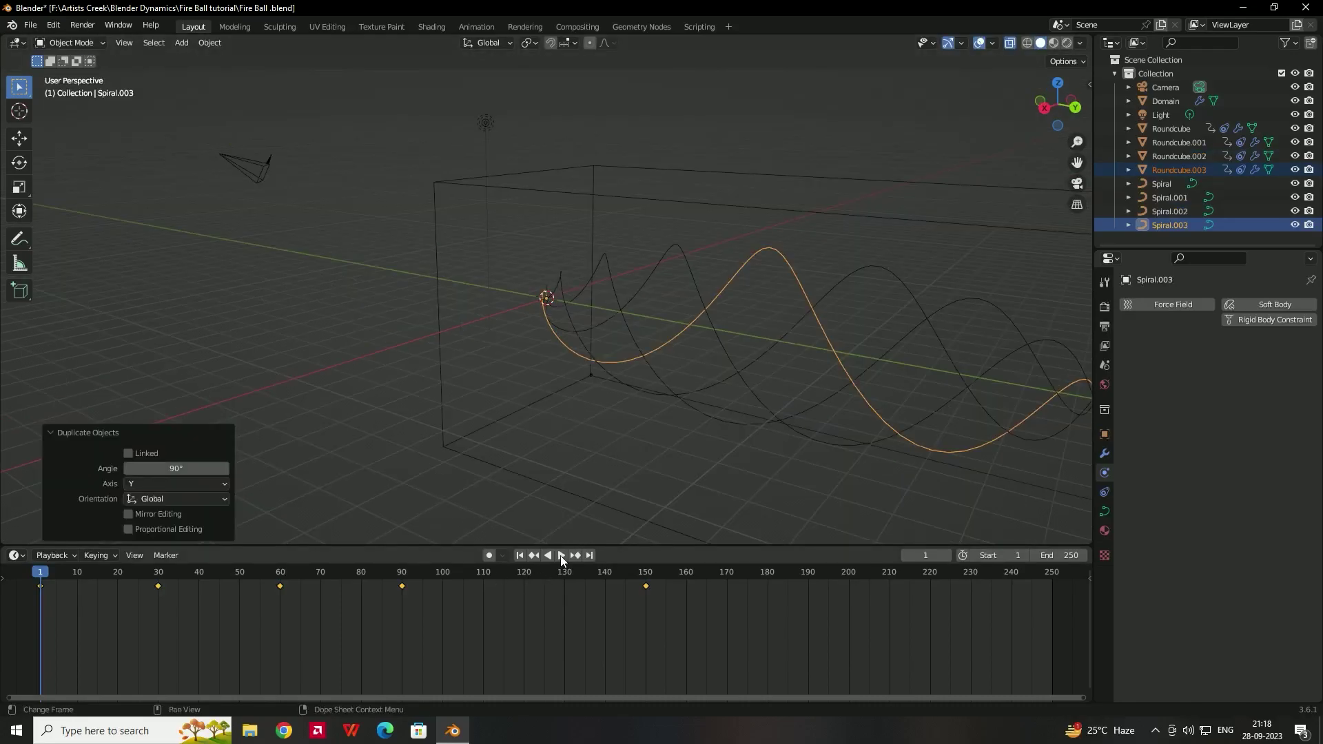
Play the animation to check how the four spheres move along their spirals inside the domain.
click(561, 555)
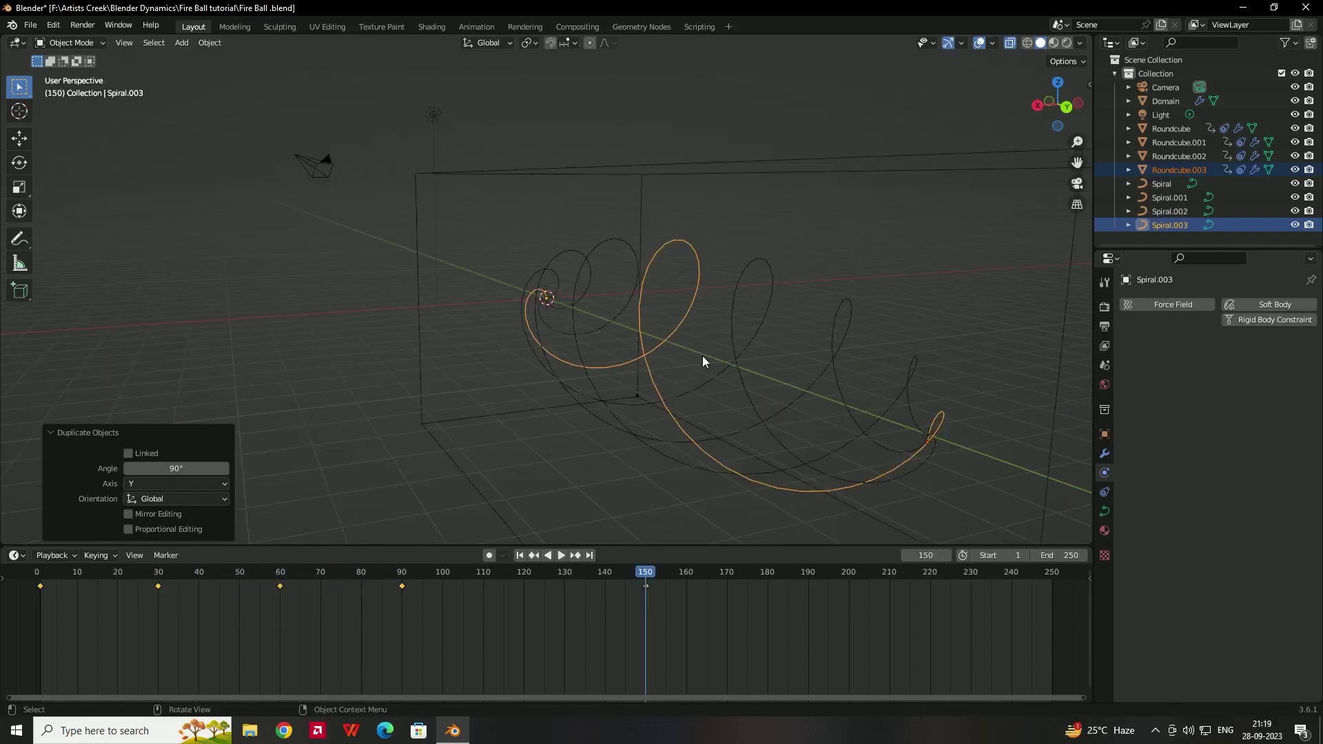
scroll(702, 355, down, 3)
middle_drag(697, 345, 725, 341)
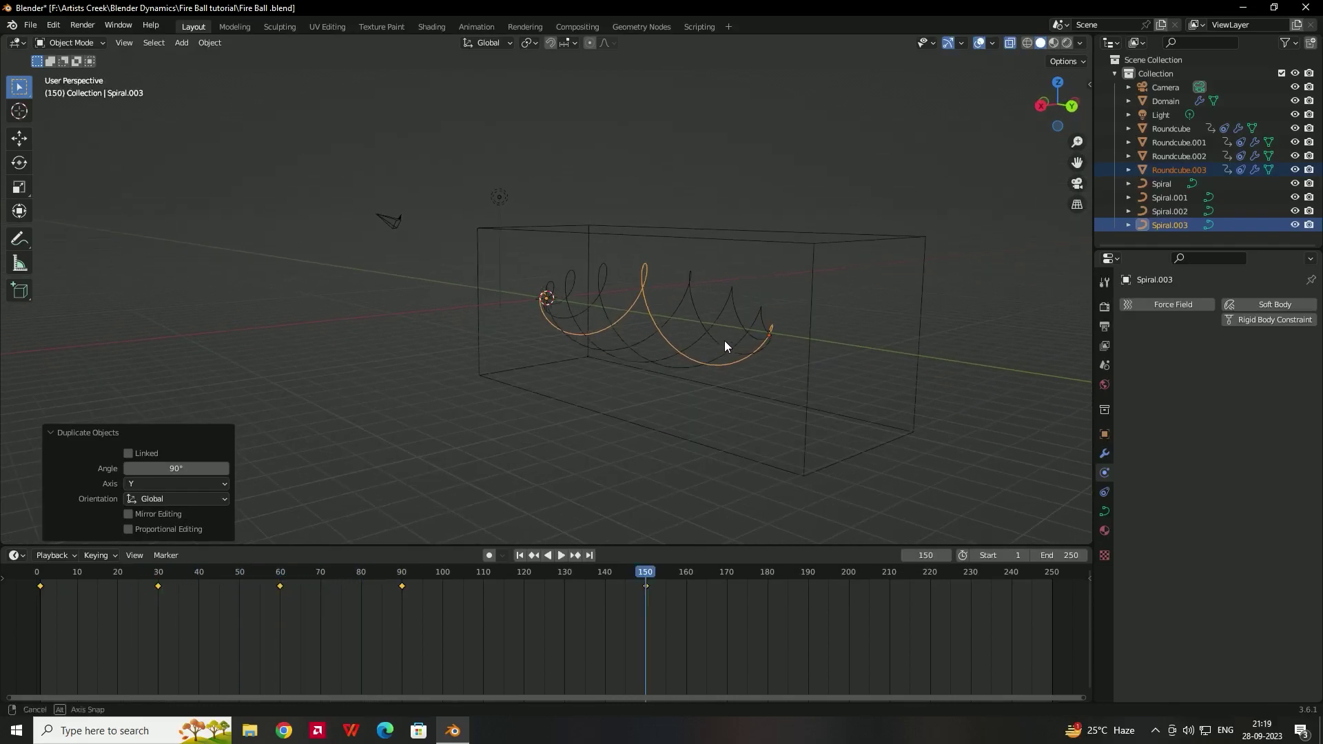
Bake the whole fluid simulation of the domain.
click(818, 248)
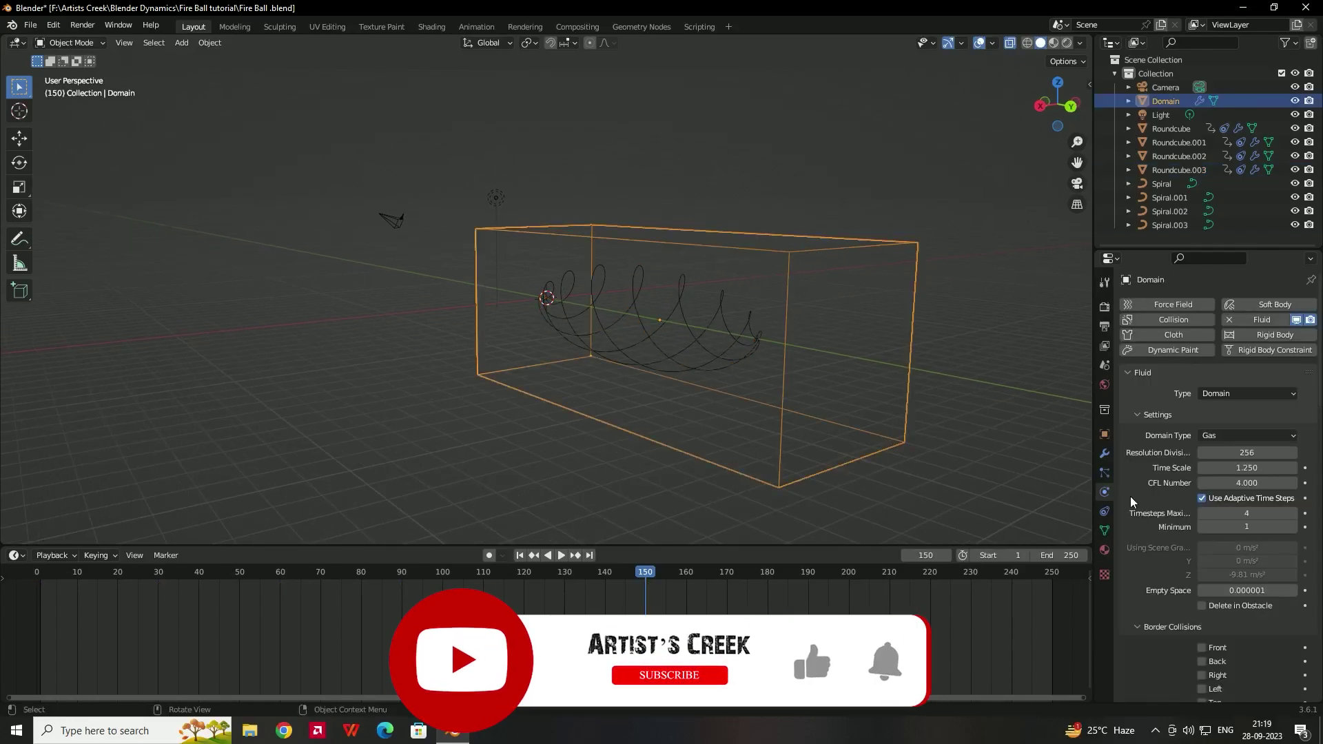
scroll(1135, 473, down, 20)
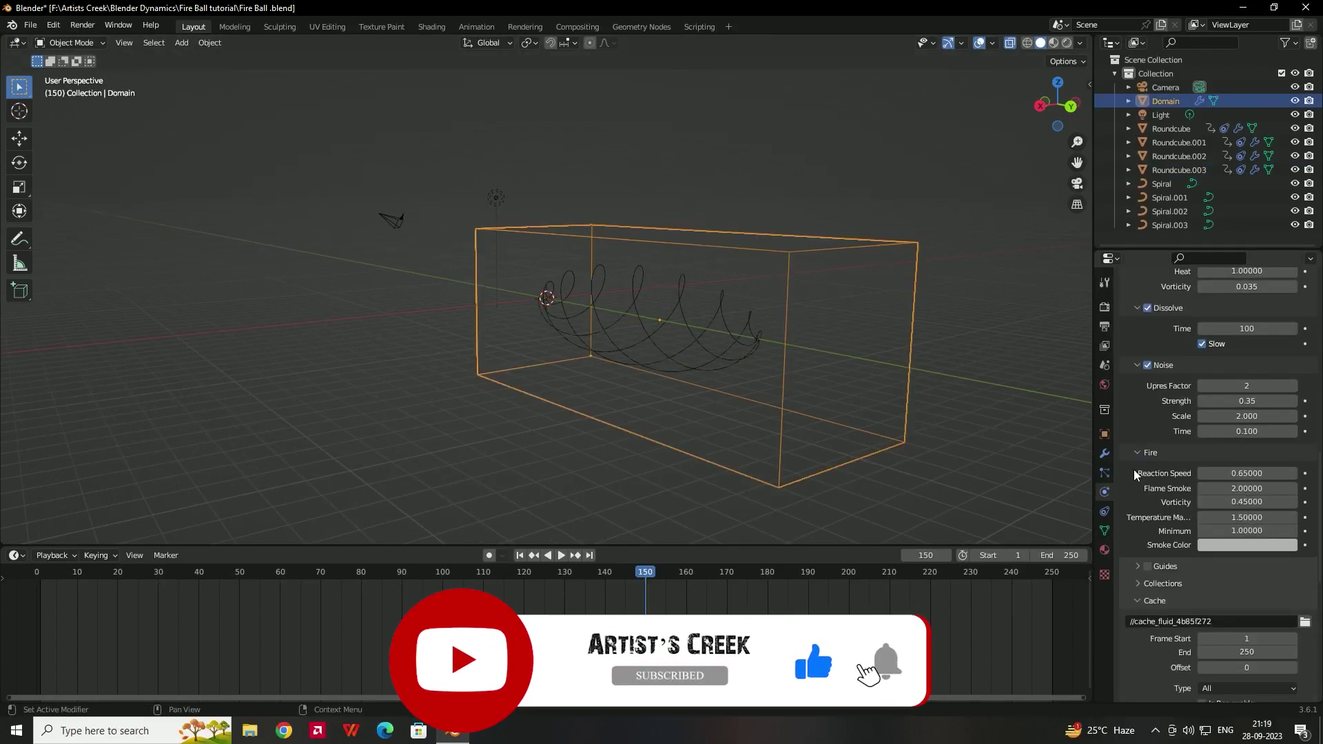
scroll(1134, 469, down, 8)
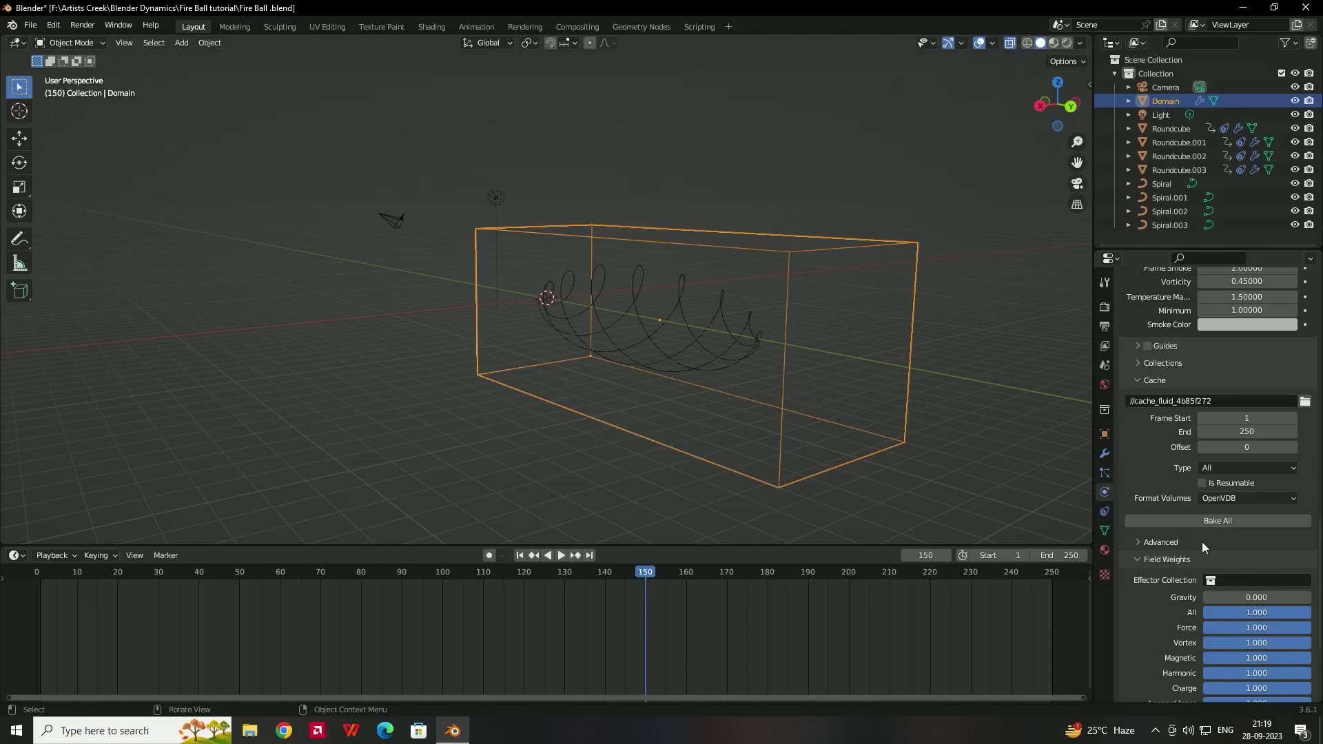
click(1214, 521)
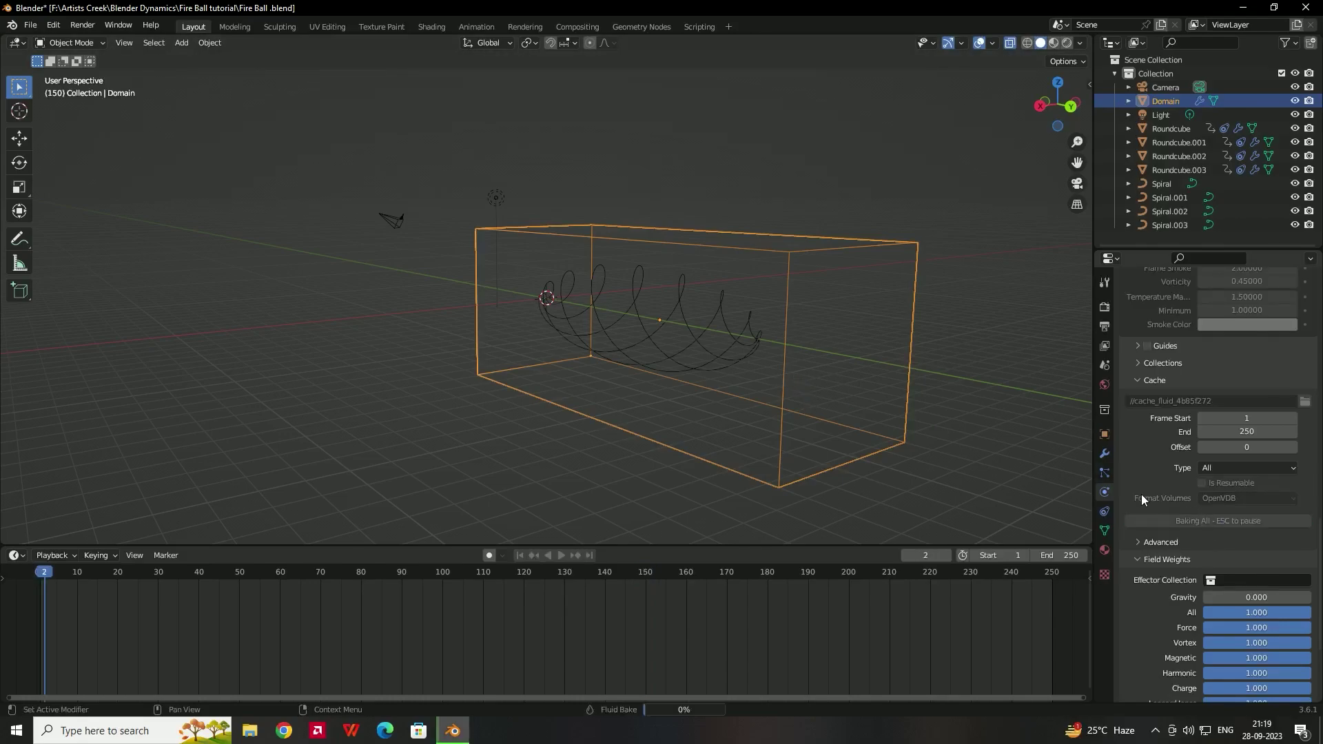
Play back the baked fire and smoke simulation from frame 1.
scroll(623, 329, up, 5)
middle_drag(648, 328, 625, 302)
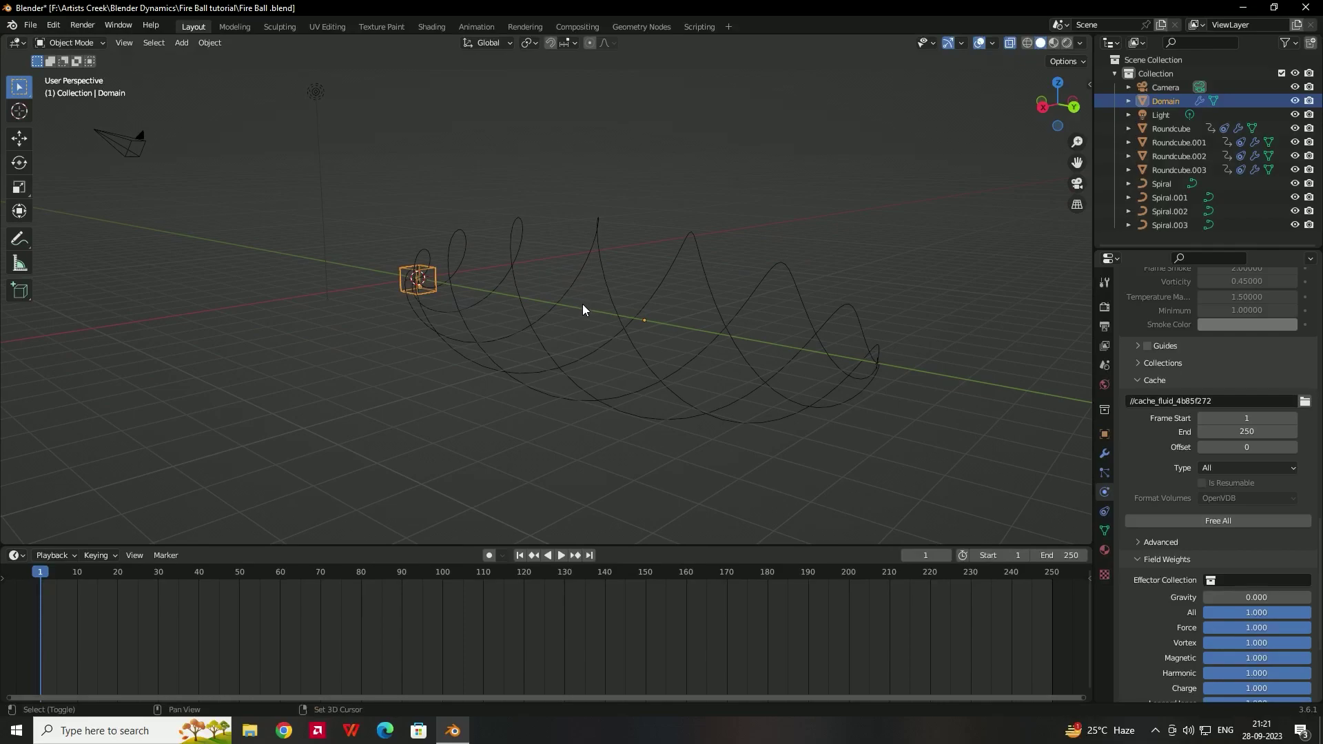
click(558, 557)
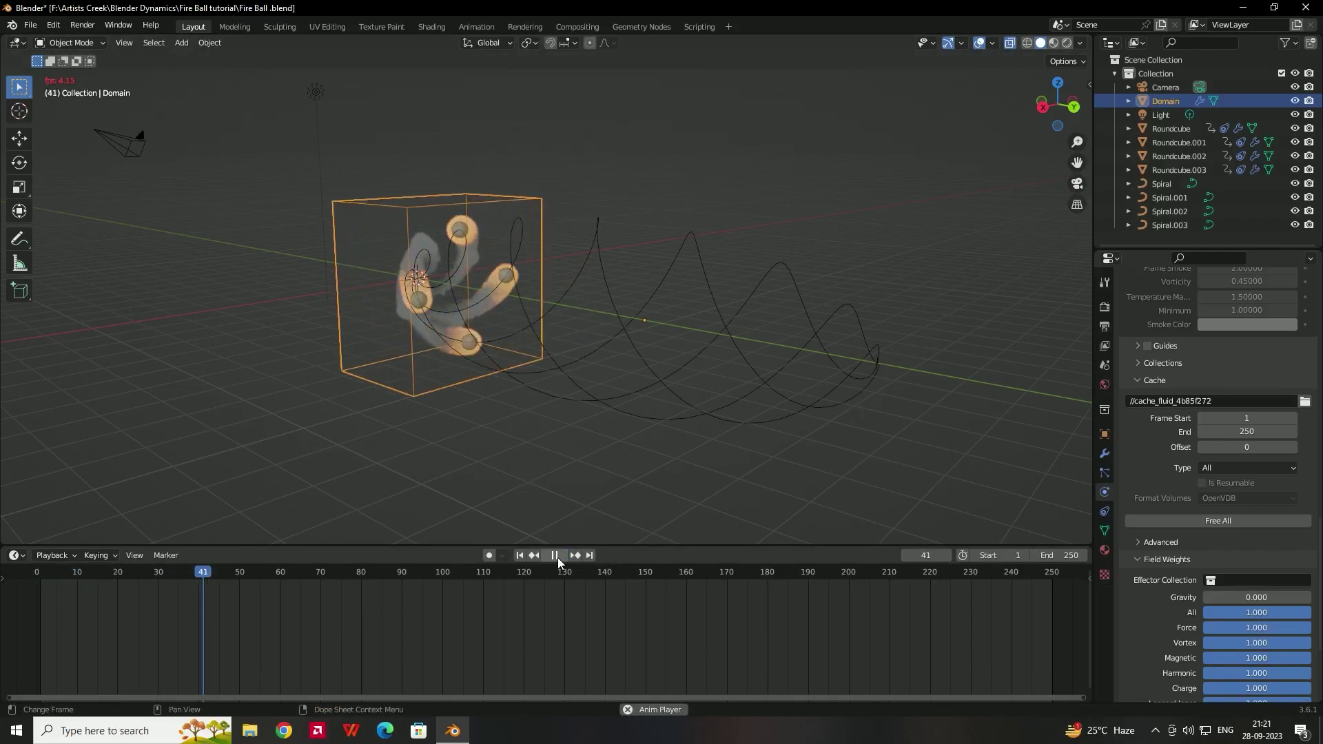
Stop the playback at frame 52 and examine the four fire and smoke trails inside the domain.
key(space)
mouse_move(555, 395)
middle_down()
mouse_move(580, 364)
mouse_move(551, 361)
mouse_move(543, 324)
mouse_move(581, 373)
mouse_move(610, 381)
mouse_move(598, 378)
middle_up()
scroll(598, 378, down, 1)
middle_drag(570, 333, 582, 324)
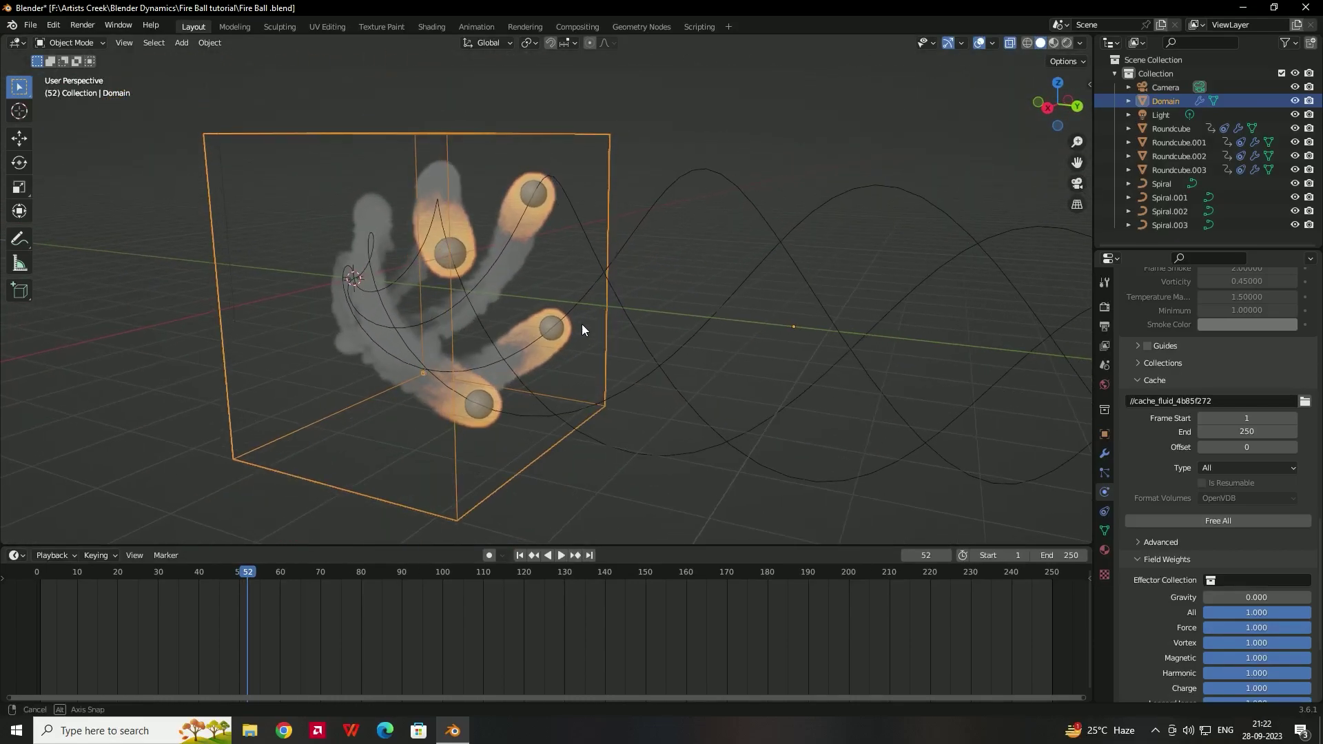
Split the 3D viewport, make the new area a Shader Editor, and create a new material for the domain.
drag(1089, 42, 623, 62)
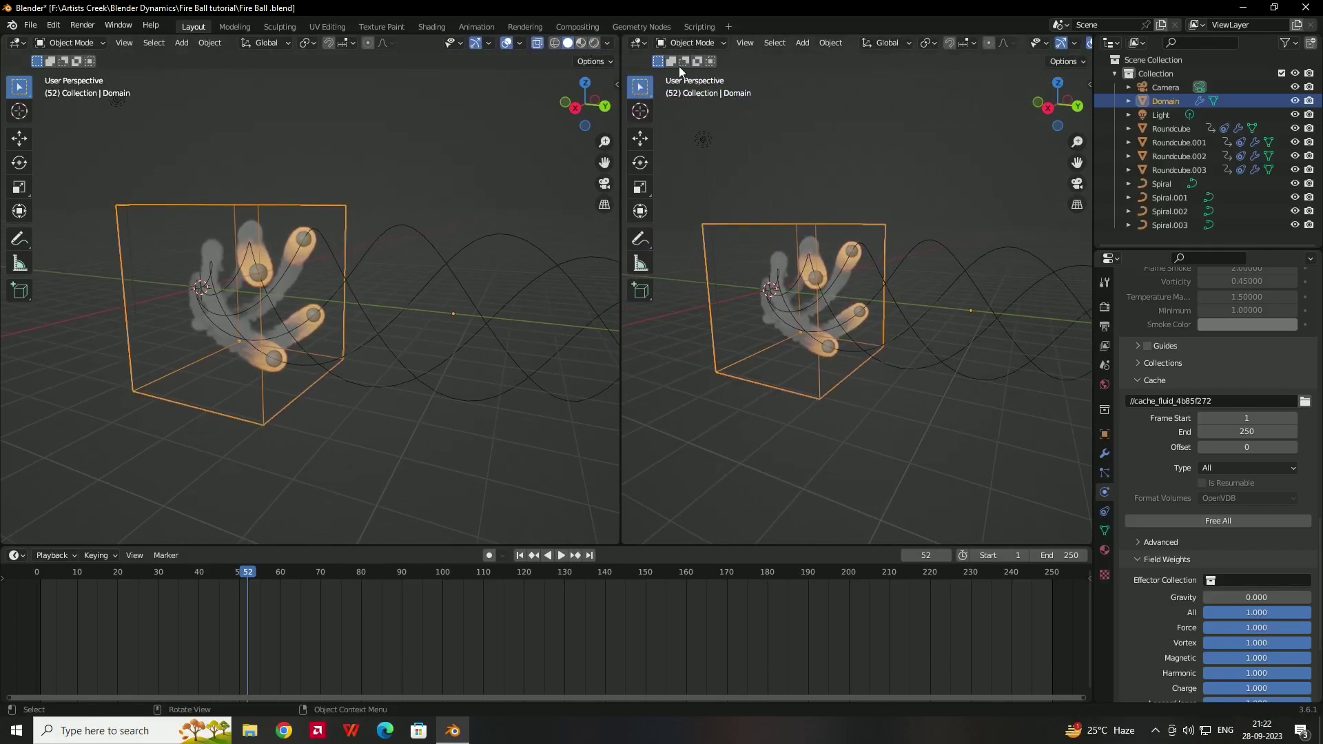
click(639, 44)
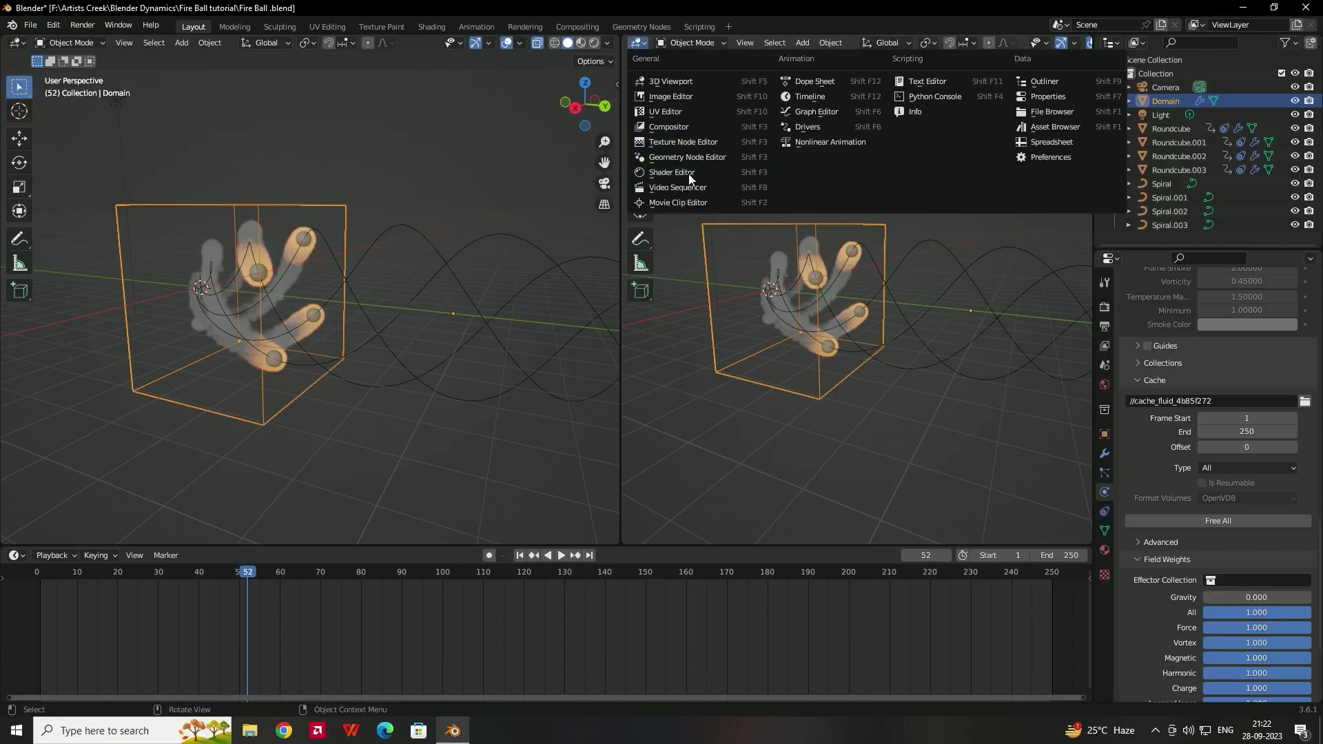
click(688, 173)
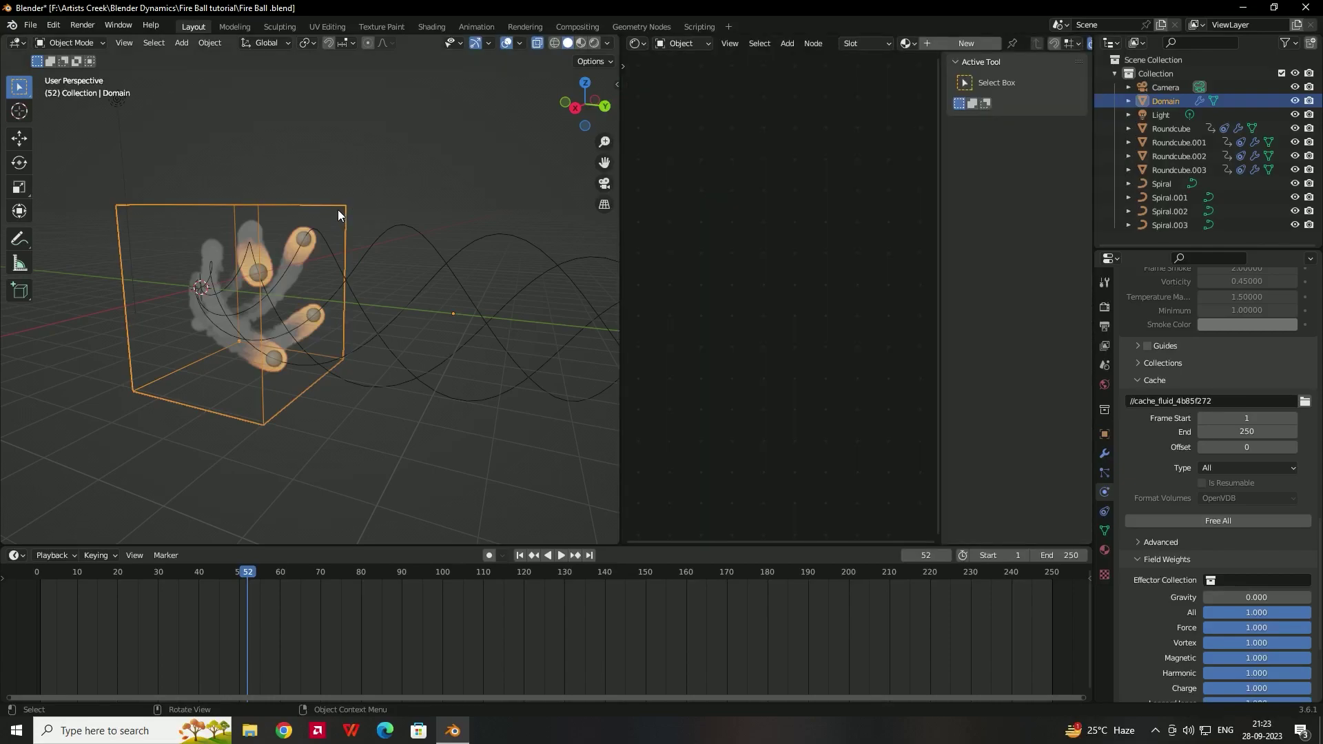
click(964, 44)
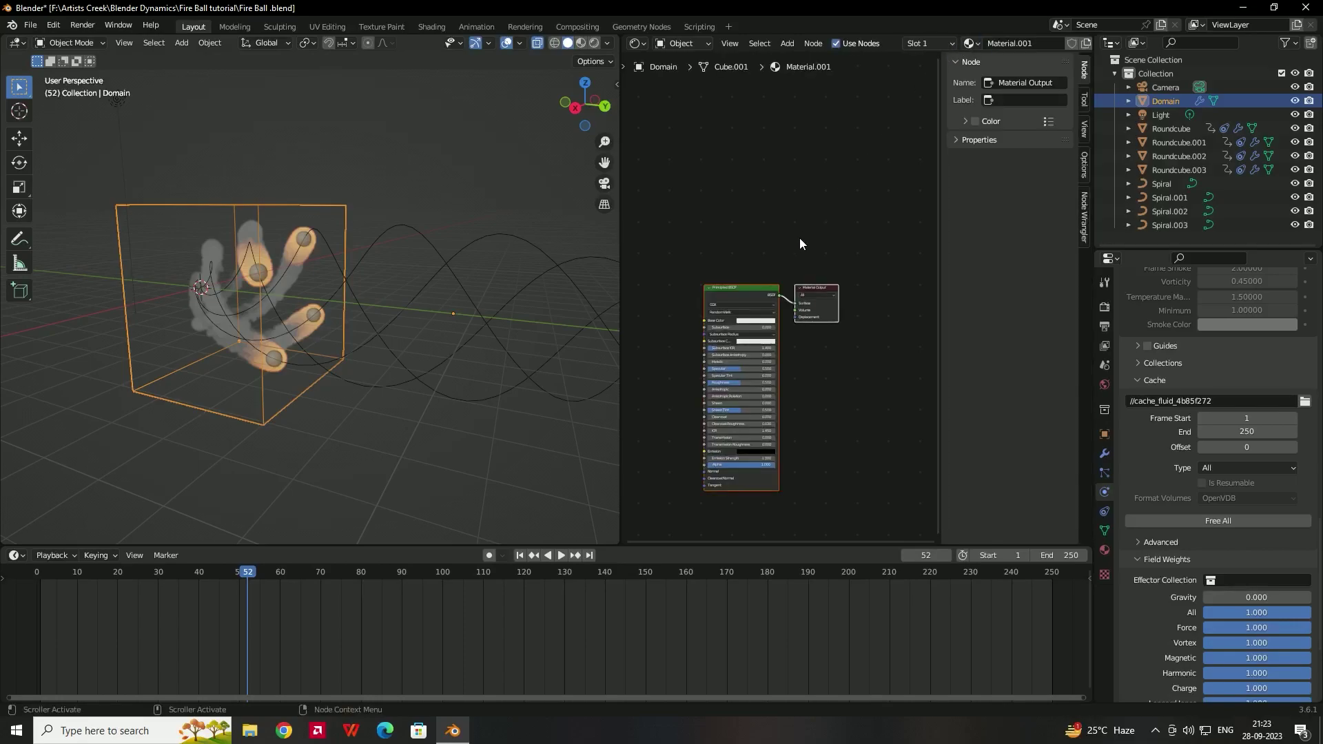
Delete the Principled BSDF node from the domain's material.
scroll(766, 262, up, 1)
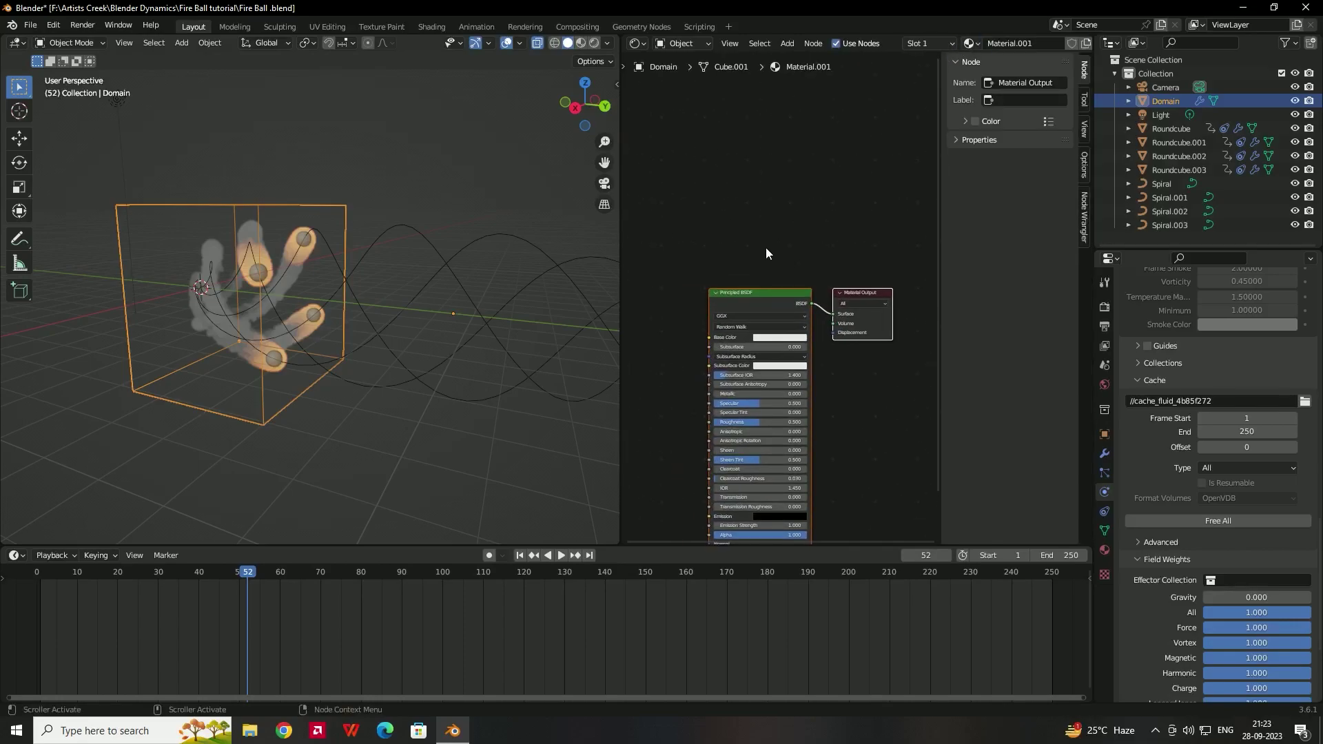
click(756, 294)
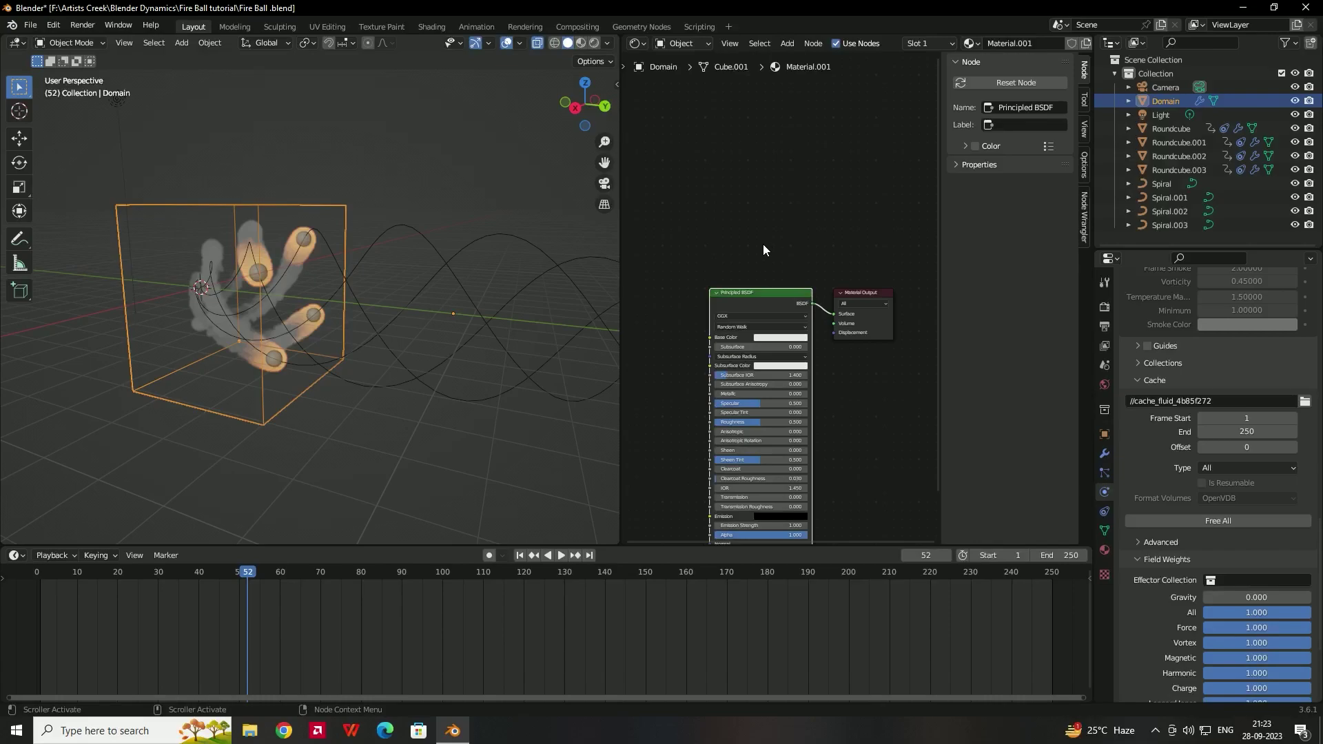
key(Delete)
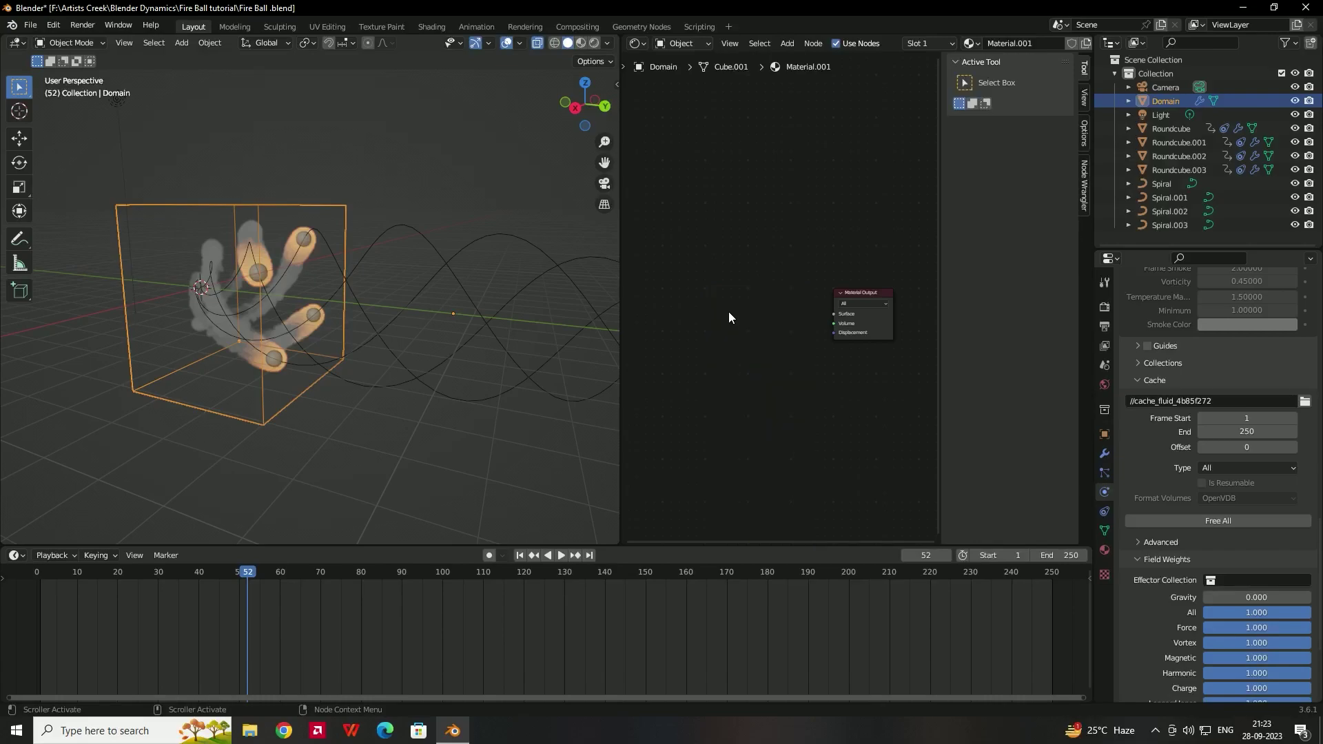
Add a Principled Volume node and connect its Volume output to the Volume input of the Material Output.
key(shift+a)
click(730, 313)
text(vol)
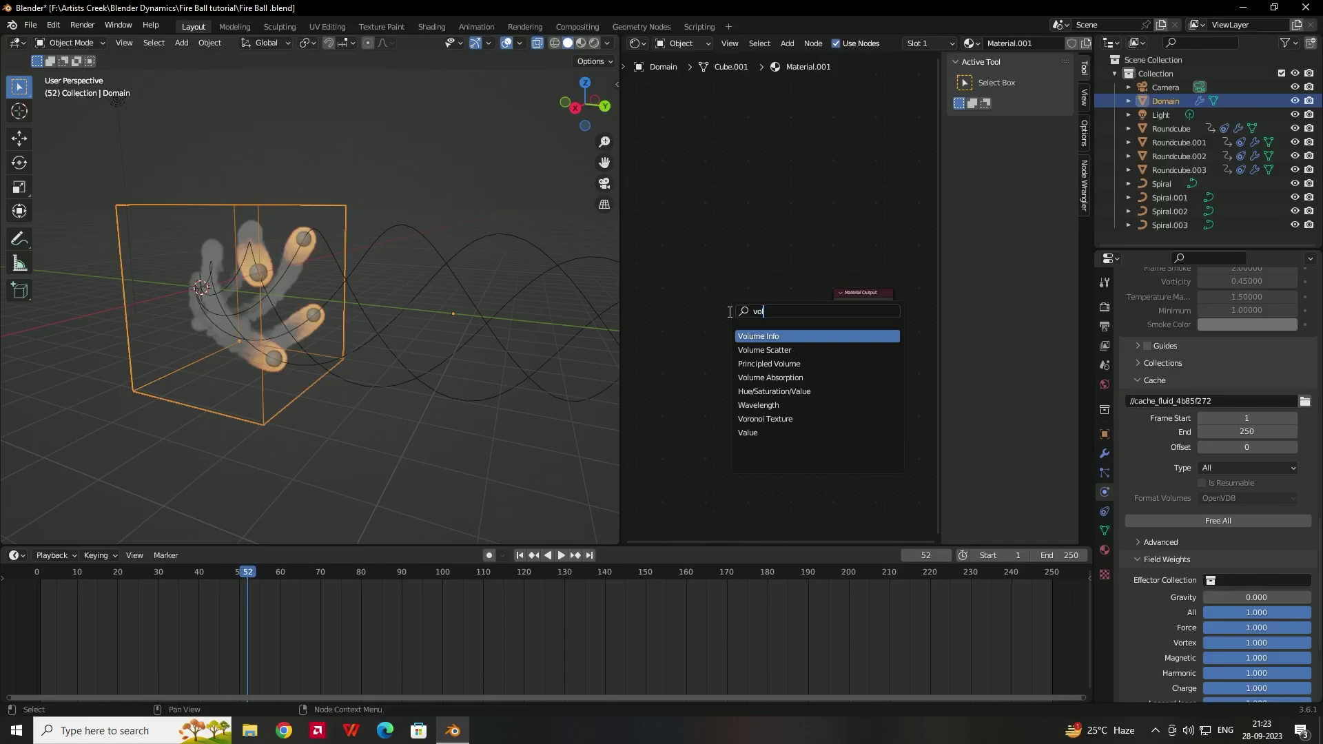
click(769, 363)
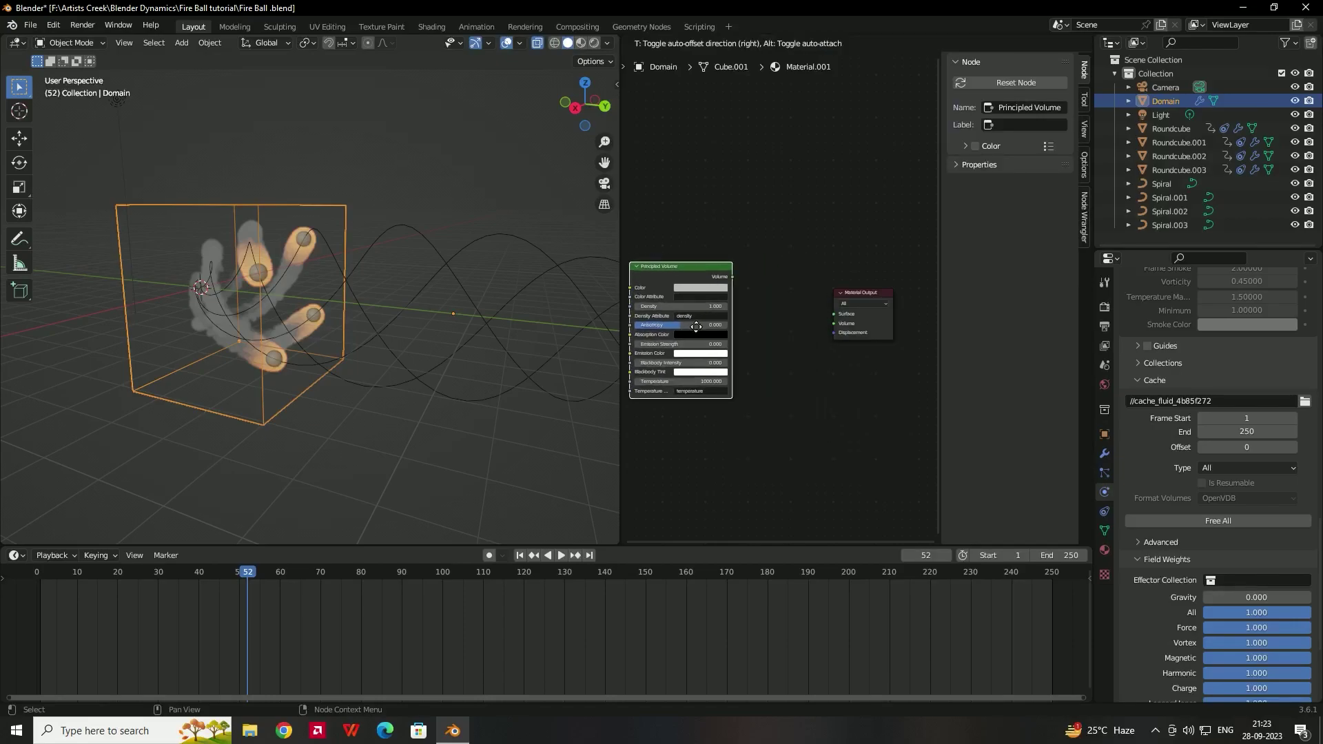
click(714, 325)
drag(750, 276, 834, 327)
drag(833, 325, 835, 323)
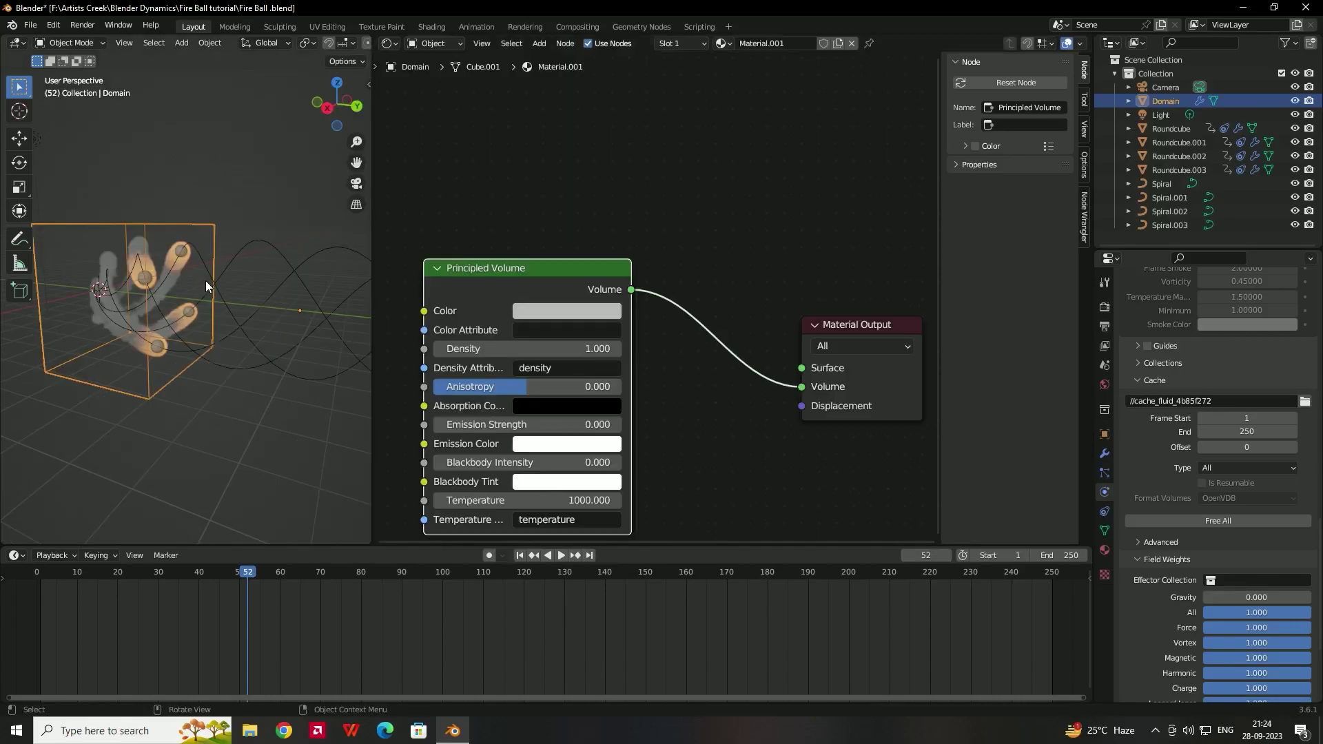
Set the render engine to Cycles with GPU Compute as the device.
middle_drag(200, 271, 206, 277)
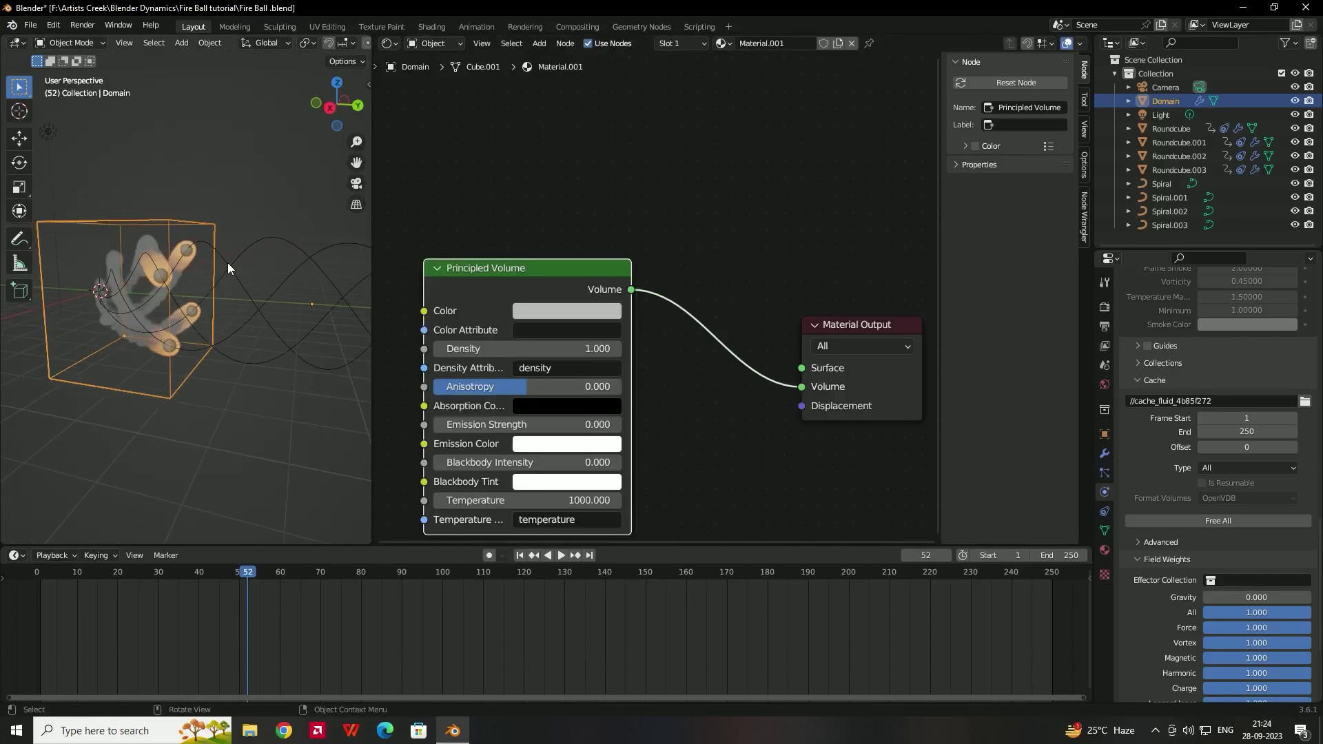
click(1104, 306)
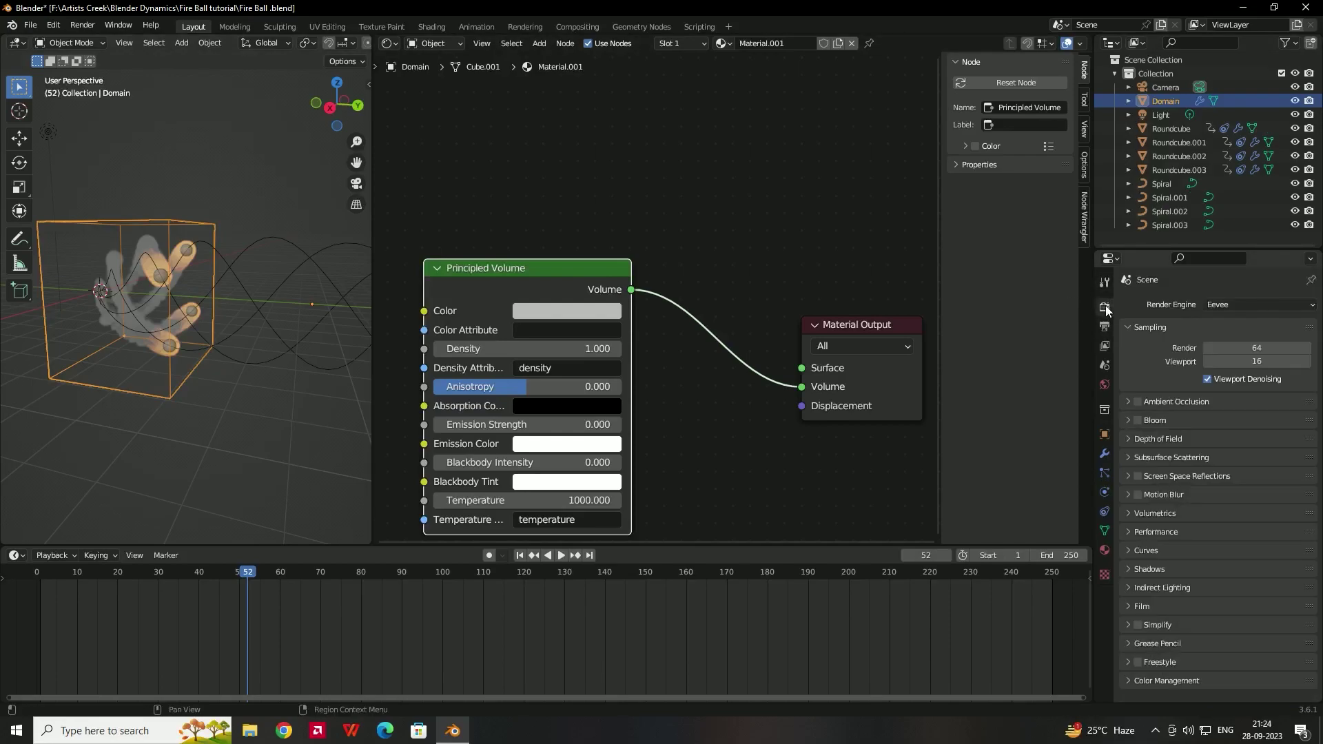
click(1224, 303)
click(1224, 350)
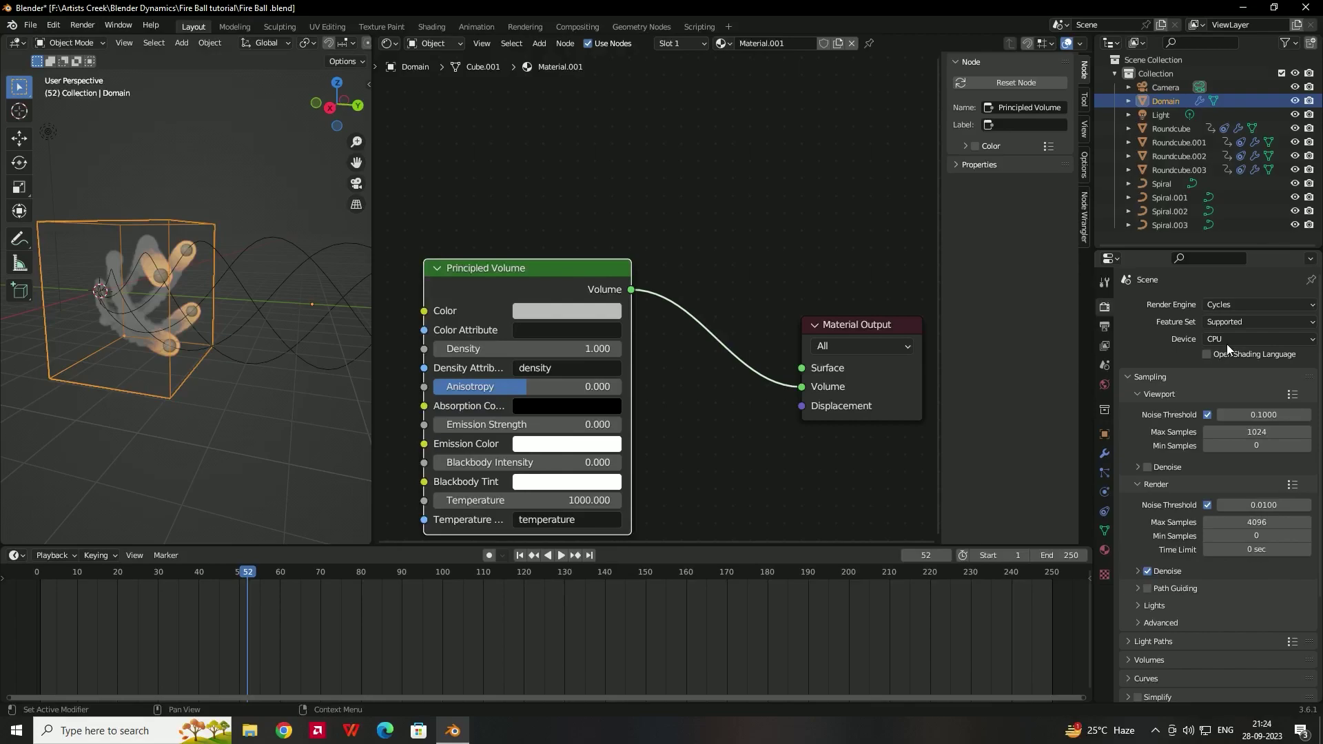
click(1250, 340)
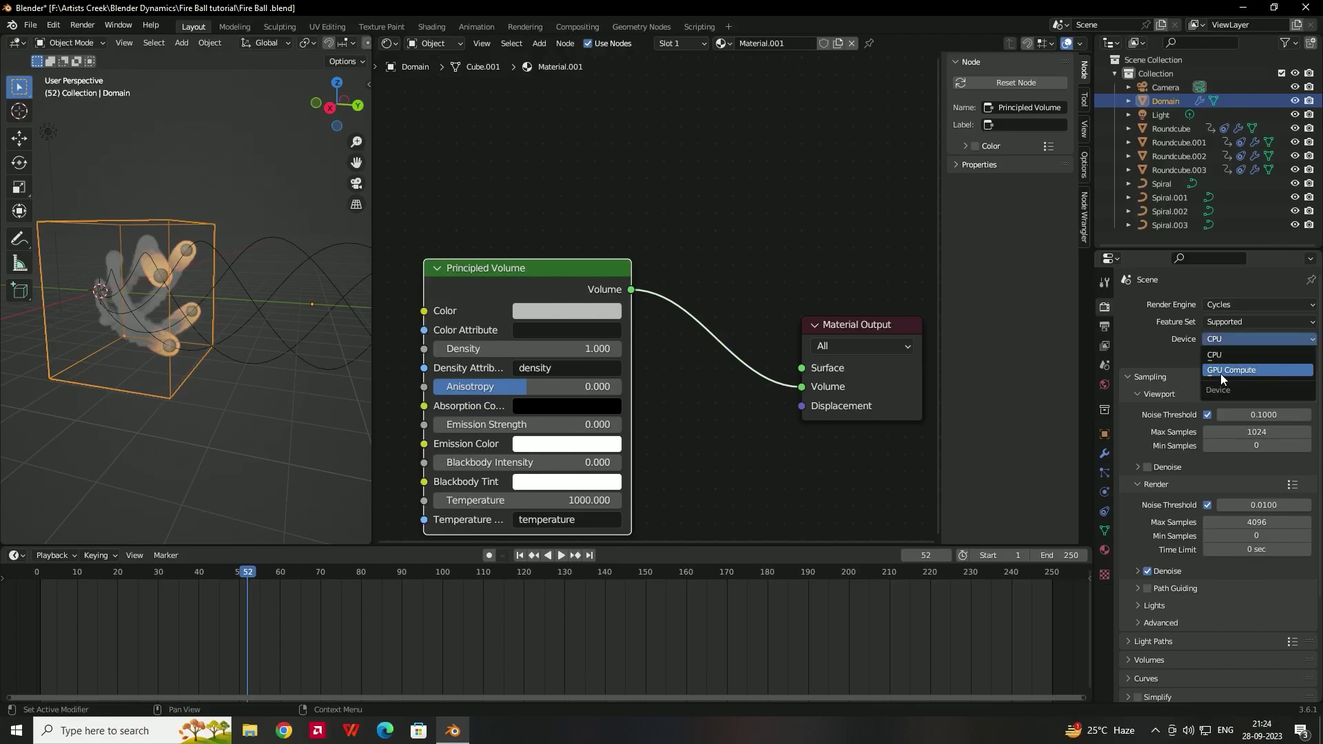
click(1221, 374)
Widen the 3D viewport, switch it to Rendered shading, and inspect the smoke around the spheres.
drag(372, 145, 566, 144)
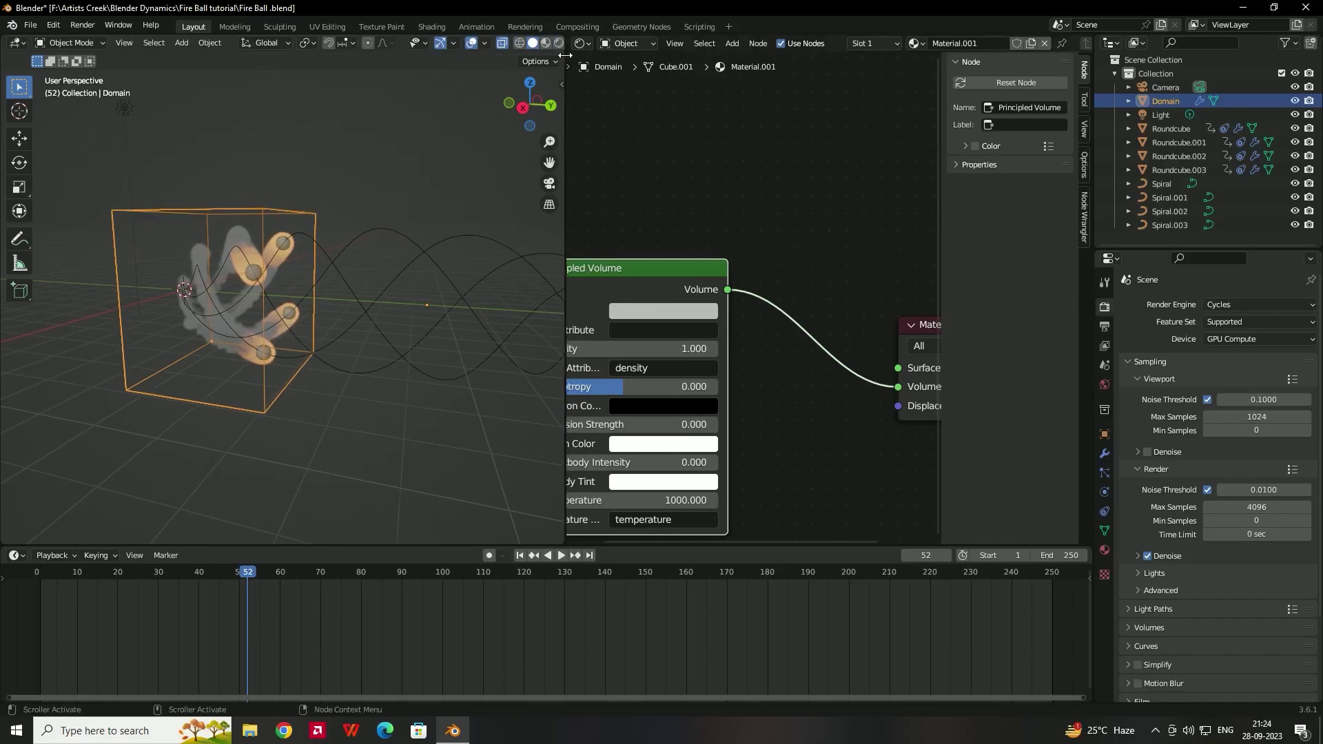
click(558, 44)
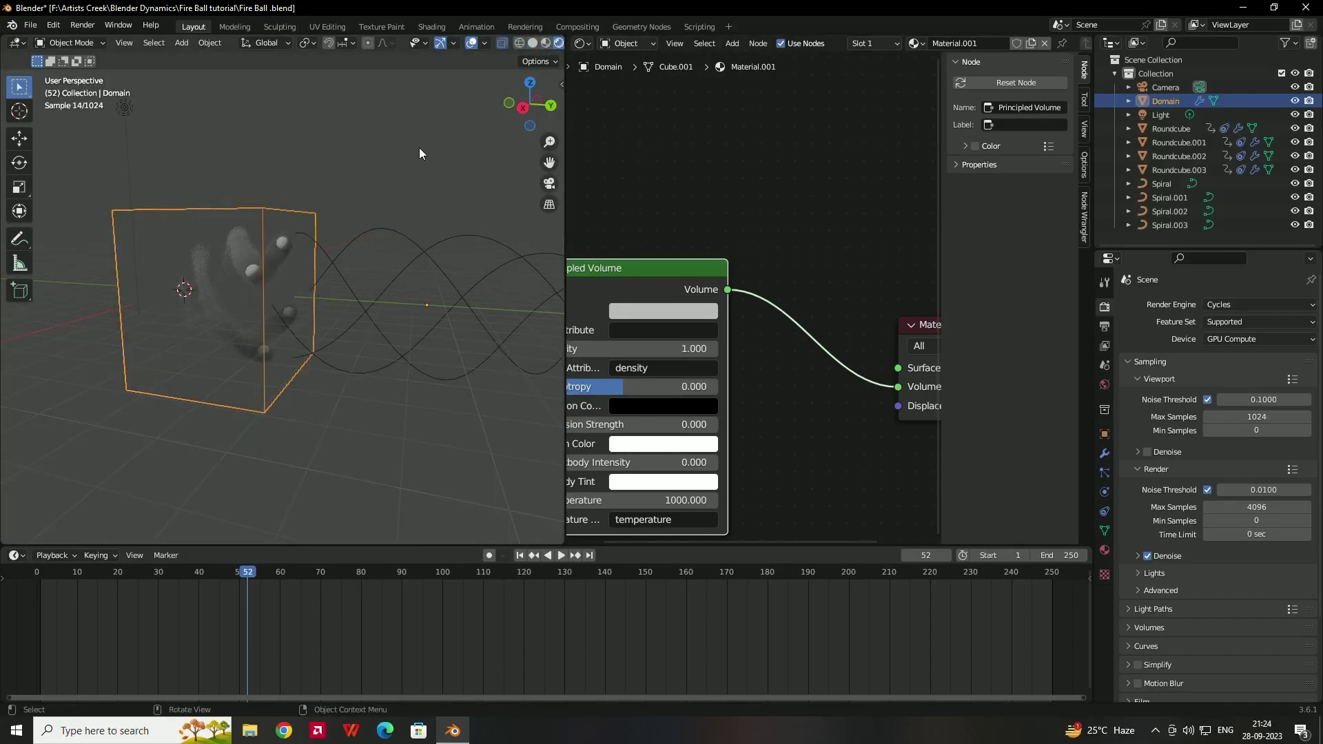
scroll(260, 272, up, 4)
middle_drag(259, 271, 375, 256)
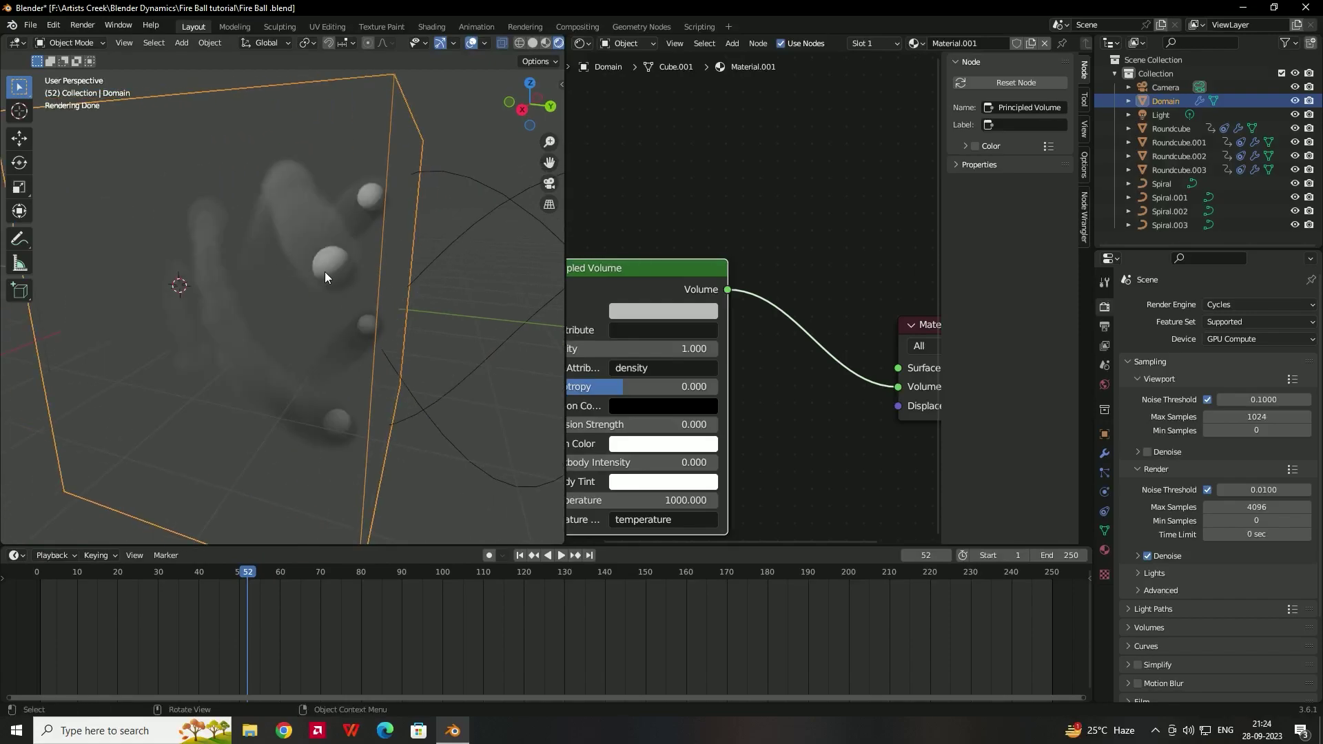
scroll(324, 271, down, 4)
mouse_move(366, 280)
alt+middle_down()
mouse_move(400, 270)
mouse_move(375, 277)
alt+middle_up()
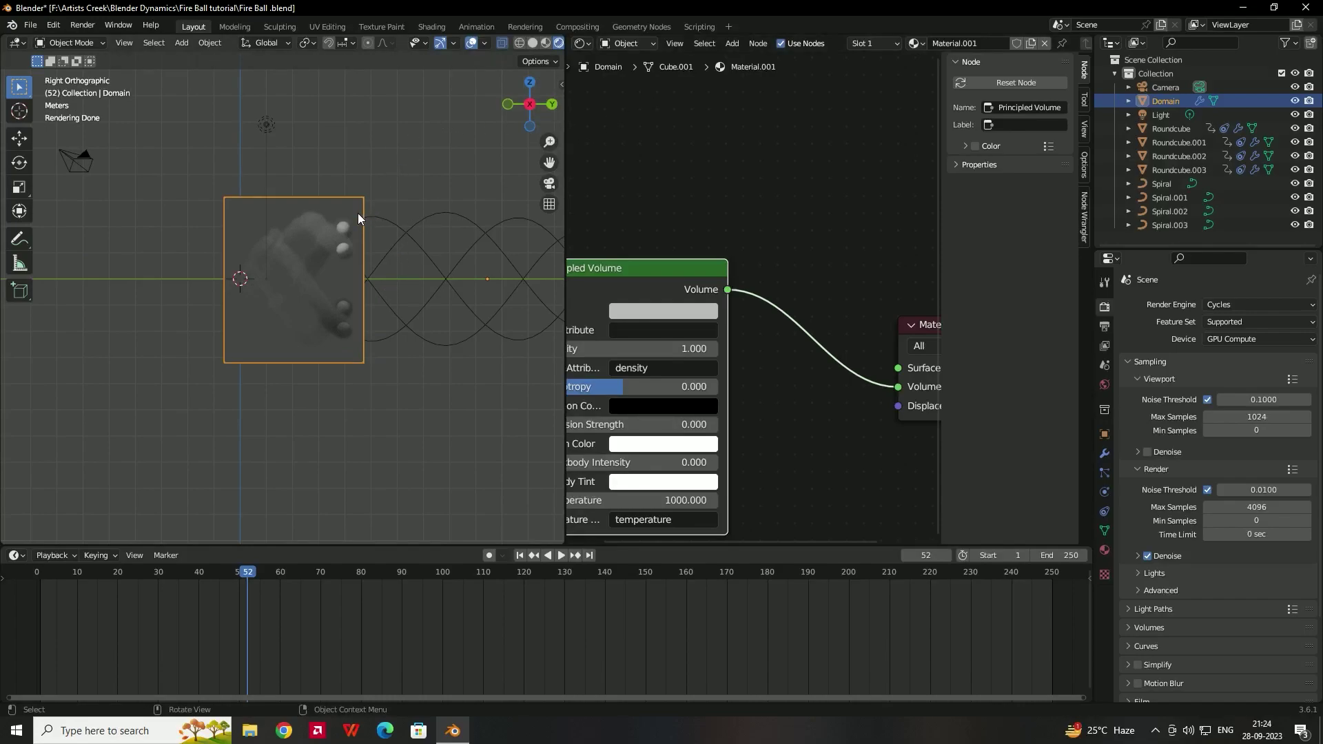
Add an area light to the scene from the right orthographic view.
key(shift+a)
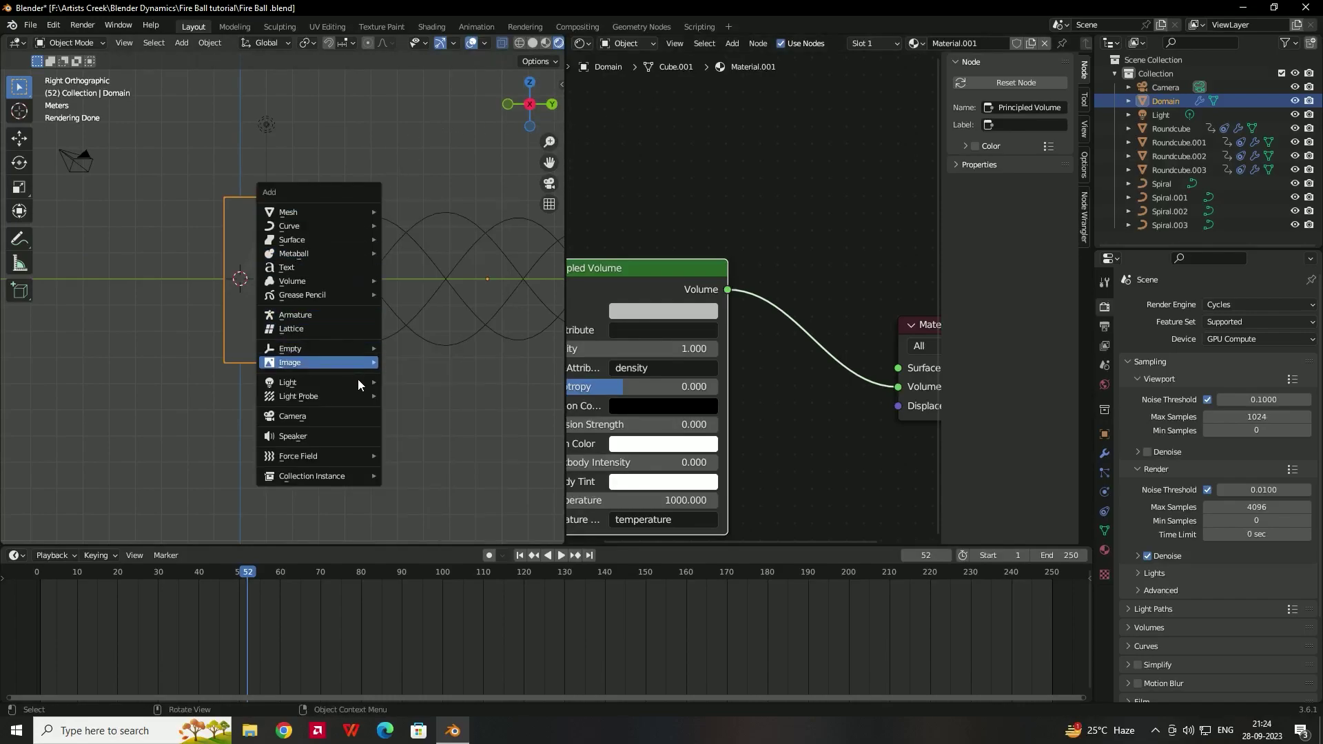
mouse_move(358, 382)
click(425, 429)
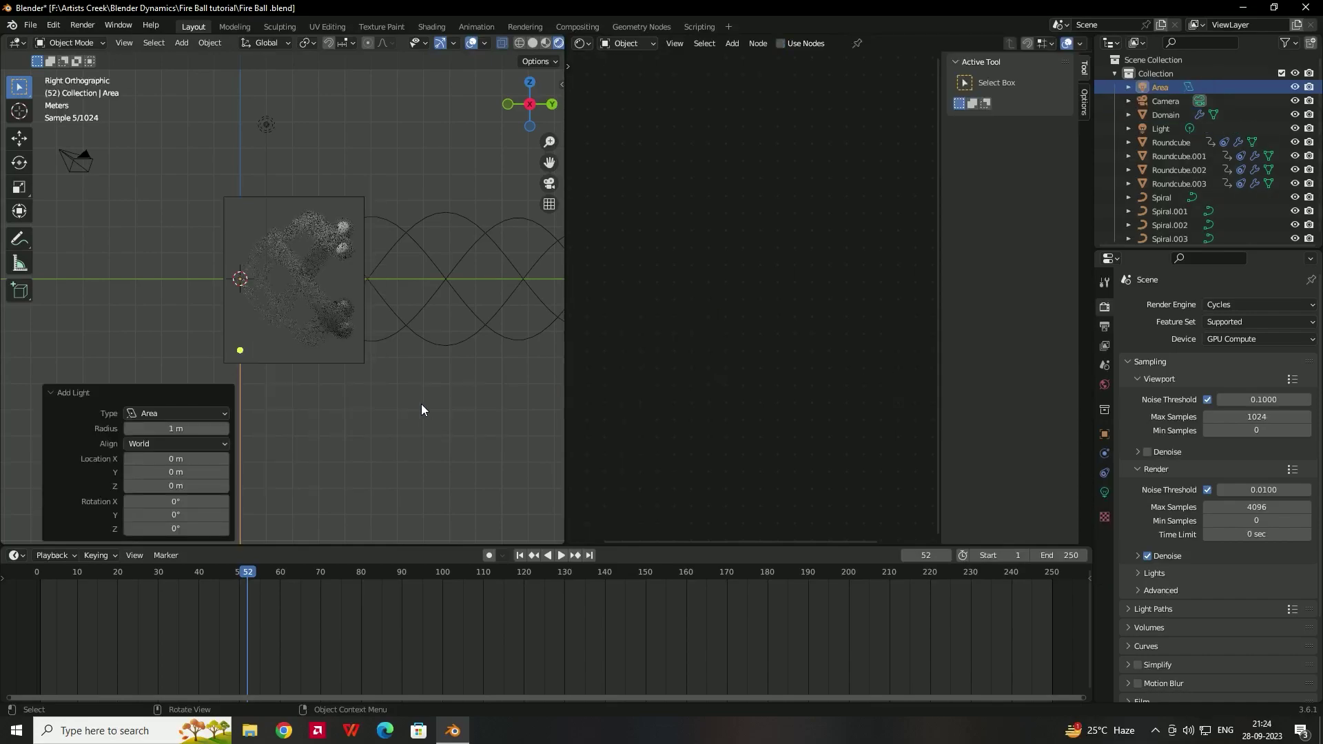
Move the area light diagonally above the far end of the spirals and rotate it about 43.9° to face the domain.
scroll(283, 324, down, 2)
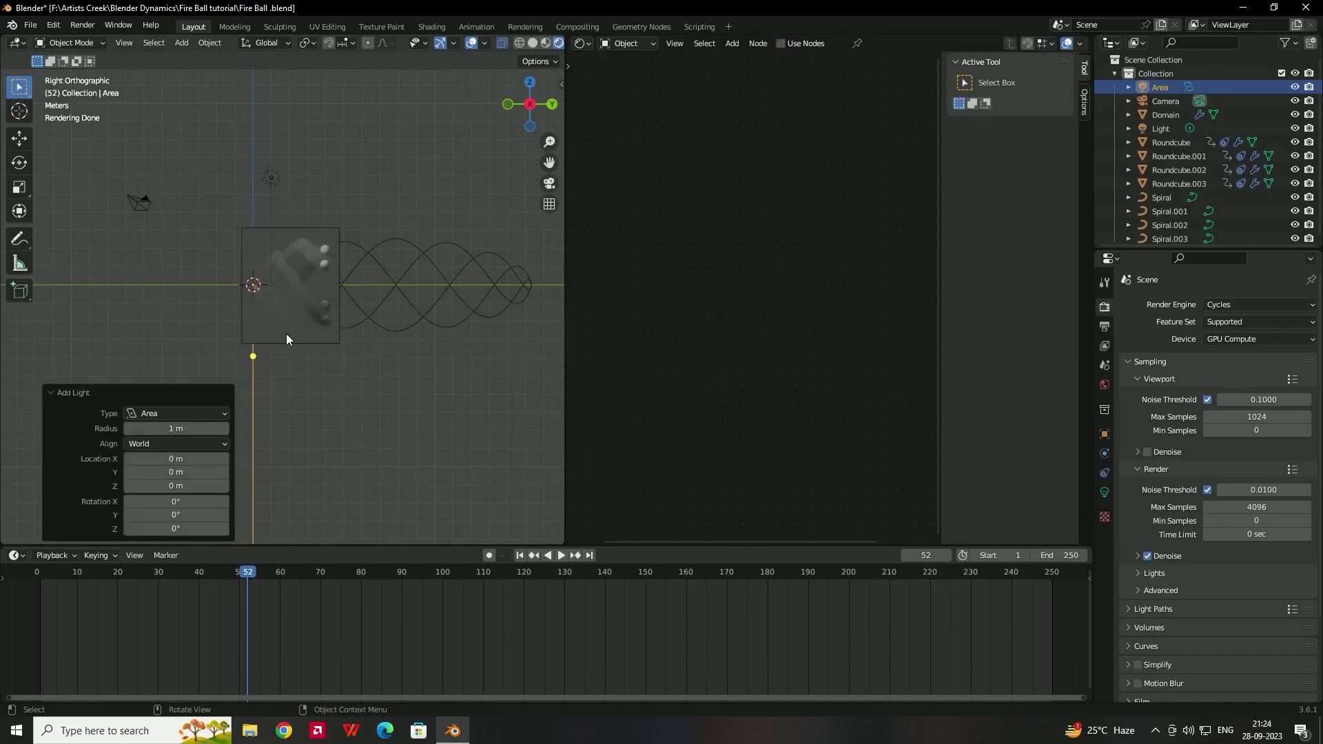
key(g)
click(524, 150)
scroll(524, 151, down, 3)
key(g)
click(477, 142)
key(r)
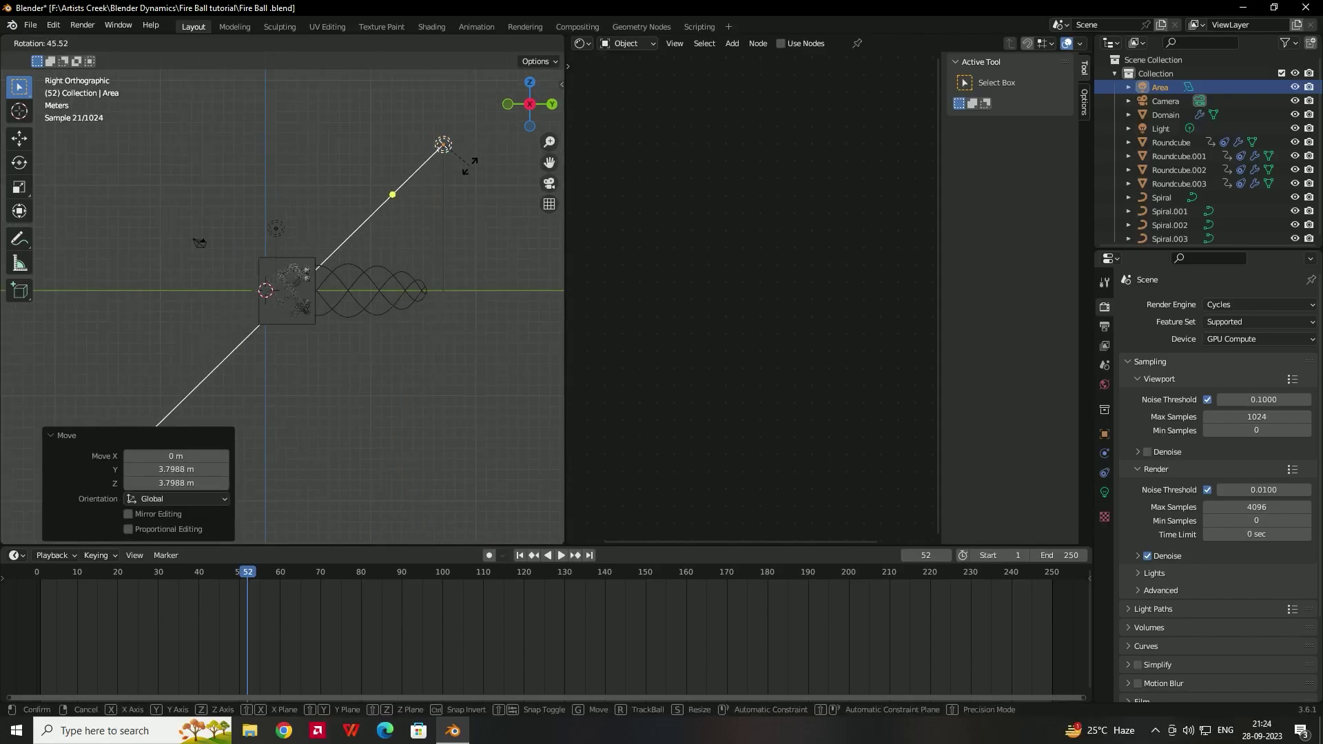
click(470, 171)
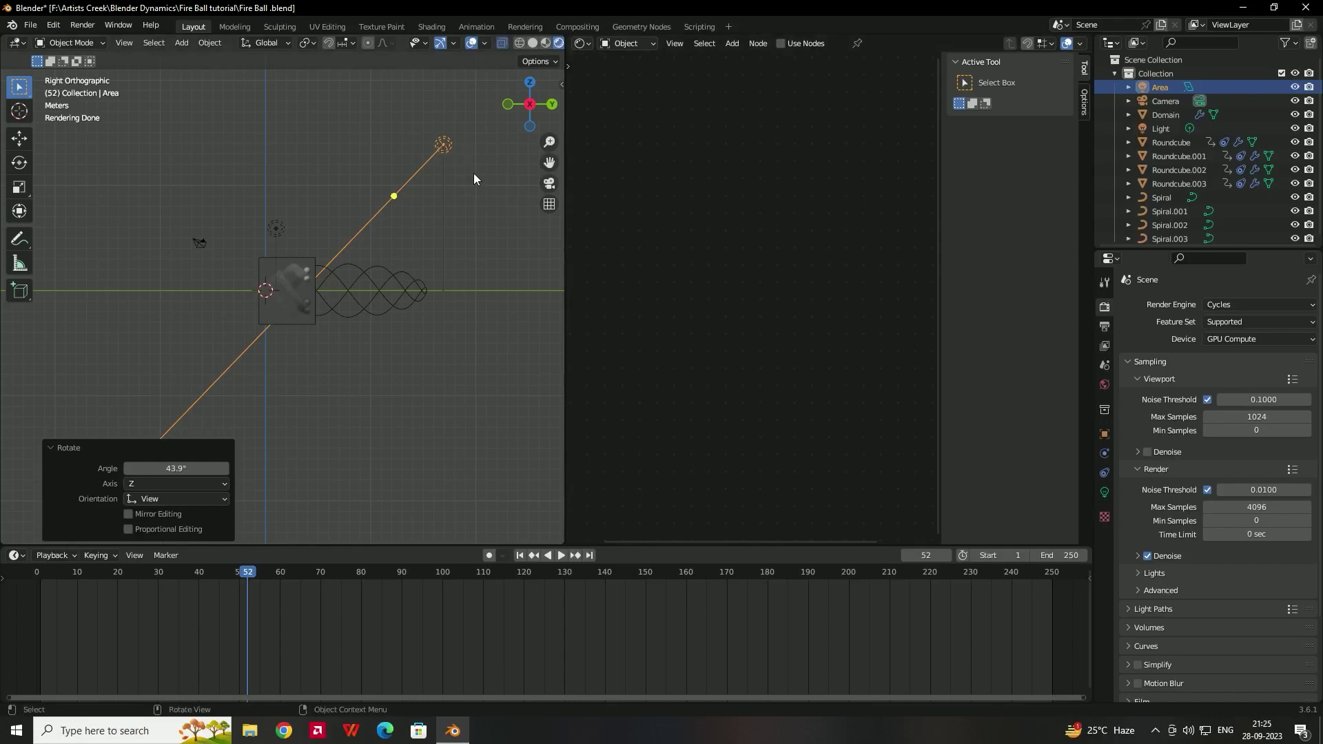
Give the area light an orange color and set its power to 28000 W.
click(1105, 492)
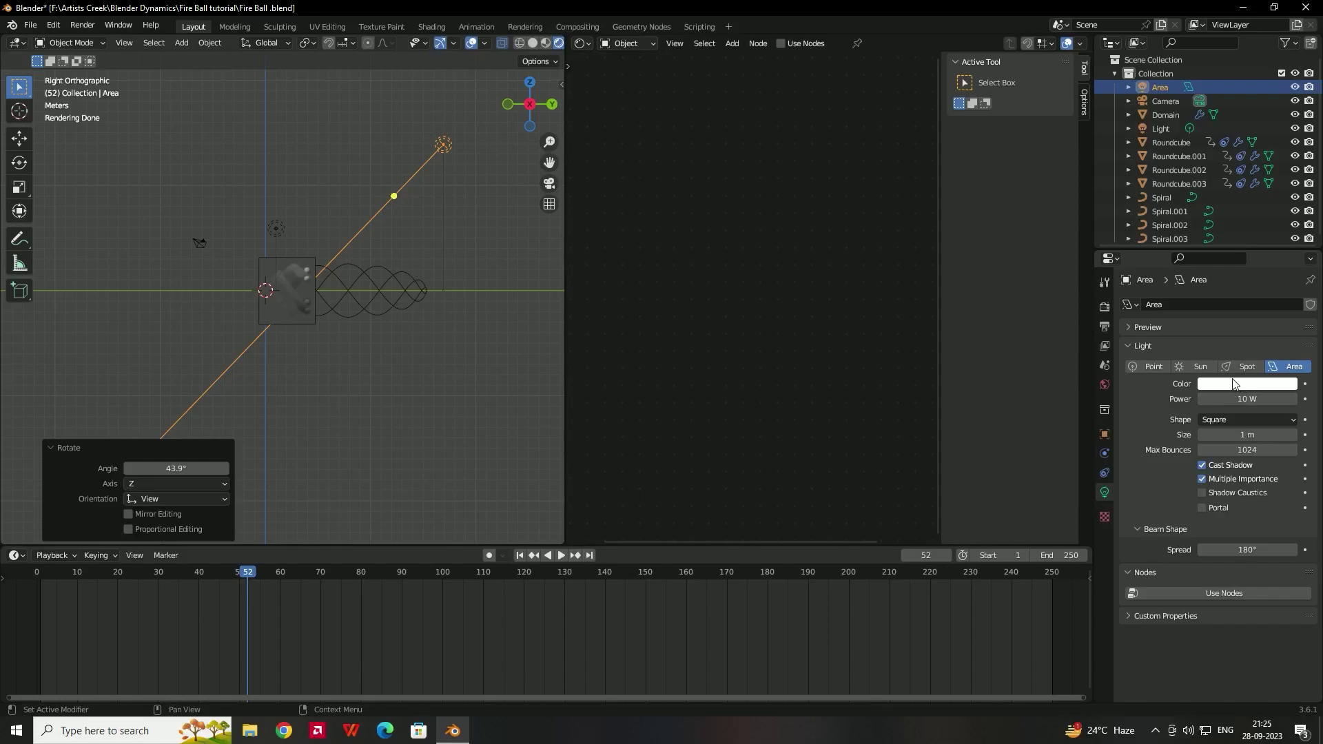
scroll(312, 255, up, 4)
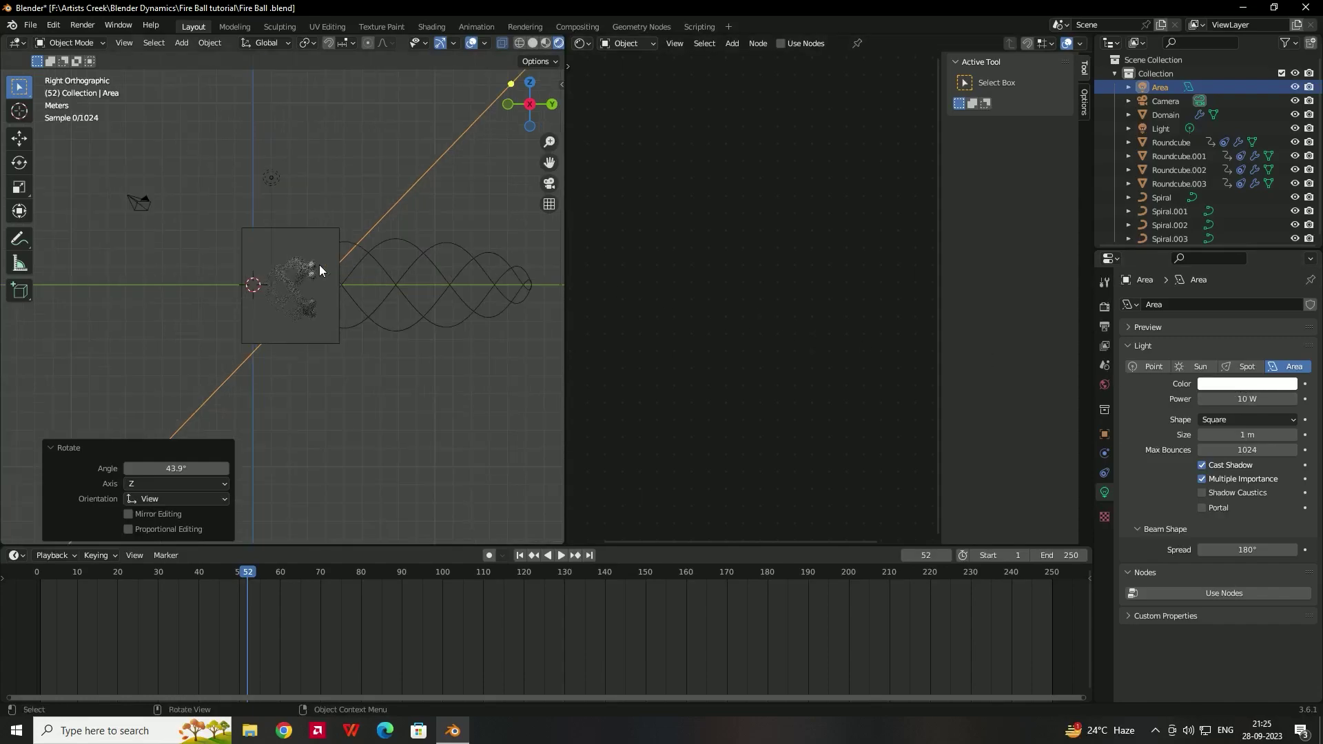
click(1254, 387)
drag(1222, 279, 1203, 284)
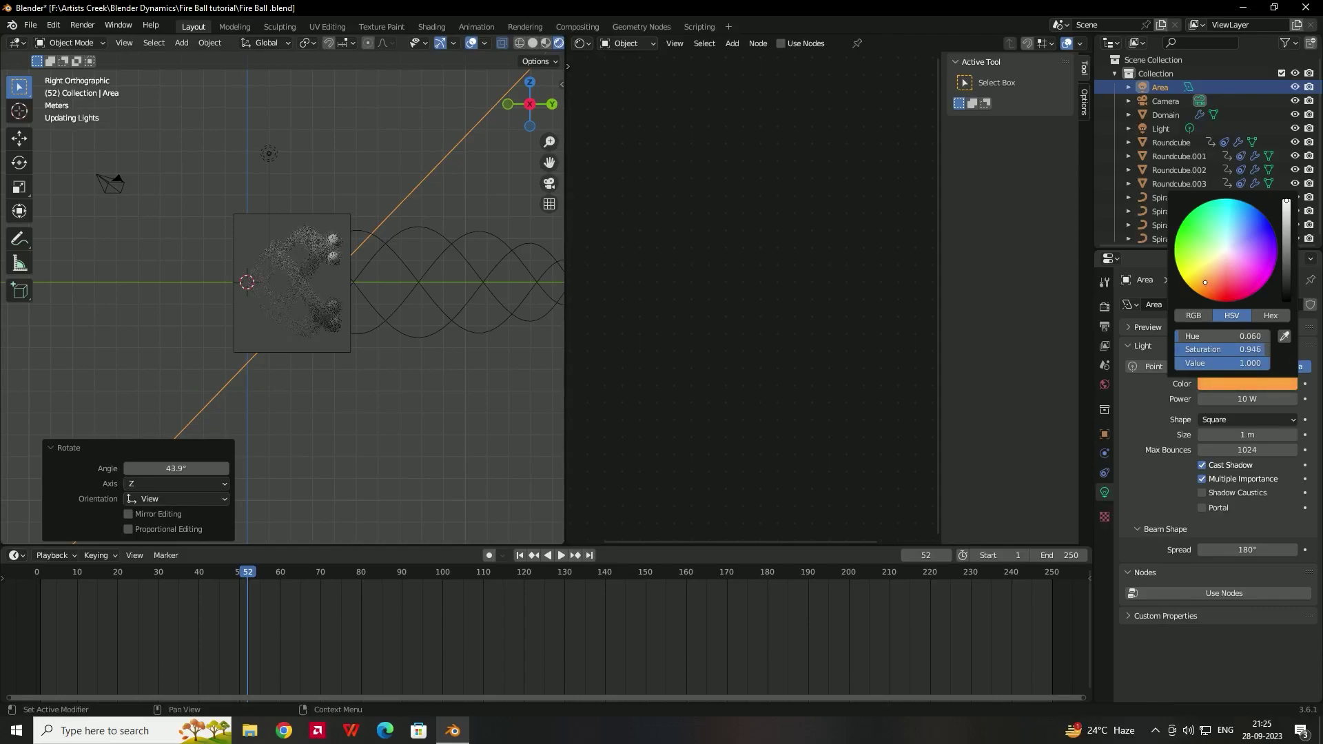
click(1225, 398)
text(28000)
key(Return)
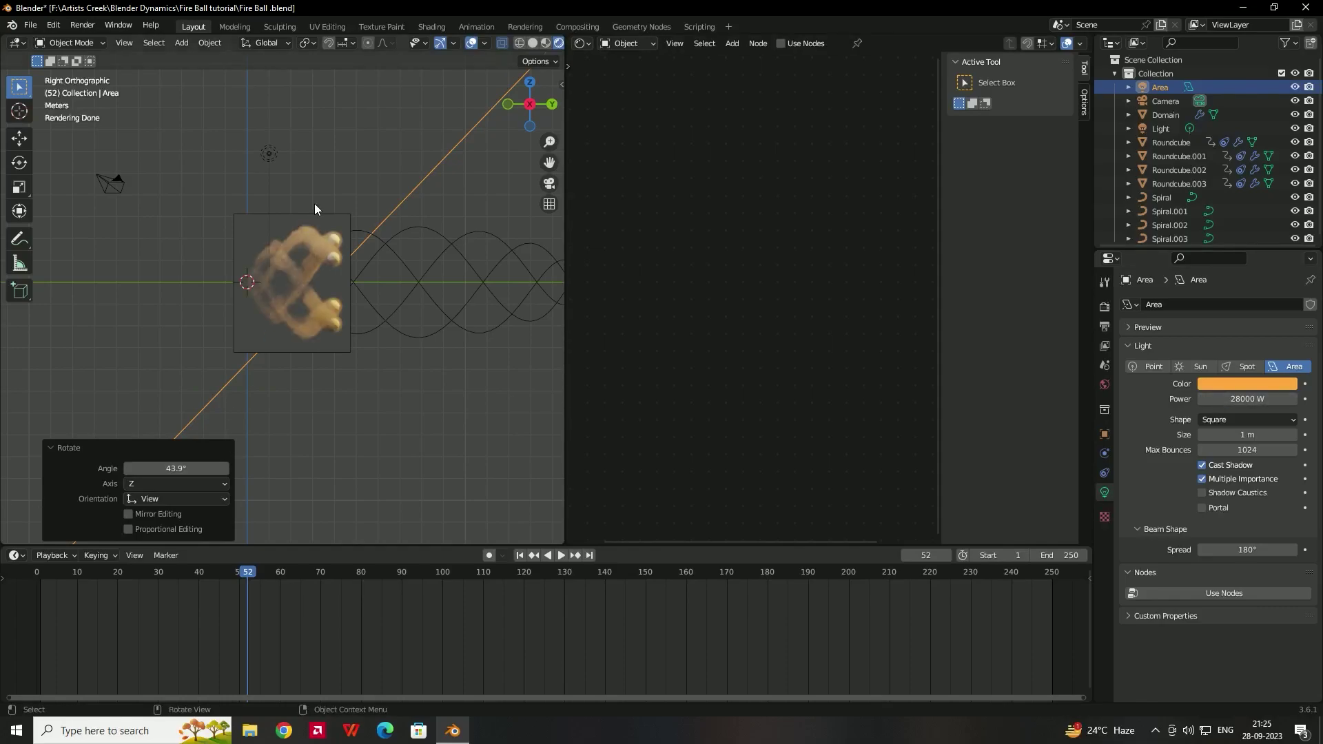
Change the area light's shape to Rectangle with size X 6 m and Y 5 m.
scroll(315, 214, up, 3)
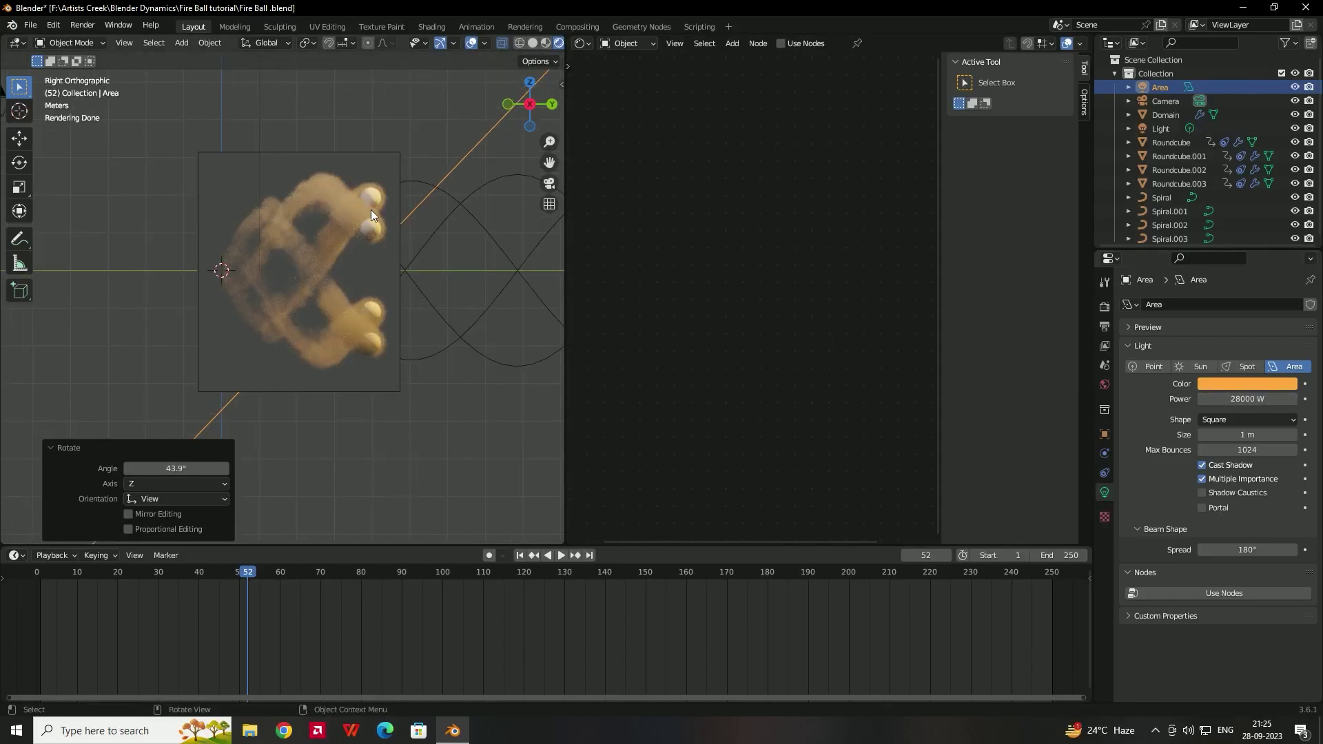
click(1225, 418)
click(1234, 454)
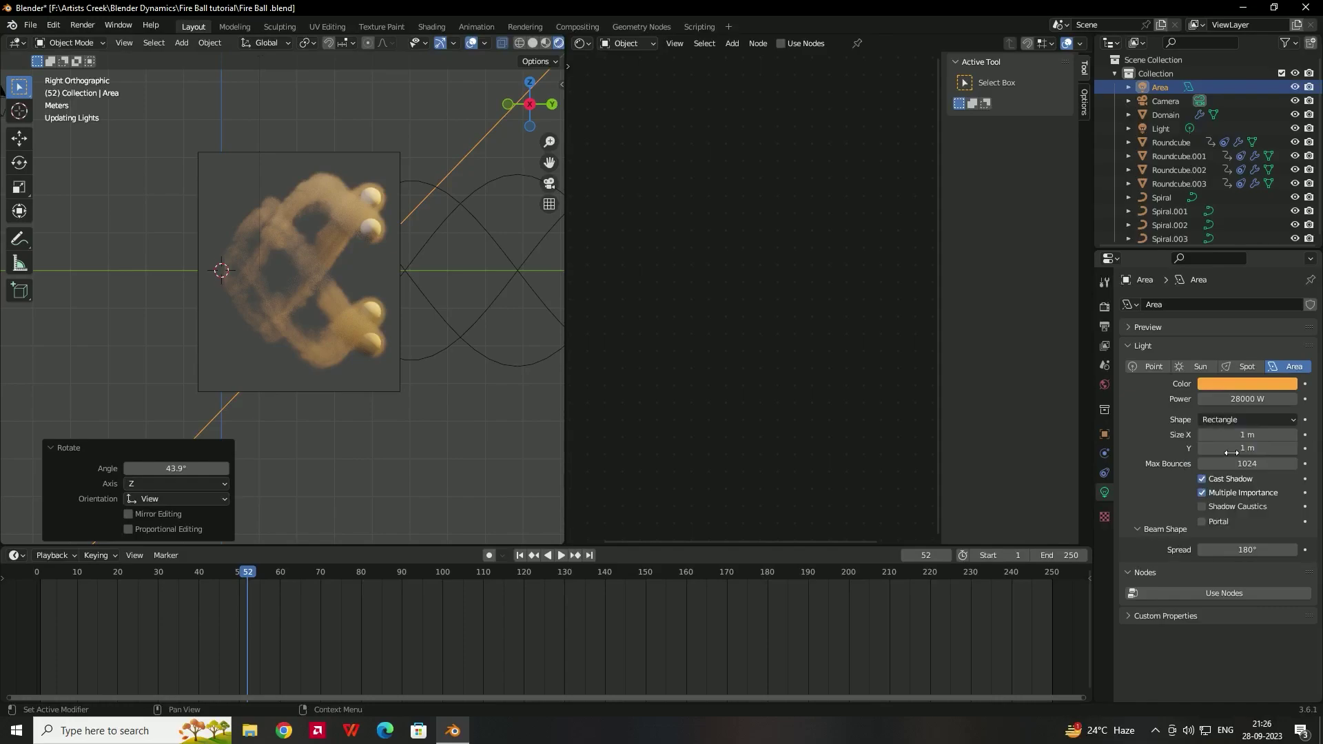
click(1230, 435)
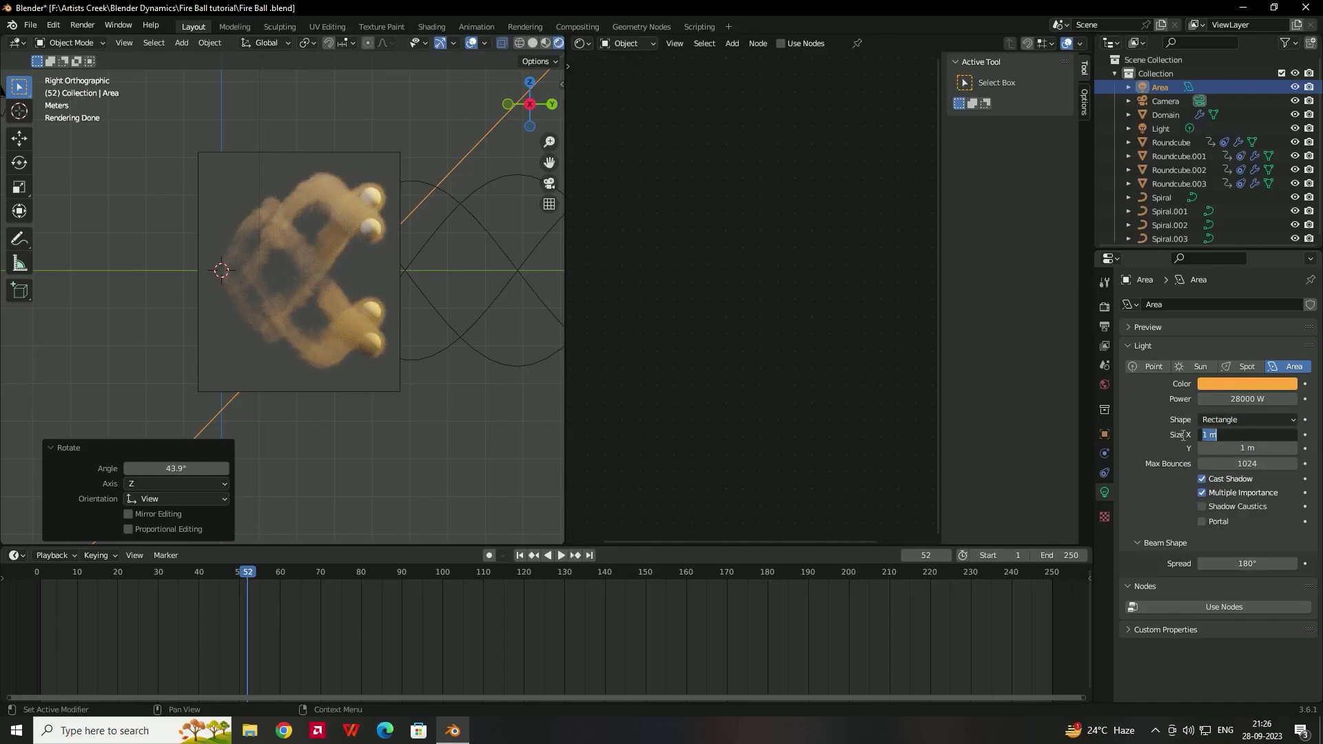
text(6)
key(Tab)
text(5)
key(Return)
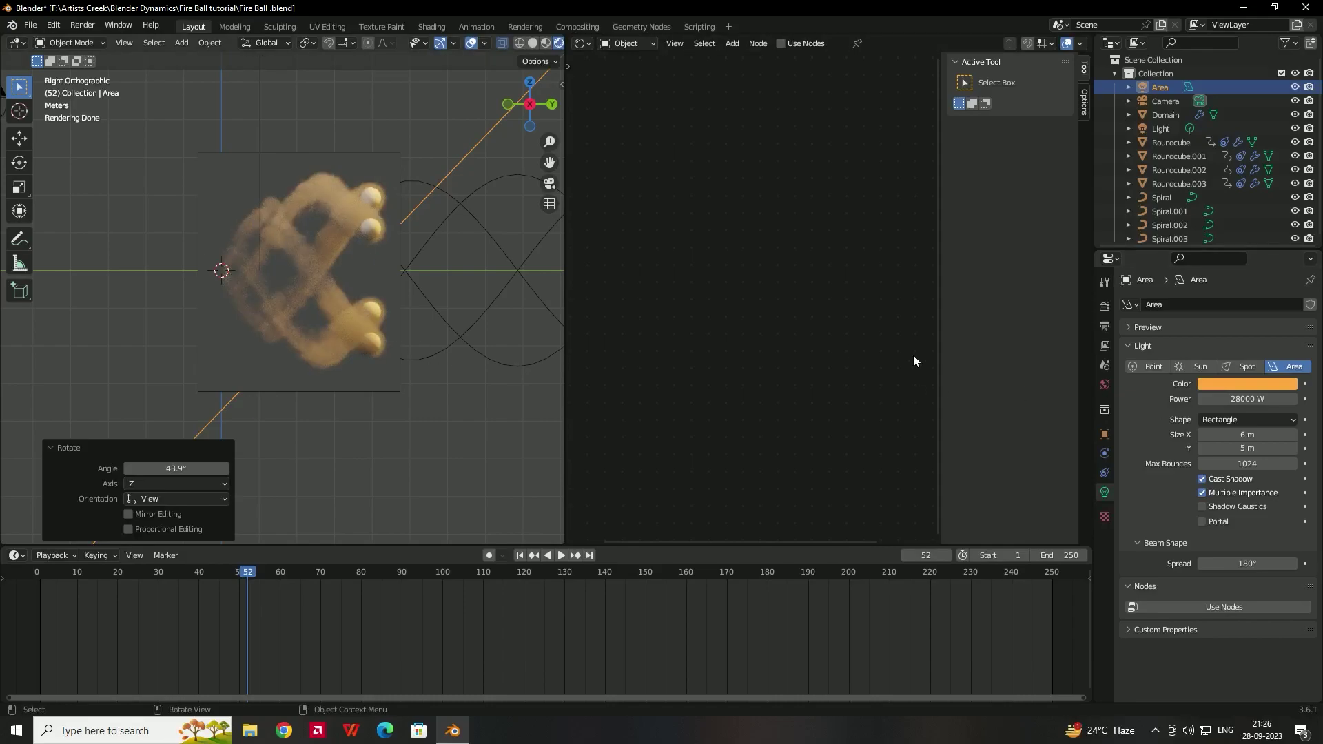
Set the world background strength to 0, check the lit smoke in perspective, and deselect the area light.
click(1103, 385)
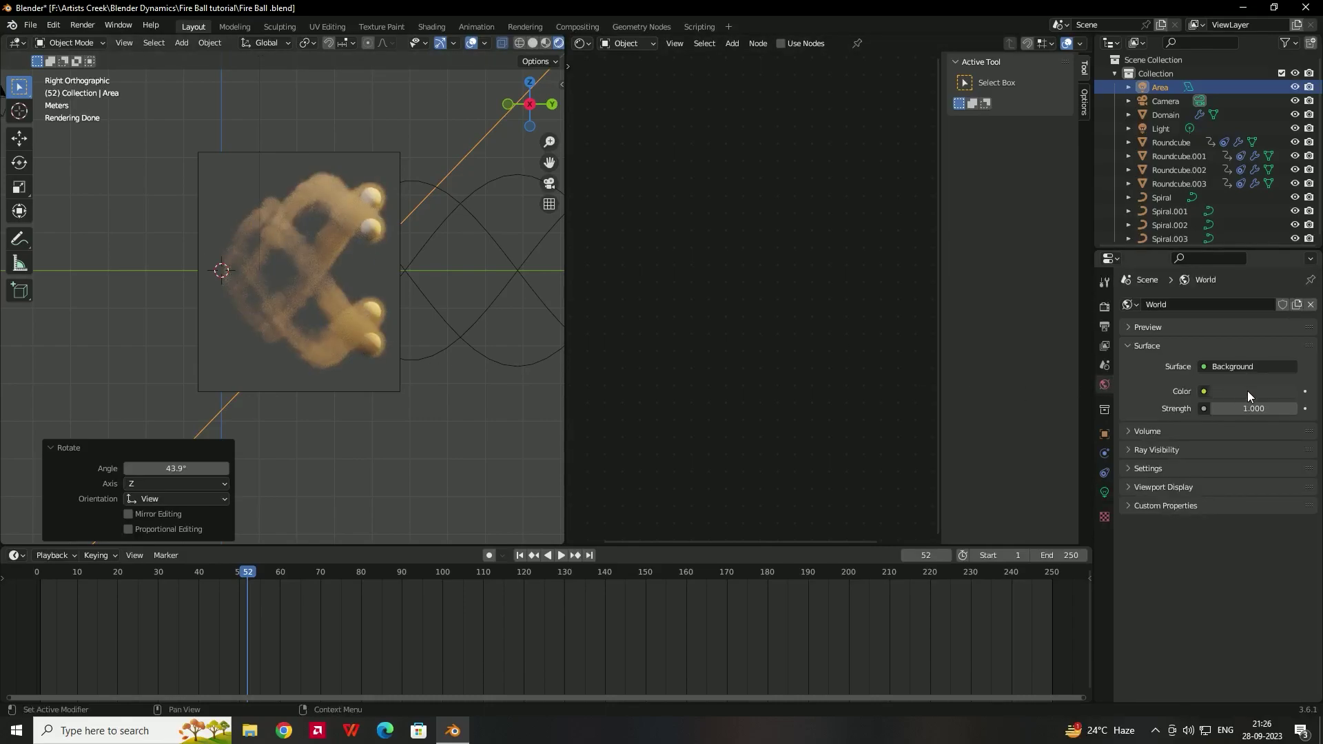
drag(1251, 410, 1170, 410)
middle_drag(433, 320, 387, 334)
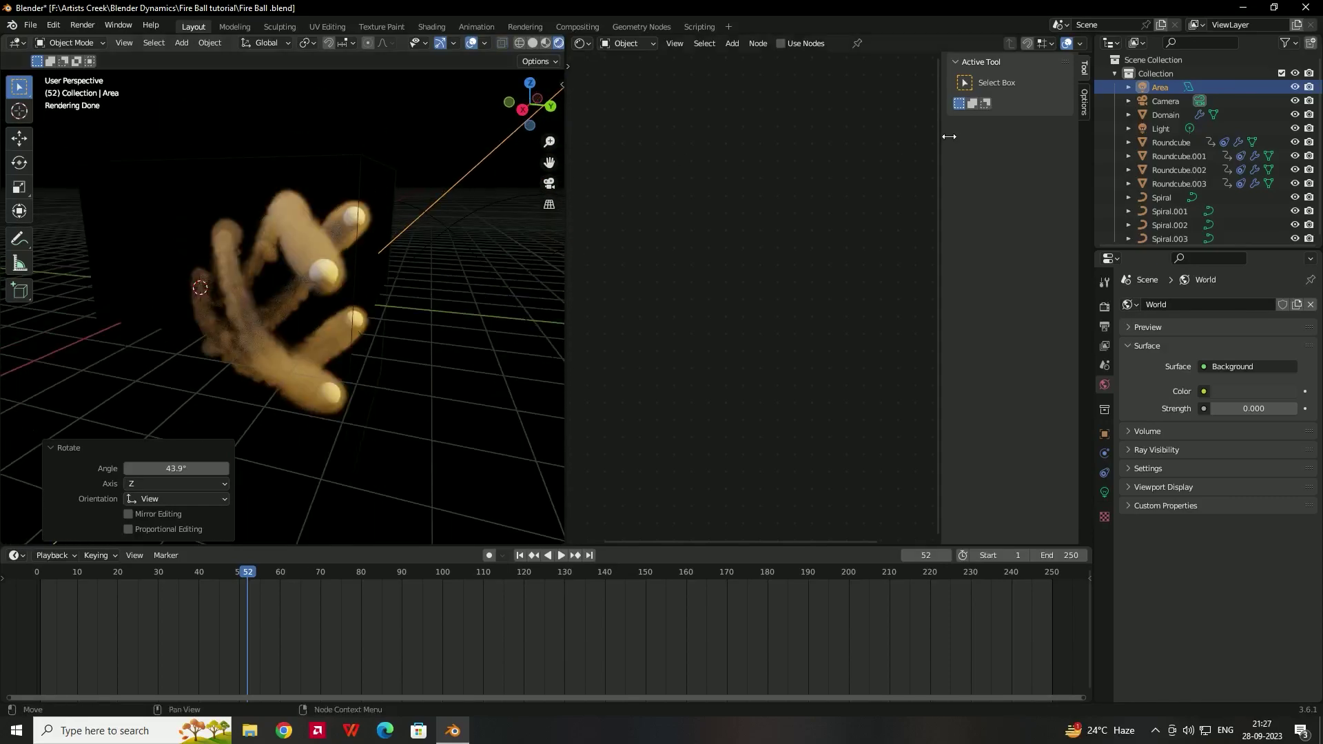
click(362, 138)
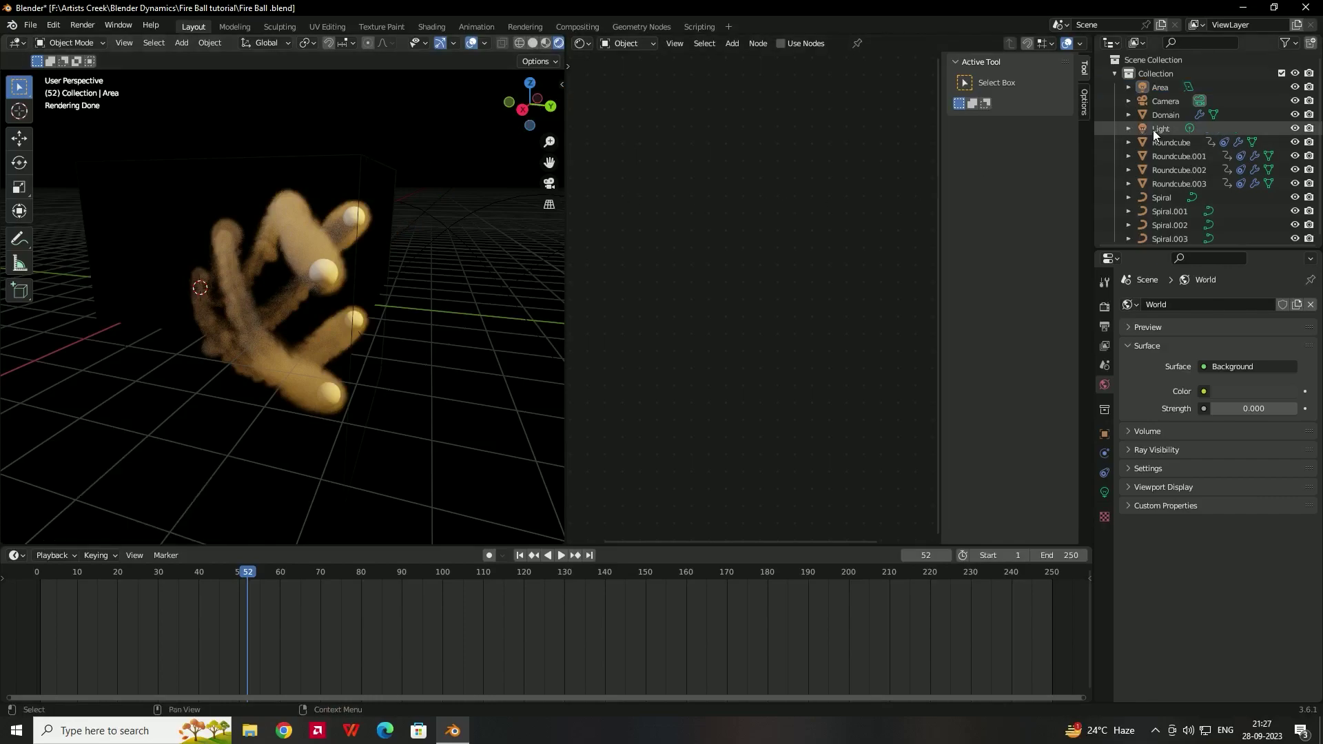
Select the Domain and add a Color Ramp node in front of the Principled Volume in its material.
click(1167, 117)
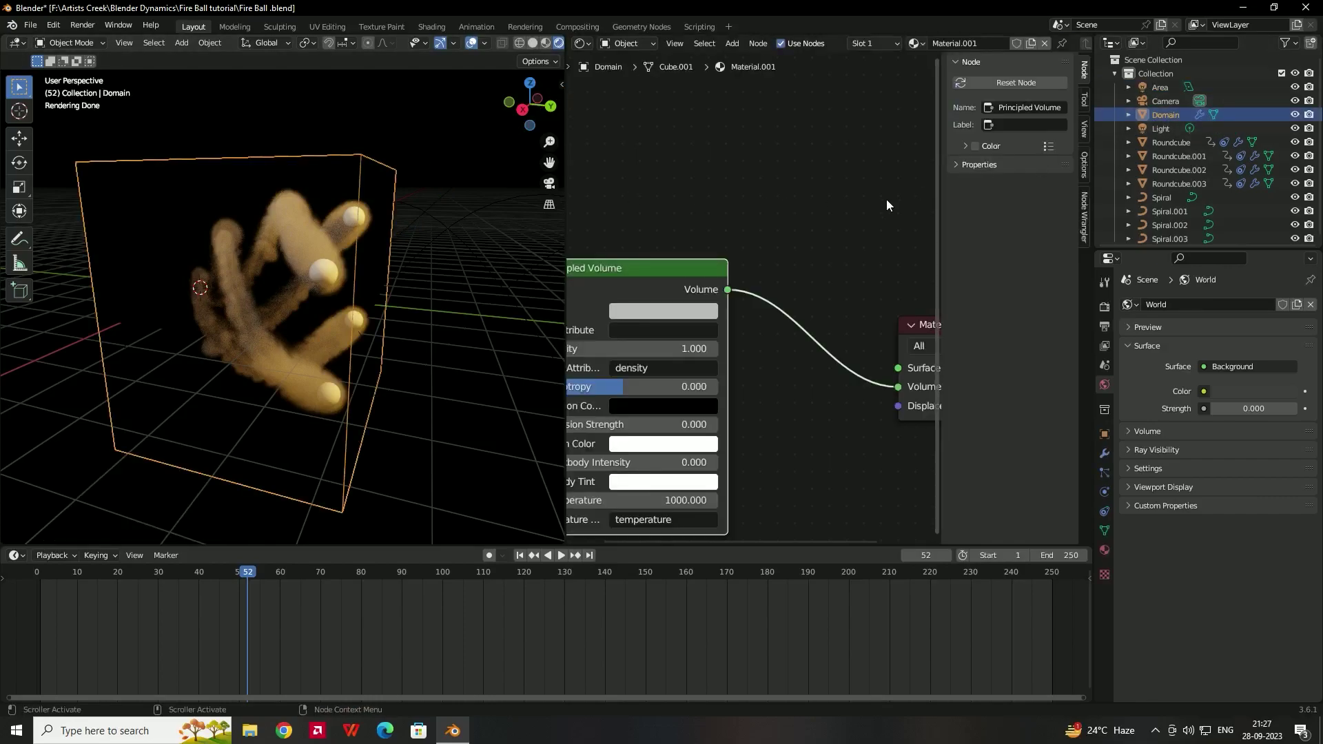
scroll(771, 299, down, 1)
middle_drag(770, 299, 932, 246)
scroll(649, 248, down, 1)
middle_drag(662, 247, 795, 291)
click(659, 277)
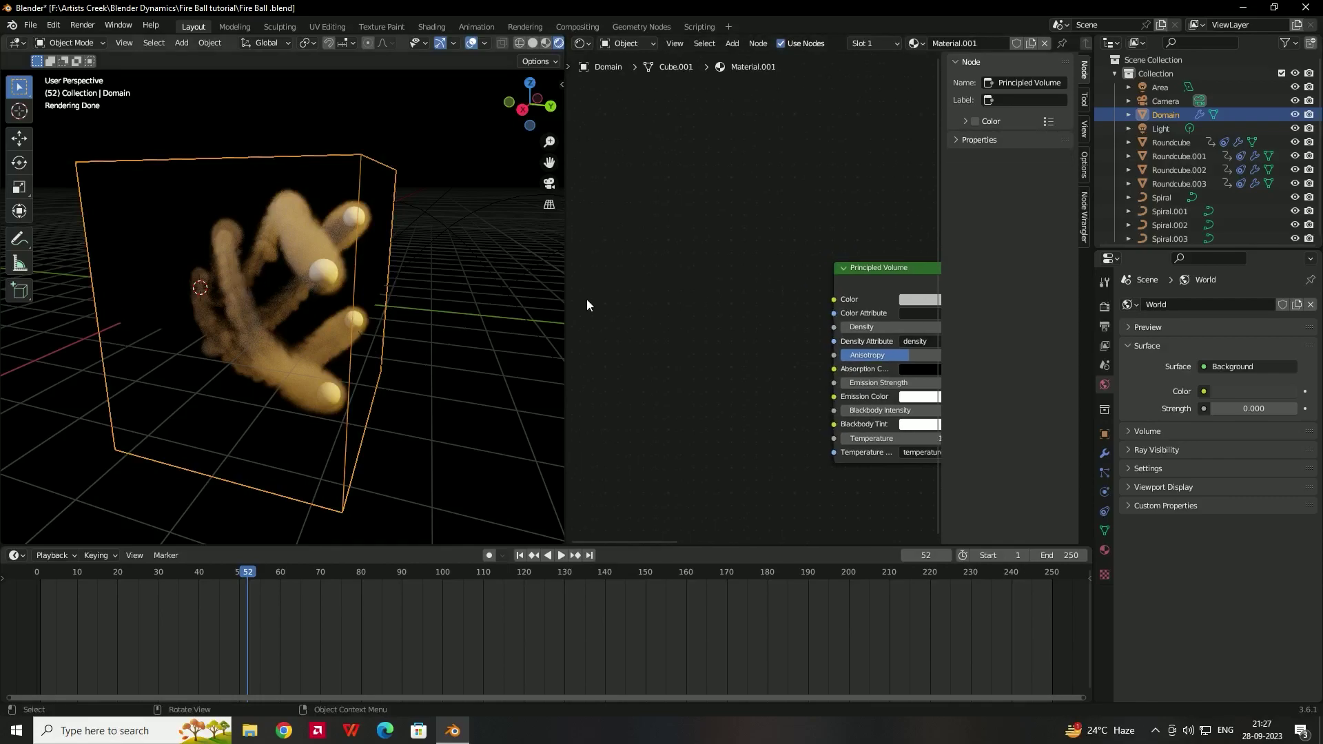
key(shift+a)
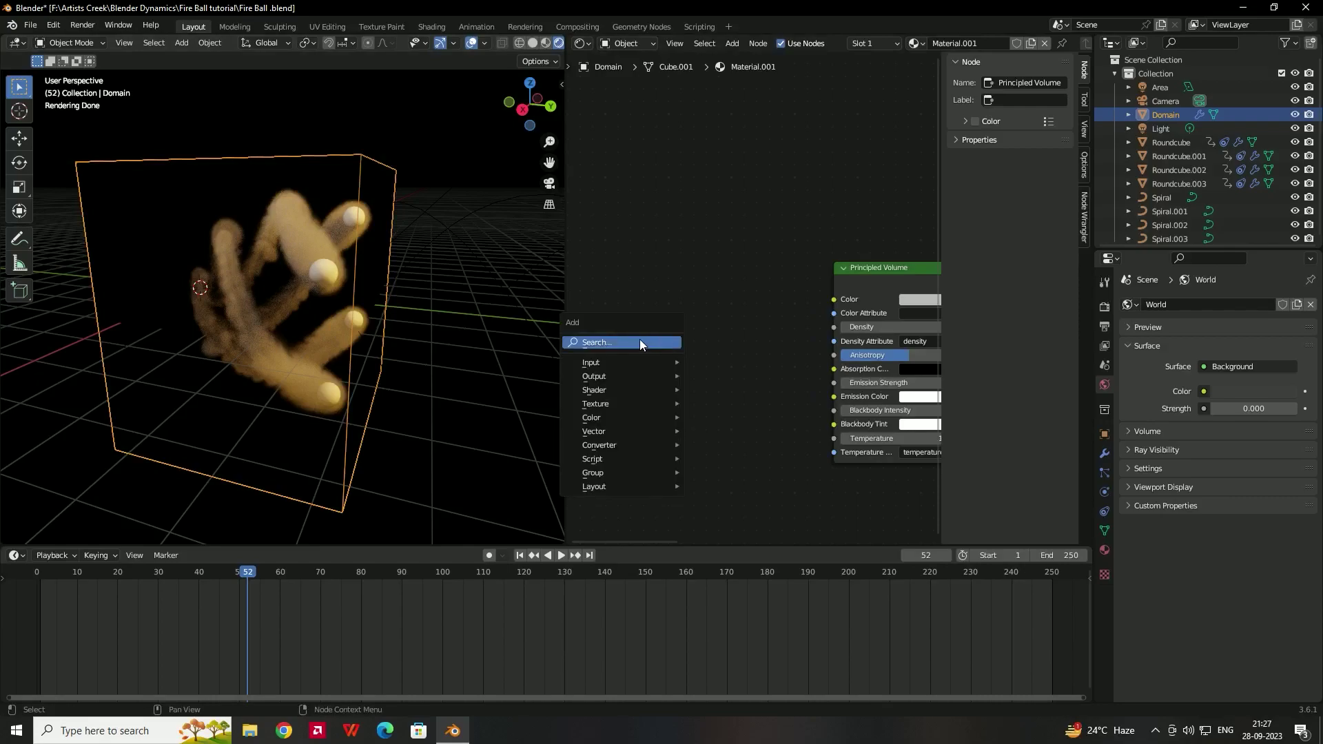
click(639, 339)
text(color)
key(Return)
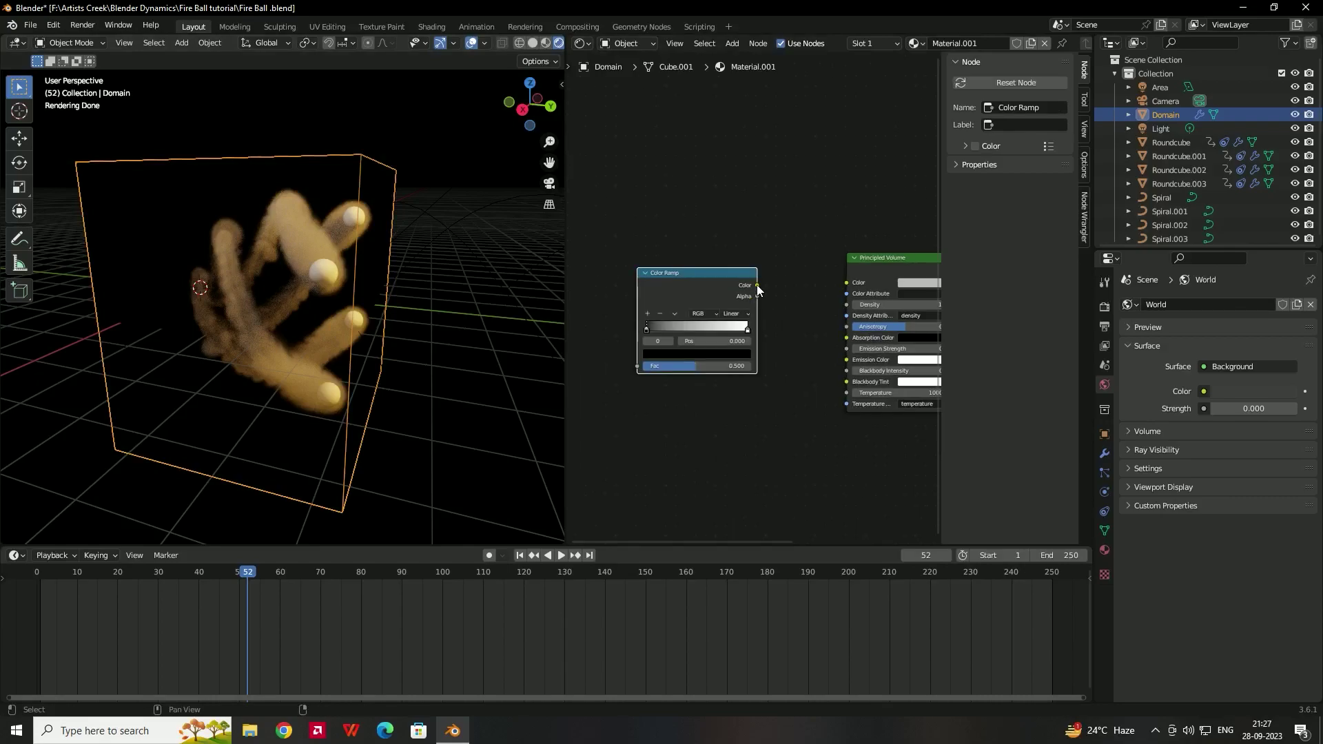
Connect the Color Ramp to the Principled Volume's Color input and move its black stop to position 0.064.
drag(756, 285, 846, 282)
click(741, 217)
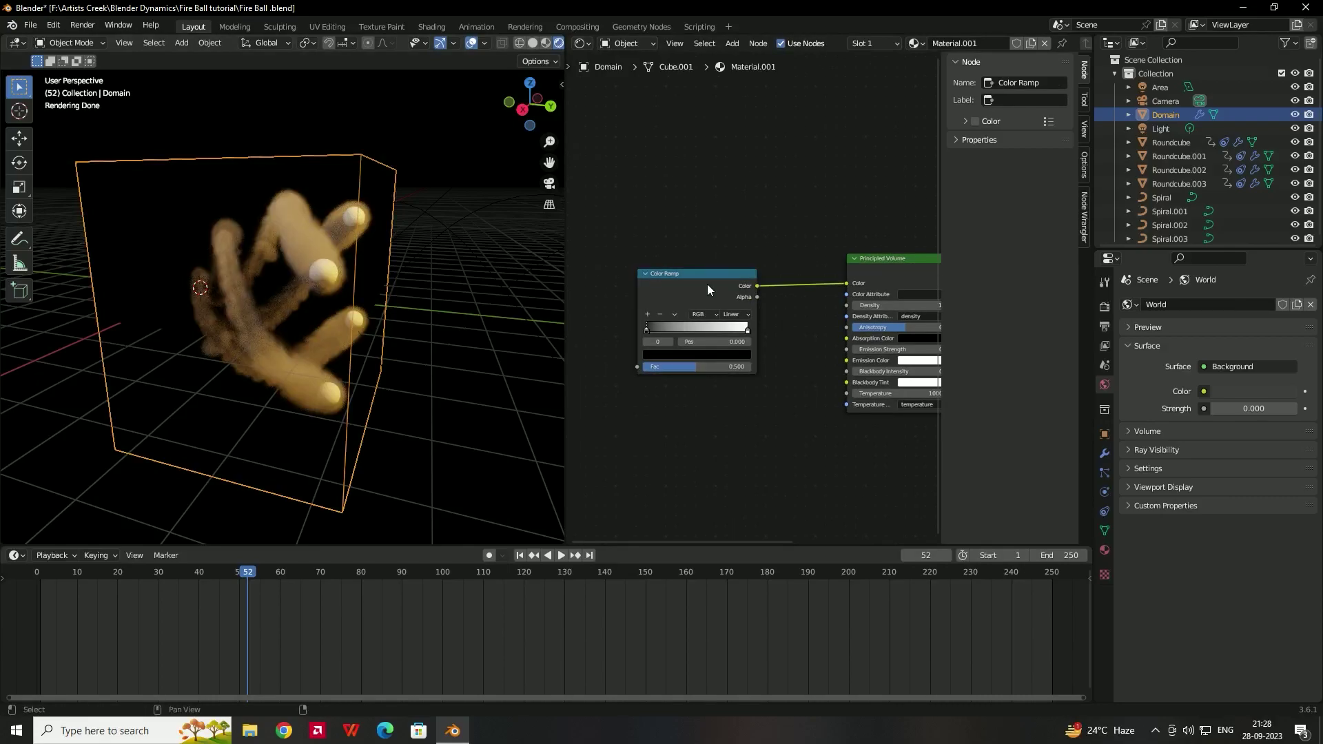
scroll(635, 327, up, 3)
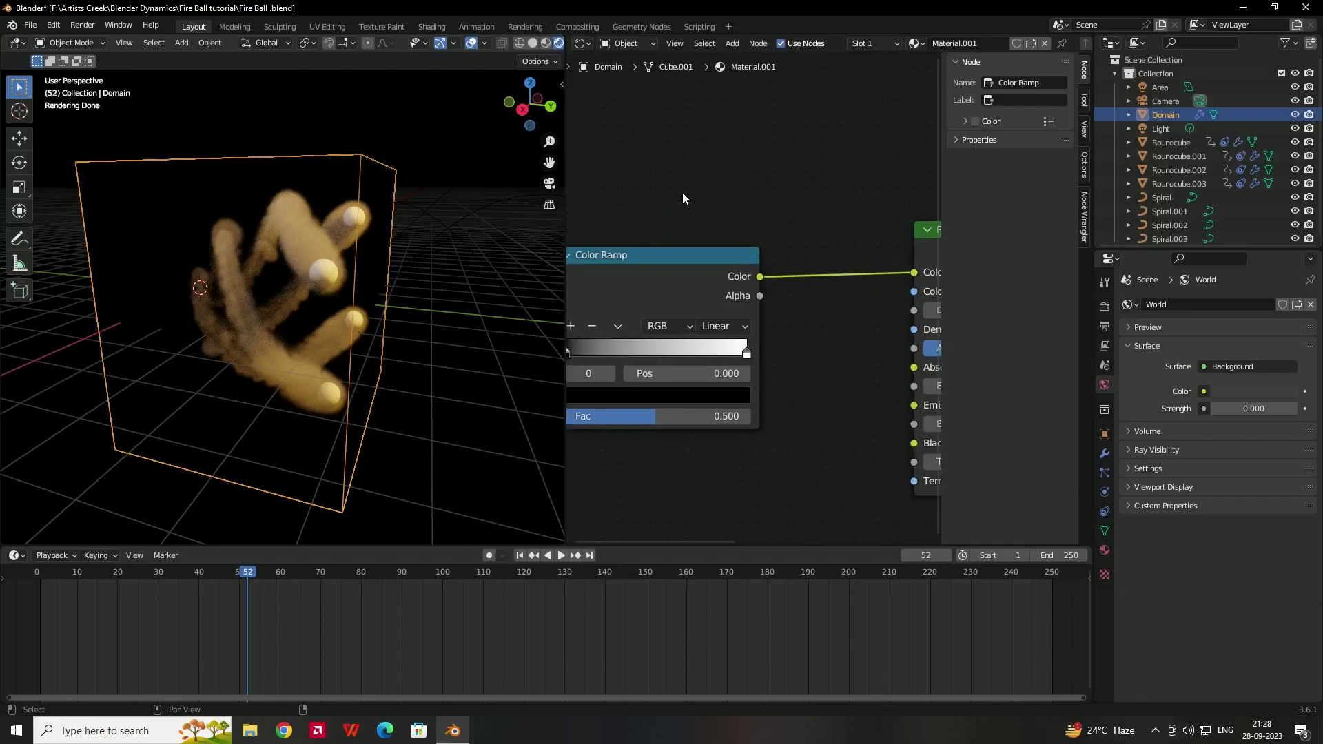
mouse_move(644, 361)
mouse_down()
mouse_move(743, 368)
mouse_move(657, 370)
mouse_up()
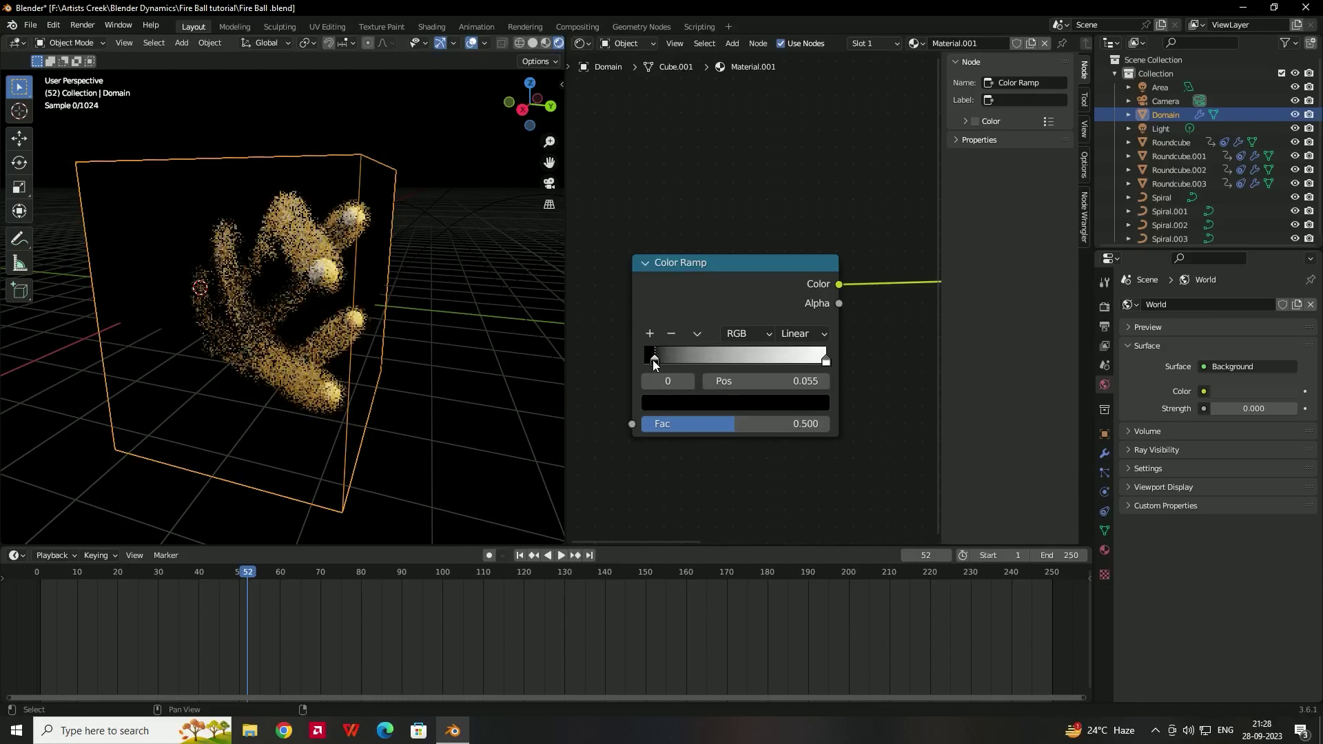
Add a Volume Info node before the Color Ramp and connect its Density output to the ramp's Fac input.
middle_drag(791, 212, 897, 298)
scroll(719, 201, down, 3)
middle_drag(623, 288, 697, 273)
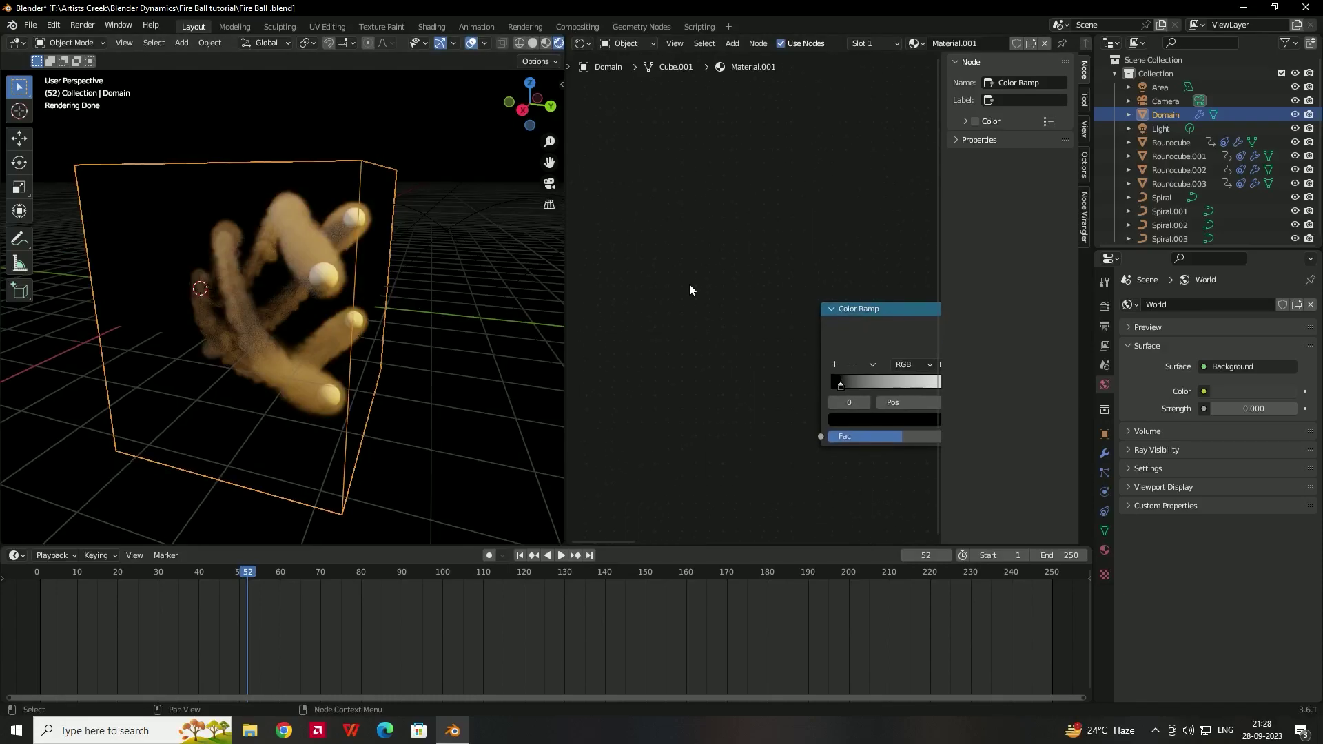
key(shift+a)
text(volum)
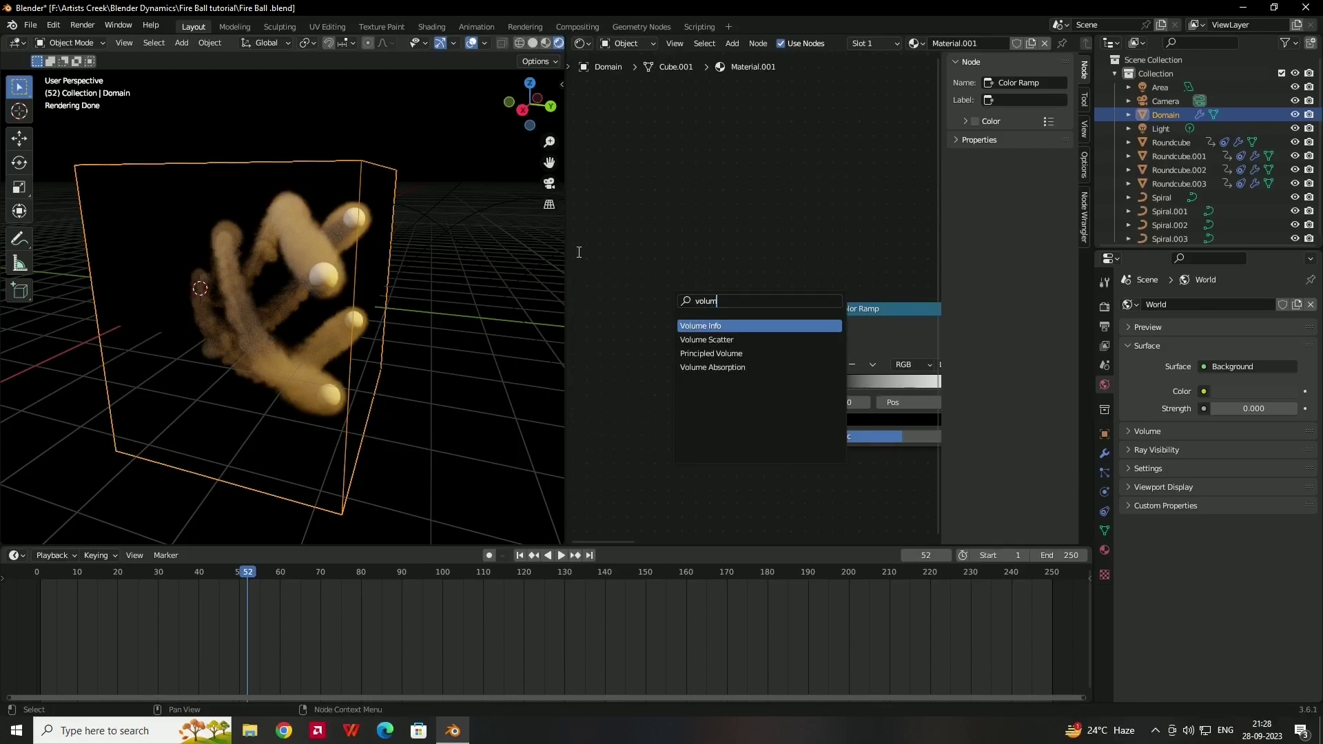
key(Return)
click(694, 293)
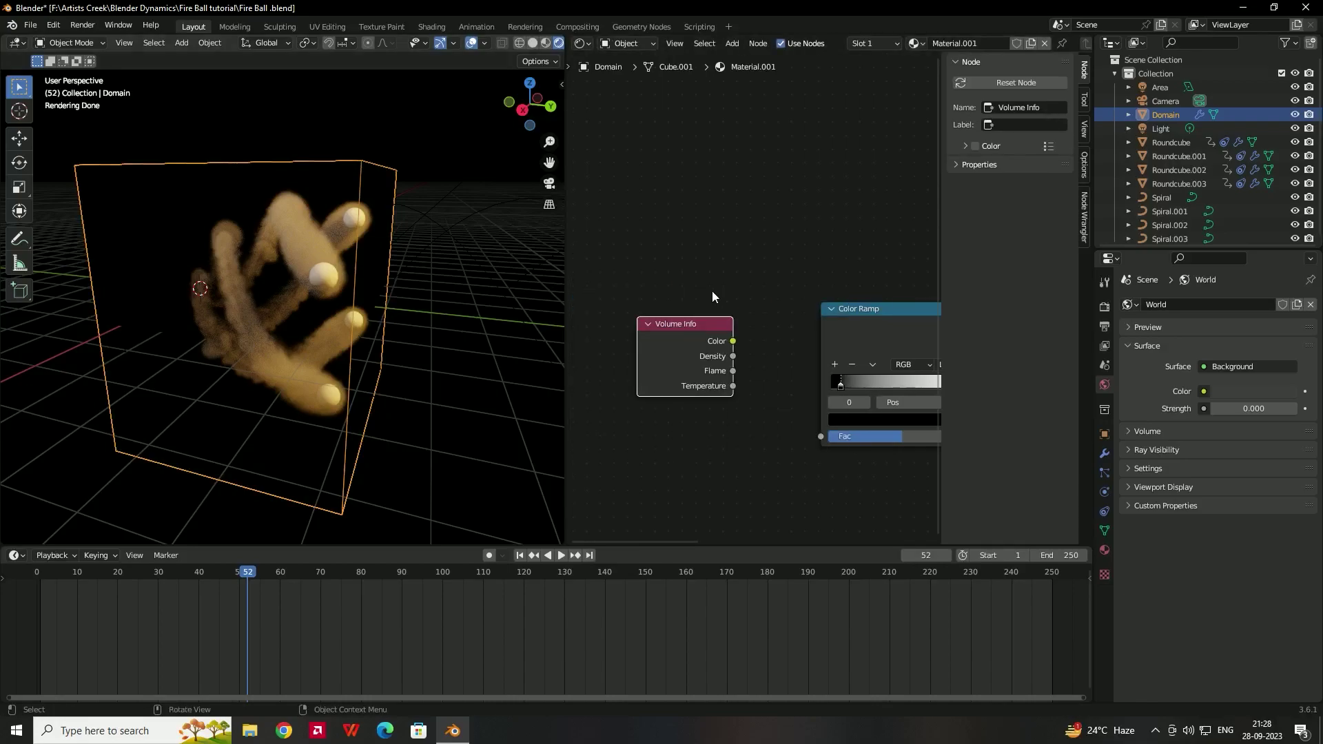
drag(735, 356, 823, 435)
Move the Color Ramp up, add a Math node below it, and connect that node to the Principled Volume's Density.
middle_drag(778, 307, 639, 231)
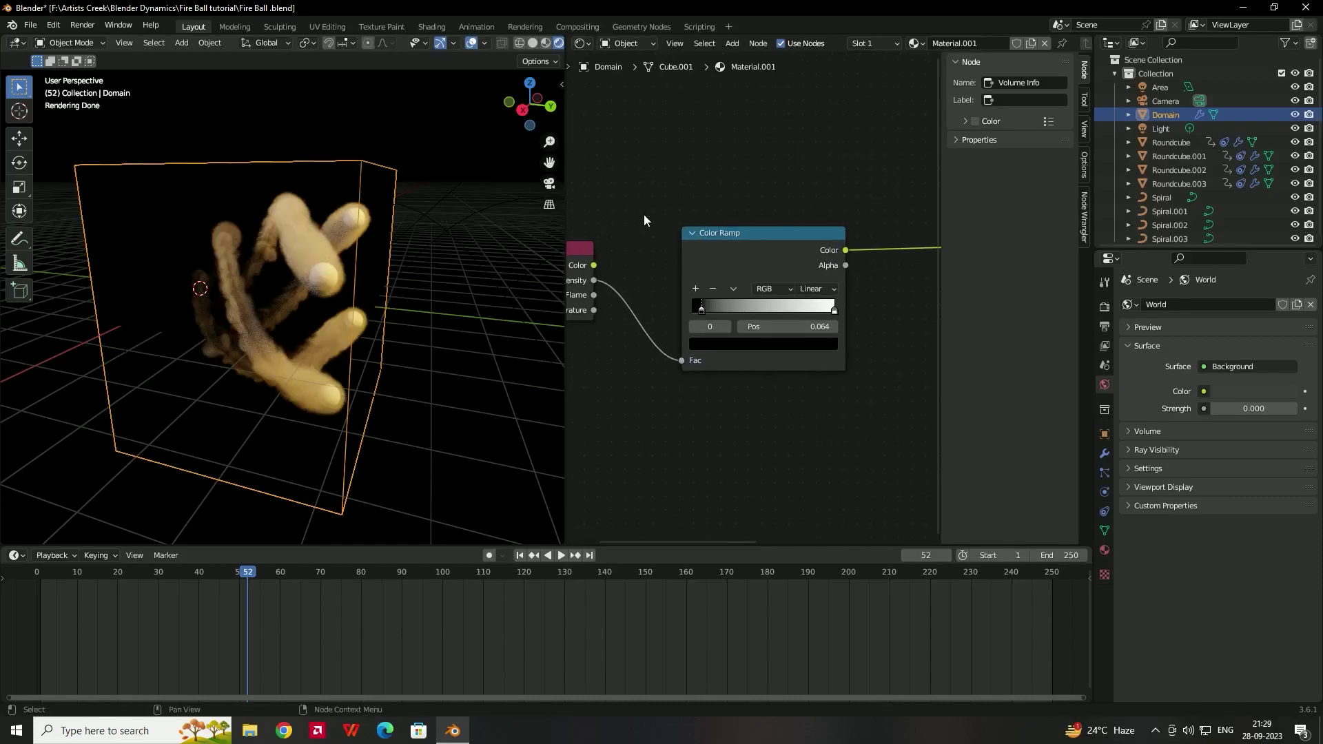
drag(783, 232, 784, 97)
middle_drag(738, 380, 658, 408)
scroll(854, 317, down, 1)
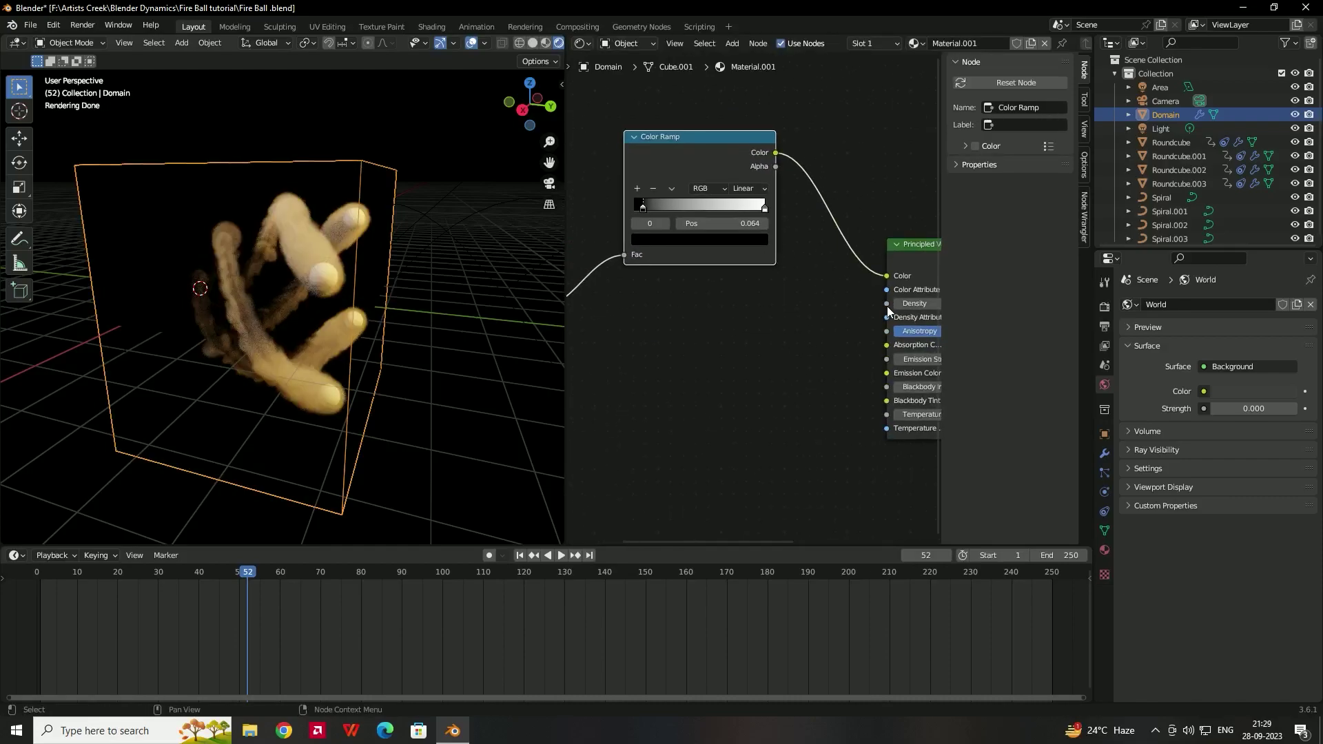
click(731, 413)
key(shift+a)
click(686, 416)
text(math)
key(Return)
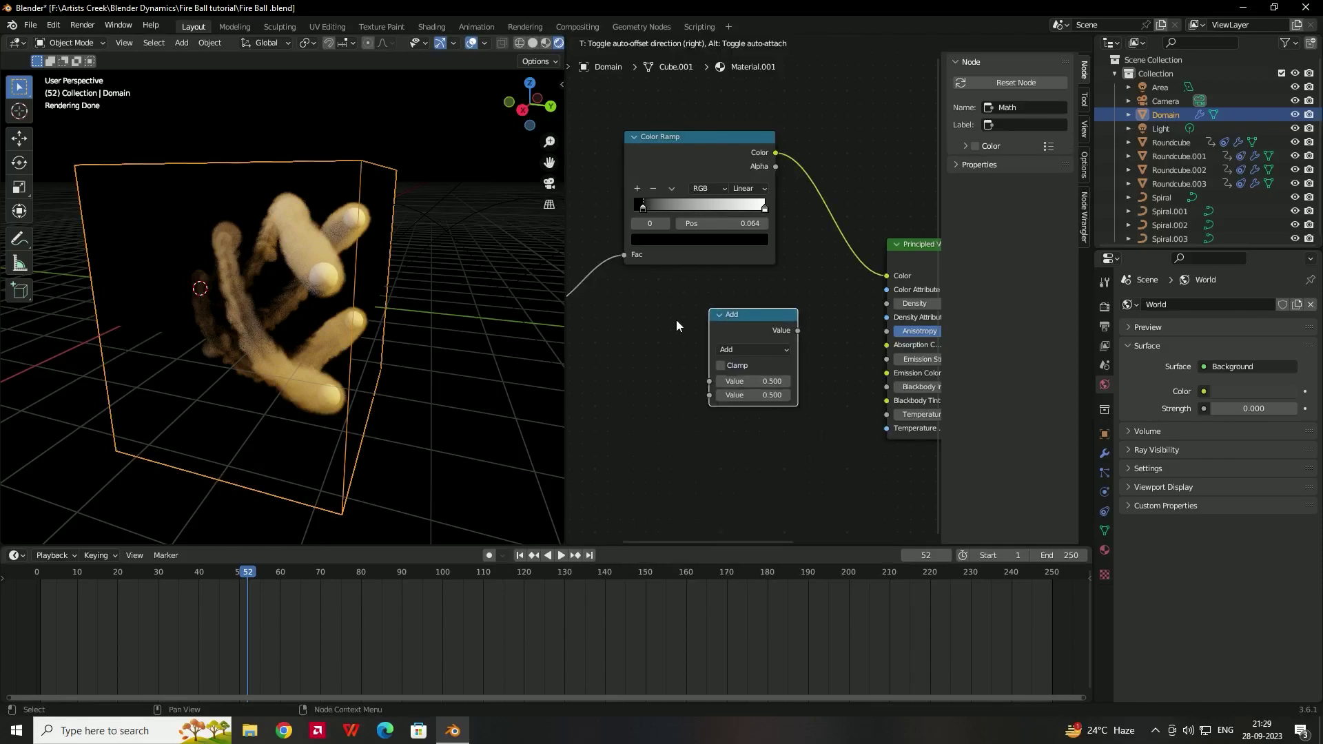
click(808, 335)
drag(797, 331, 886, 304)
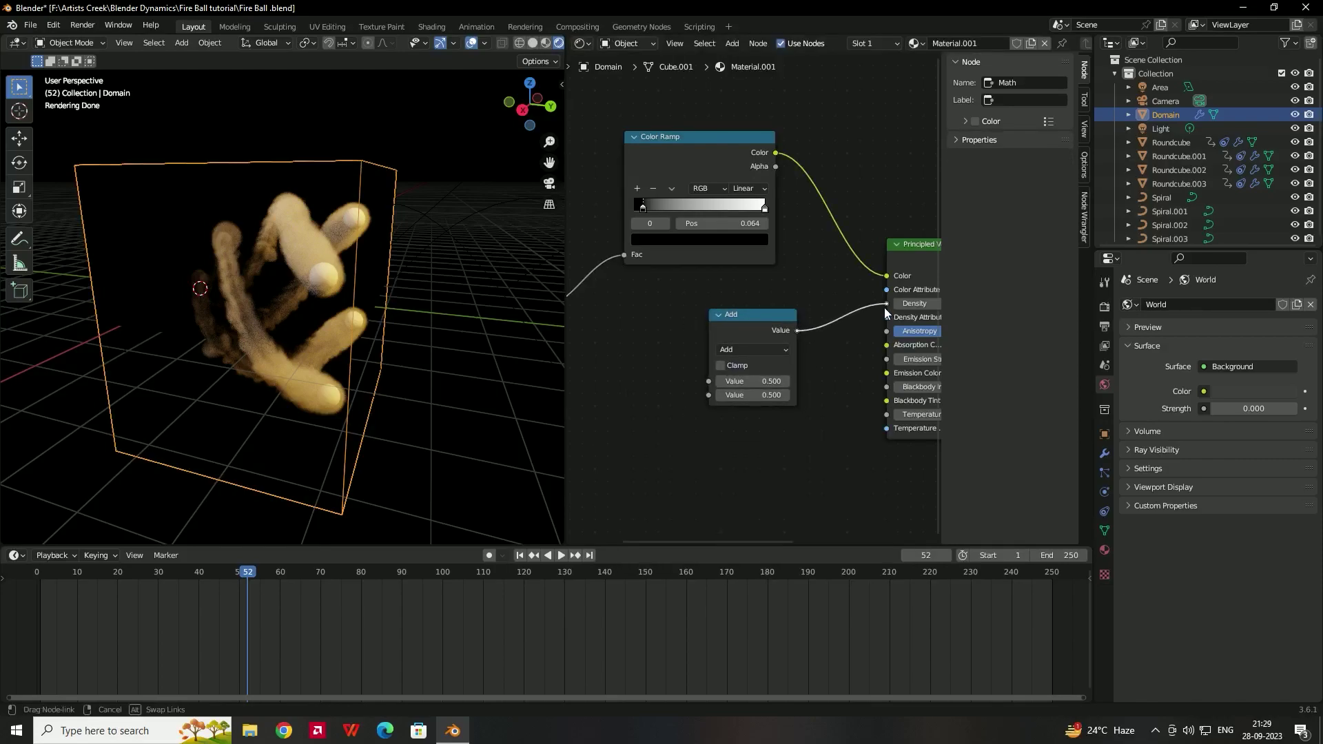
Duplicate the Add node in front of itself, feed the copy into the original's first Value, and set the copy to Multiply.
click(748, 318)
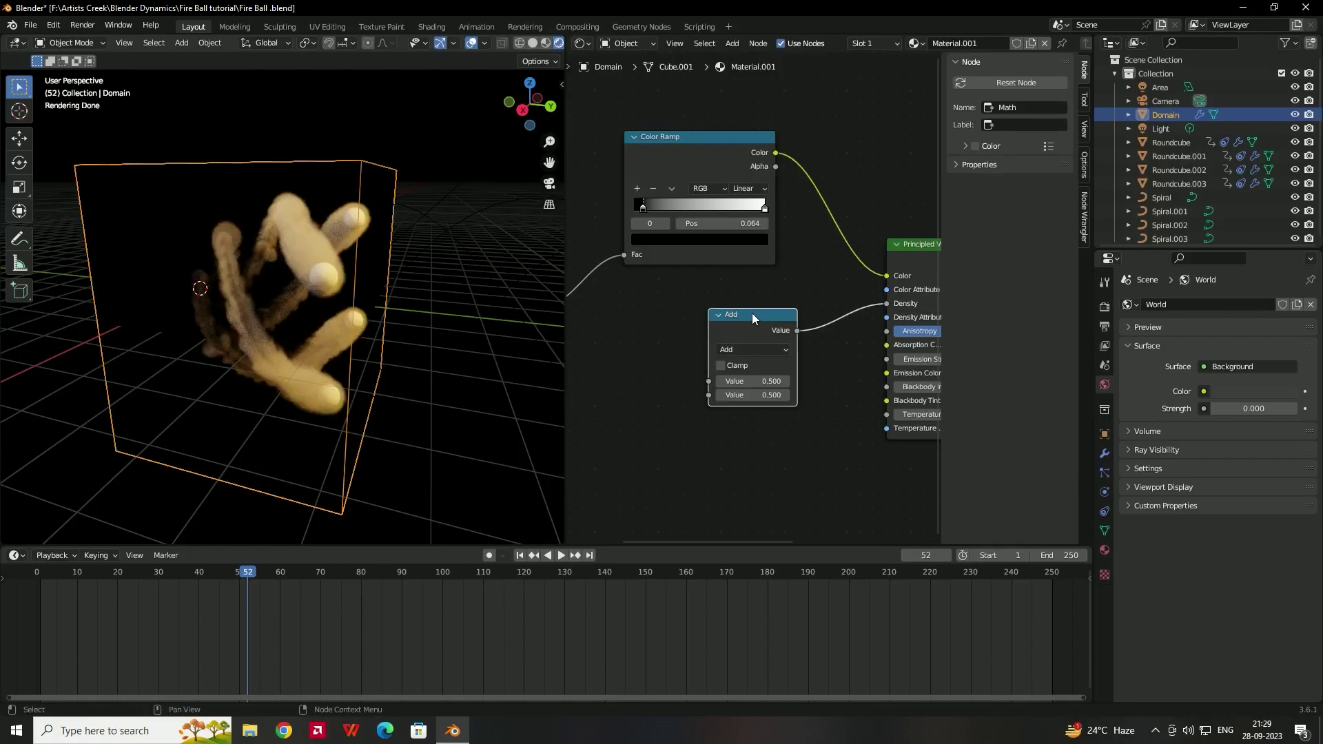
key(shift+d)
click(647, 310)
middle_drag(690, 421, 773, 415)
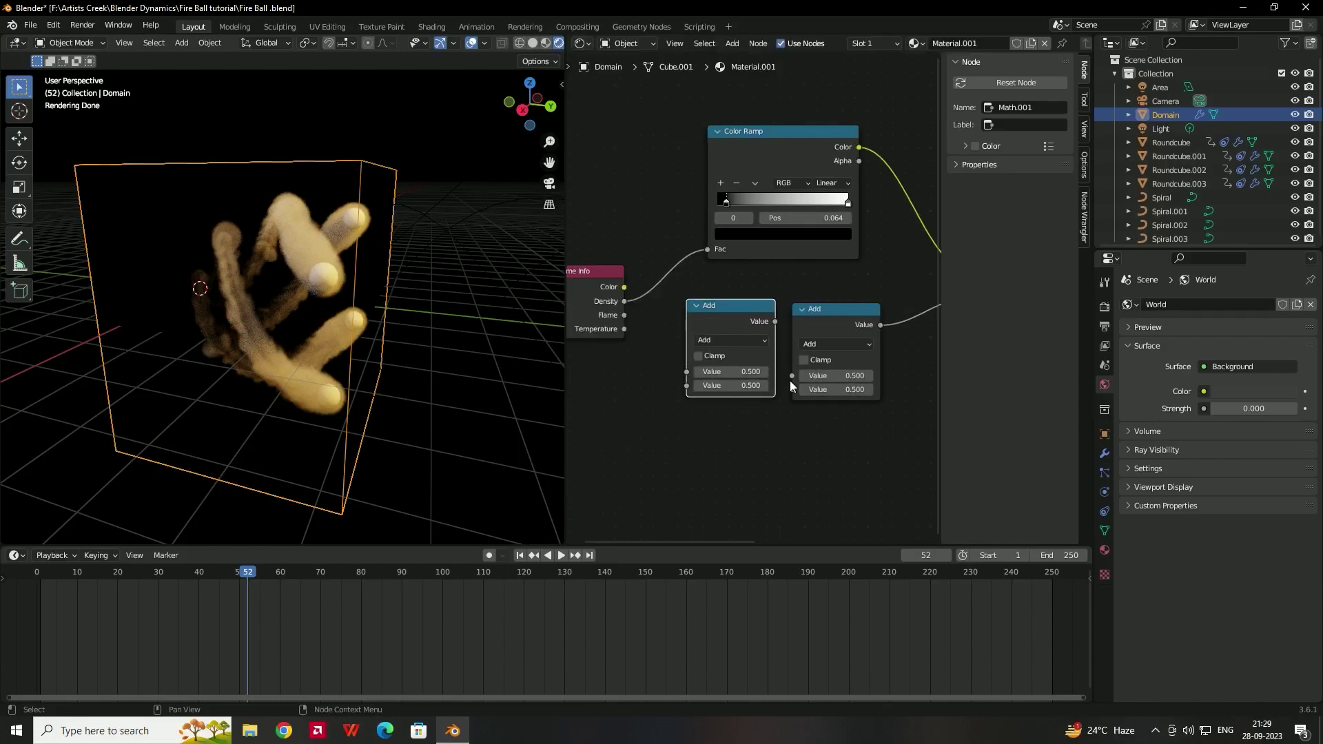
drag(792, 374, 723, 308)
click(722, 341)
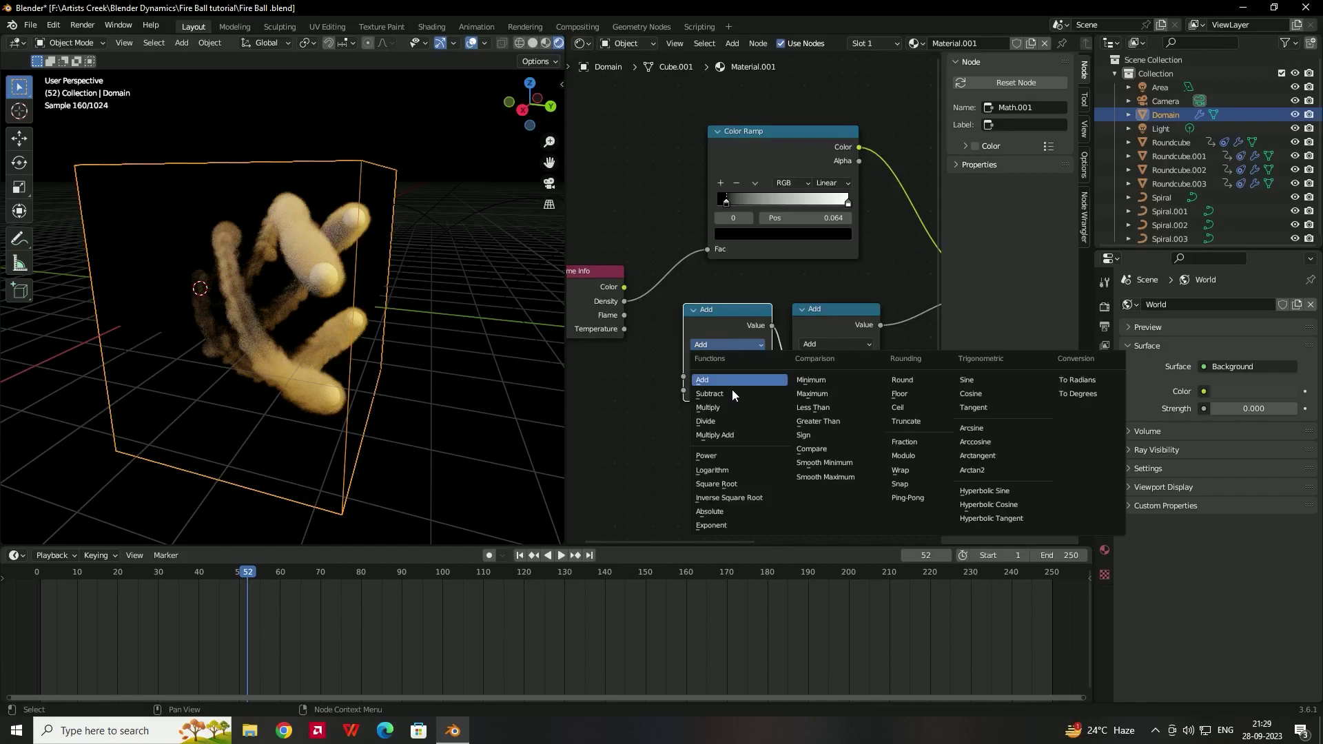
click(727, 407)
drag(737, 362, 732, 377)
Duplicate the Multiply node in front of itself and connect the copy's output to the original's first Value input.
middle_drag(841, 445, 982, 425)
drag(719, 252, 648, 165)
click(856, 308)
key(shift+d)
click(735, 308)
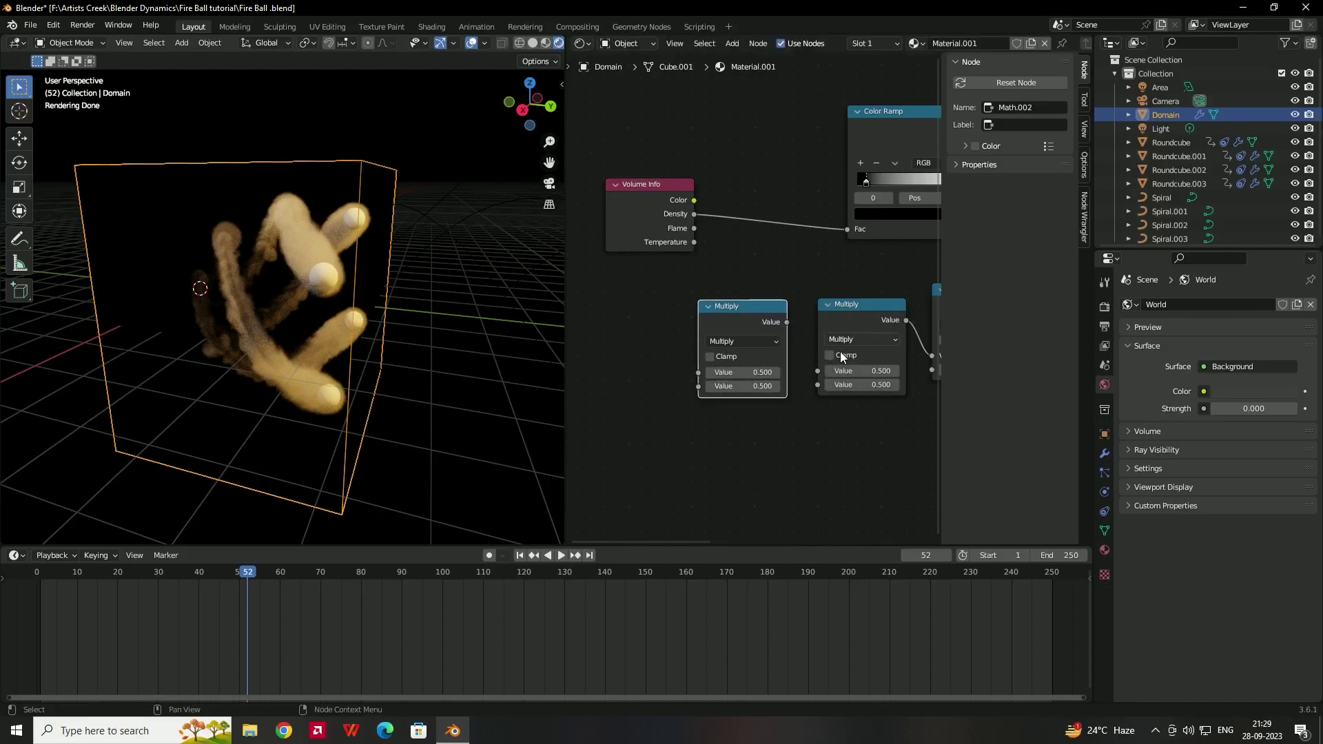
drag(818, 370, 787, 321)
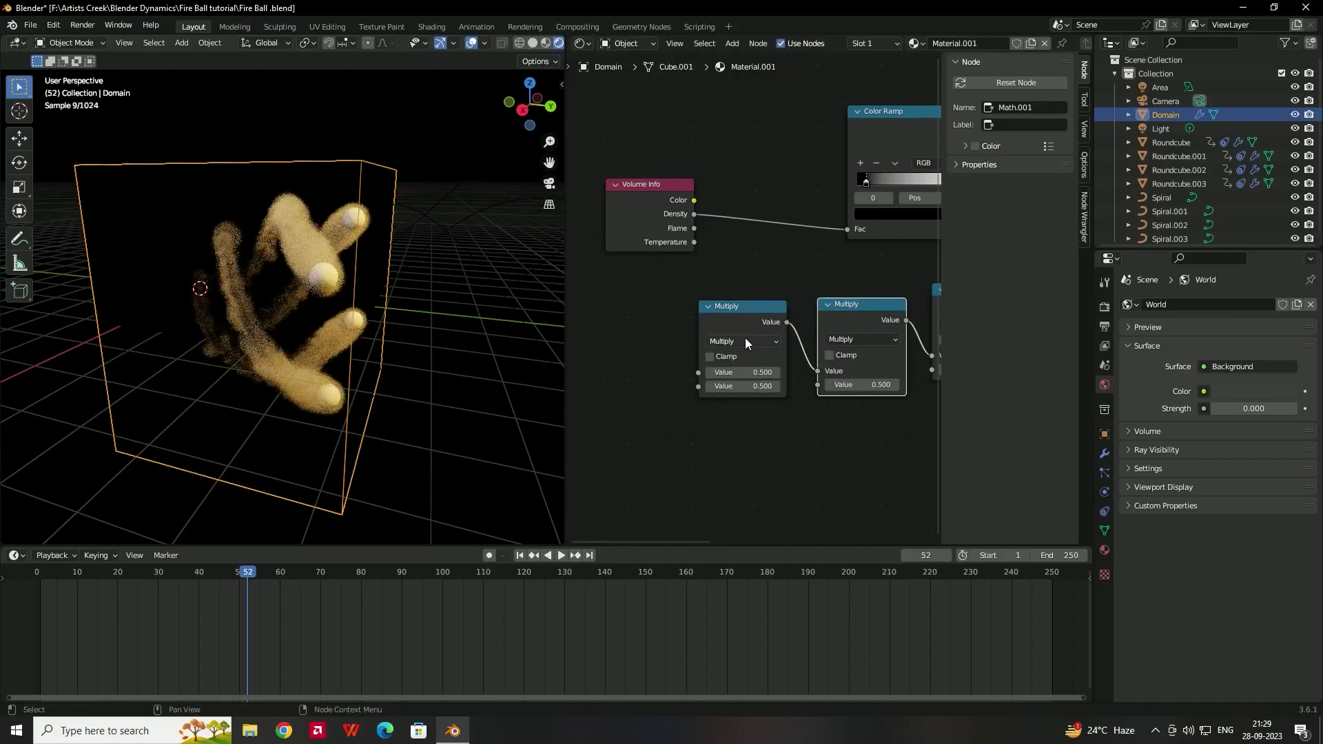
Move the Volume Info node clear and connect its Density and Flame outputs to the first Multiply node's two Value inputs.
drag(659, 193, 610, 176)
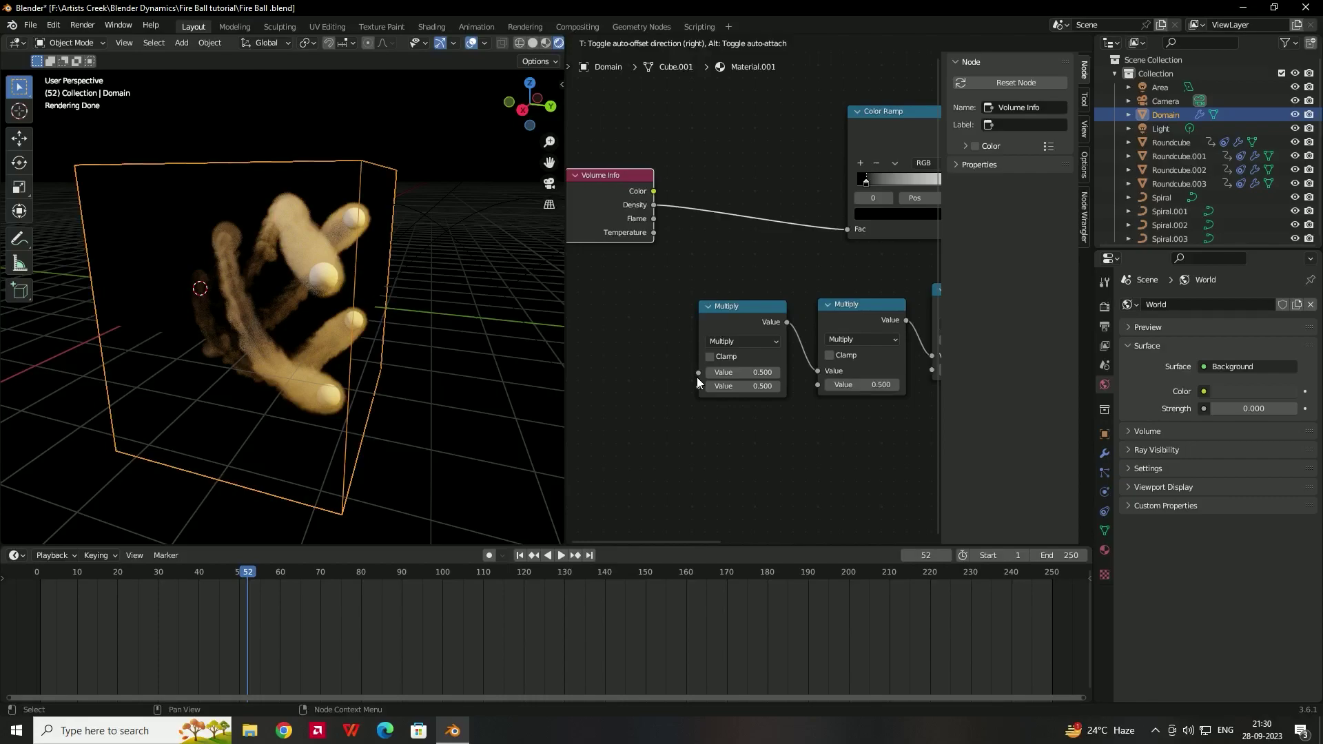
drag(697, 387, 654, 207)
drag(698, 372, 655, 221)
drag(655, 221, 655, 220)
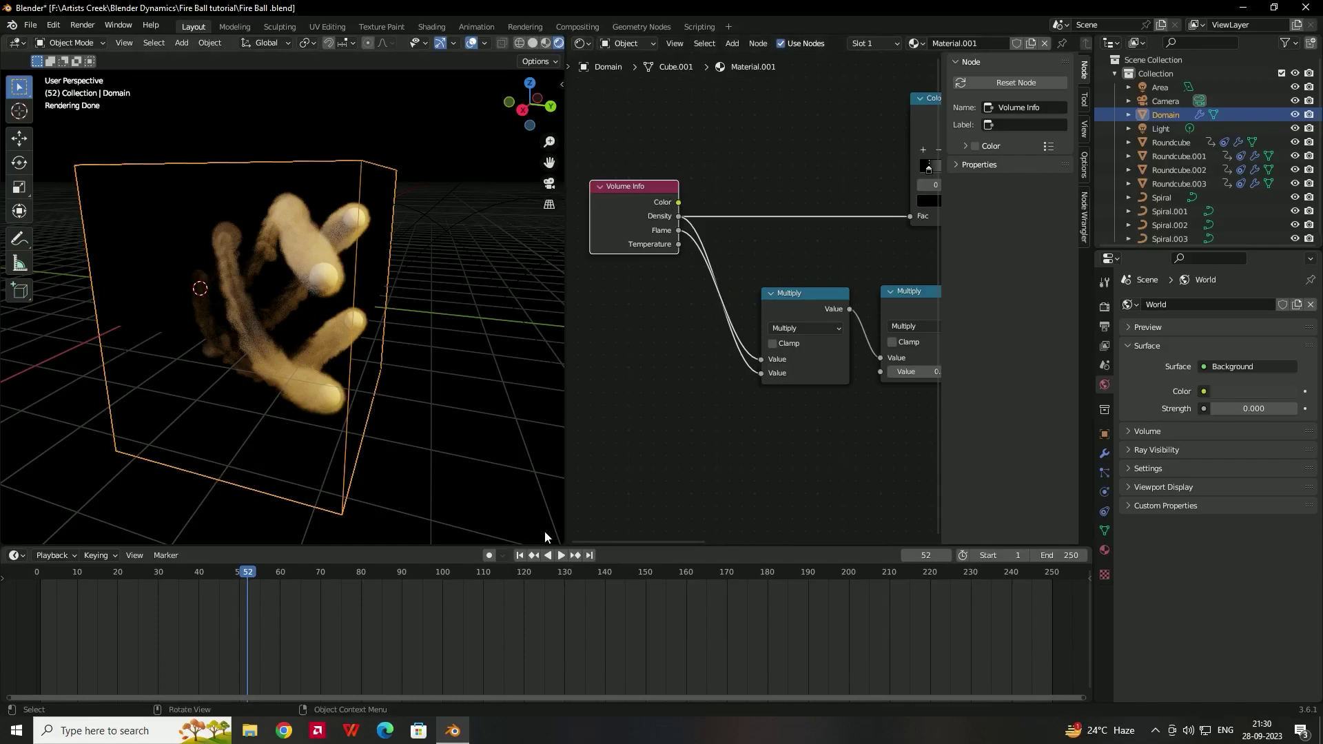
Set the second Multiply node's value to 50 and check the smoke up close in the viewport.
middle_drag(703, 439, 605, 428)
click(806, 362)
click(805, 361)
text(50)
key(Return)
scroll(390, 269, up, 4)
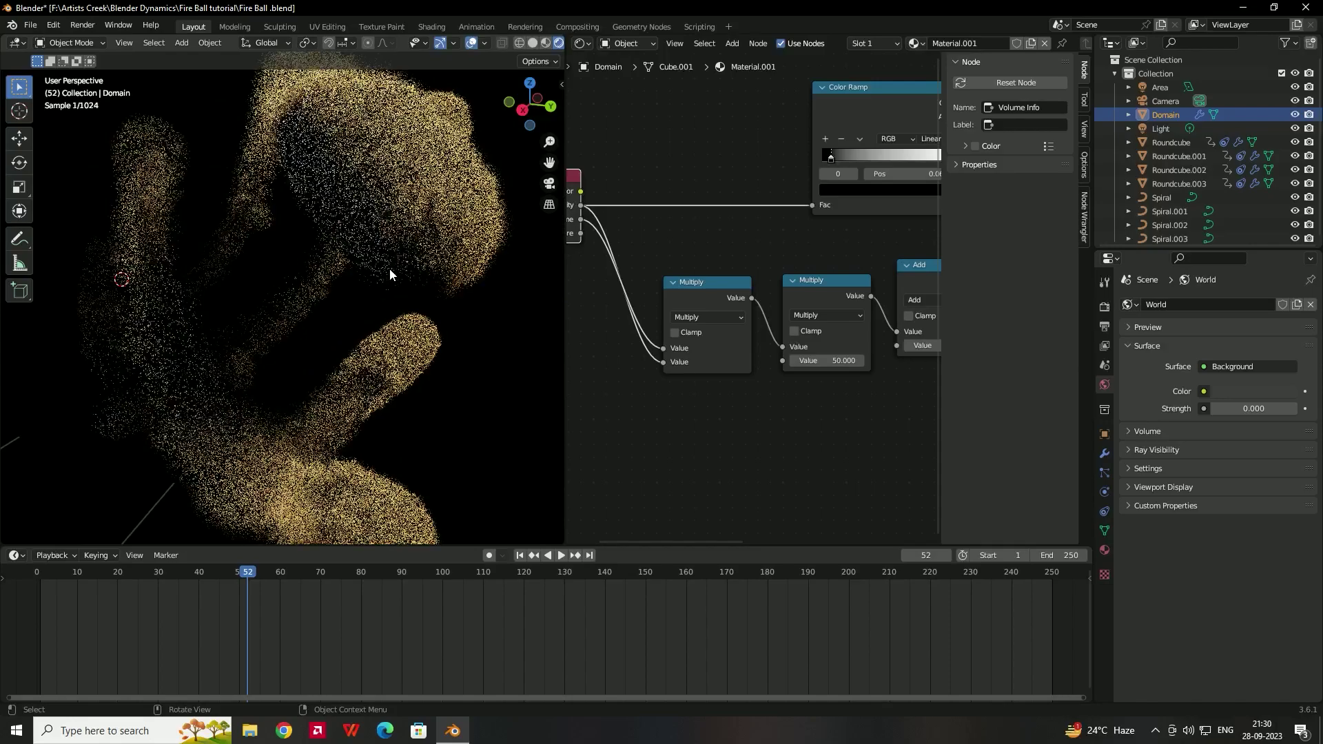
scroll(390, 270, down, 5)
Set the value of the Add node driving Density to 5 and check the smoke from another angle.
middle_drag(887, 383, 770, 395)
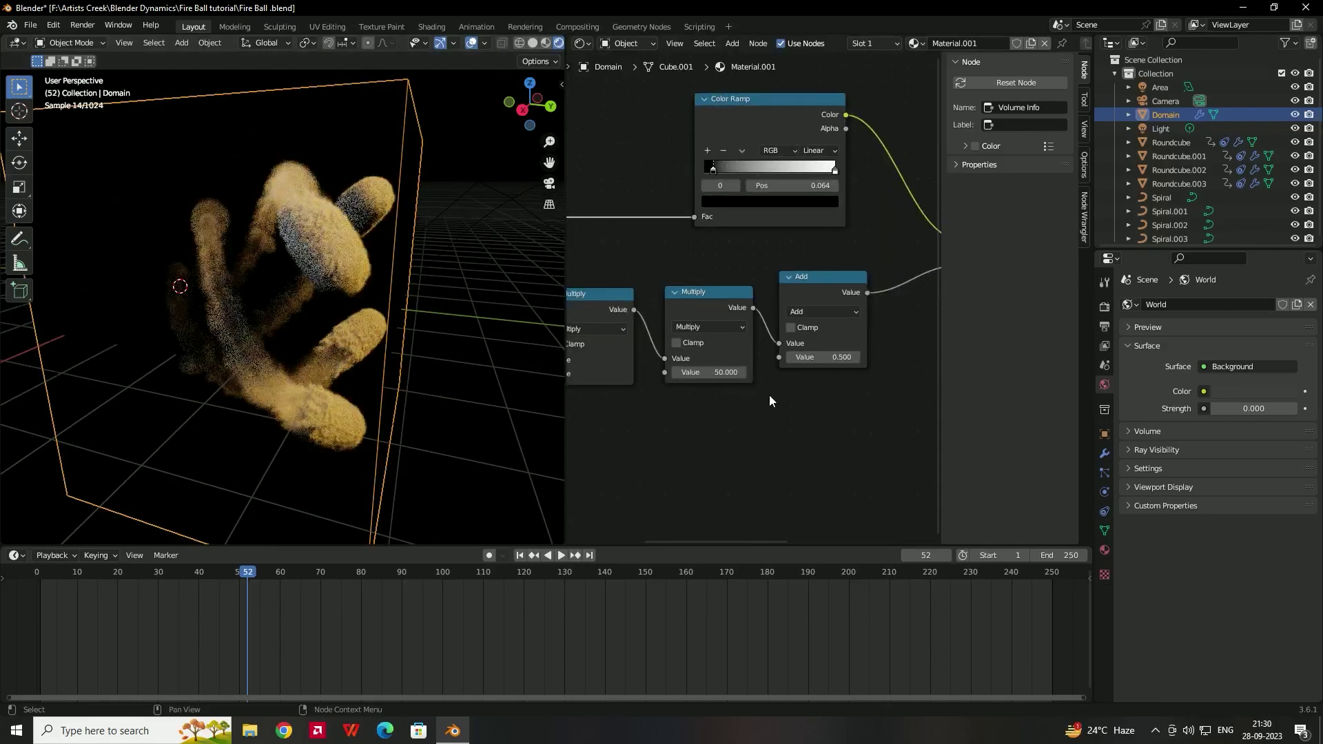
click(839, 355)
text(5)
key(Return)
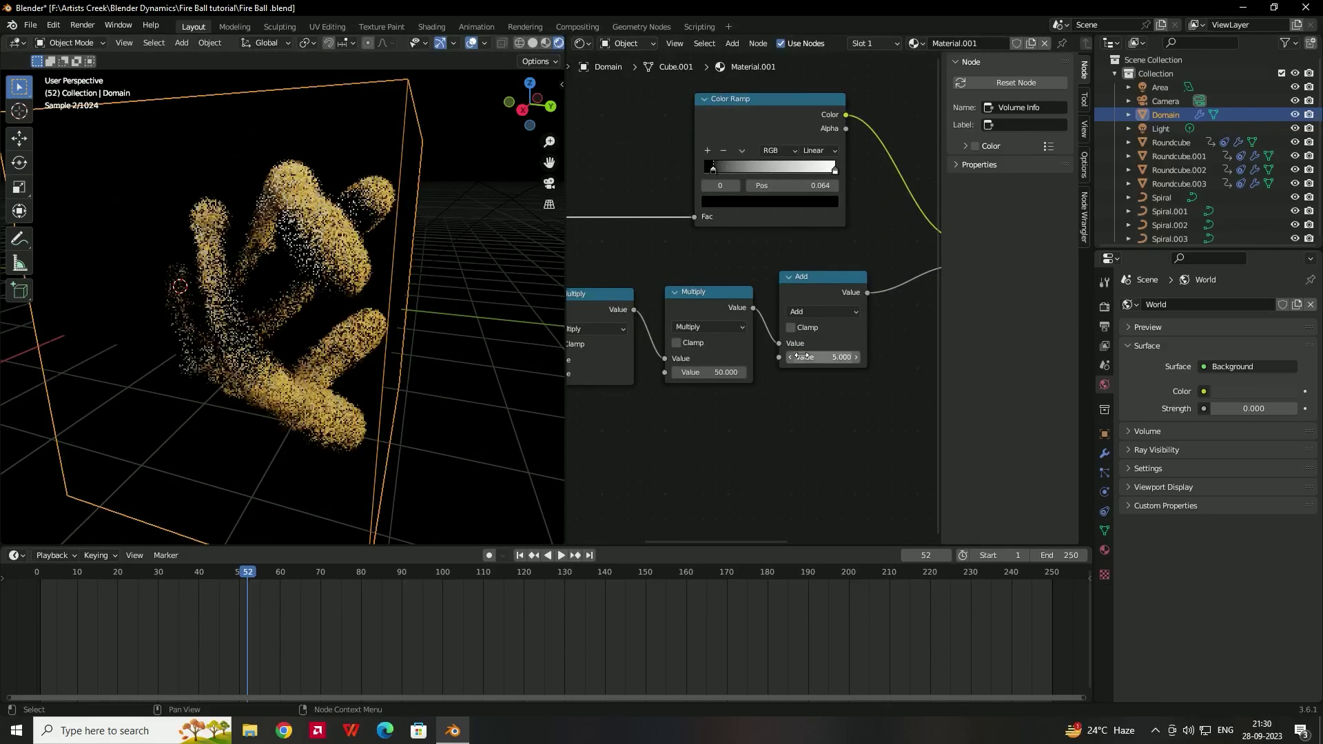
middle_drag(351, 307, 317, 291)
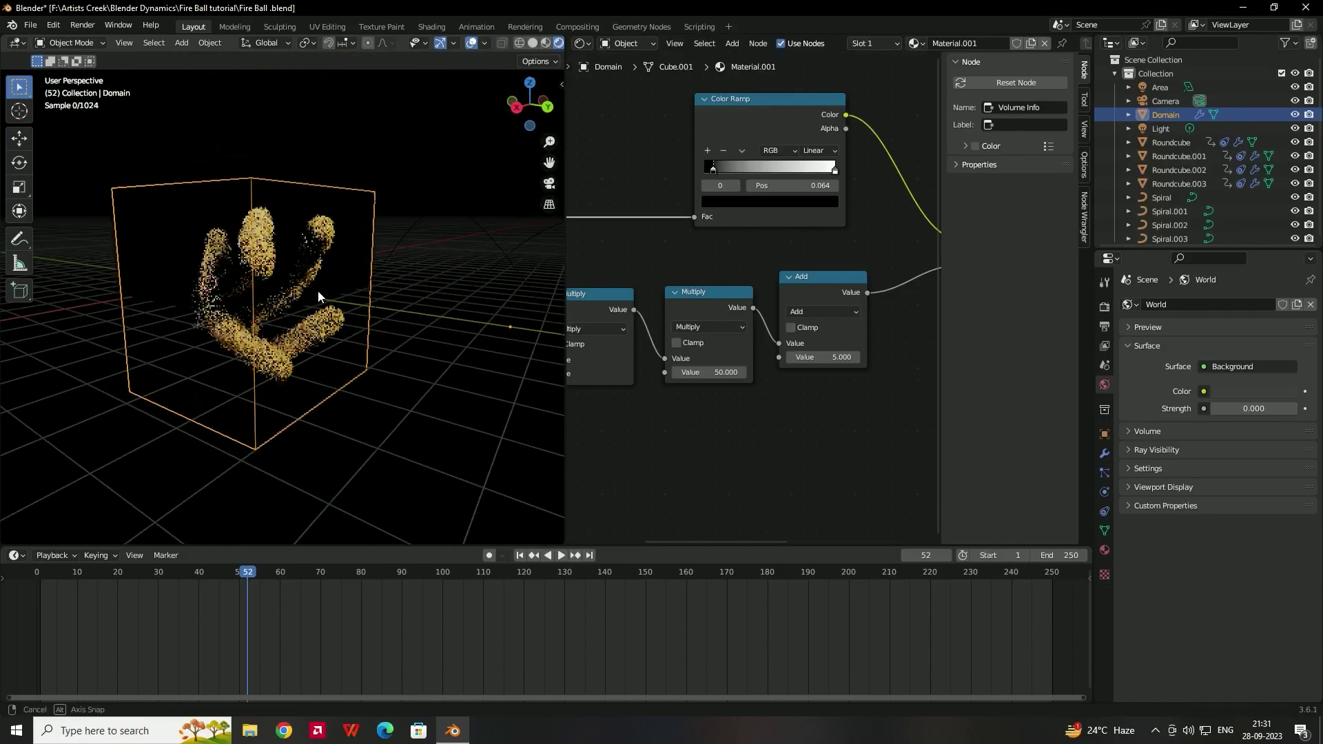
Add a Math node below the density chain and connect its output to the Principled Volume's Emission Strength.
middle_drag(780, 463, 741, 426)
click(742, 422)
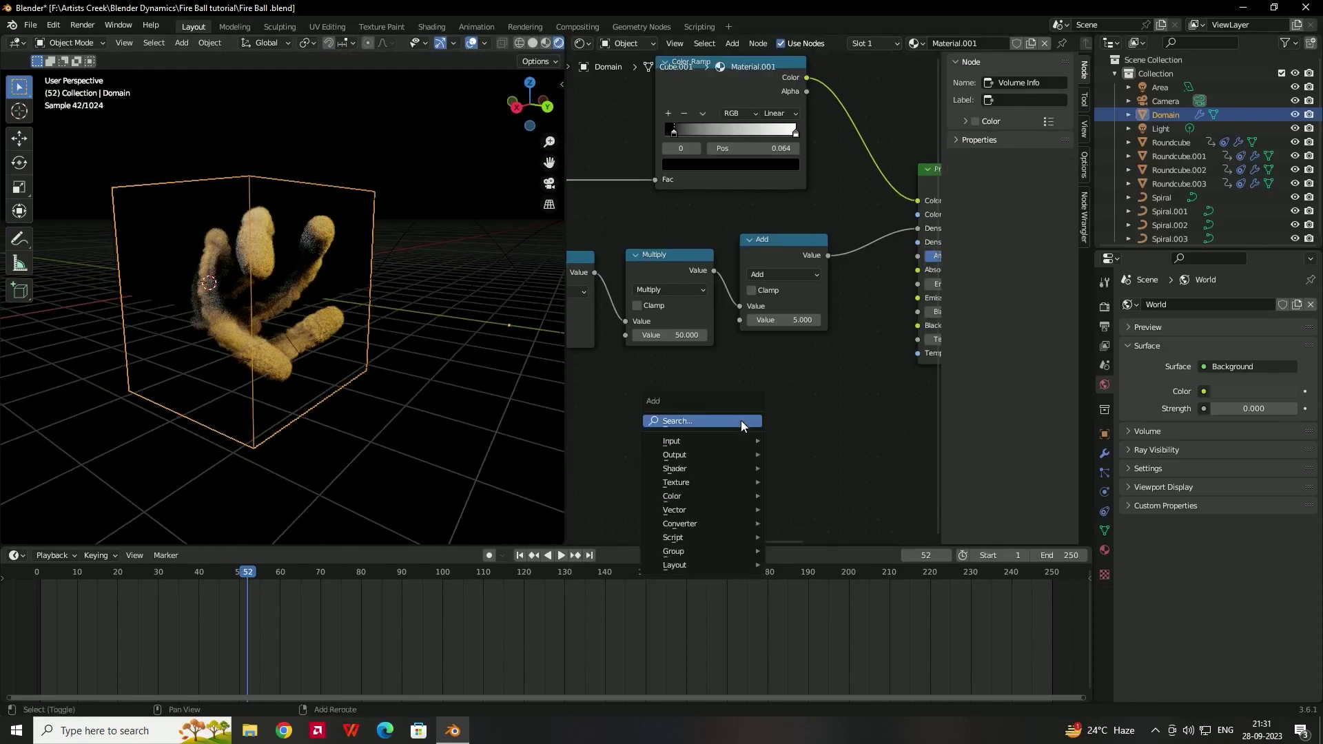
key(shift+a)
click(728, 417)
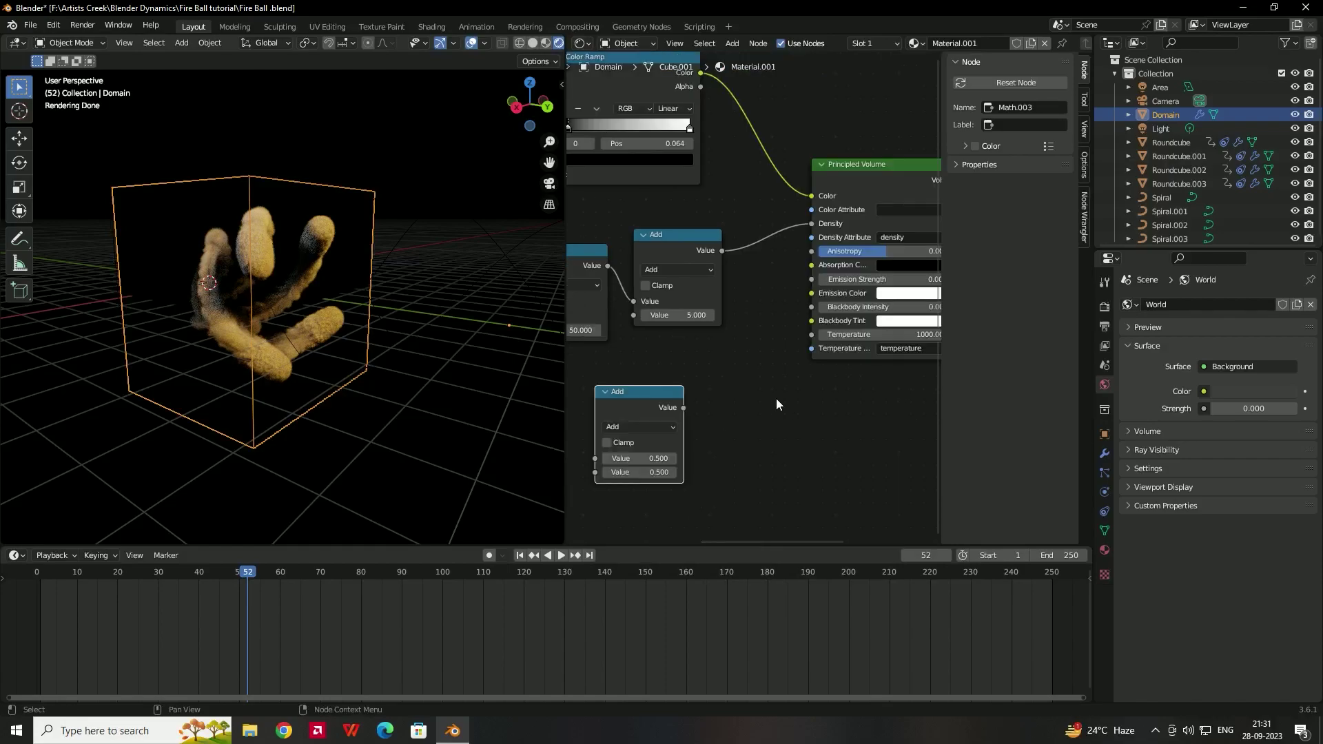
drag(684, 410, 811, 279)
Chain a duplicate Add node into the emission Add node's first Value and drive the duplicate from Volume Info's Flame output.
middle_drag(645, 405, 777, 388)
key(shift+d)
click(640, 383)
drag(726, 441, 684, 395)
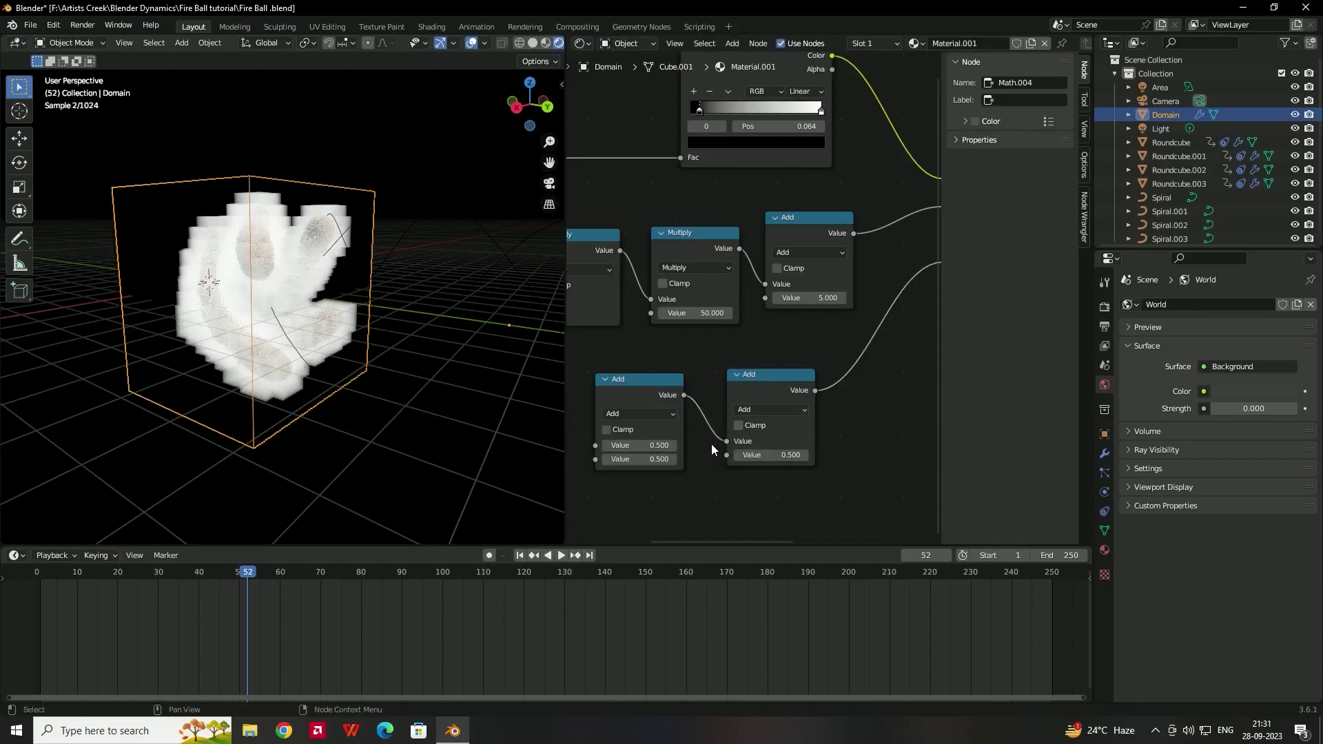
middle_drag(721, 357, 831, 397)
drag(803, 457, 627, 207)
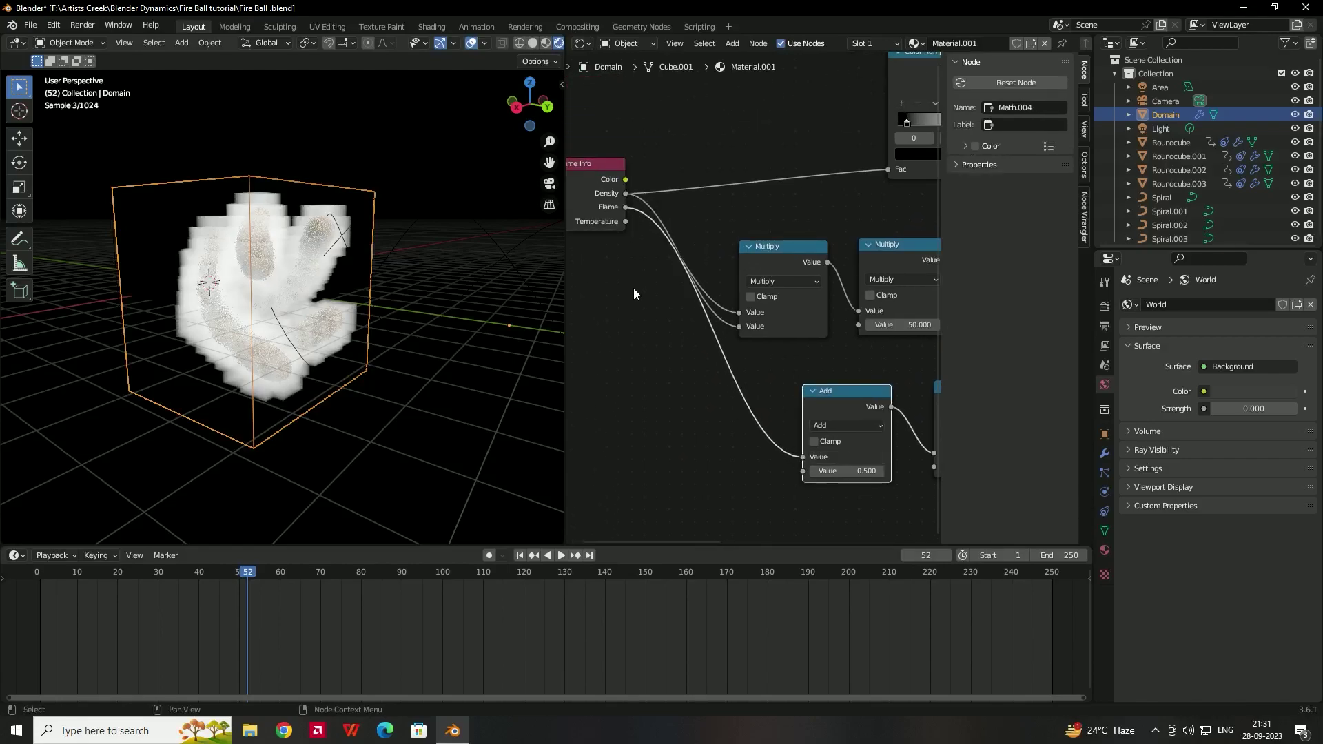
Set the first emission Add node's value to 100 and the second one's value to 1.
middle_drag(857, 482, 754, 403)
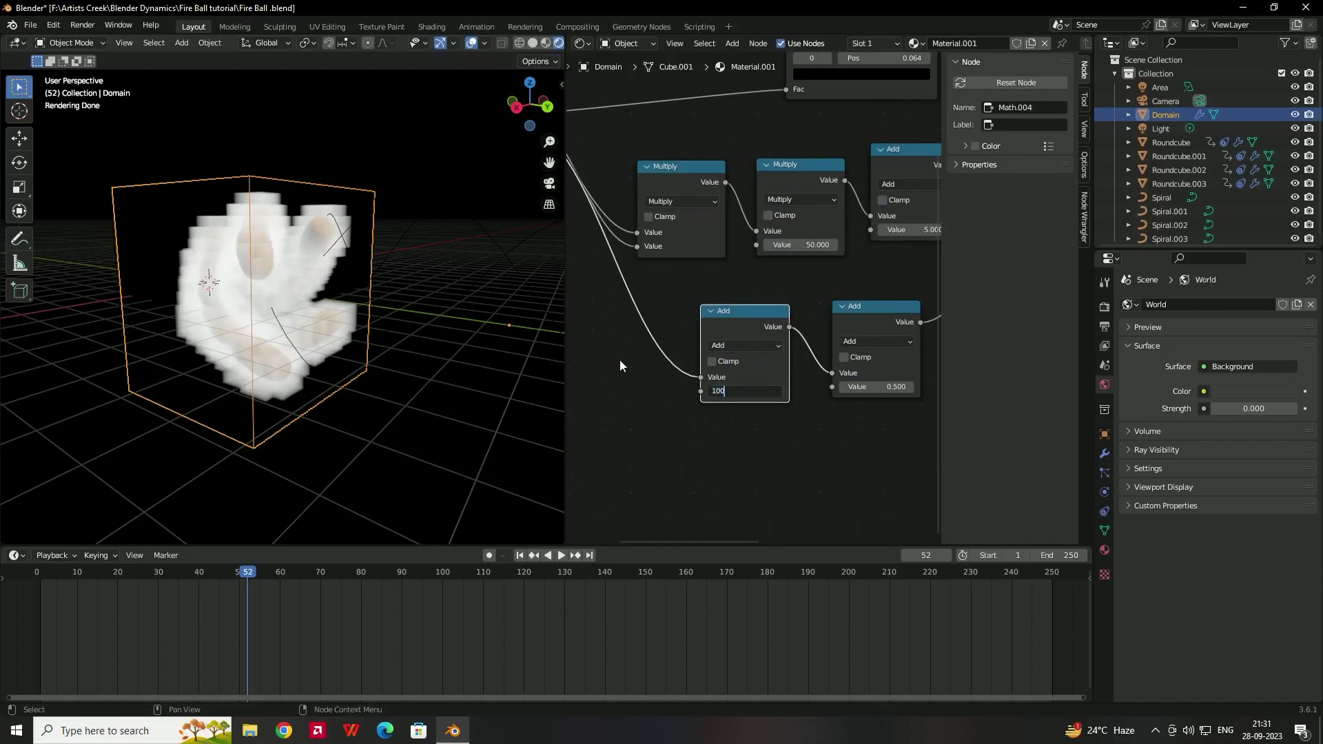
key(Return)
click(877, 386)
text(1)
key(Return)
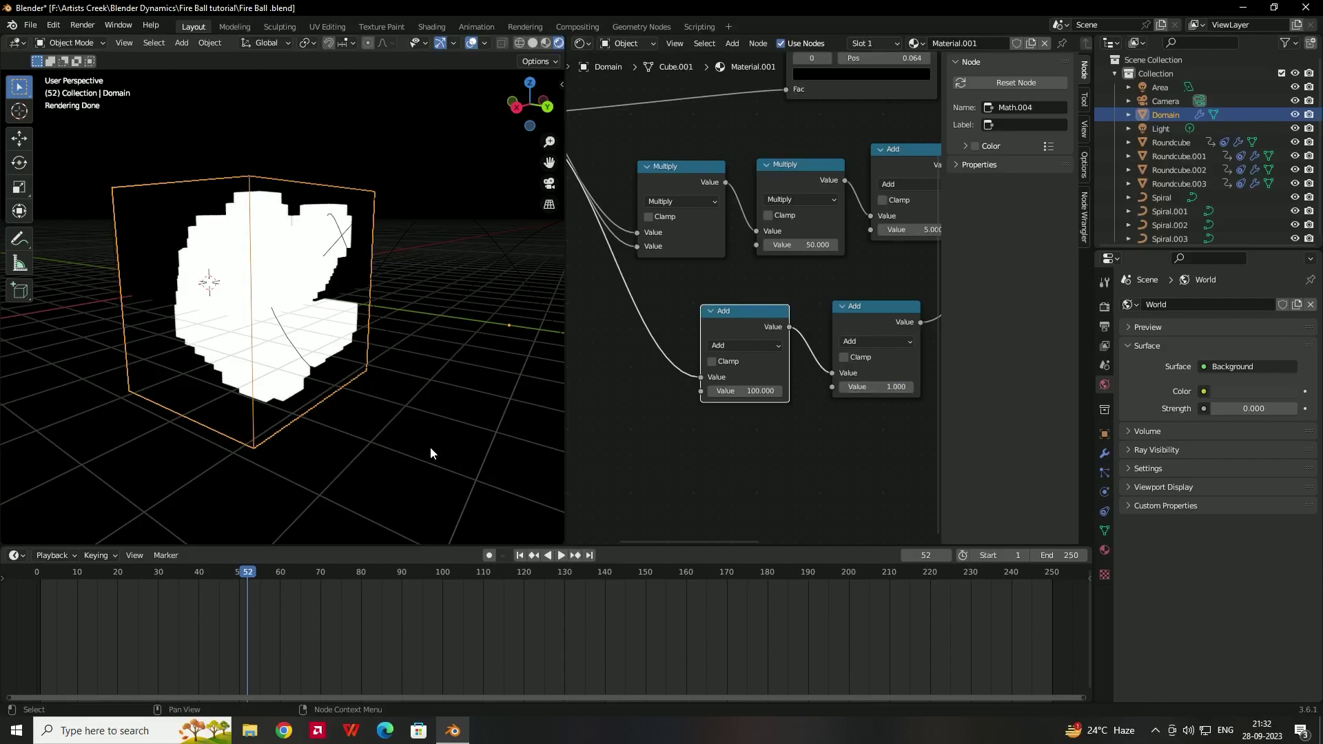
Add a second Color Ramp below the emission Add nodes and connect it to the Principled Volume's Emission Color.
mouse_move(744, 462)
middle_down()
mouse_move(747, 382)
mouse_move(734, 450)
middle_up()
key(shift+a)
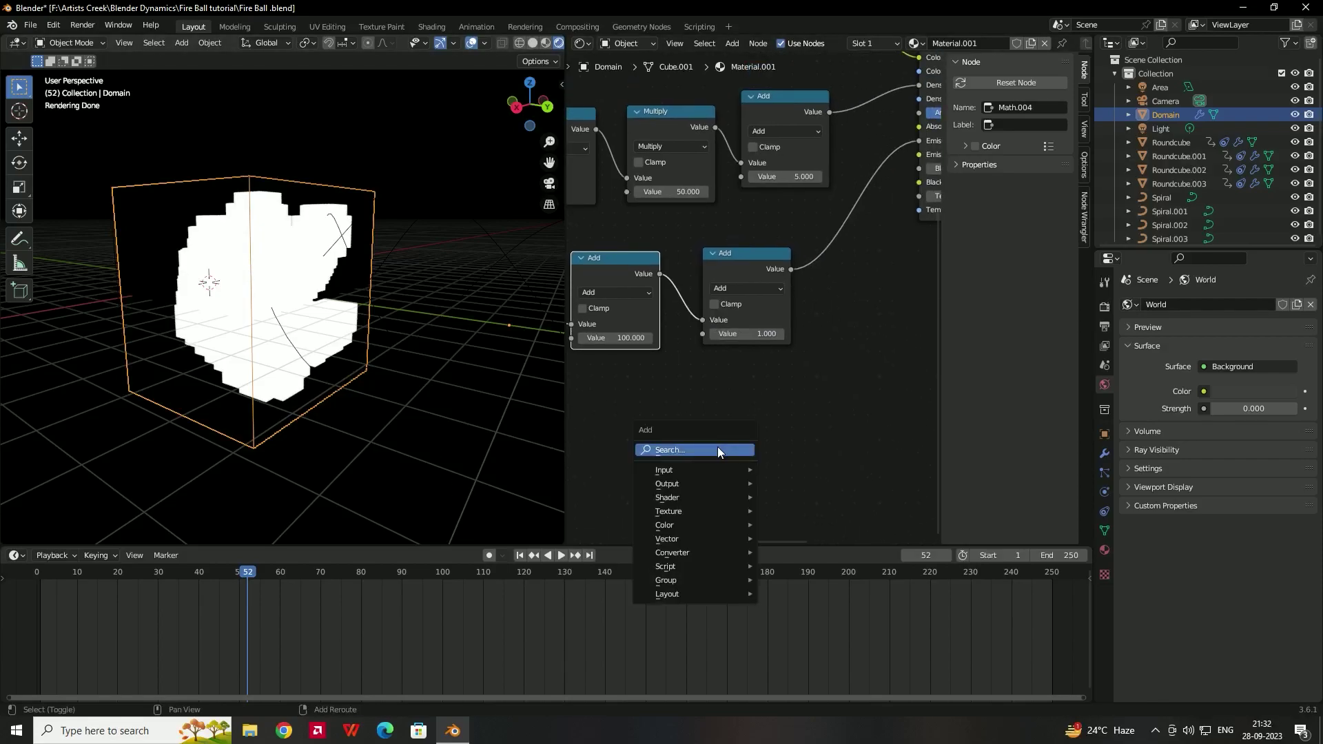
click(709, 450)
click(785, 485)
click(752, 453)
middle_drag(858, 241, 778, 274)
drag(748, 451, 838, 185)
Add a Math node before the new Color Ramp, connect it to Fac, and drive it from Volume Info's Flame output.
middle_drag(828, 370, 953, 261)
middle_drag(622, 373, 730, 368)
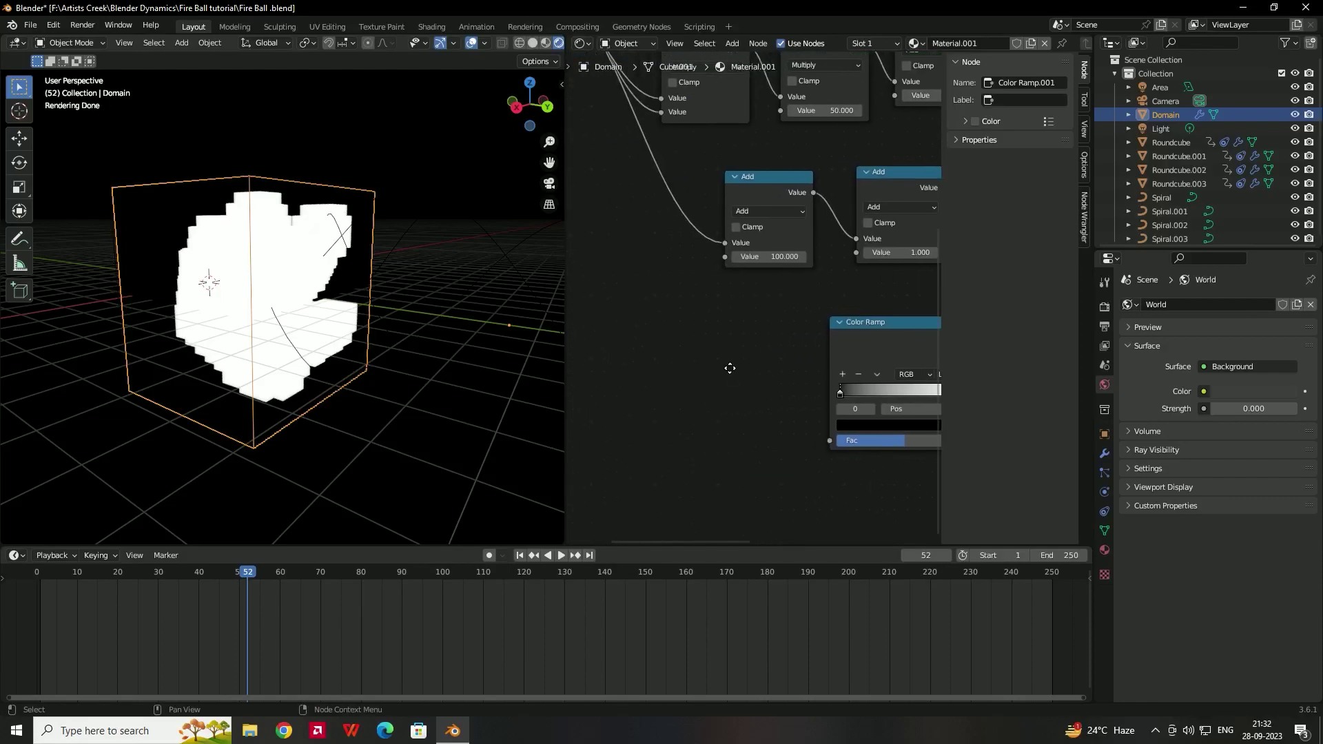
key(shift+a)
click(663, 392)
text(math)
key(Return)
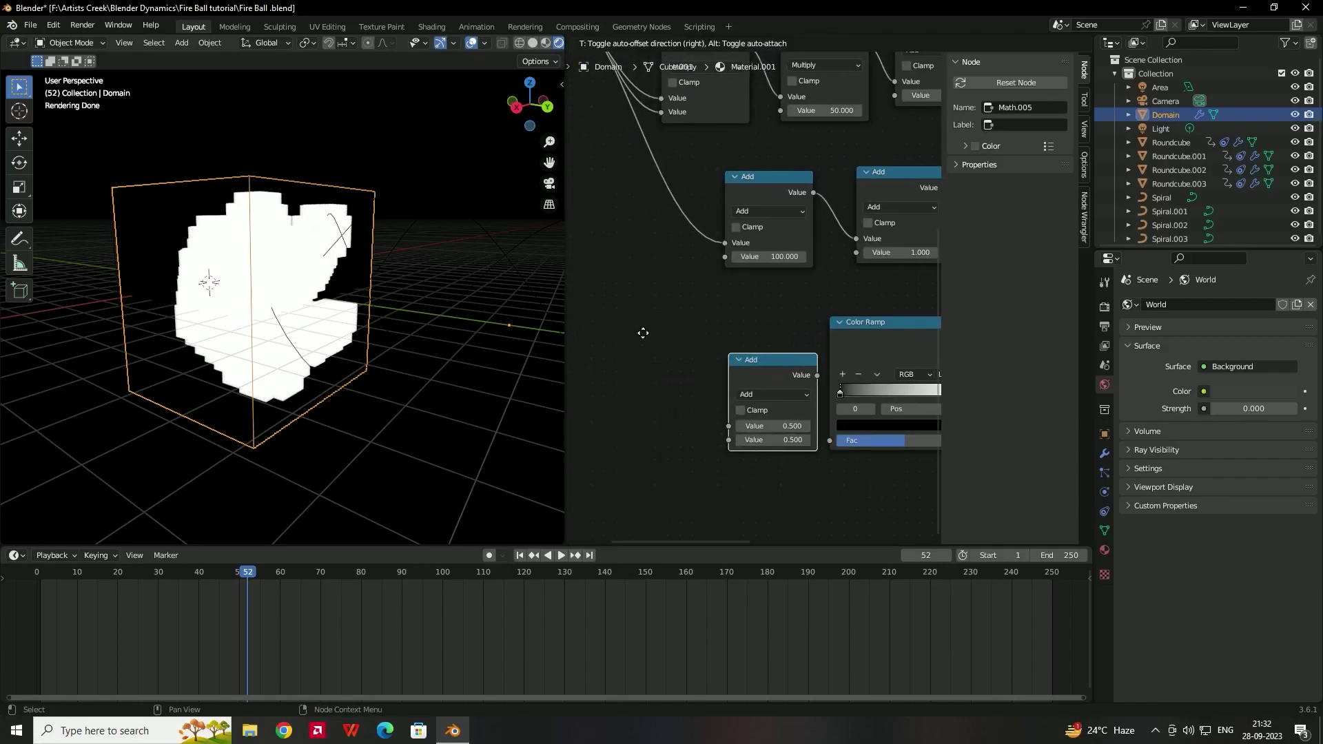
click(591, 328)
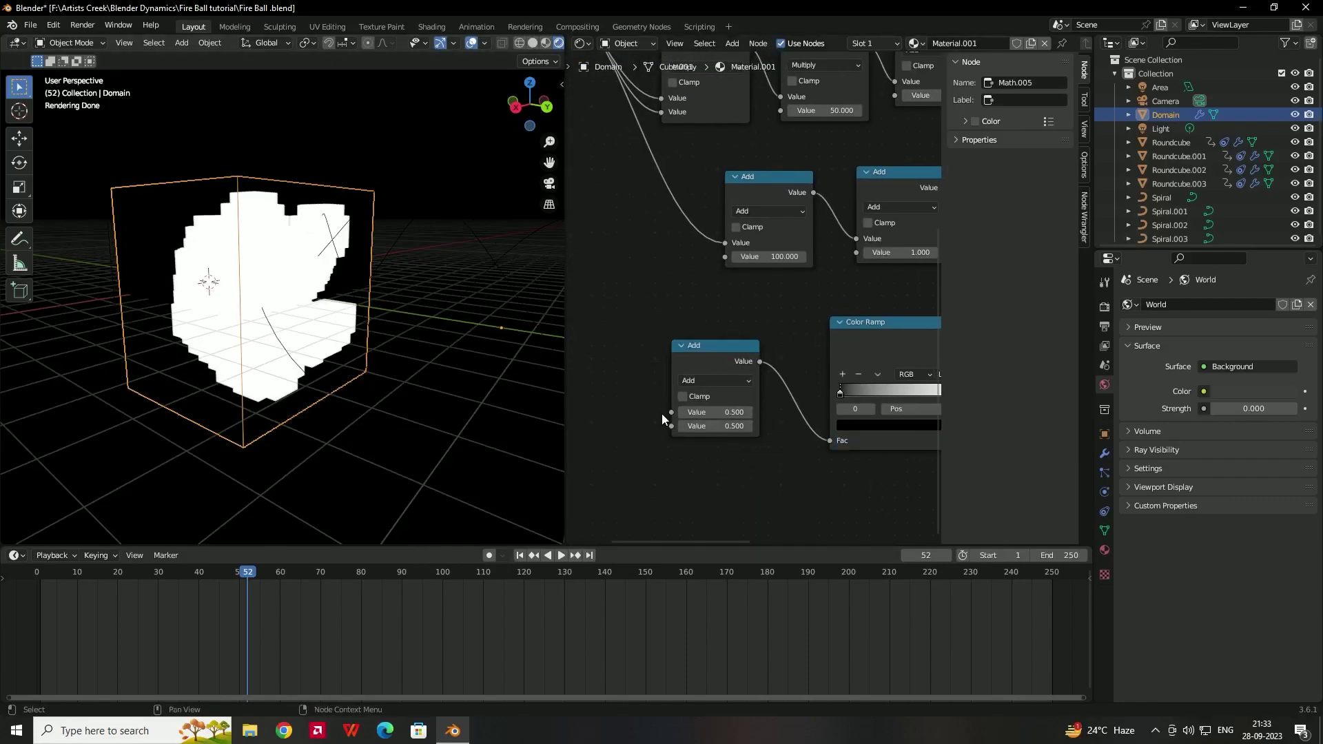
middle_drag(661, 414, 788, 478)
scroll(697, 353, down, 1)
middle_drag(697, 353, 698, 414)
drag(789, 534, 660, 153)
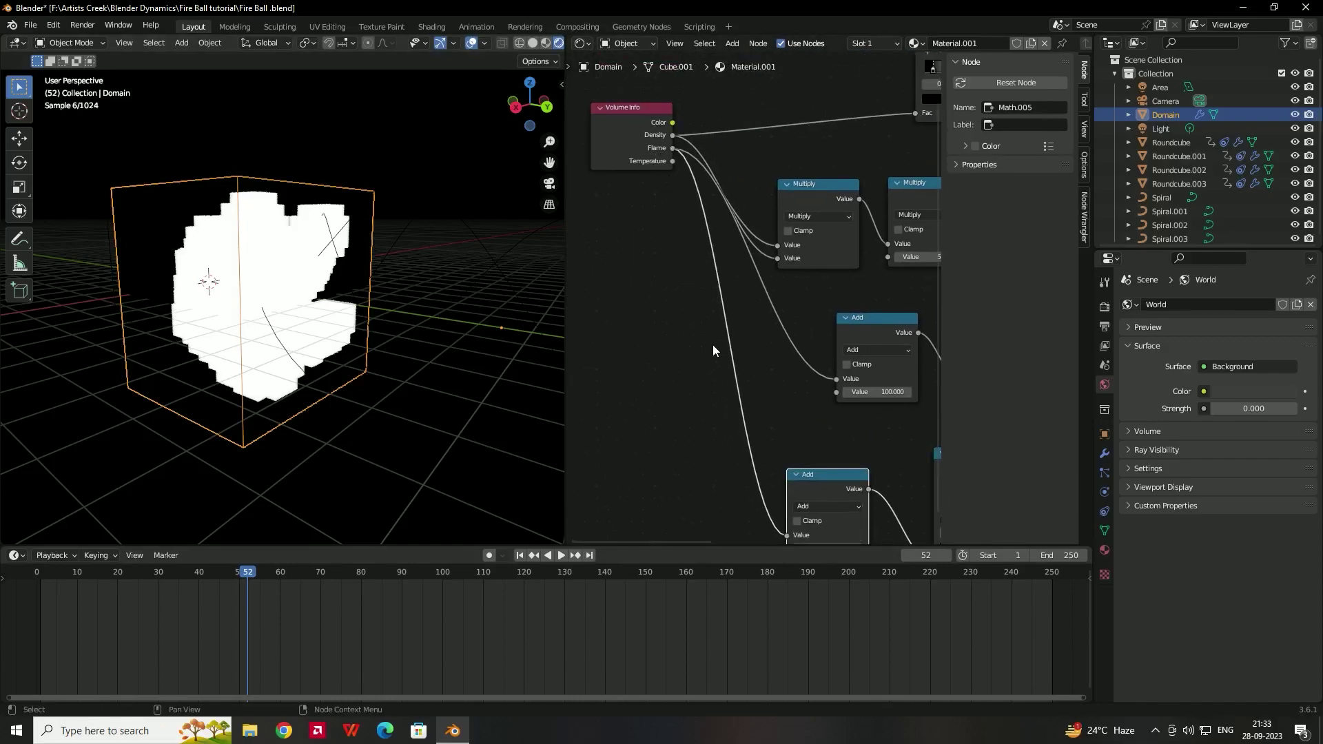
Move the black stop of the emission Color Ramp to just past the middle of the gradient.
scroll(713, 344, down, 1)
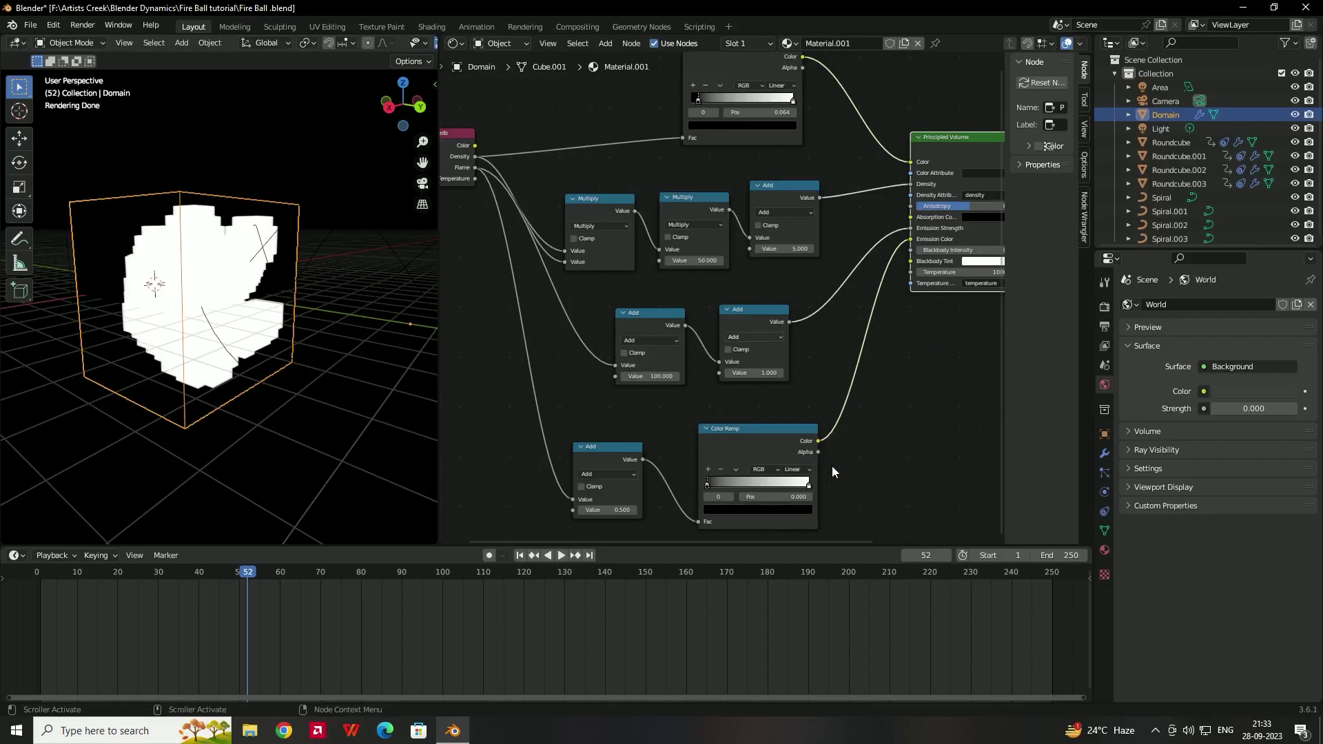
middle_drag(833, 466, 829, 418)
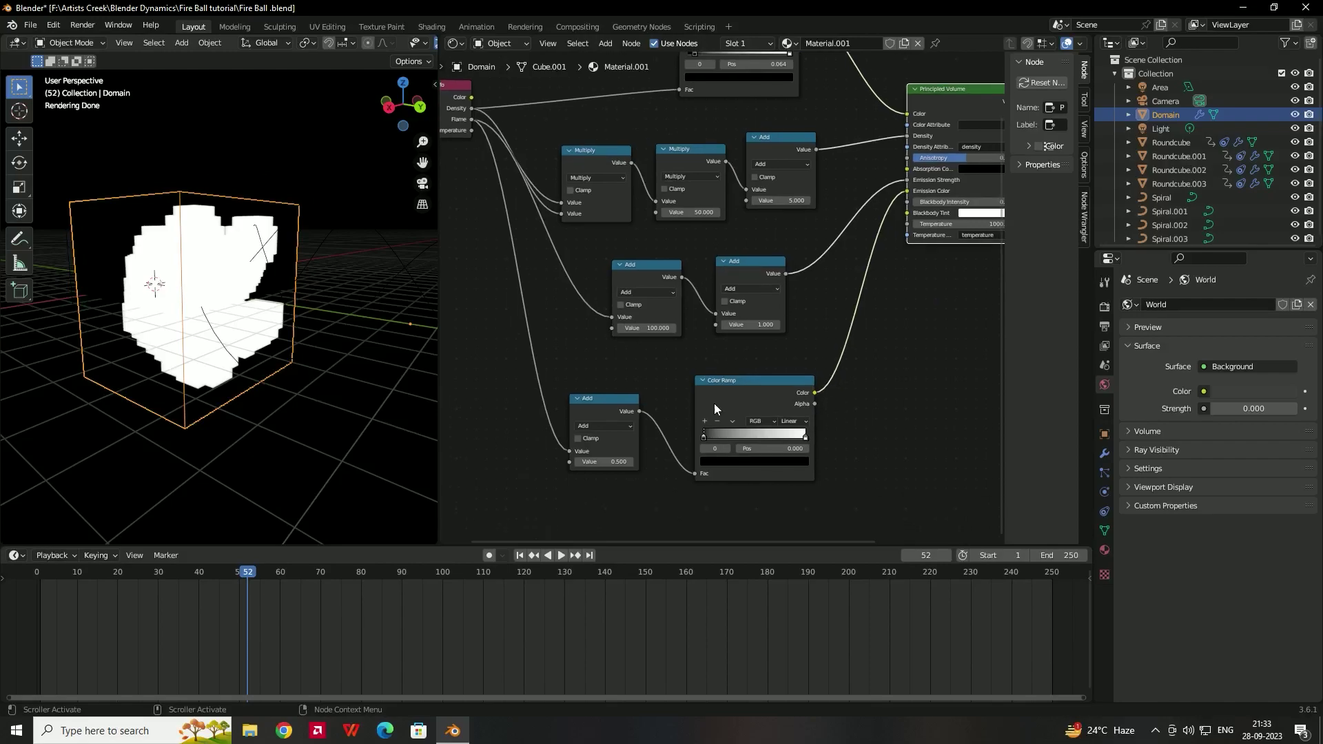
scroll(715, 404, up, 2)
click(754, 394)
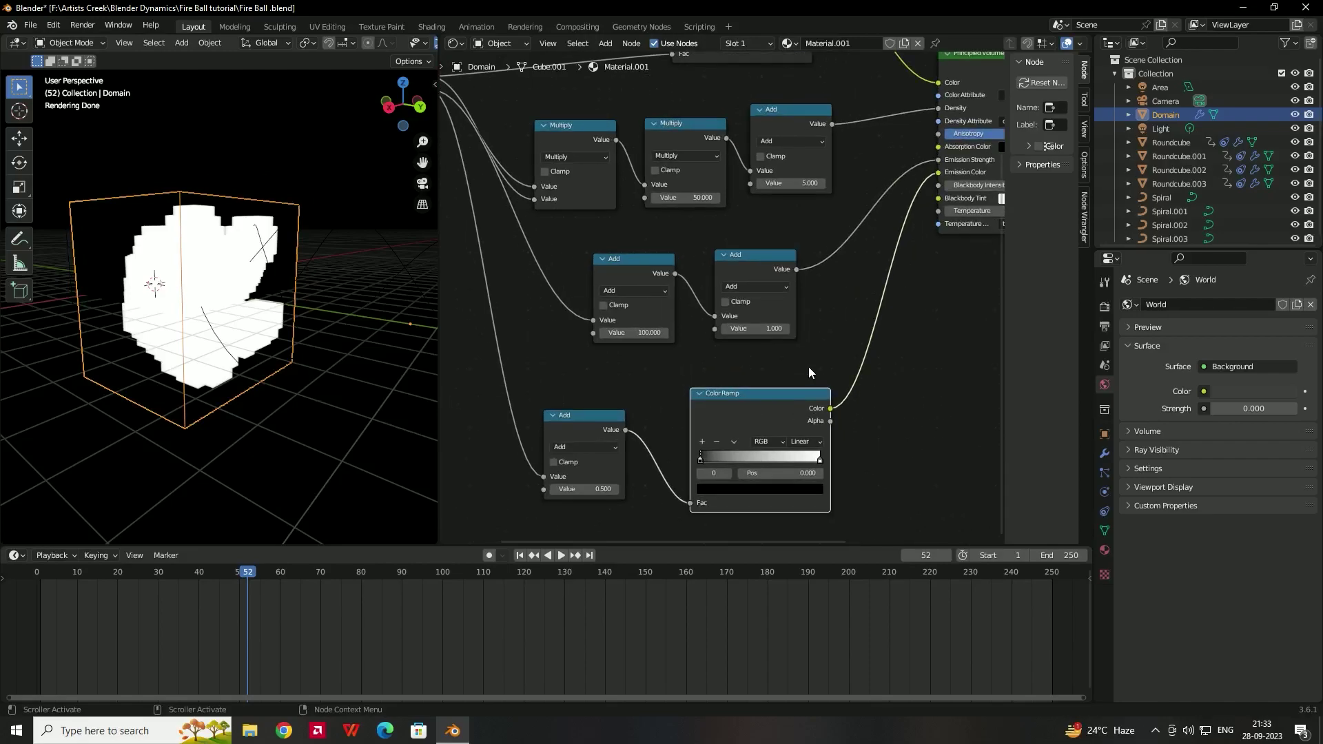
shift+scroll(796, 348, down, 2)
scroll(724, 404, up, 1)
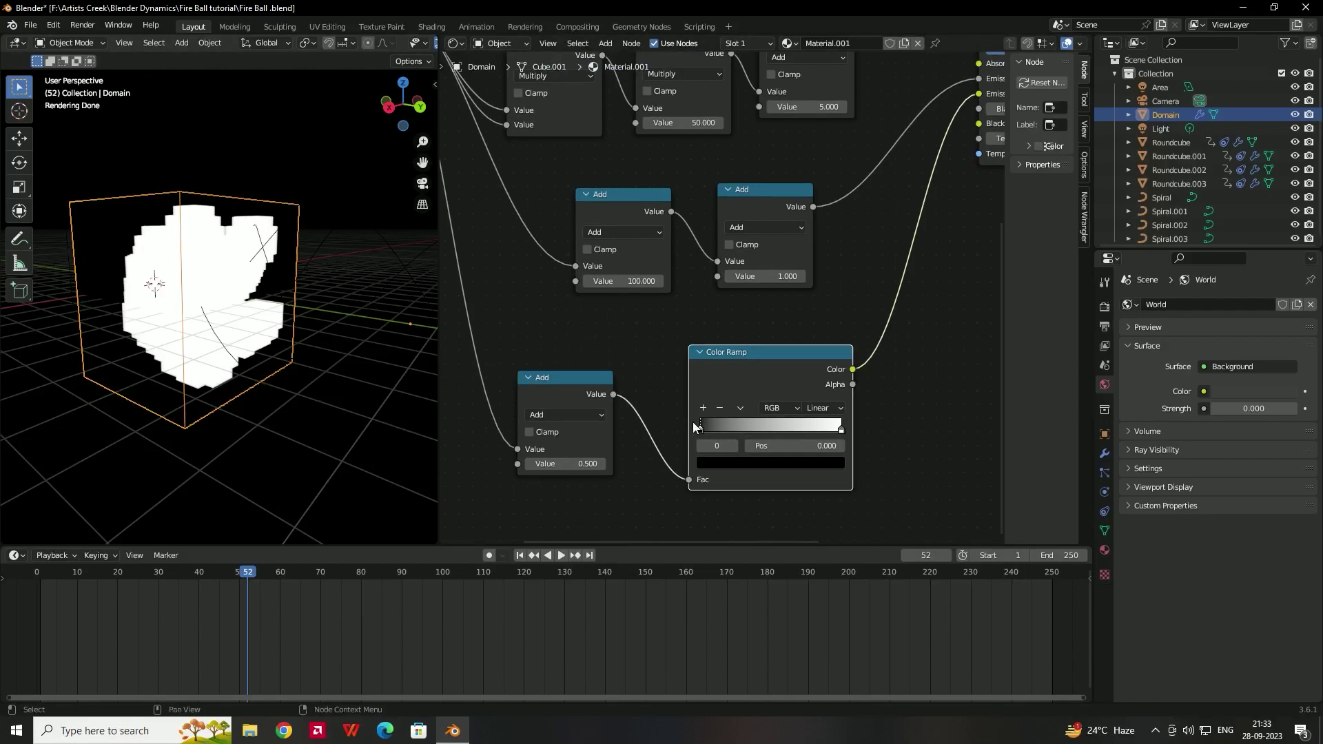
drag(701, 430, 776, 433)
middle_drag(250, 354, 289, 335)
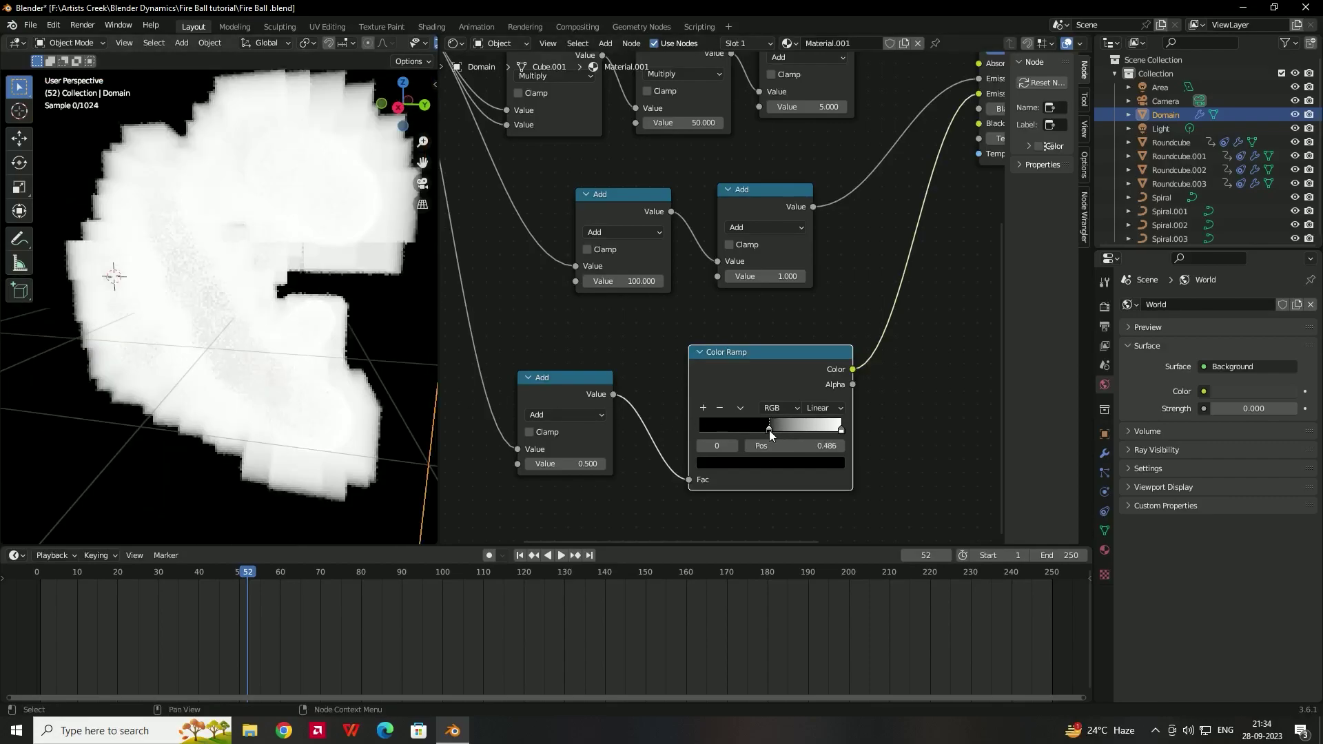
drag(772, 432, 781, 432)
Change the emission Color Ramp's white end stop to a saturated red-orange.
click(842, 430)
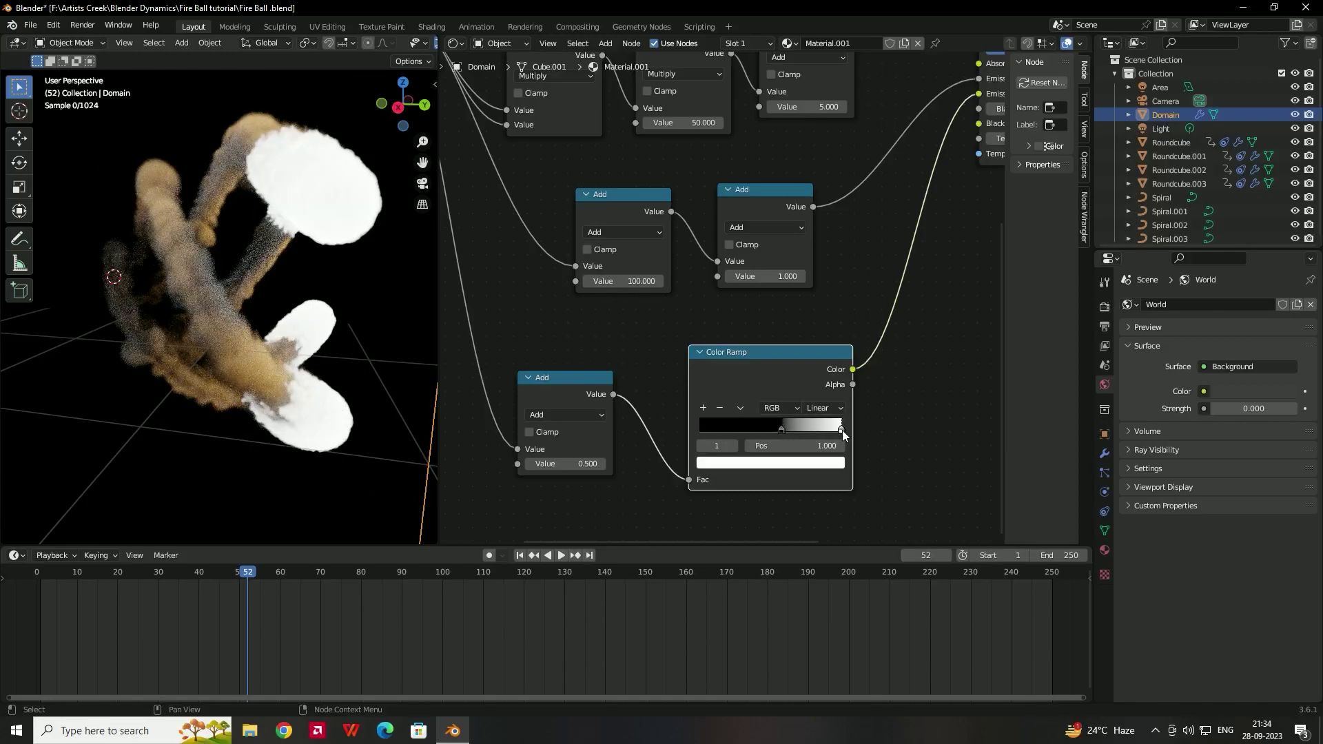
click(800, 470)
click(736, 348)
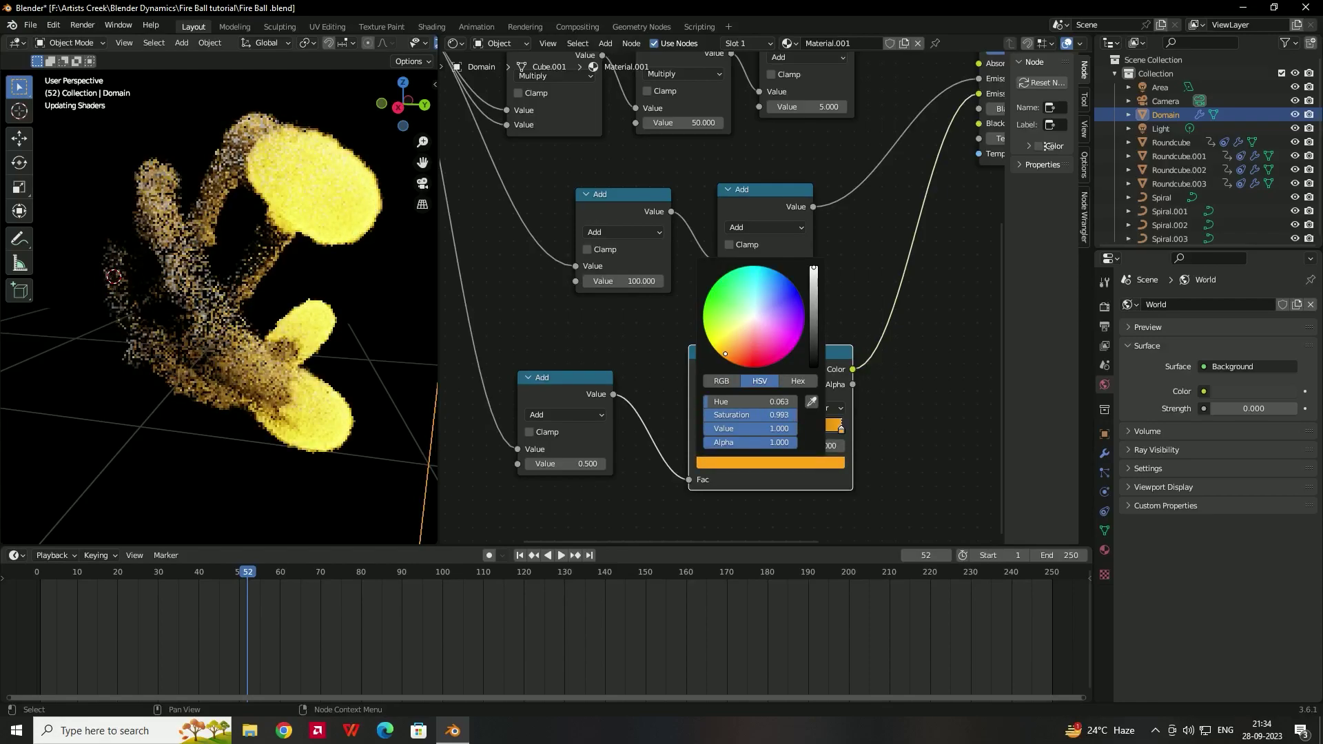
drag(725, 353, 742, 357)
mouse_move(377, 308)
middle_down()
mouse_move(294, 322)
mouse_move(392, 288)
mouse_move(365, 296)
middle_up()
scroll(218, 301, up, 4)
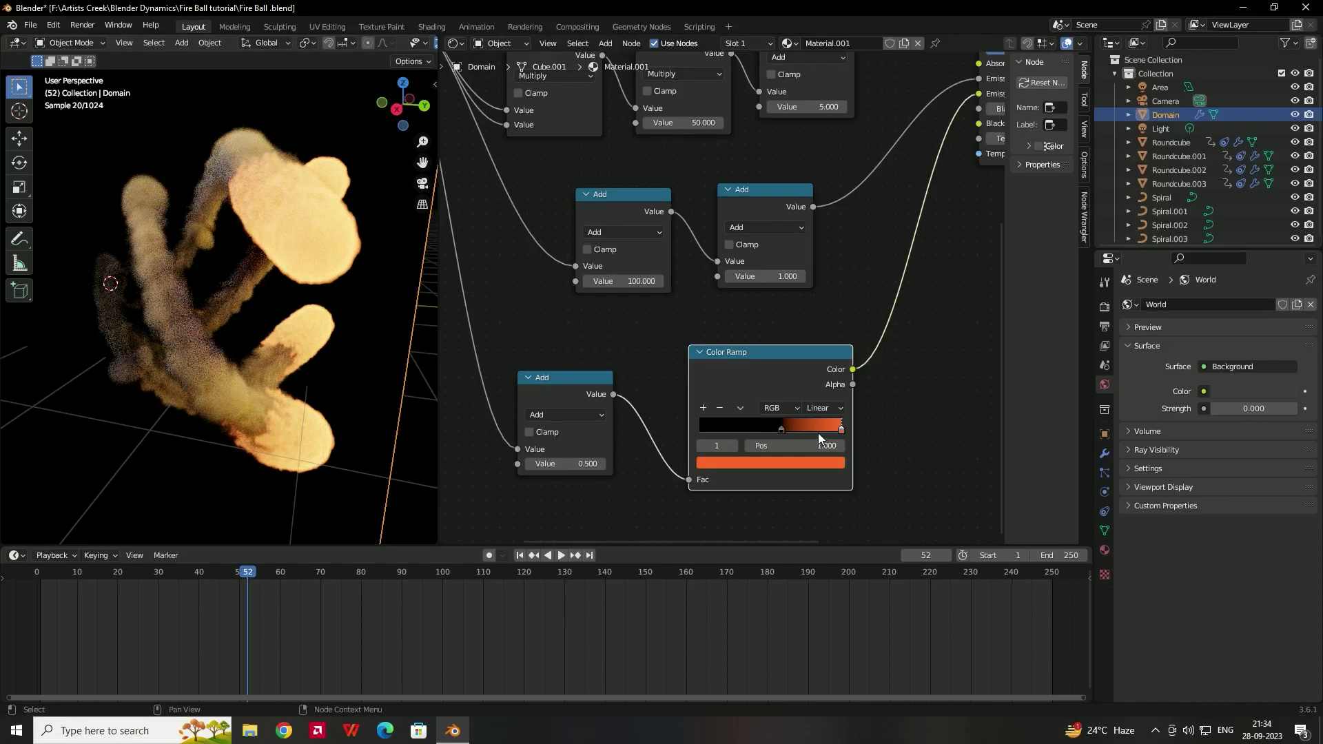
Add a stop at 0.789 on the emission Color Ramp and shift its colour to dark orange with hue 0.033.
click(704, 407)
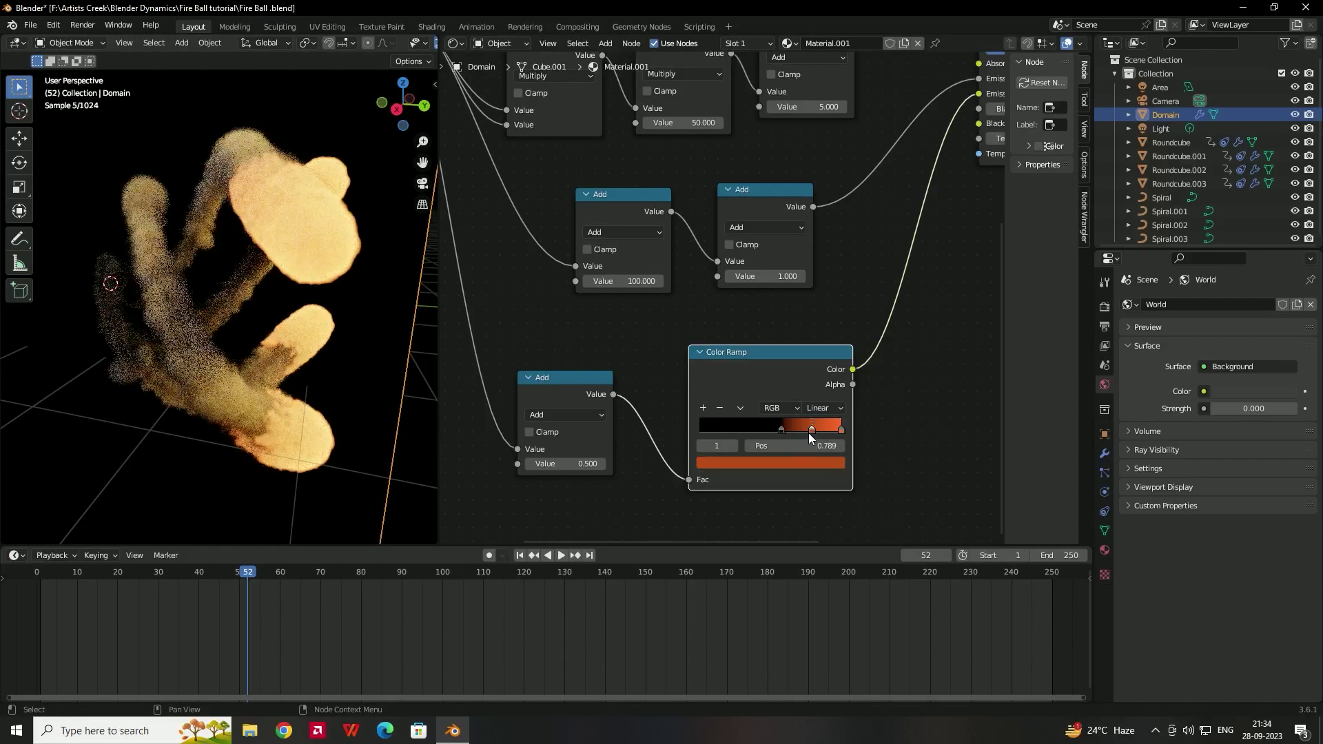
click(774, 461)
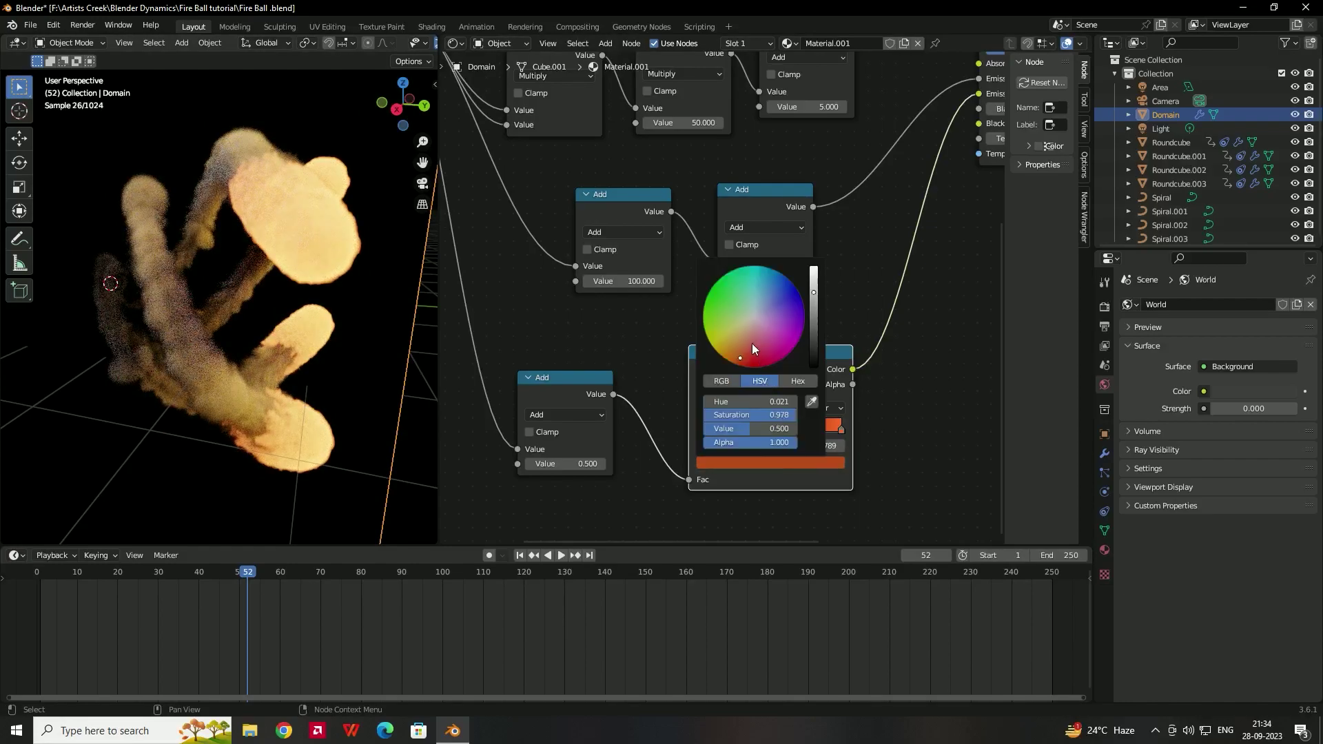
drag(740, 348, 722, 342)
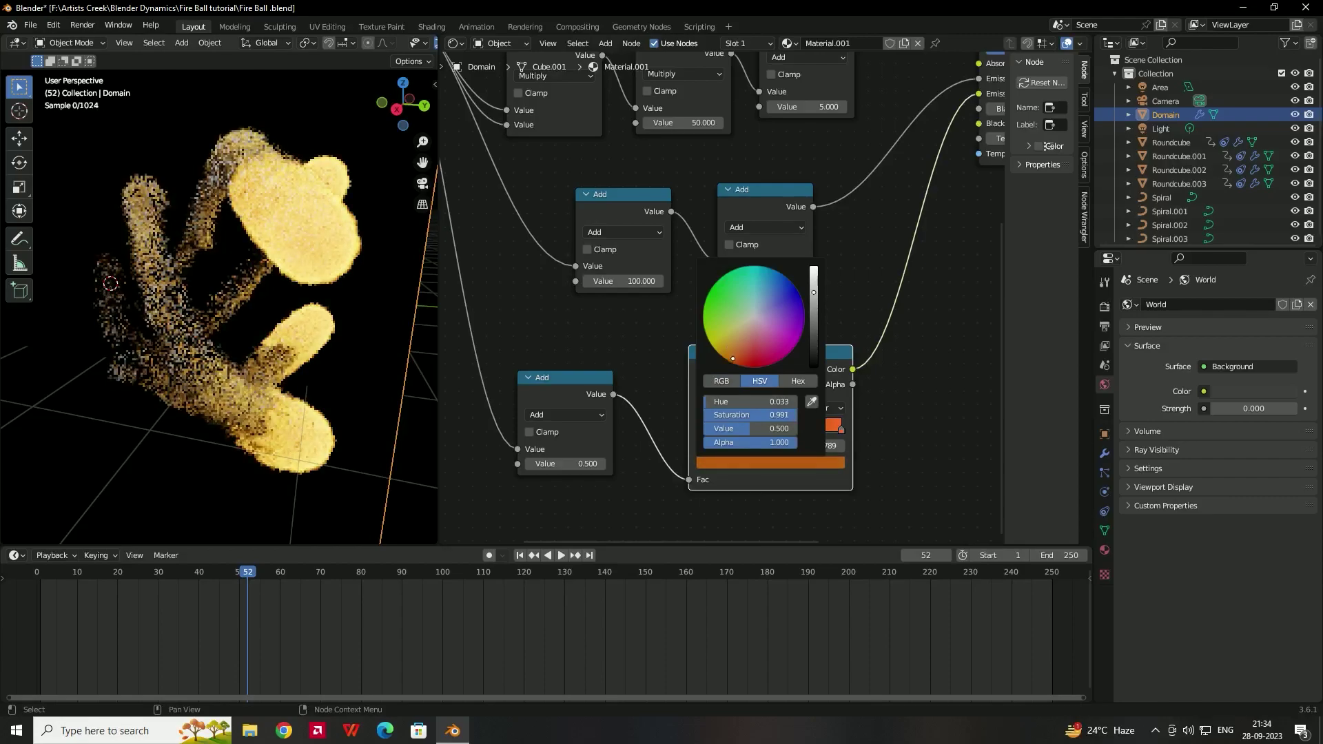
mouse_move(323, 287)
middle_down()
mouse_move(284, 302)
mouse_move(324, 279)
middle_up()
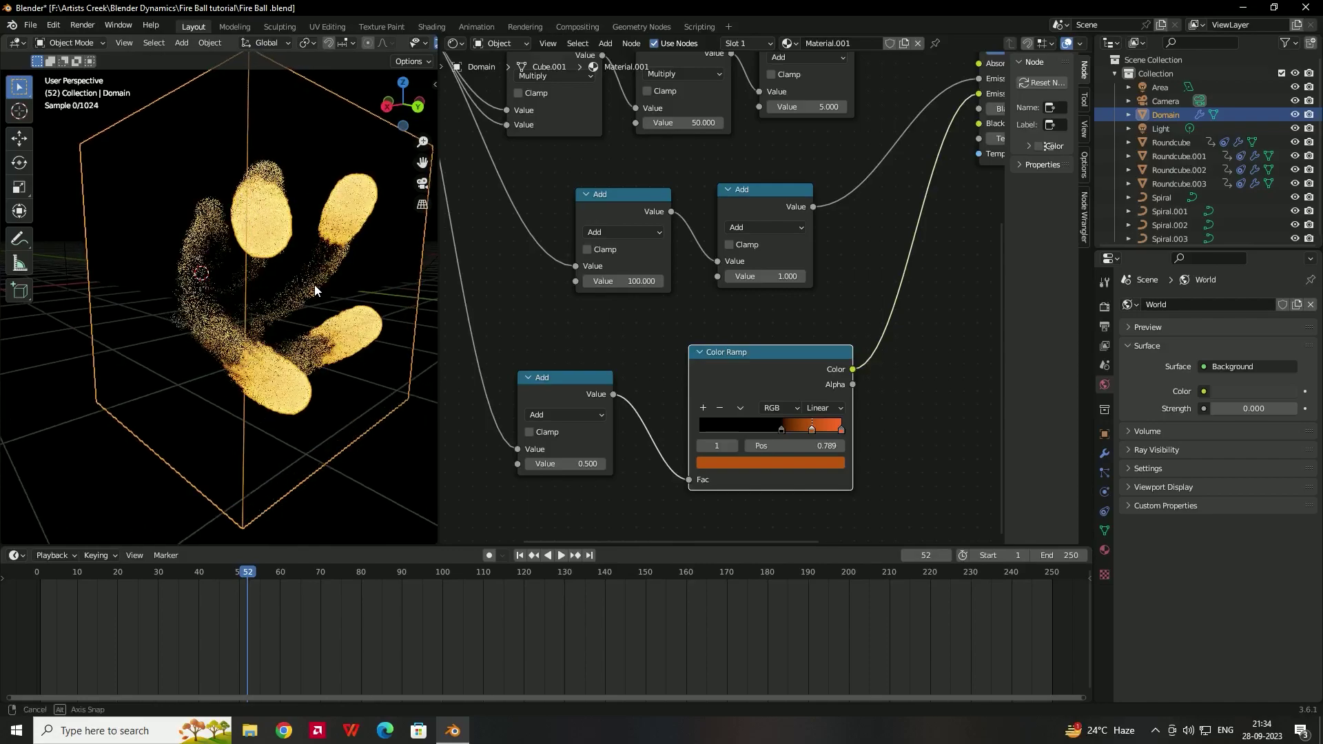
Render a test image of the current frame to check the camera framing, and close the render window.
click(83, 26)
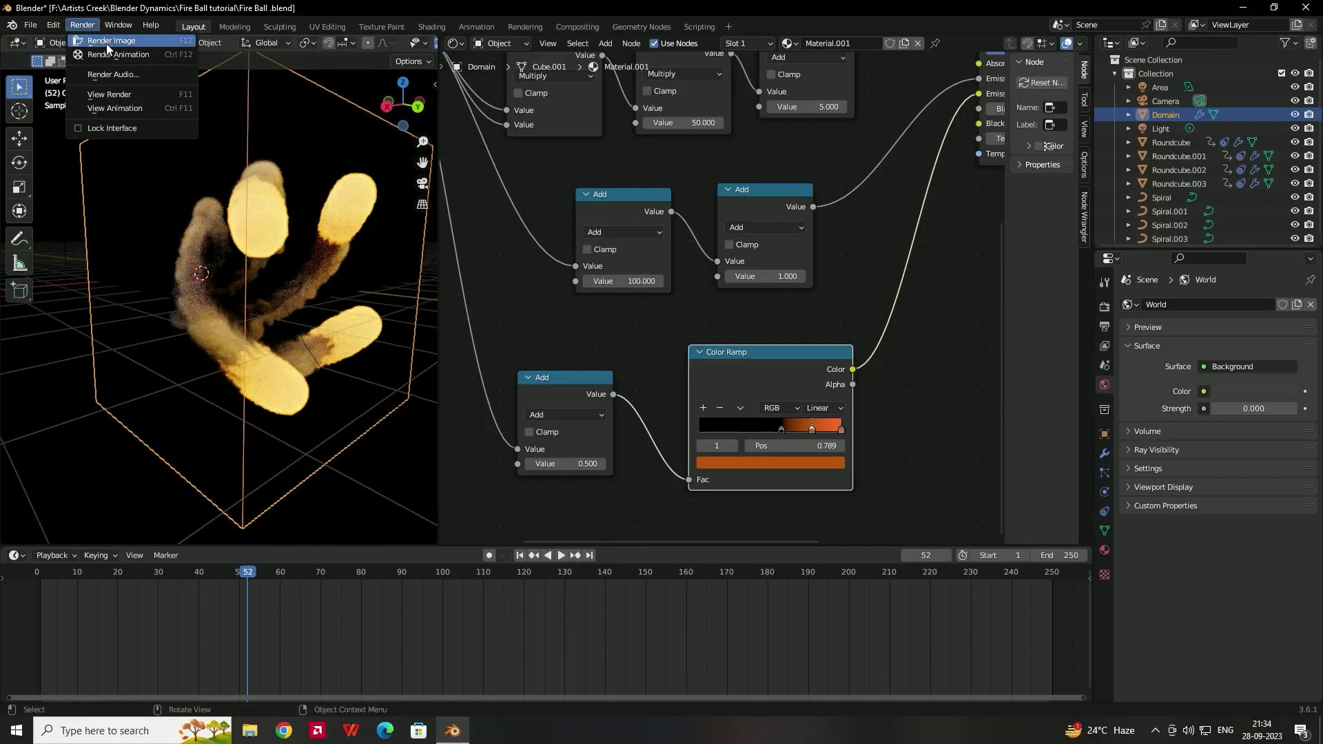
click(106, 42)
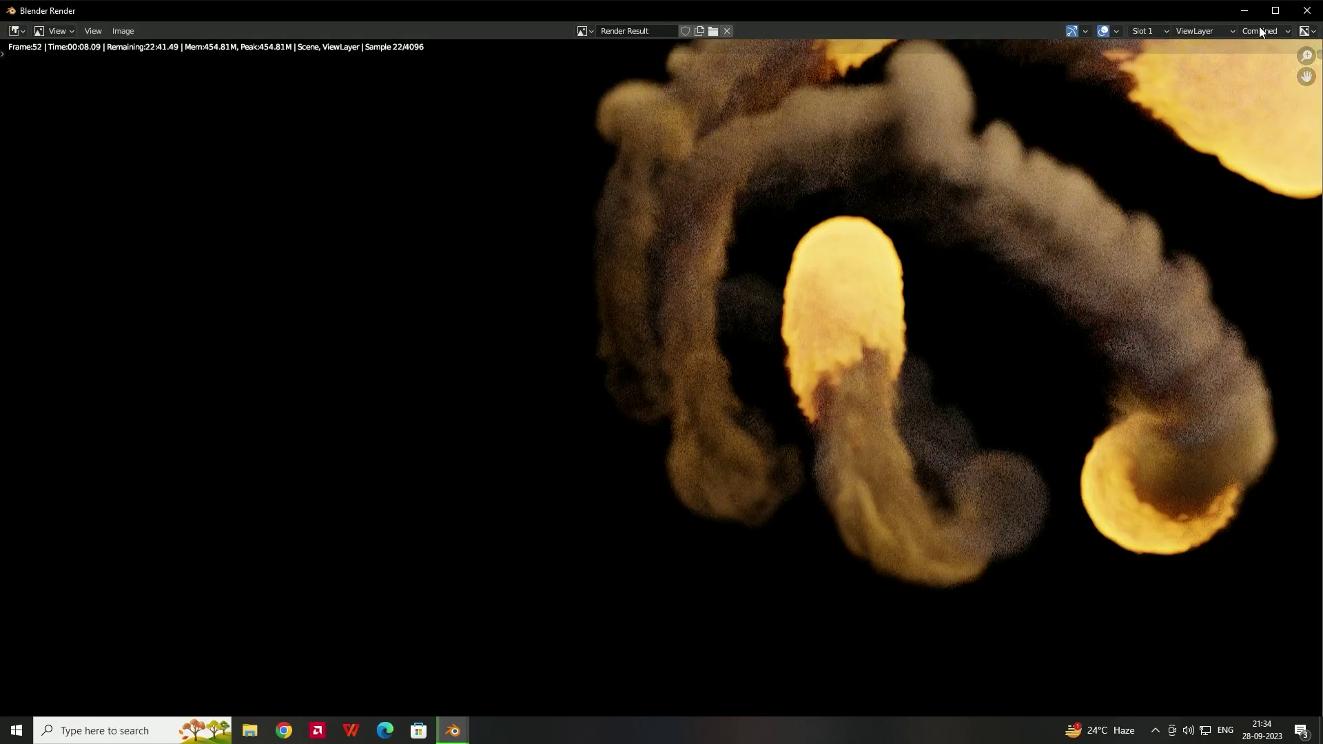
click(1306, 10)
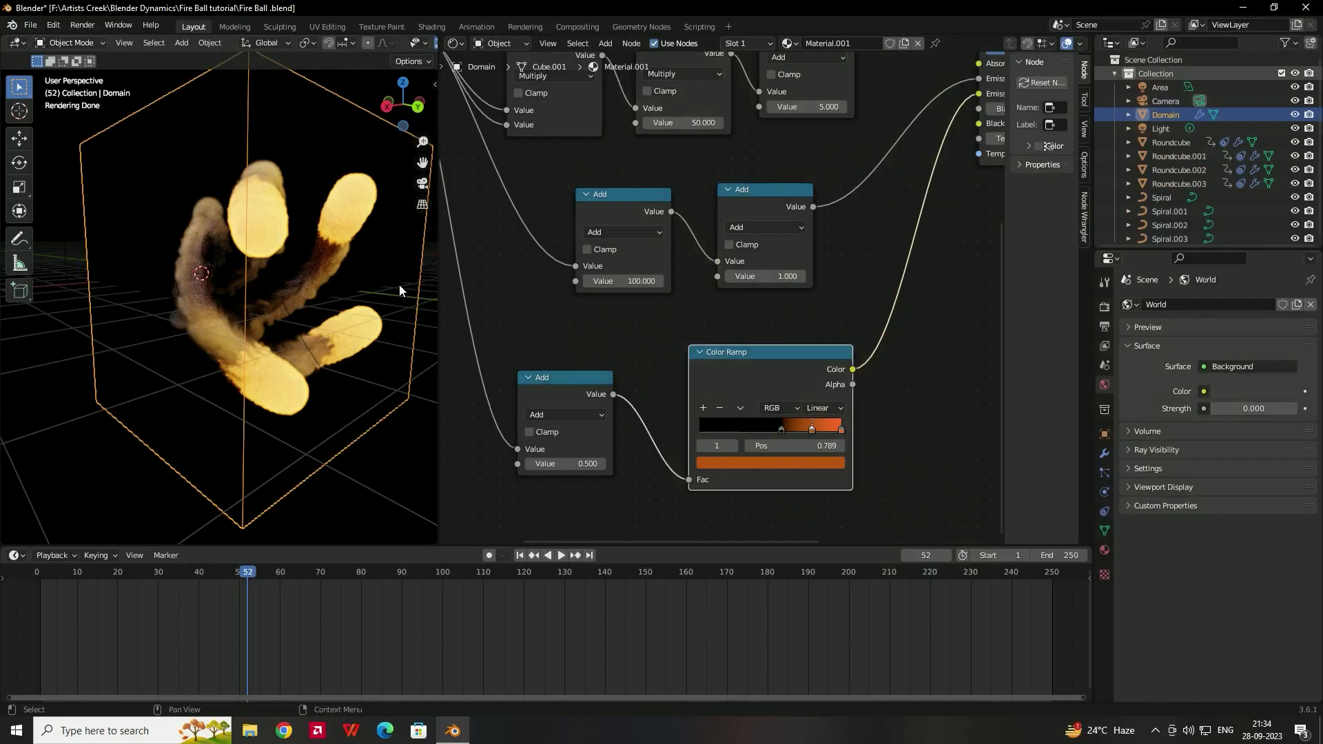
Look through the camera, lock it to the view and reframe it so all four fireballs fit inside the frame.
click(422, 184)
key(n)
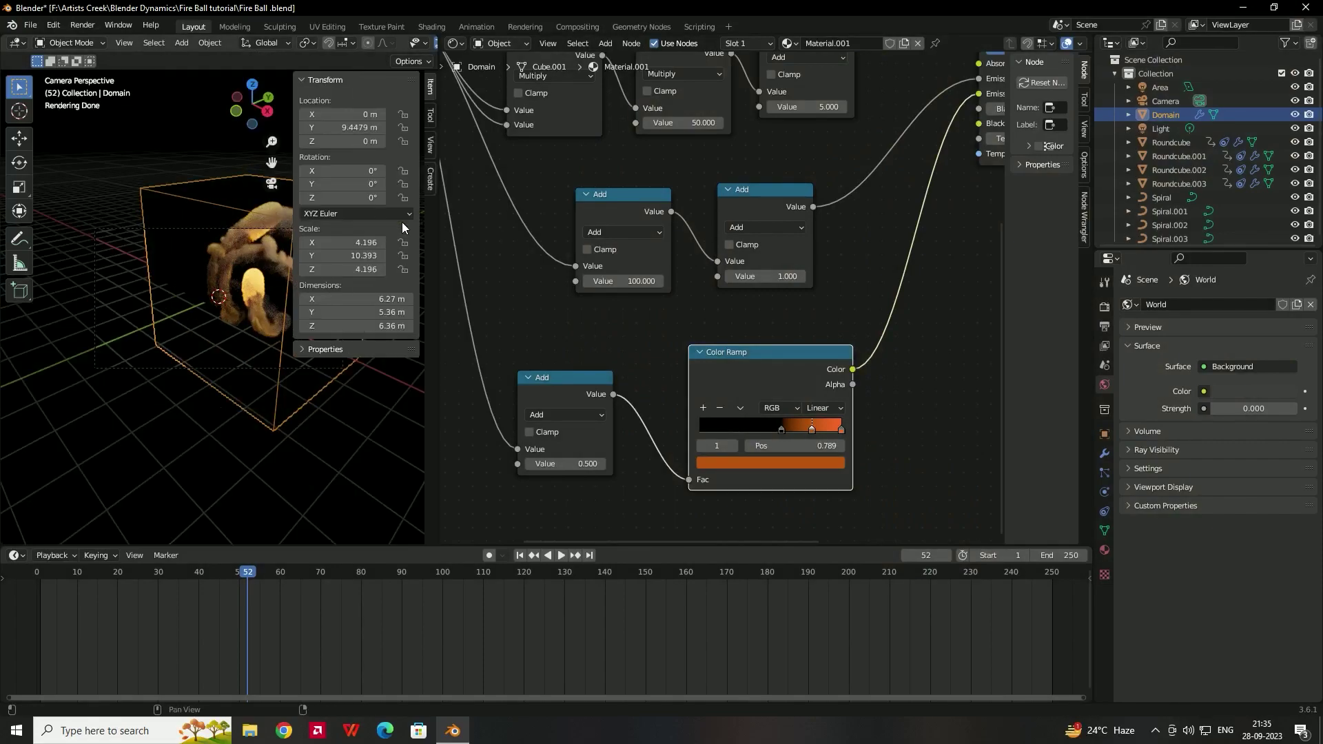
click(429, 145)
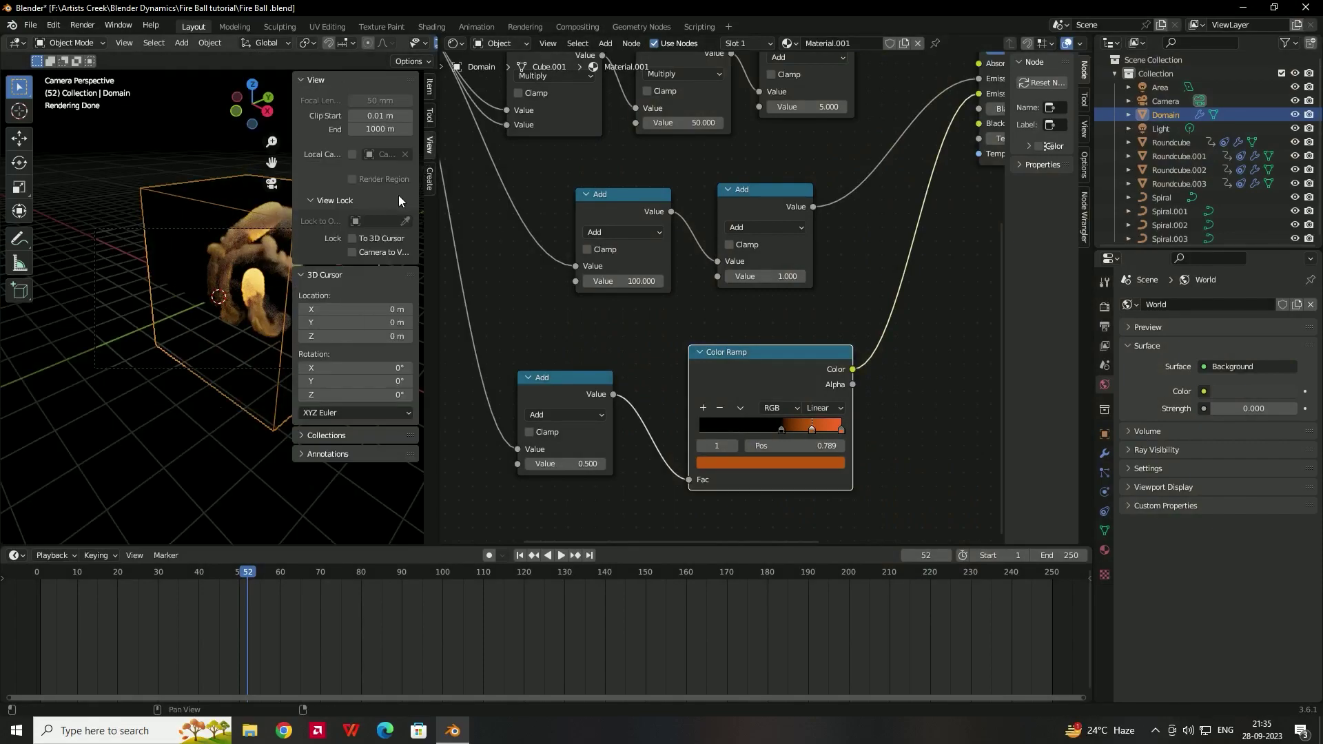
click(370, 253)
key(n)
middle_drag(366, 241, 296, 227)
Render the reframed shot to examine the composition, and close the render.
click(82, 25)
click(97, 42)
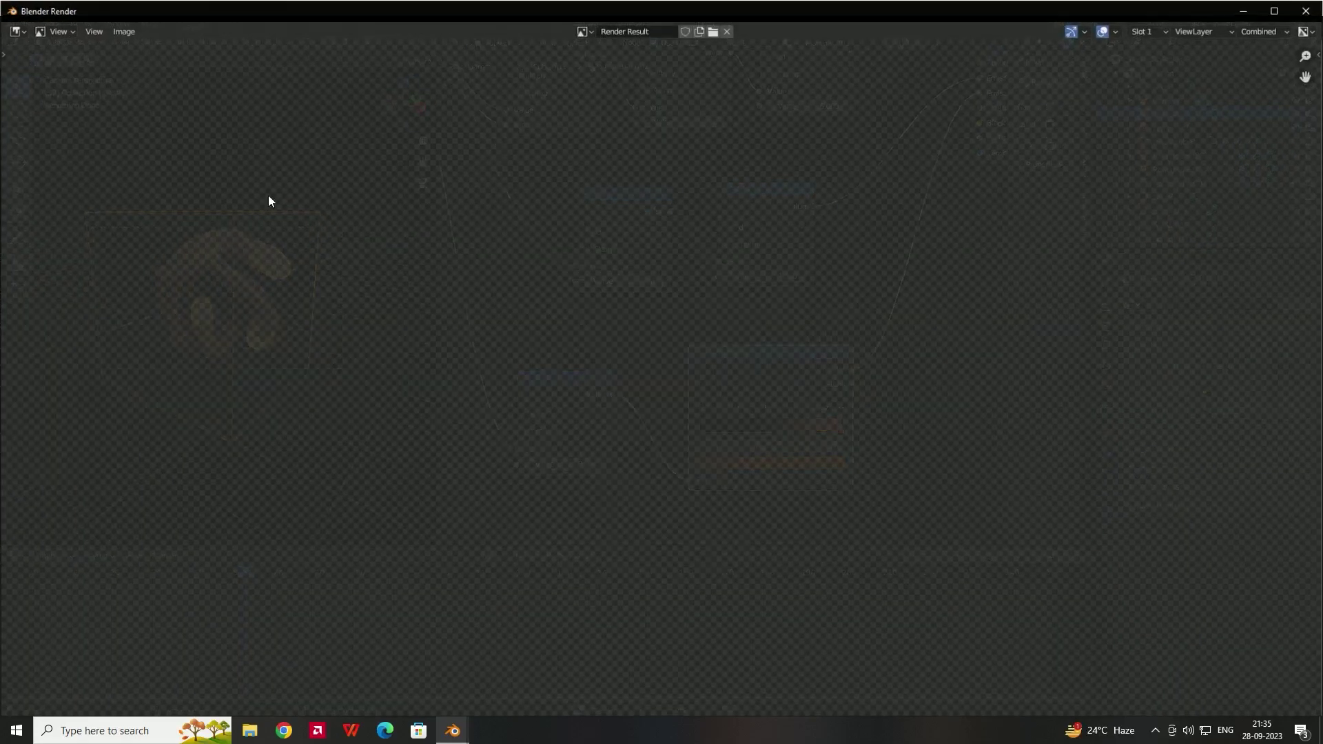
scroll(758, 331, up, 1)
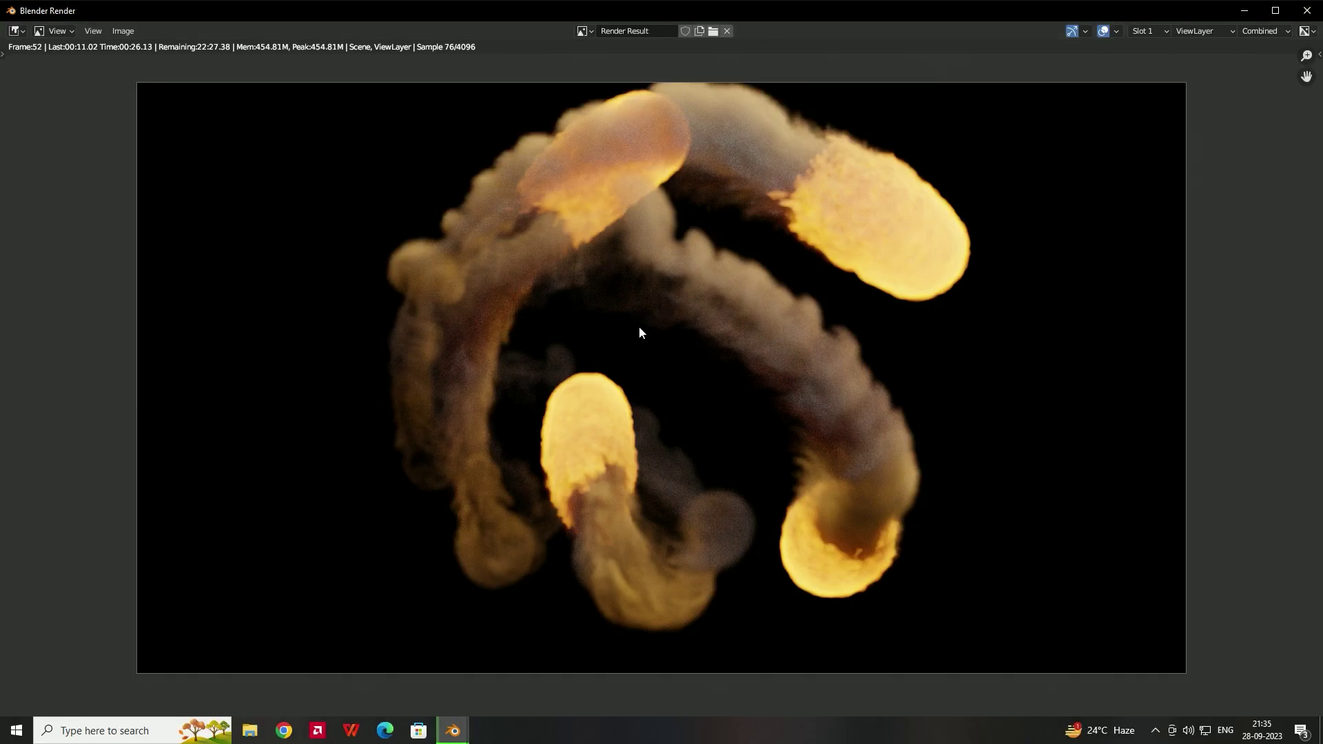
key(Escape)
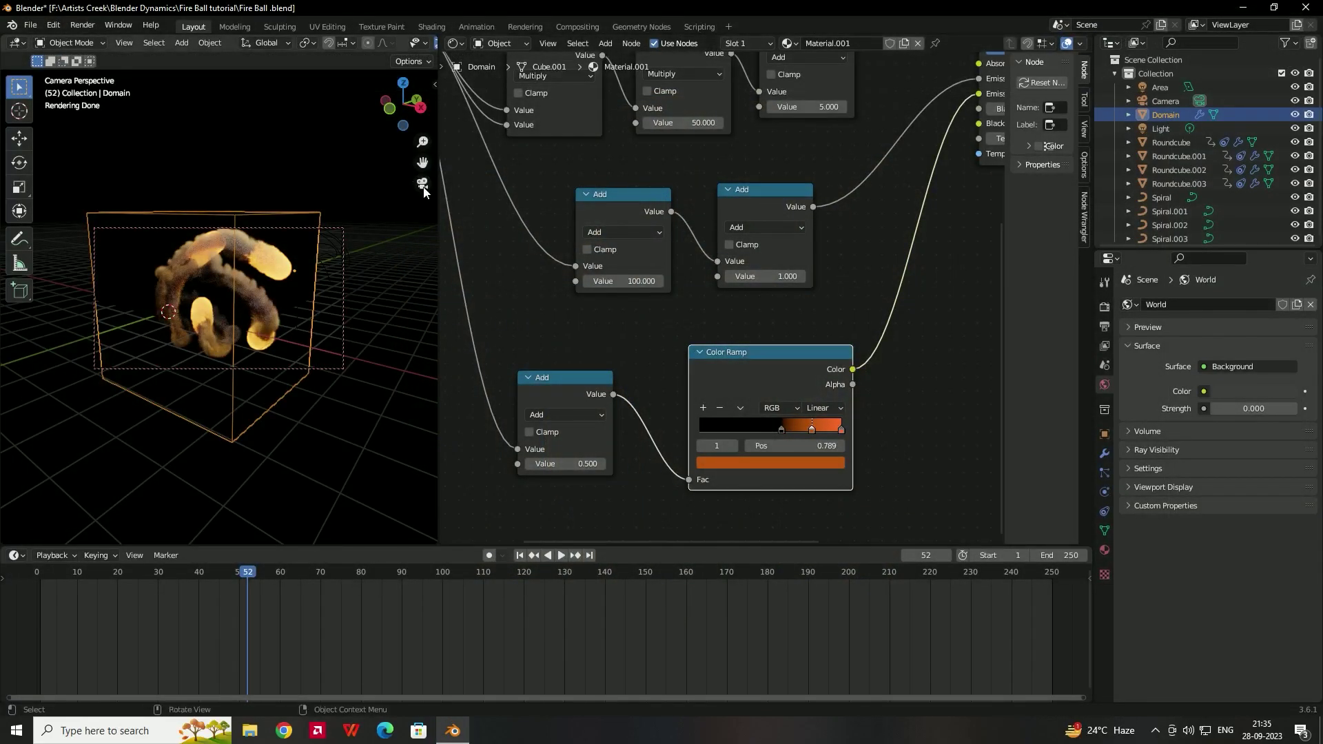
Turn off the camera-to-view lock and leave the camera view.
key(n)
click(378, 251)
key(n)
click(282, 201)
middle_drag(277, 255, 303, 265)
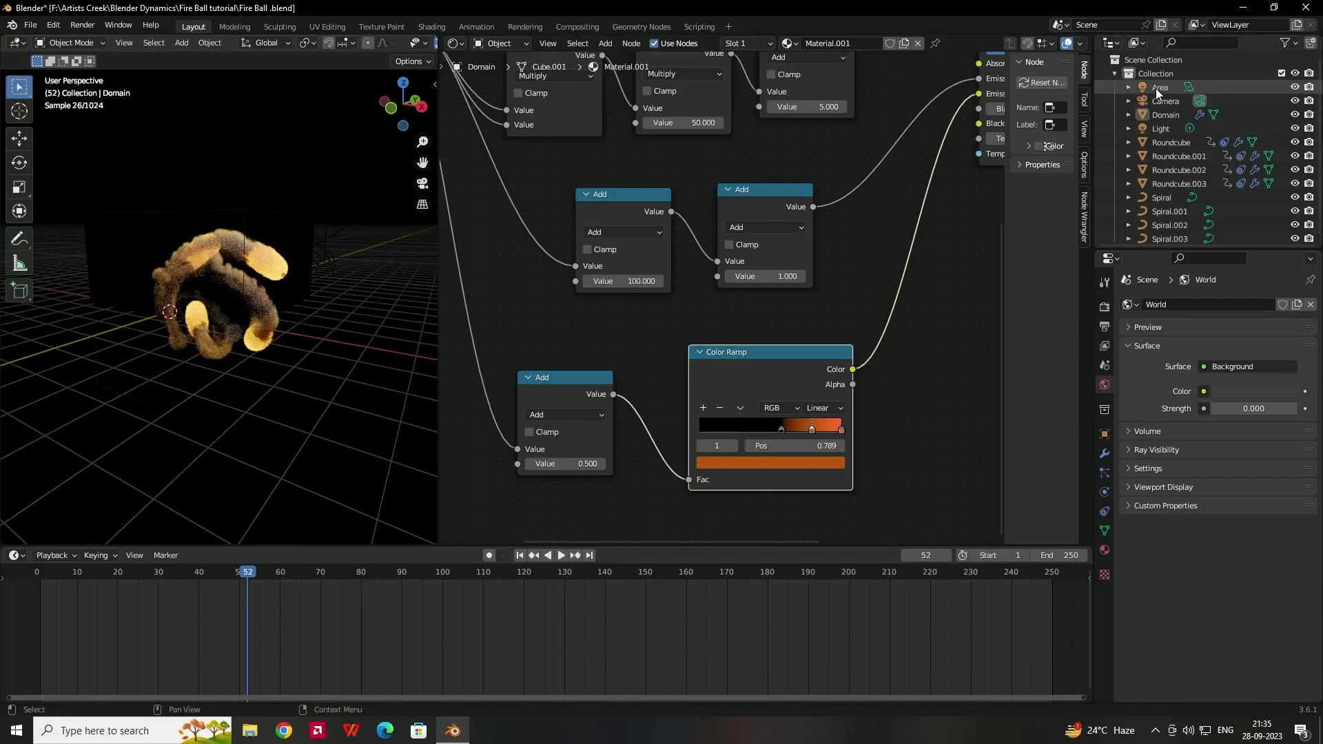
Change the Area light's colour to a pale yellow.
click(1157, 89)
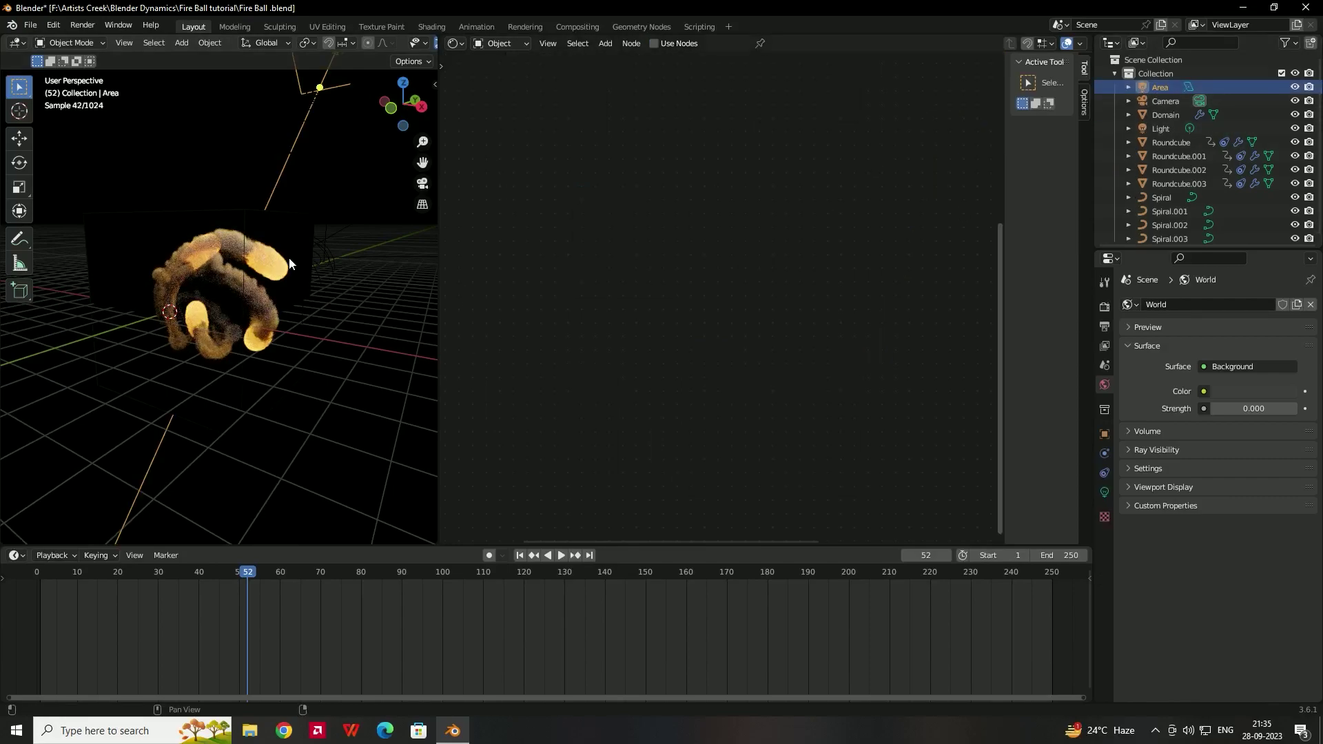
click(1102, 490)
click(1233, 386)
drag(1205, 284, 1206, 264)
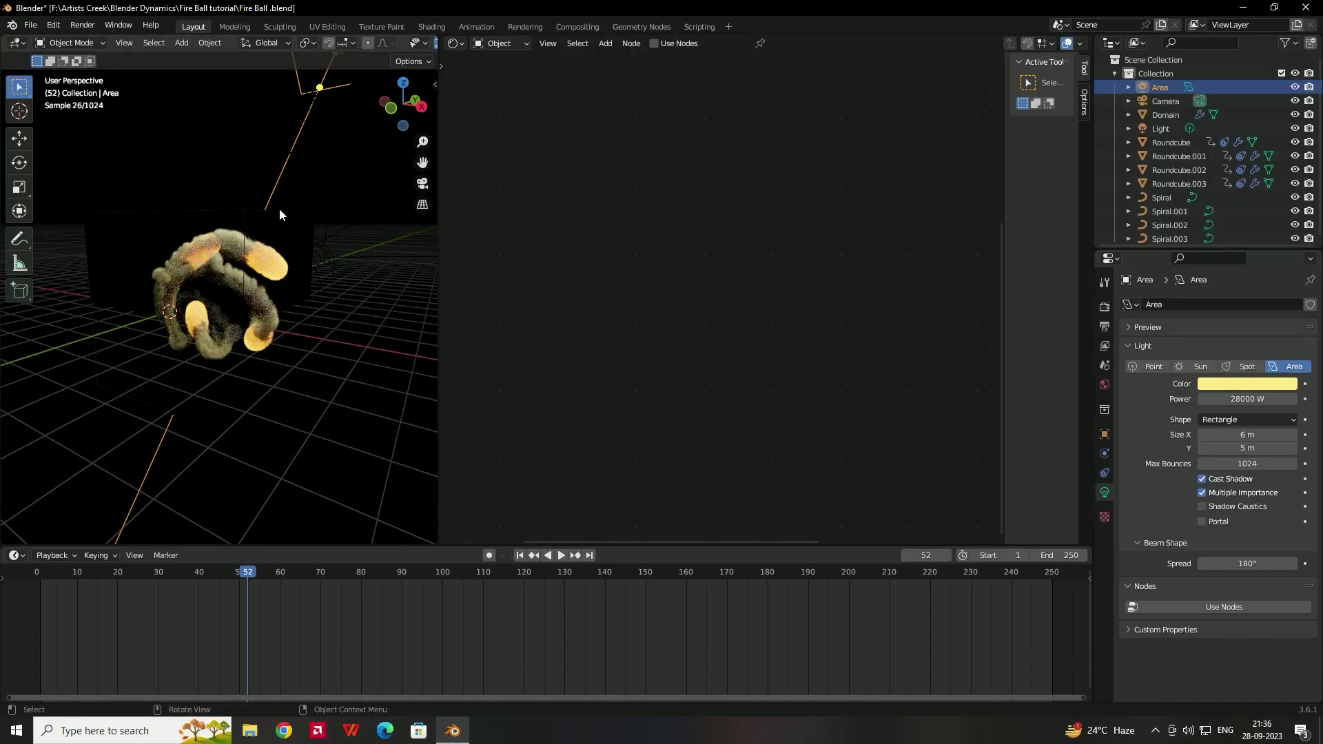
Render the current frame to examine the smoke under the Area light's new colour, and close the render.
click(83, 24)
click(97, 39)
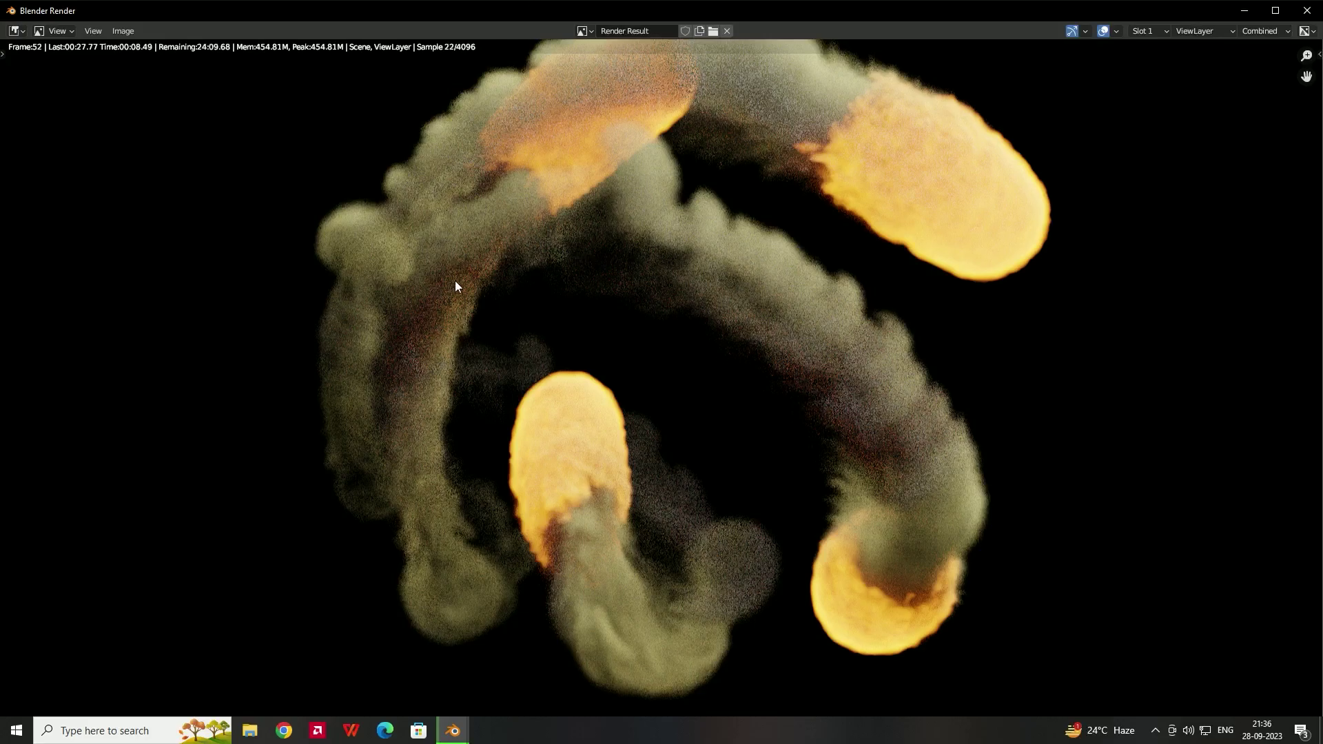
key(Escape)
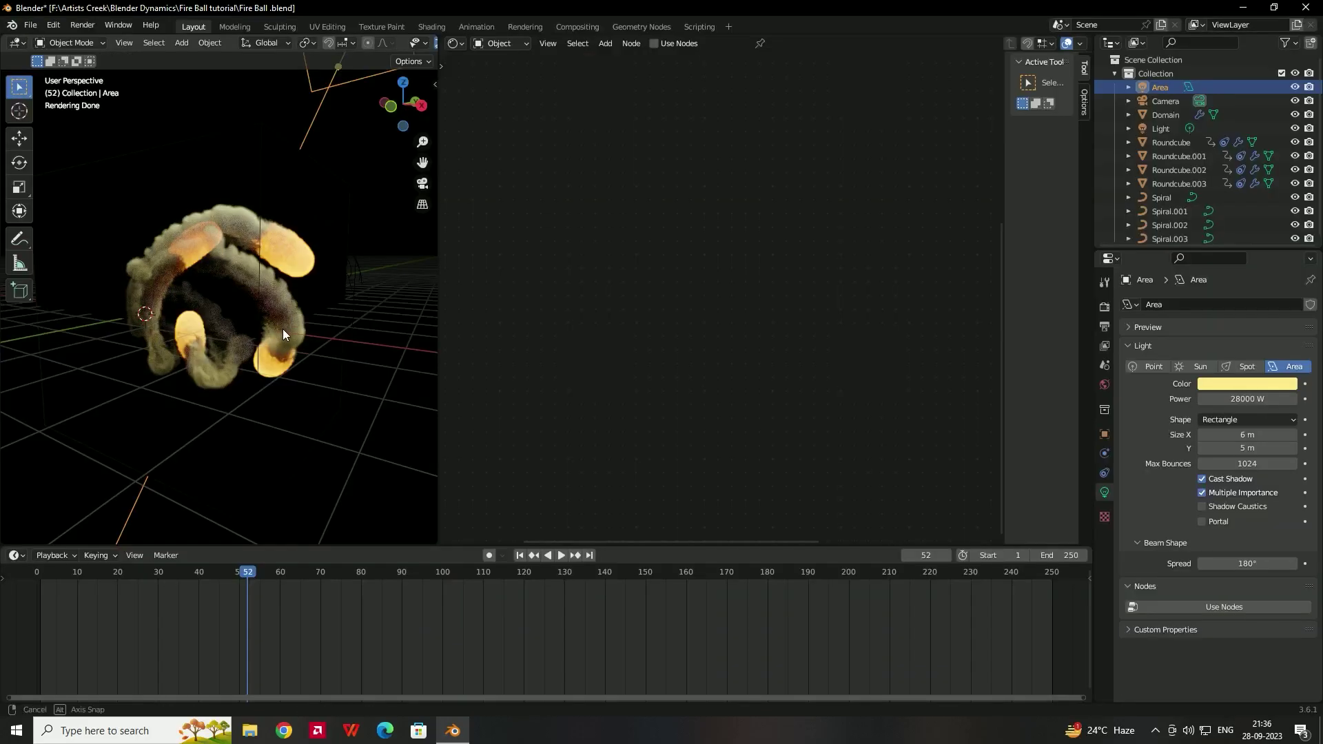
middle_drag(283, 329, 262, 340)
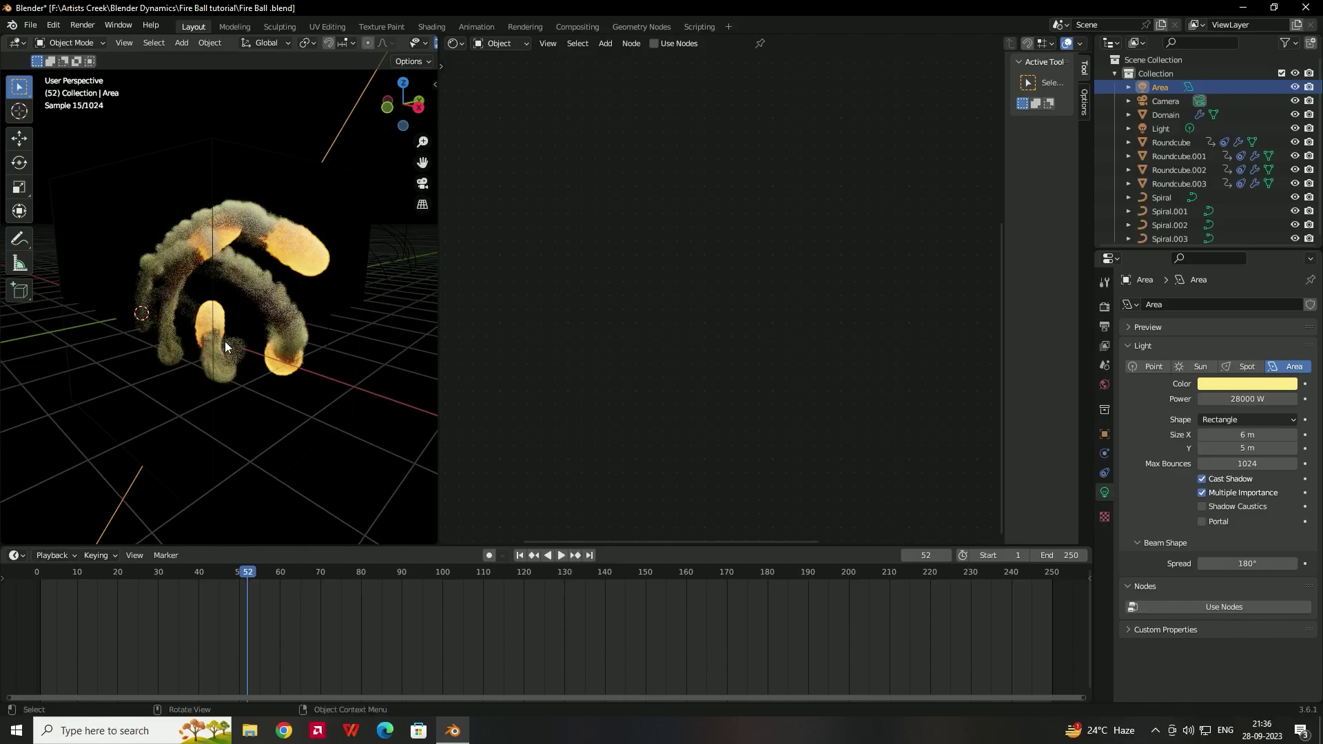
click(83, 26)
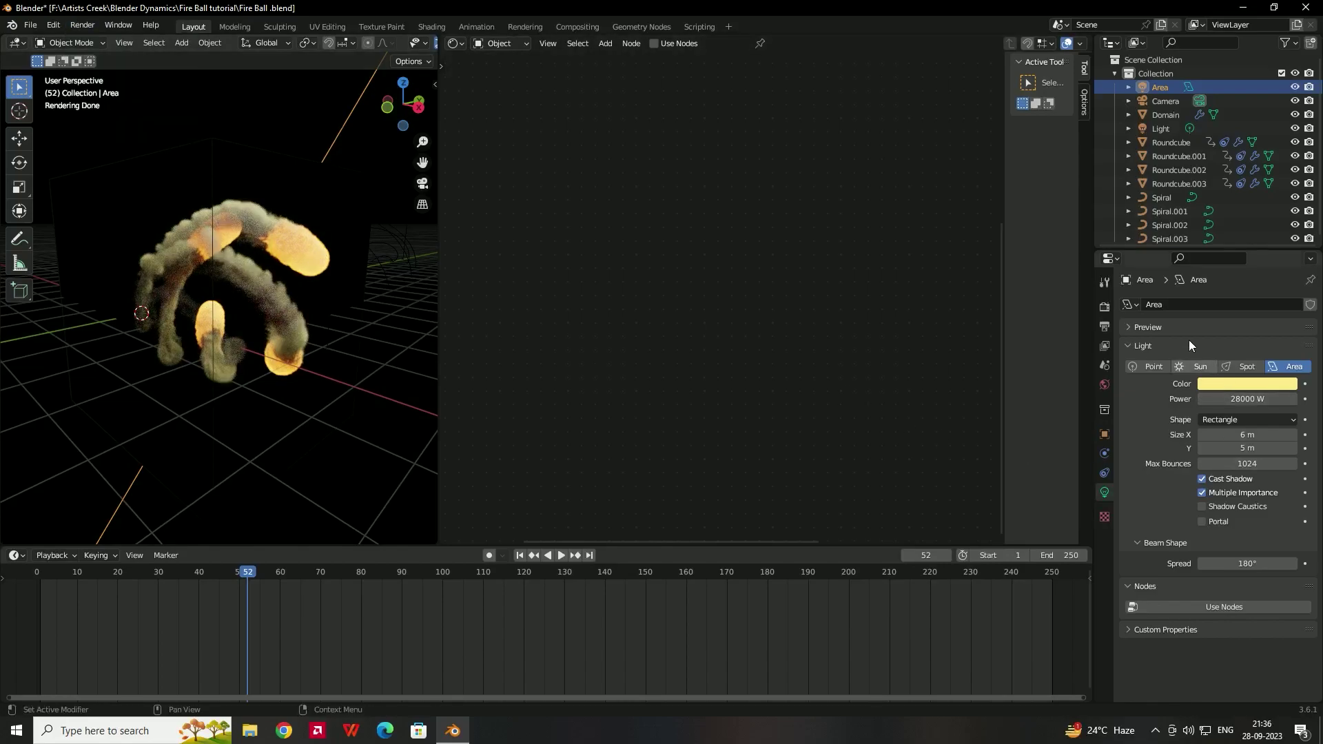
Set the scene's end frame to 150 and the frame rate to 60 fps.
click(1104, 308)
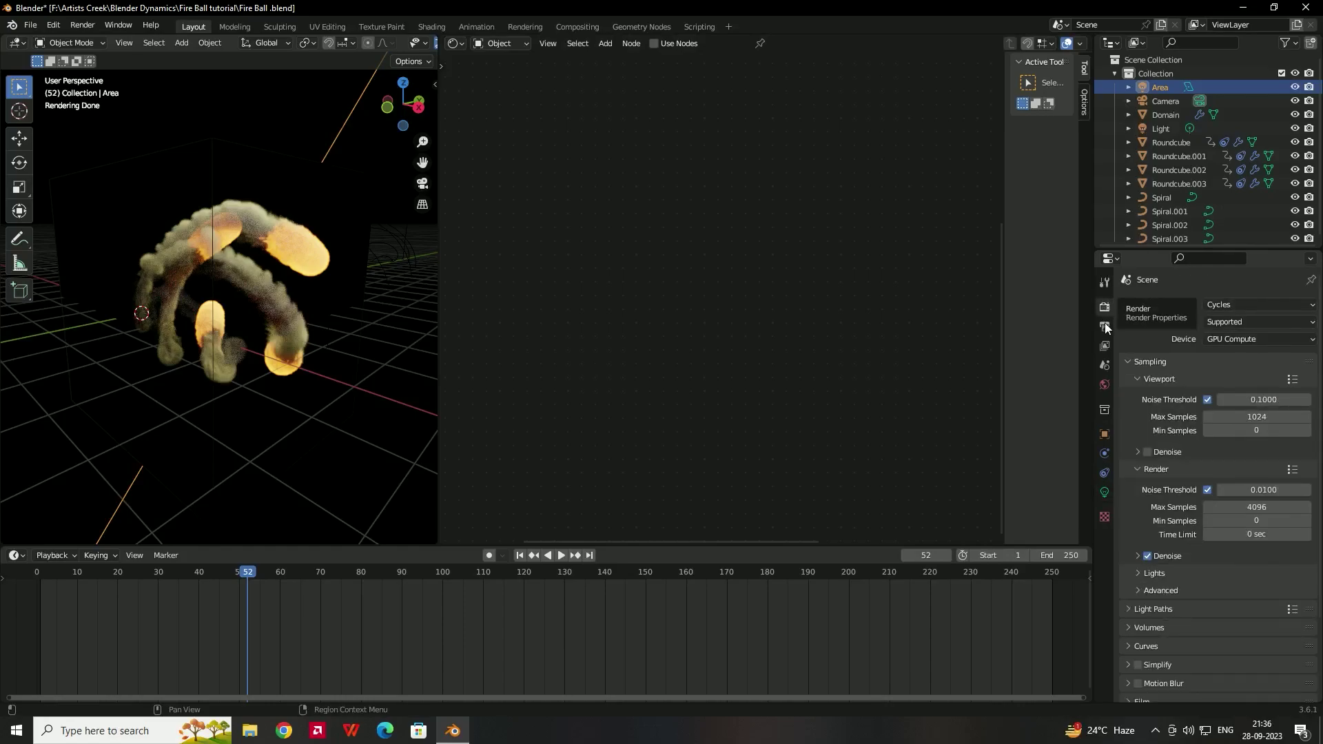
click(1105, 327)
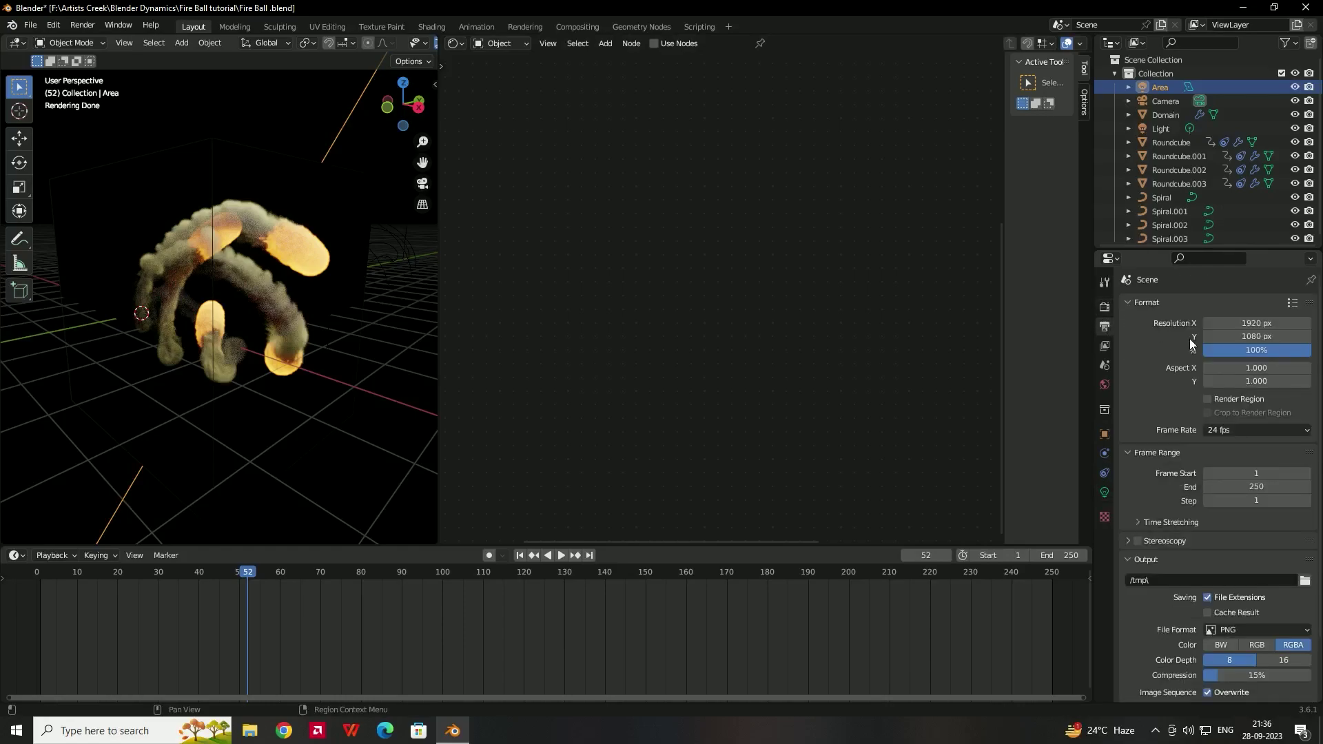
click(1249, 487)
text(150)
key(Return)
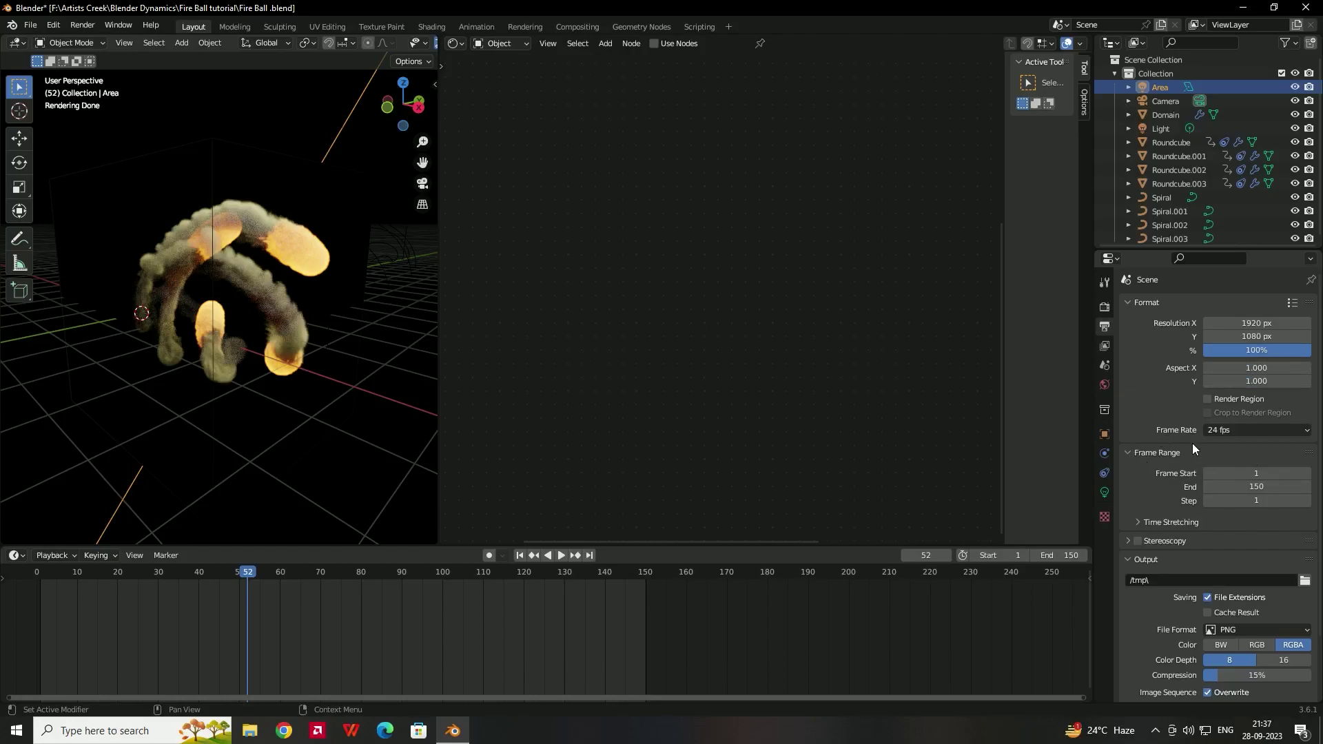
click(1232, 433)
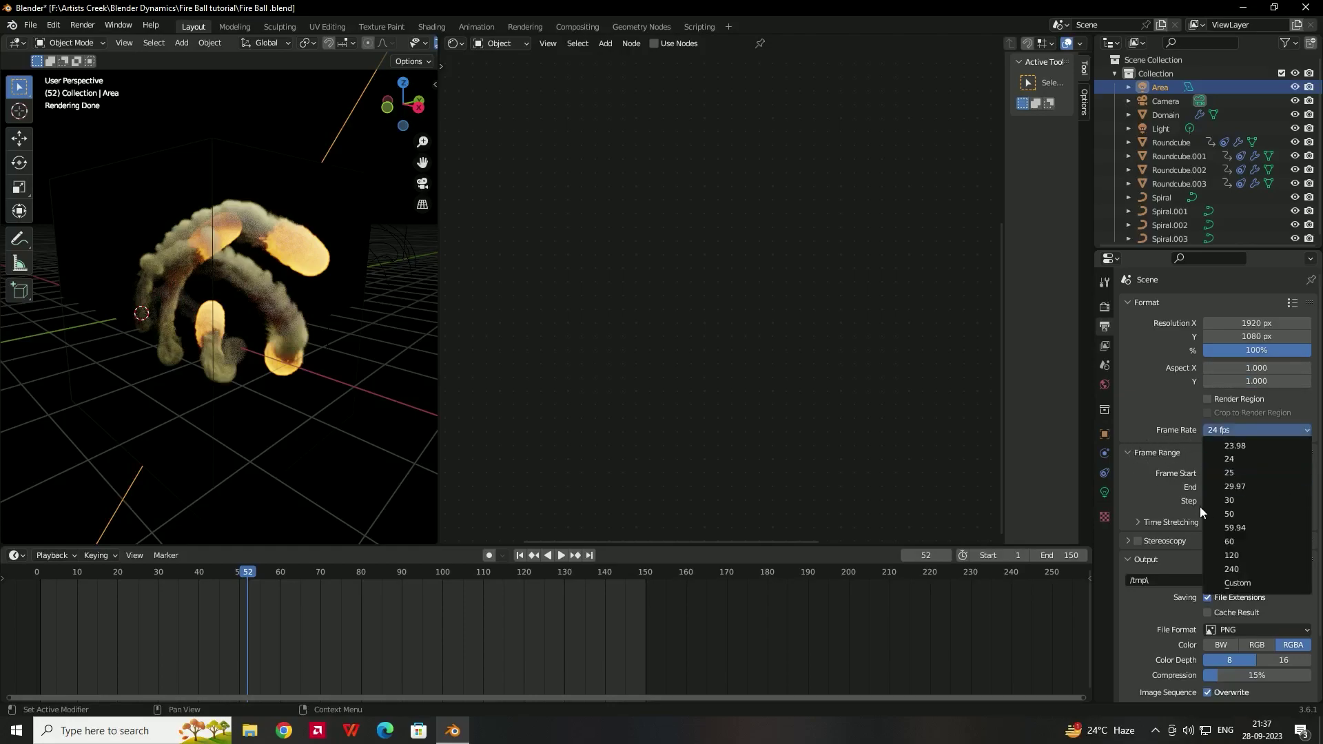
click(1234, 541)
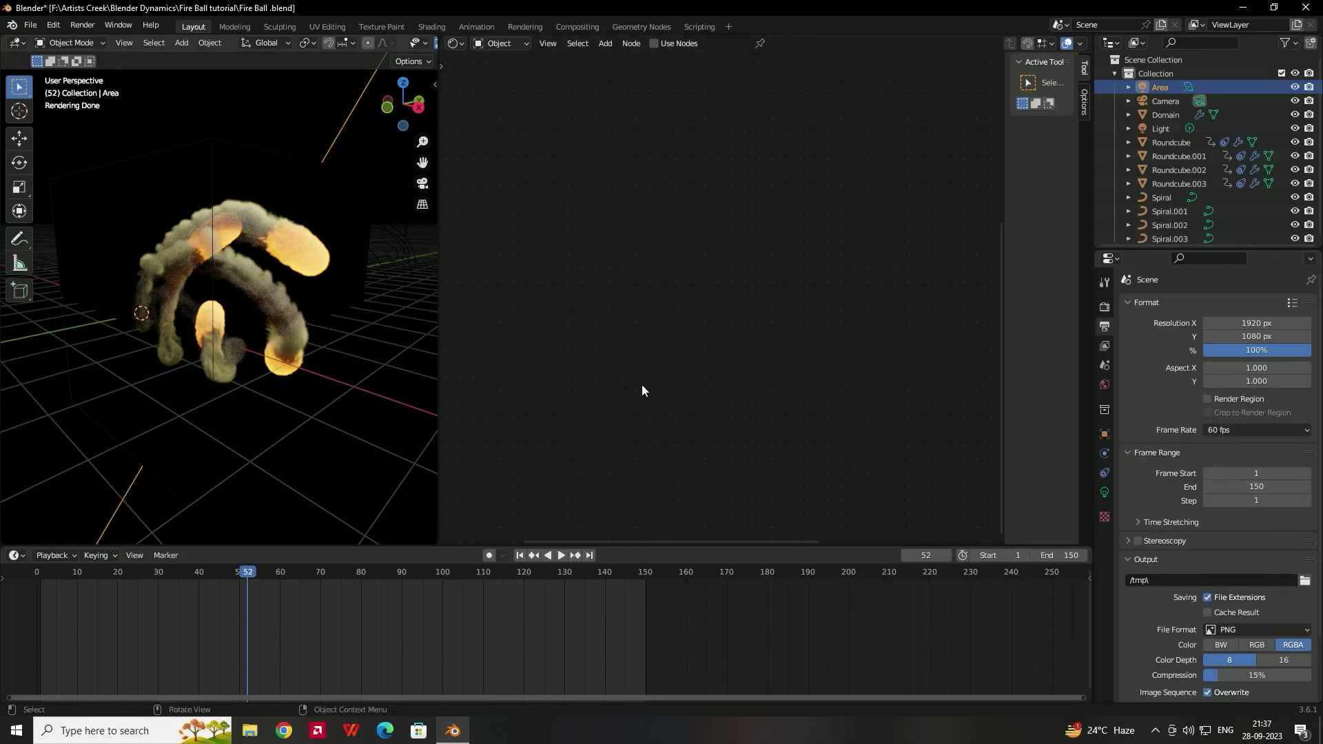
Set the render output format to JPEG and look into the output folder without changing it.
scroll(1240, 583, down, 2)
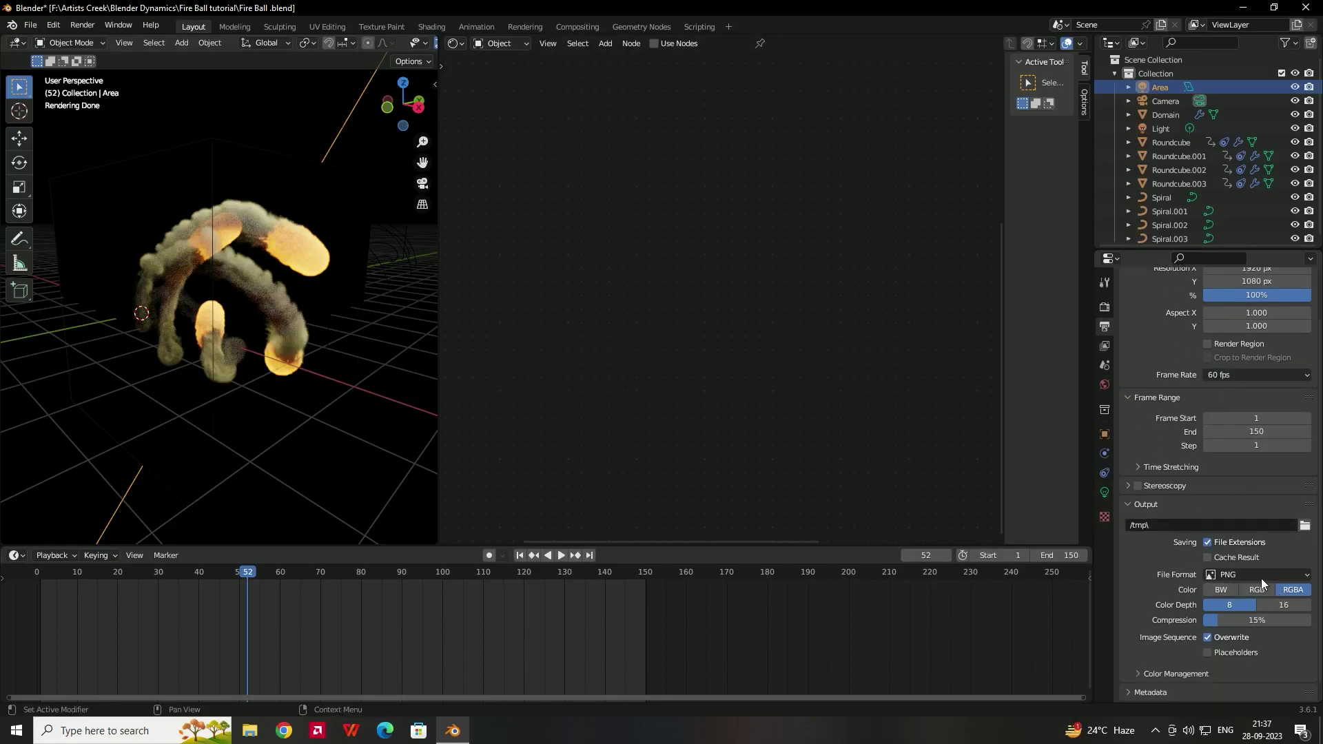
click(1270, 577)
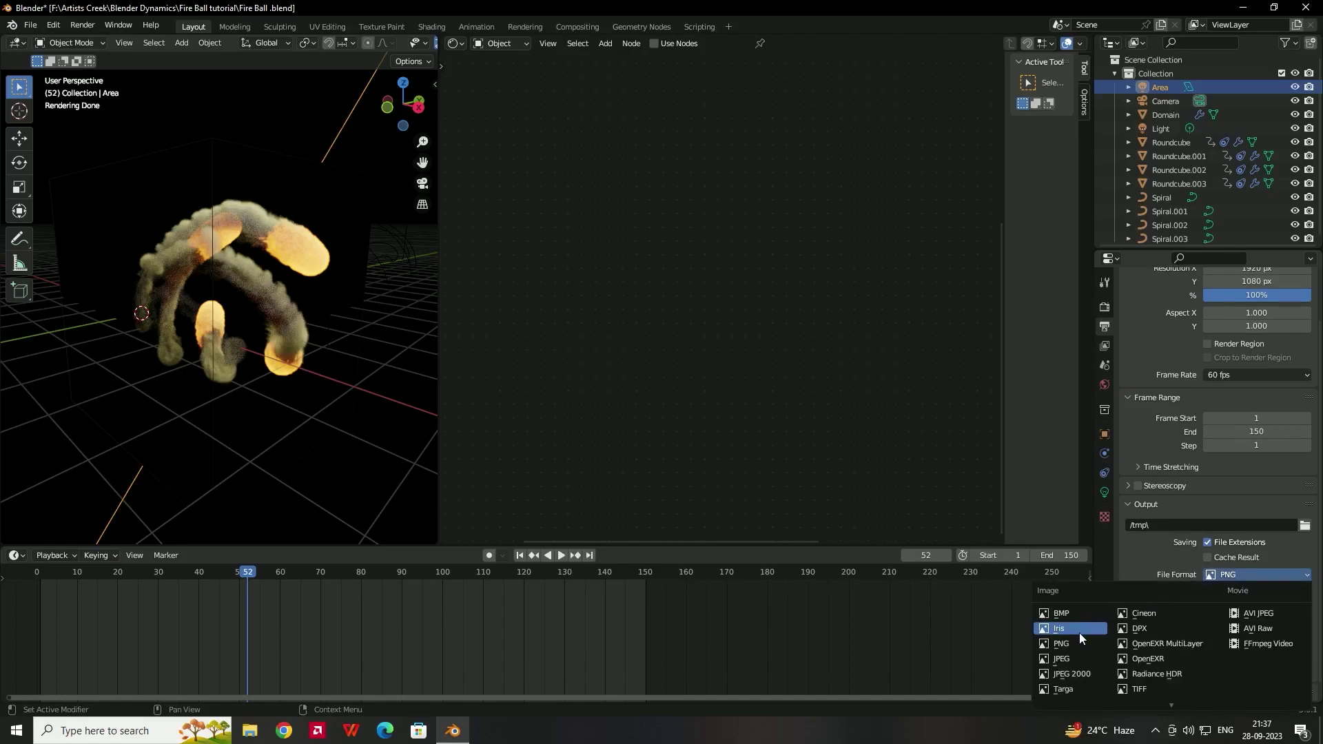
click(1075, 657)
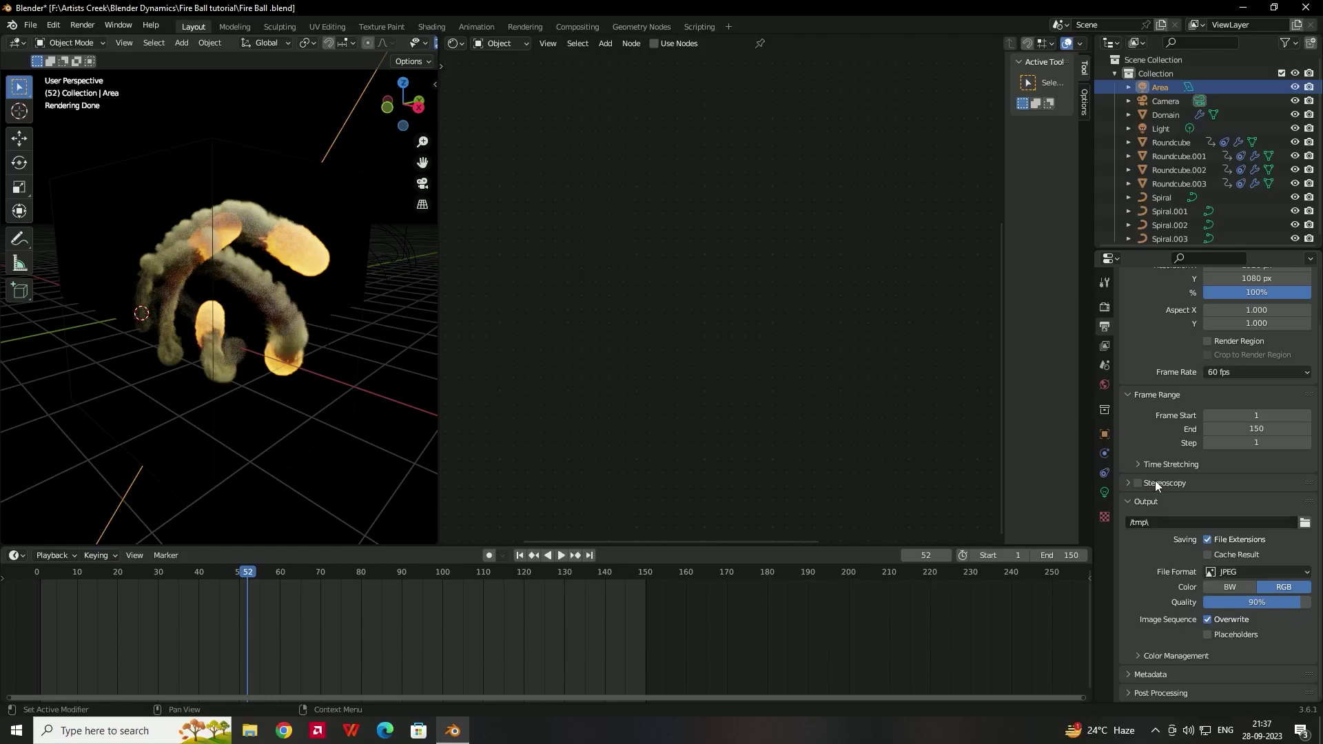
scroll(1155, 481, up, 2)
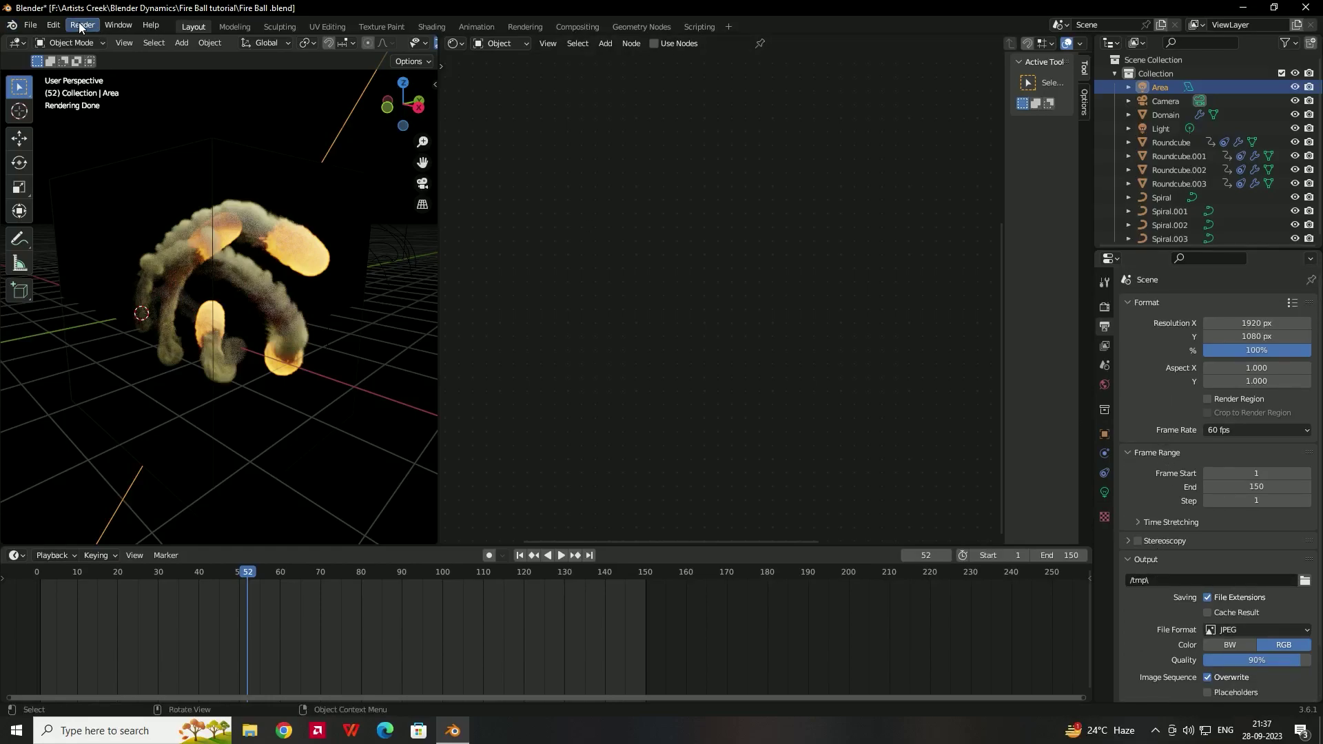
click(1305, 581)
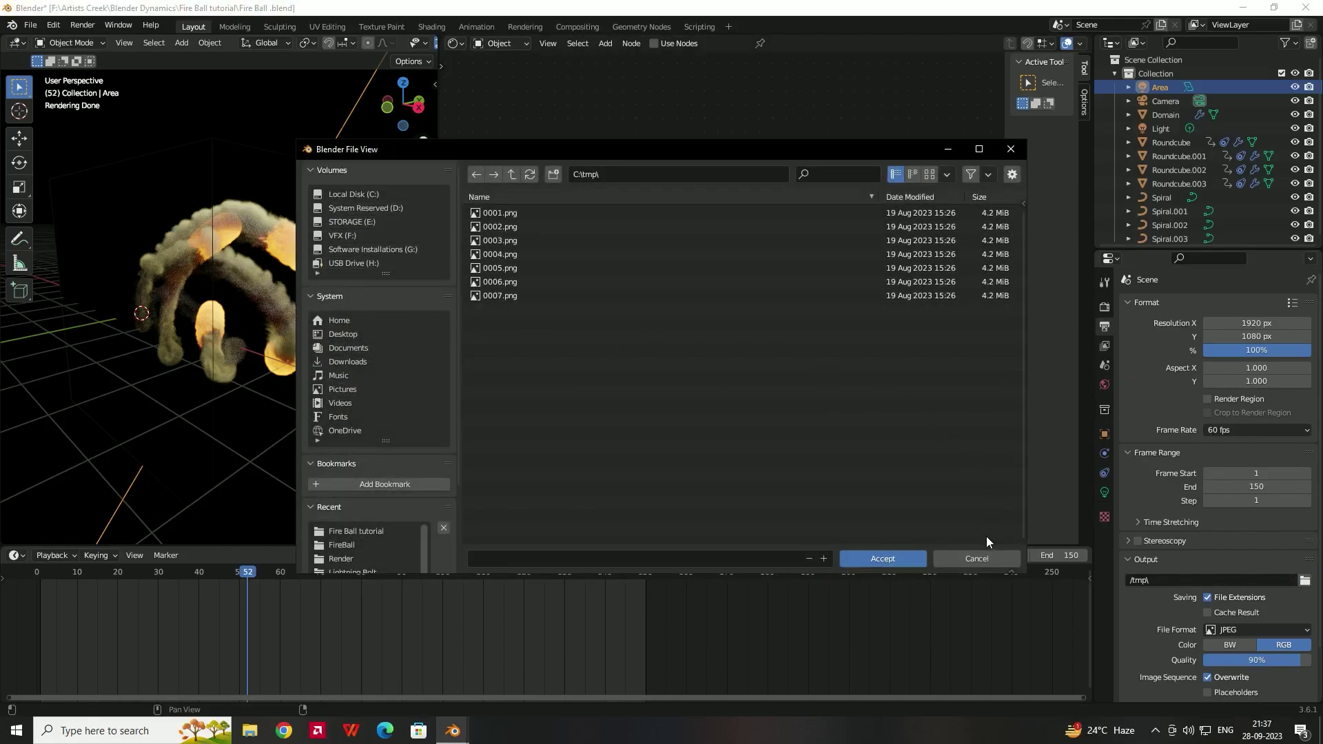
click(990, 558)
Reselect the Domain and review its volume node setup and the shaded fireballs.
click(83, 26)
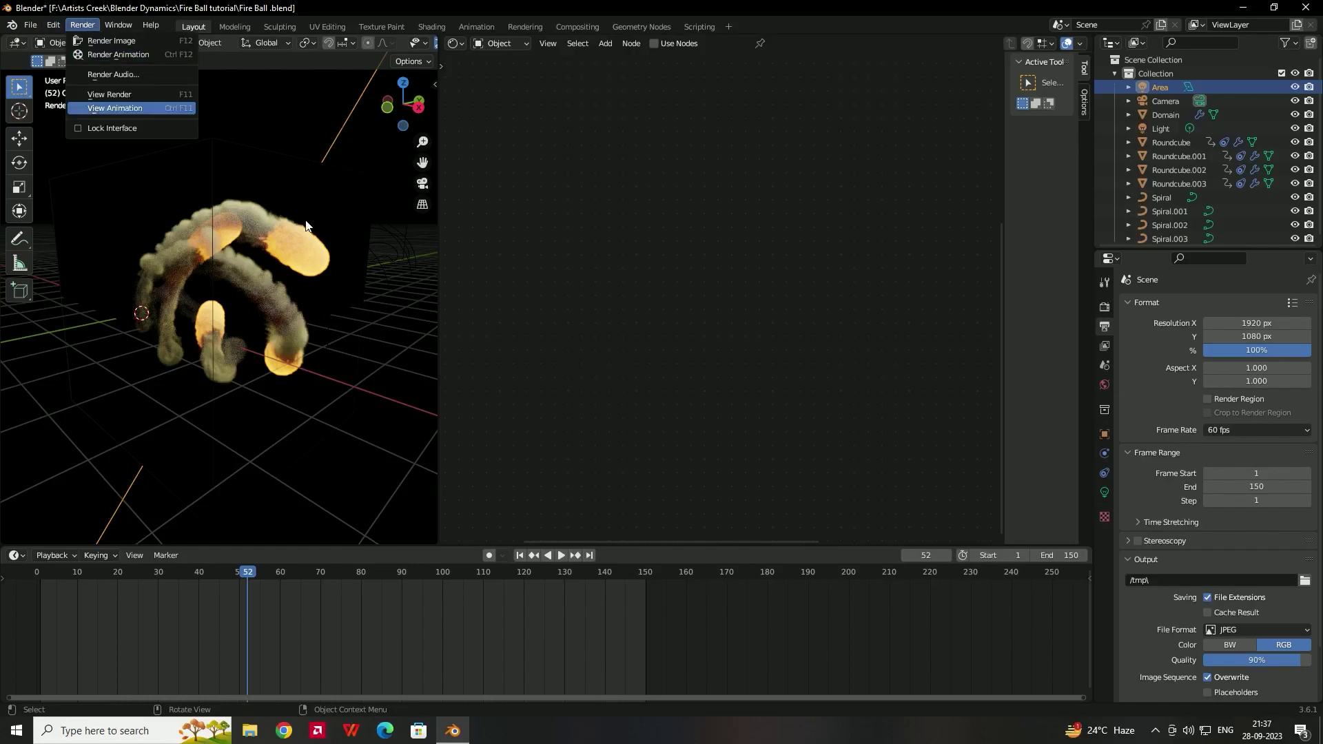
click(329, 276)
middle_drag(621, 388, 583, 338)
scroll(594, 305, down, 1)
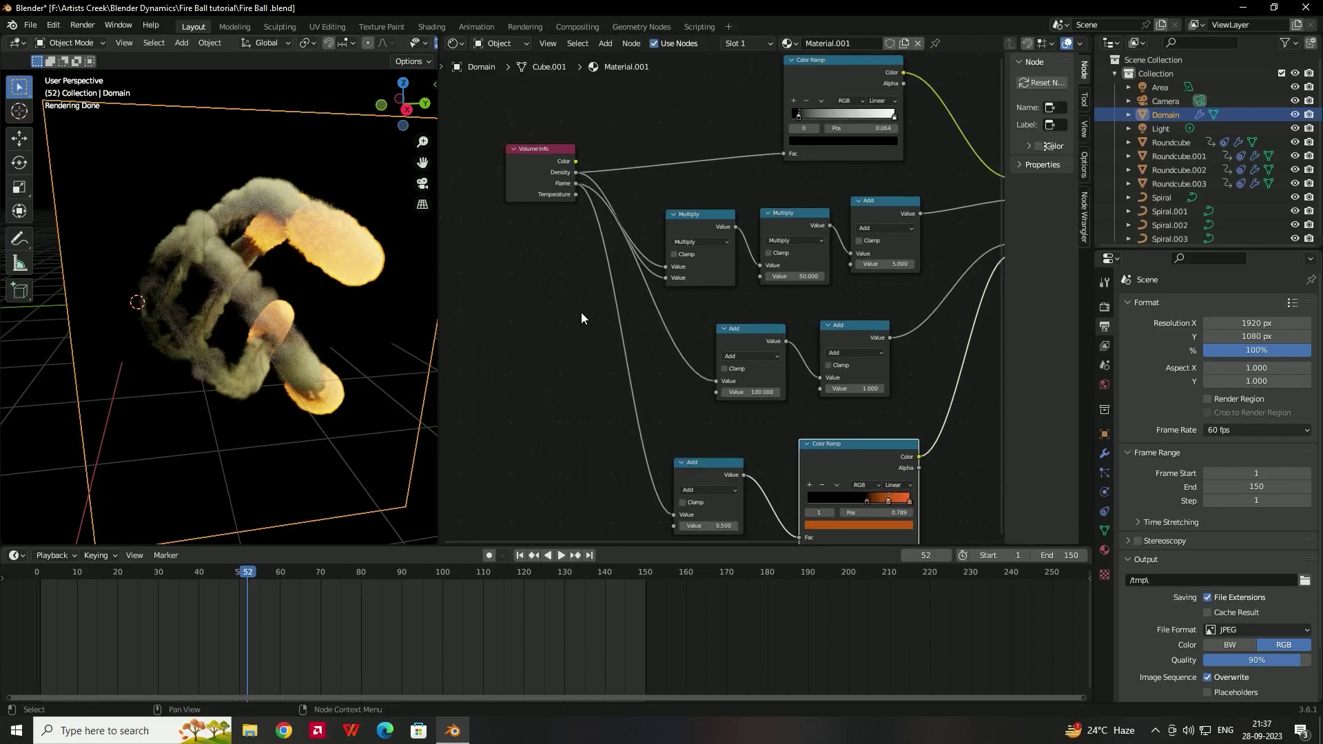
middle_drag(360, 335, 268, 307)
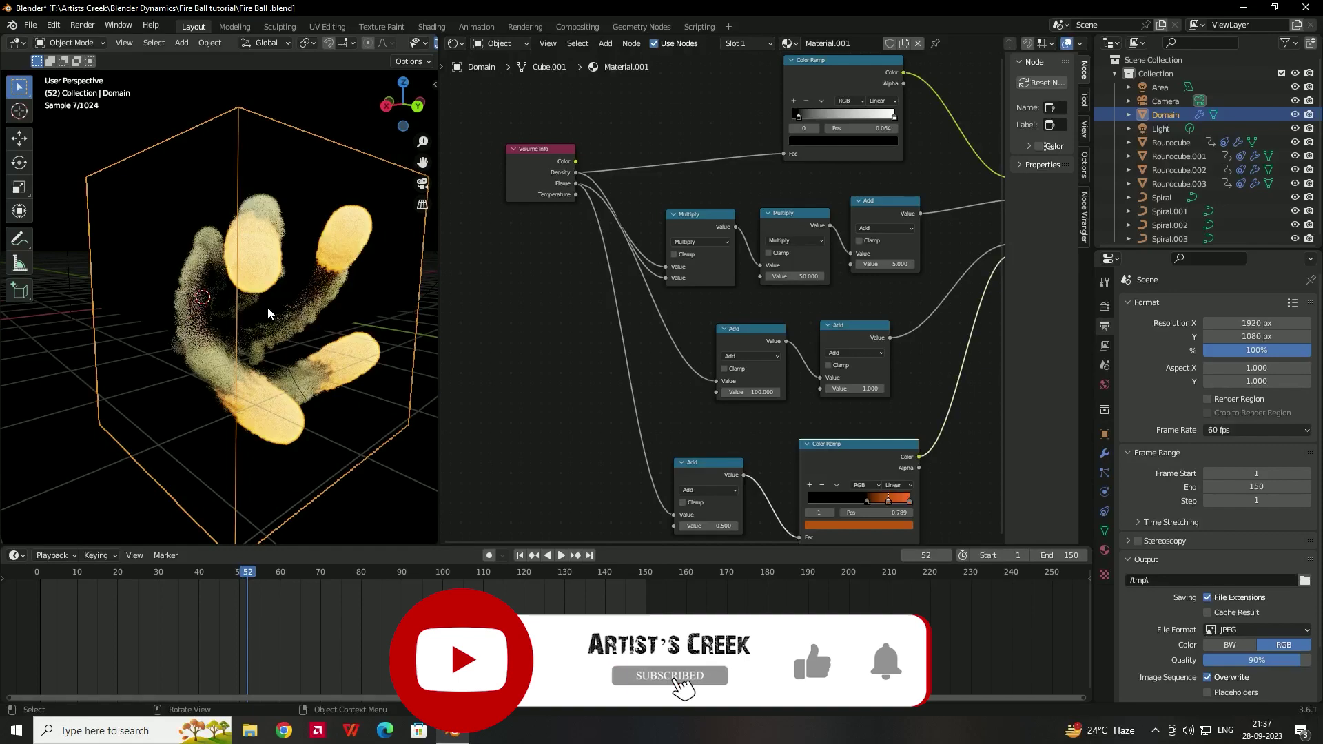